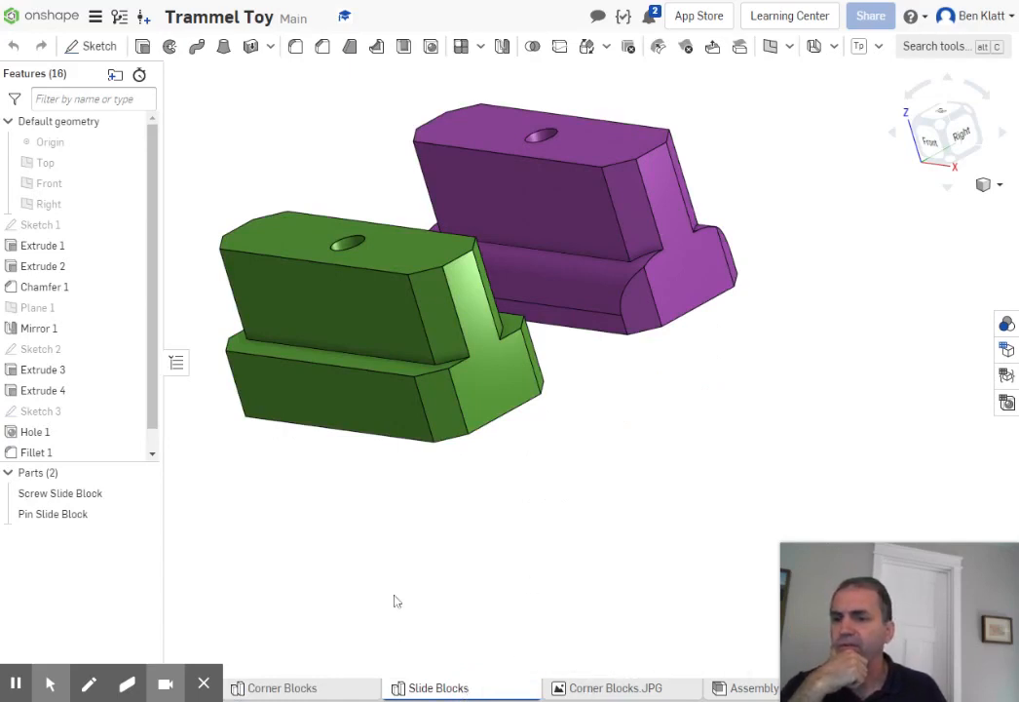
Open Assembly 1 and reorder the document's tabs so that it comes first, ahead of Base
{"action": "left_click", "coordinate": [746, 688]}
{"action": "left_click_drag", "start_coordinate": [687, 690], "coordinate": [142, 688]}
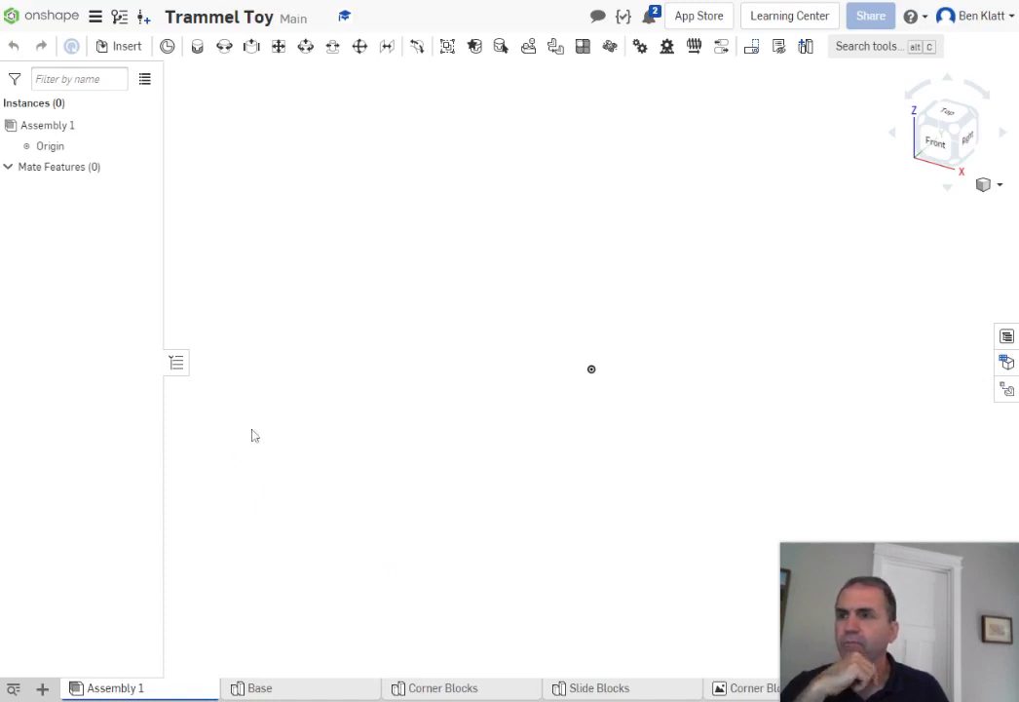
Insert both parts of the Base part studio, Bottom Plate and Top Plate, into the empty assembly
{"action": "left_click", "coordinate": [118, 46]}
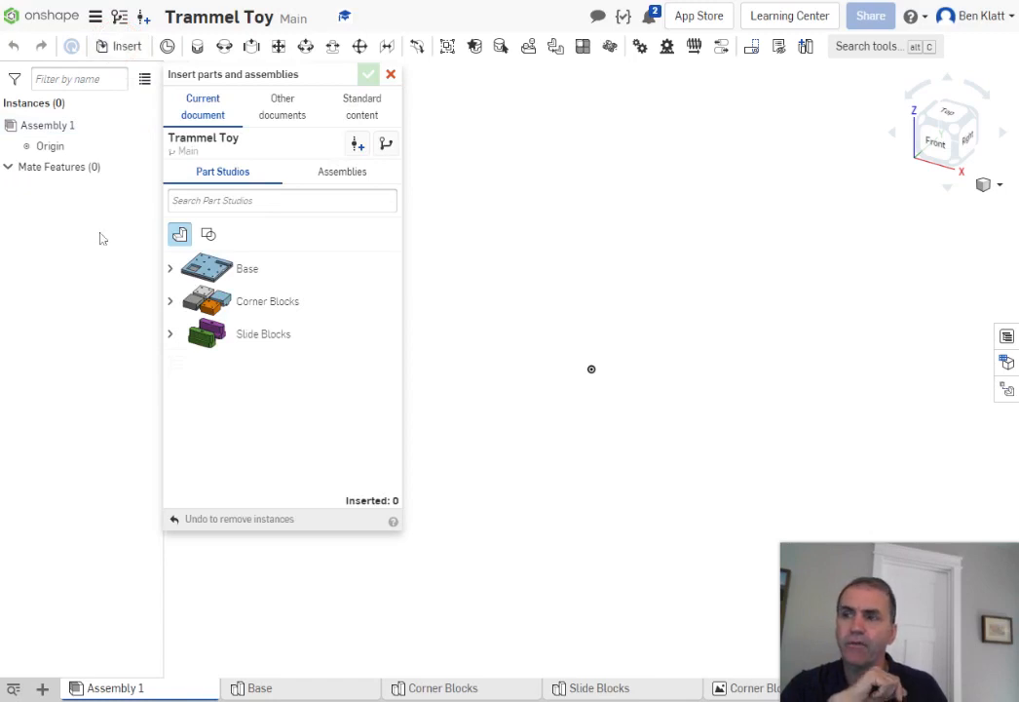
{"action": "left_click", "coordinate": [170, 271]}
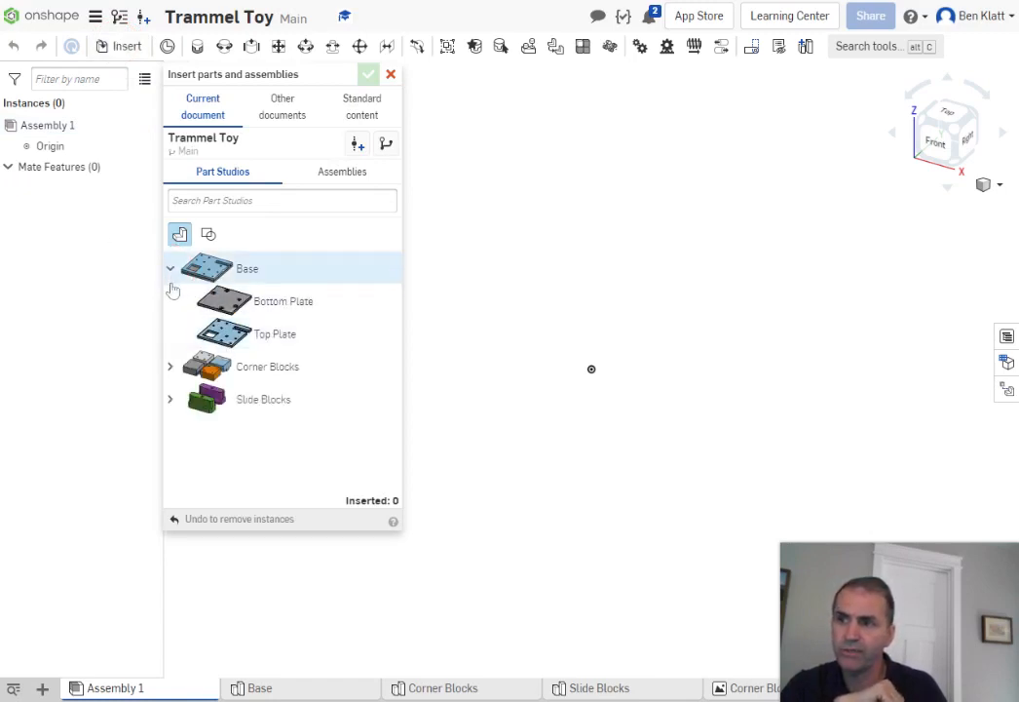
{"action": "left_click", "coordinate": [170, 268]}
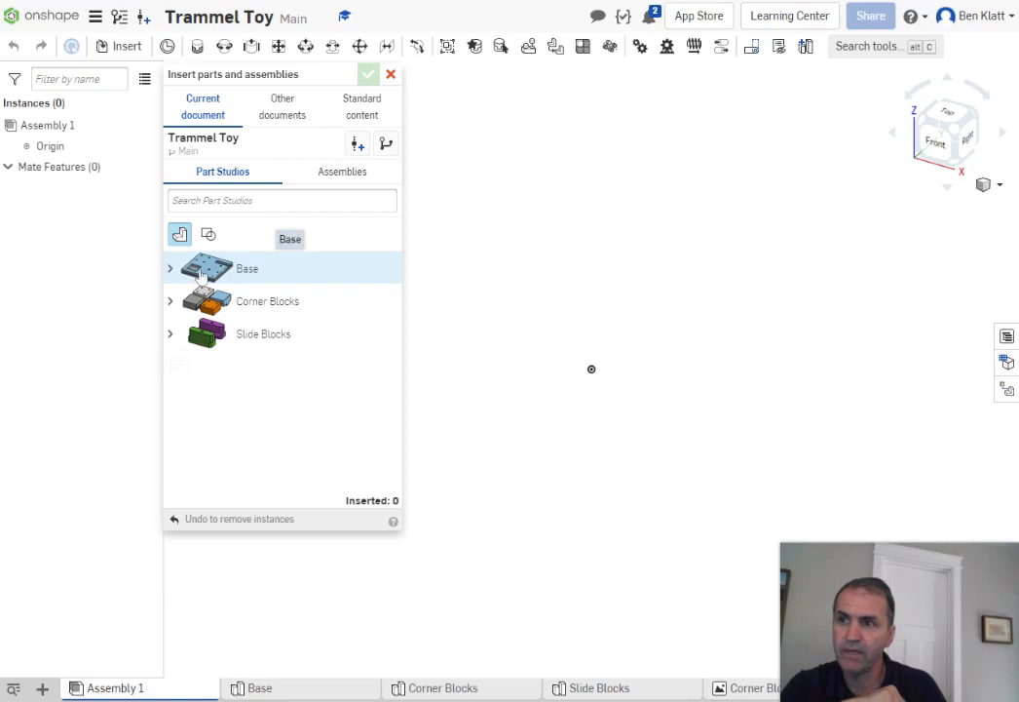
{"action": "left_click", "coordinate": [200, 273]}
{"action": "scroll", "coordinate": [609, 337], "scroll_direction": "down", "scroll_amount": 5}
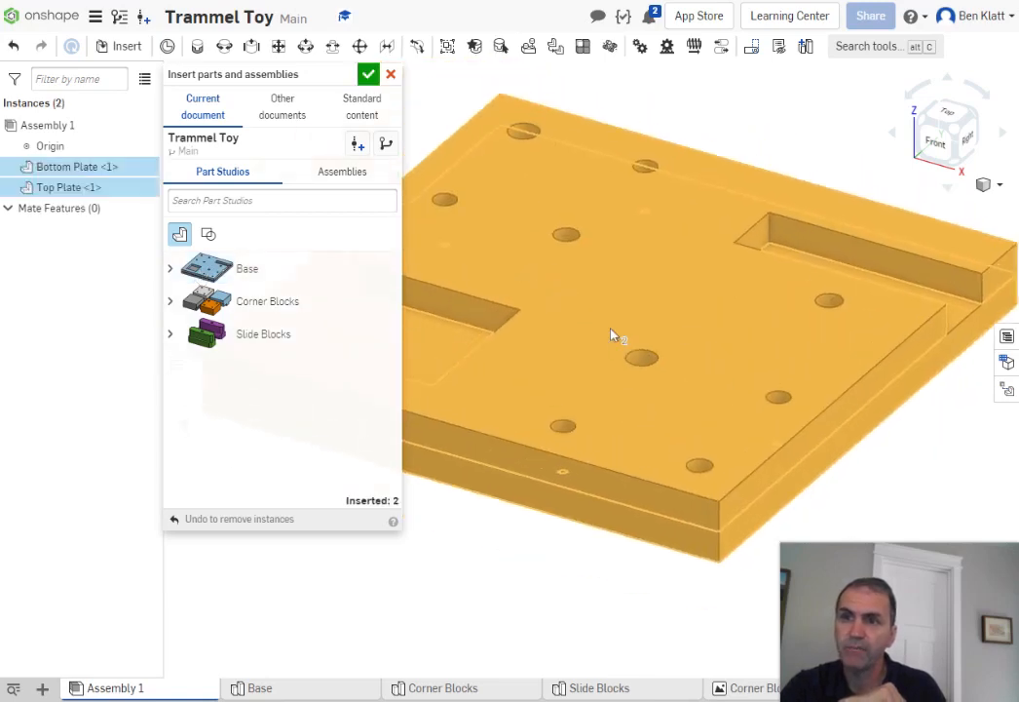
{"action": "left_click", "coordinate": [666, 312]}
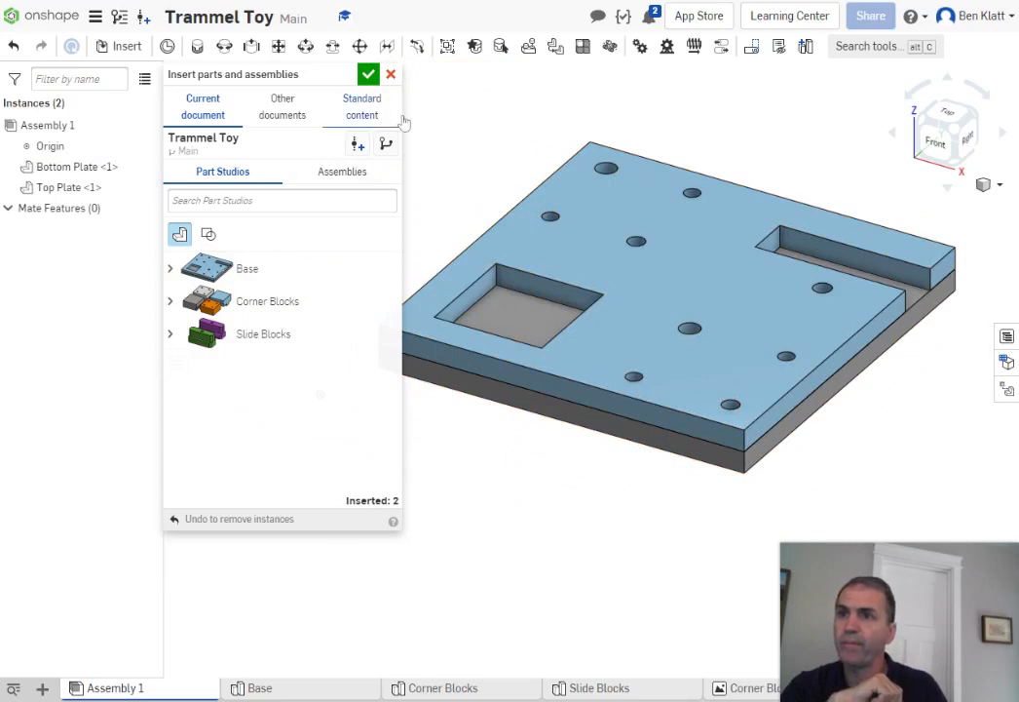
{"action": "left_click", "coordinate": [367, 78]}
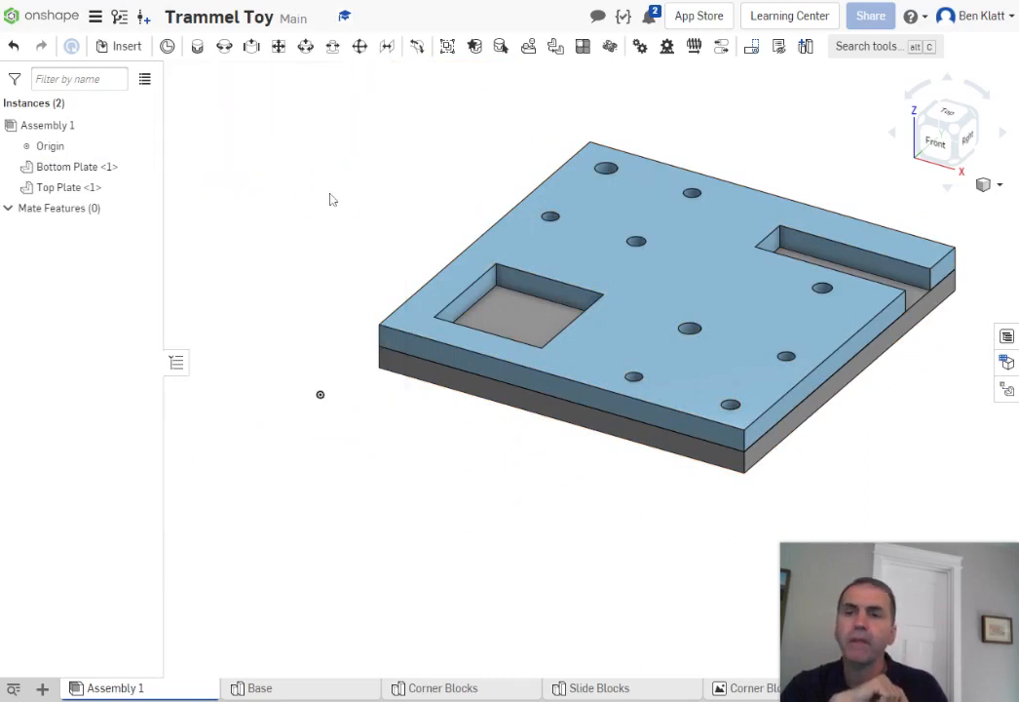
Try moving the Top Plate away from the Bottom Plate, and undo the move
{"action": "middle_click_drag", "start_coordinate": [329, 199], "coordinate": [258, 247]}
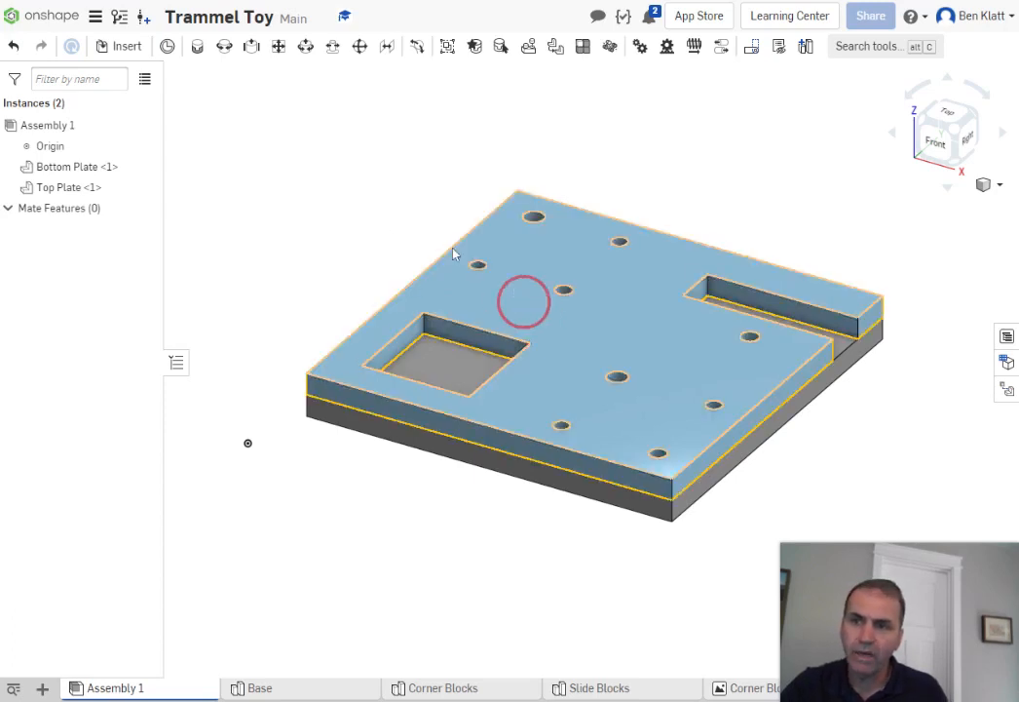
{"action": "left_click_drag", "start_coordinate": [524, 301], "coordinate": [395, 216]}
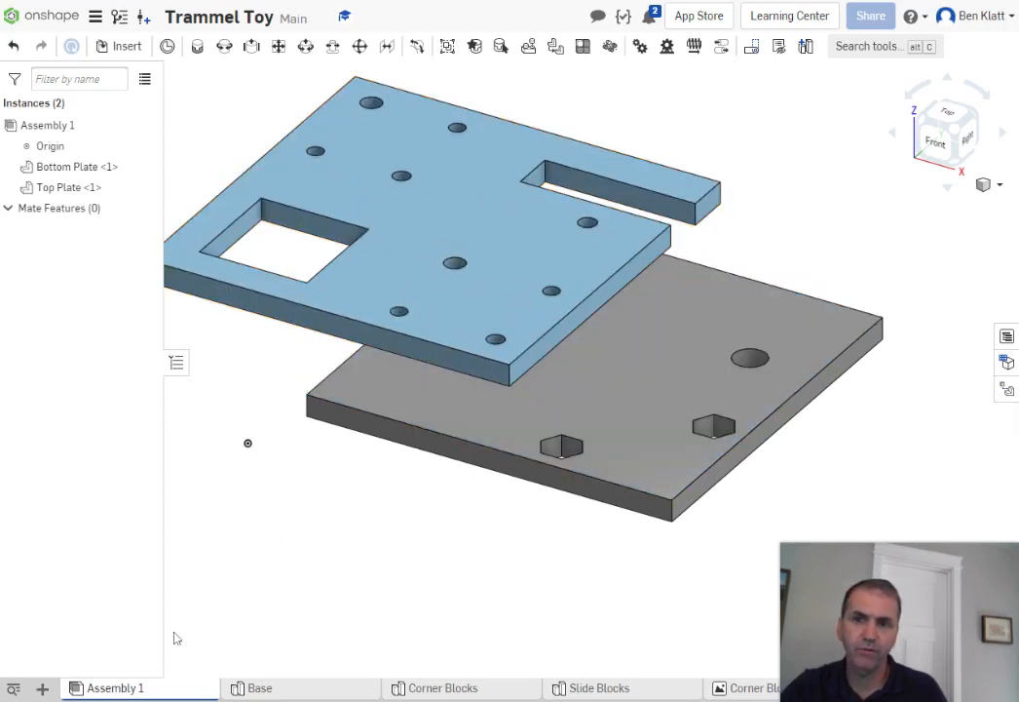
{"action": "left_click", "coordinate": [13, 47]}
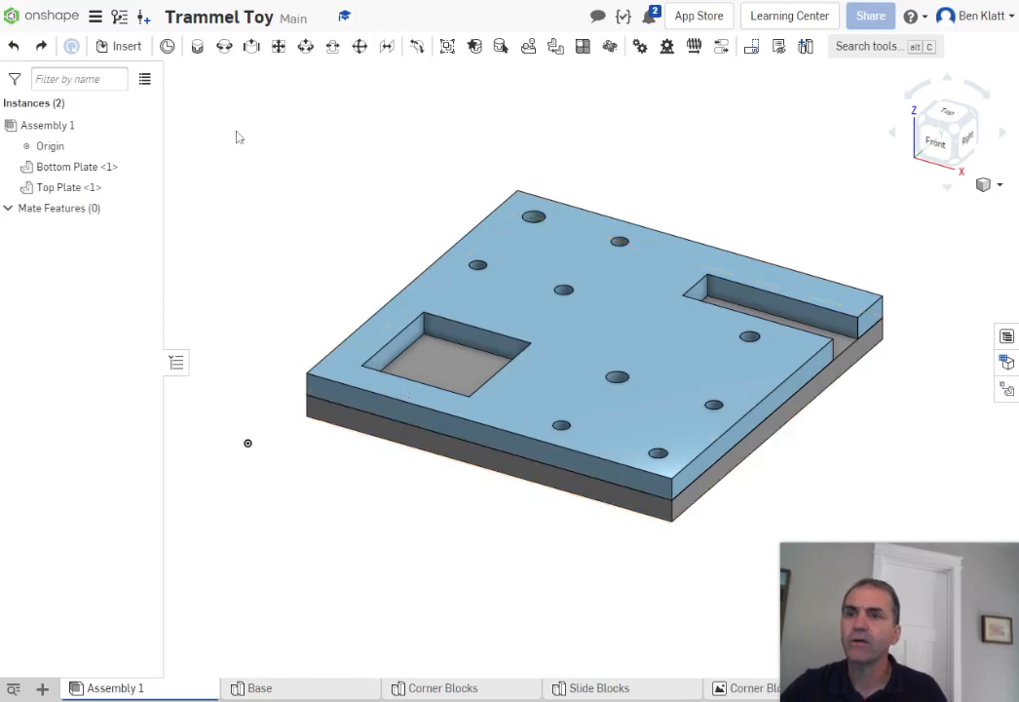
Group the Bottom Plate and Top Plate instances together
{"action": "left_click", "coordinate": [446, 49]}
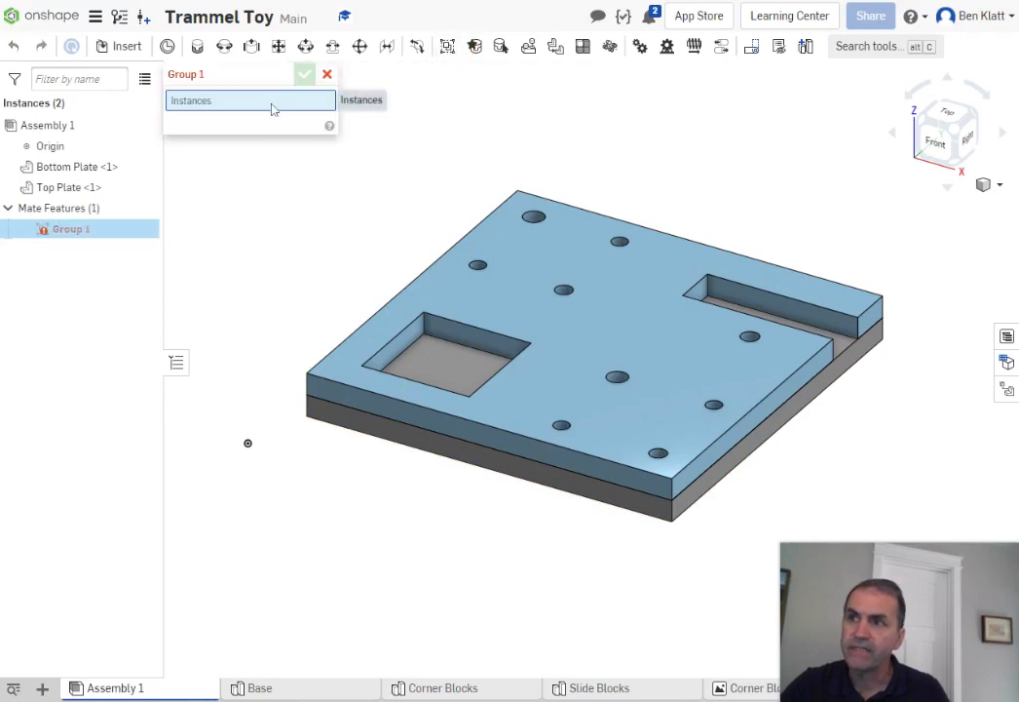
{"action": "left_click", "coordinate": [82, 169]}
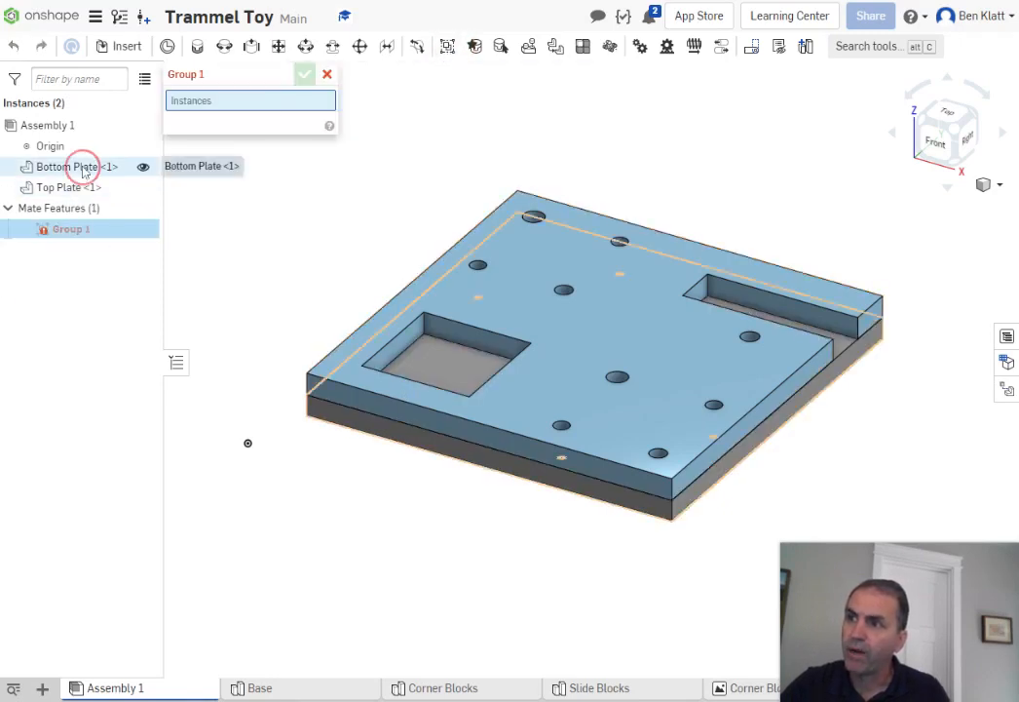
{"action": "left_click", "coordinate": [79, 190]}
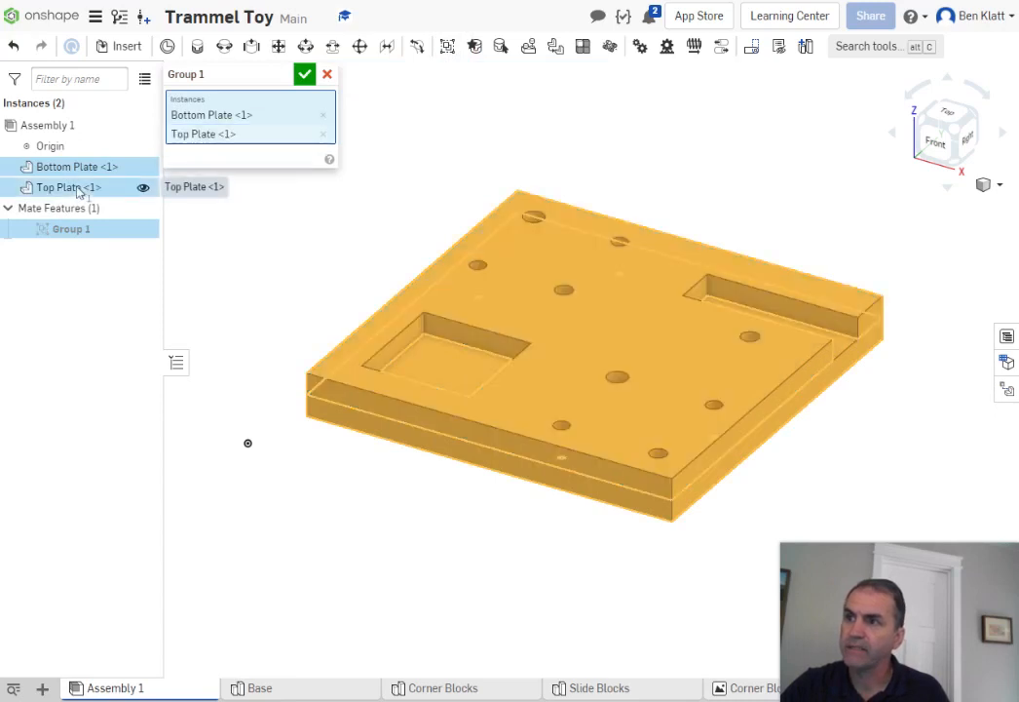
{"action": "left_click", "coordinate": [305, 76]}
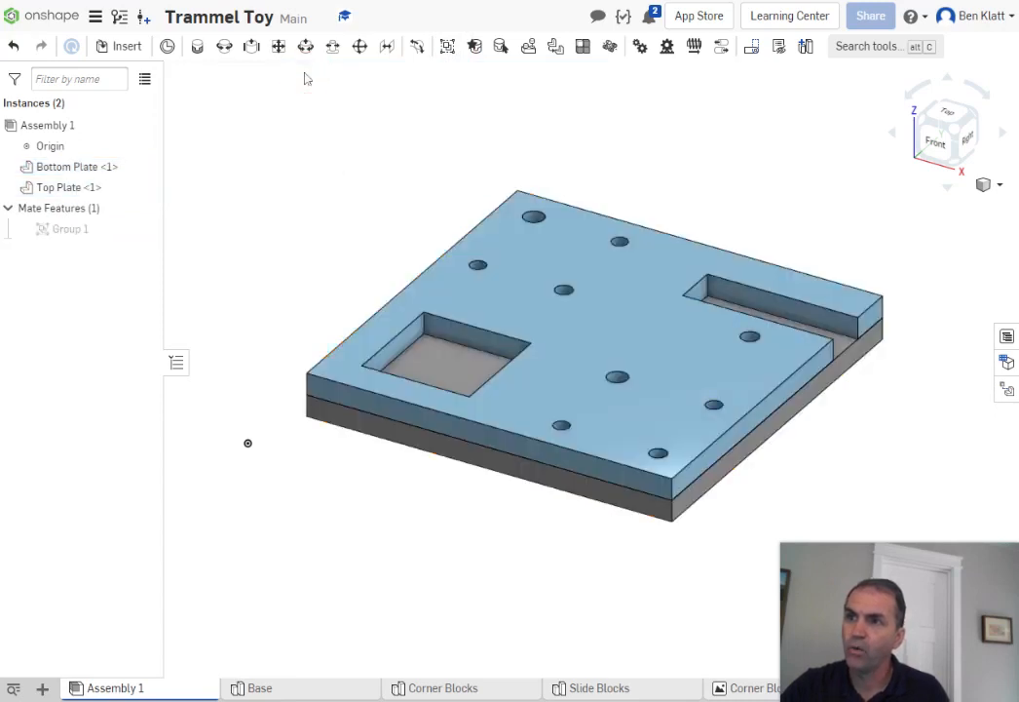
Move the grouped base plates slightly closer to the assembly origin, and hide the origin
{"action": "left_click_drag", "start_coordinate": [591, 300], "coordinate": [516, 331]}
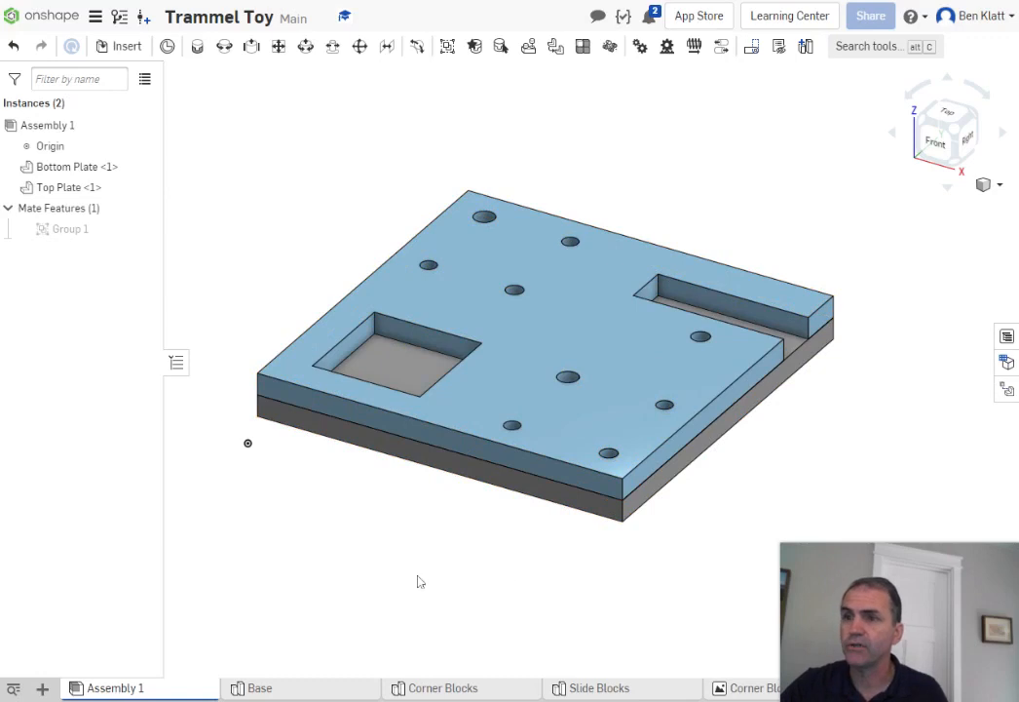
{"action": "middle_click_drag", "start_coordinate": [501, 523], "coordinate": [542, 507]}
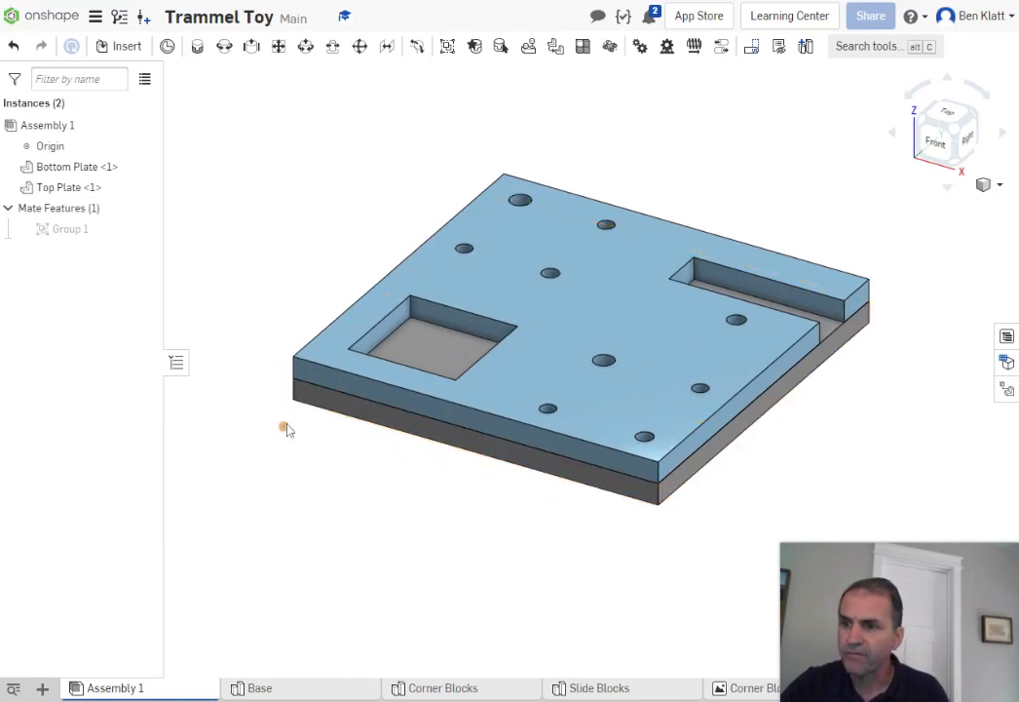
{"action": "left_click", "coordinate": [144, 147]}
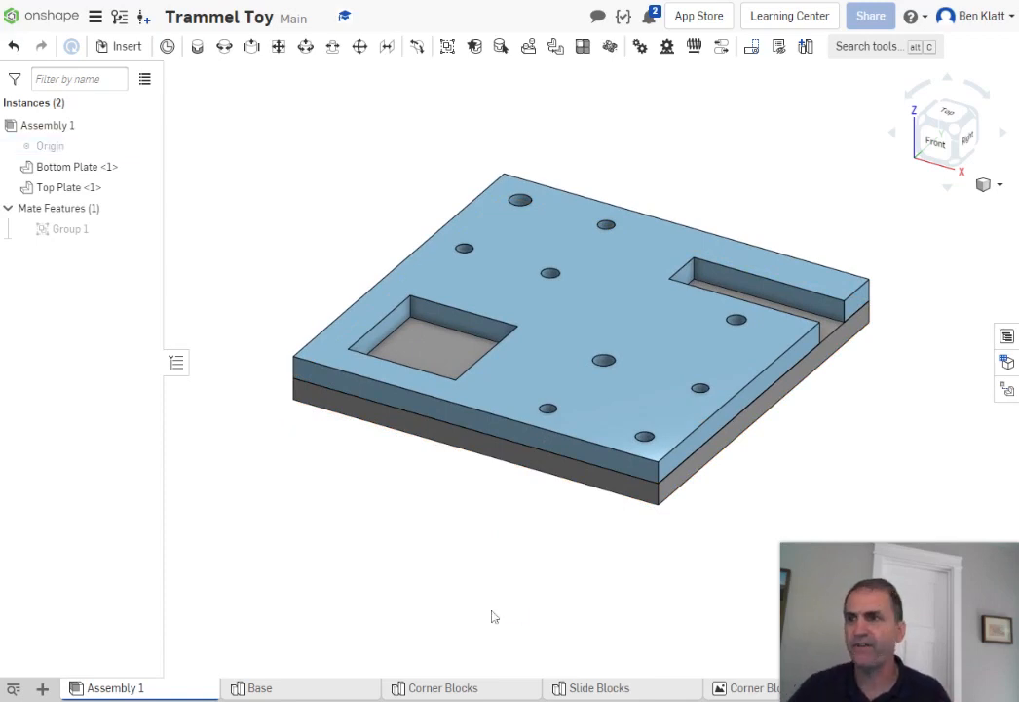
Fix the Bottom Plate in place and try moving the grouped base by its Top Plate
{"action": "right_click", "coordinate": [88, 170]}
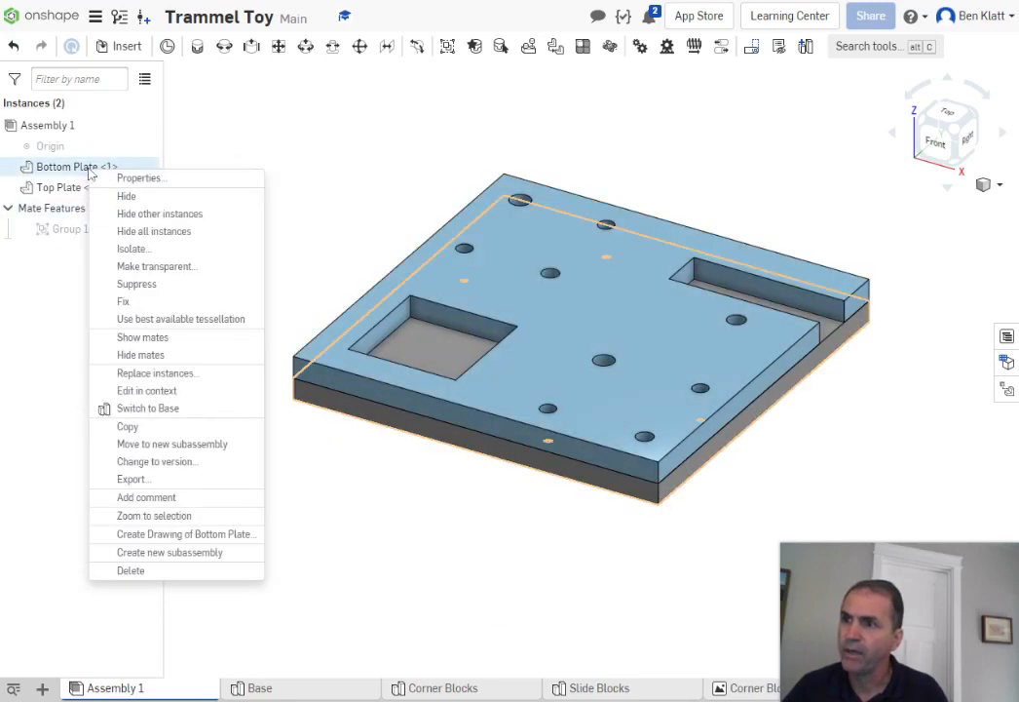
{"action": "left_click", "coordinate": [133, 302]}
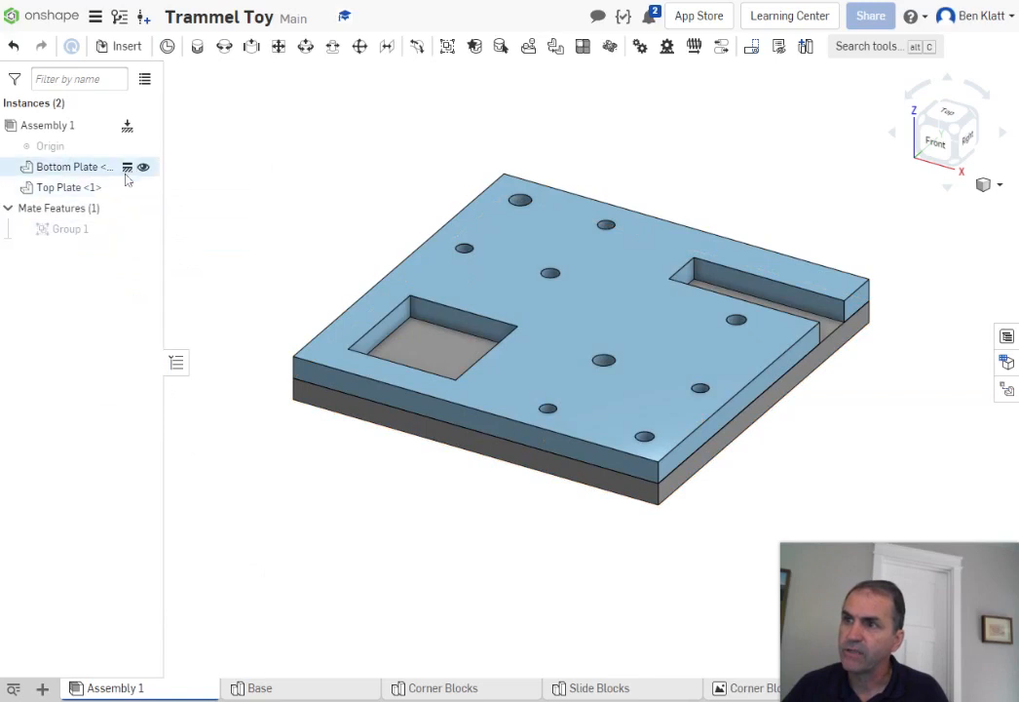
{"action": "left_click", "coordinate": [337, 247]}
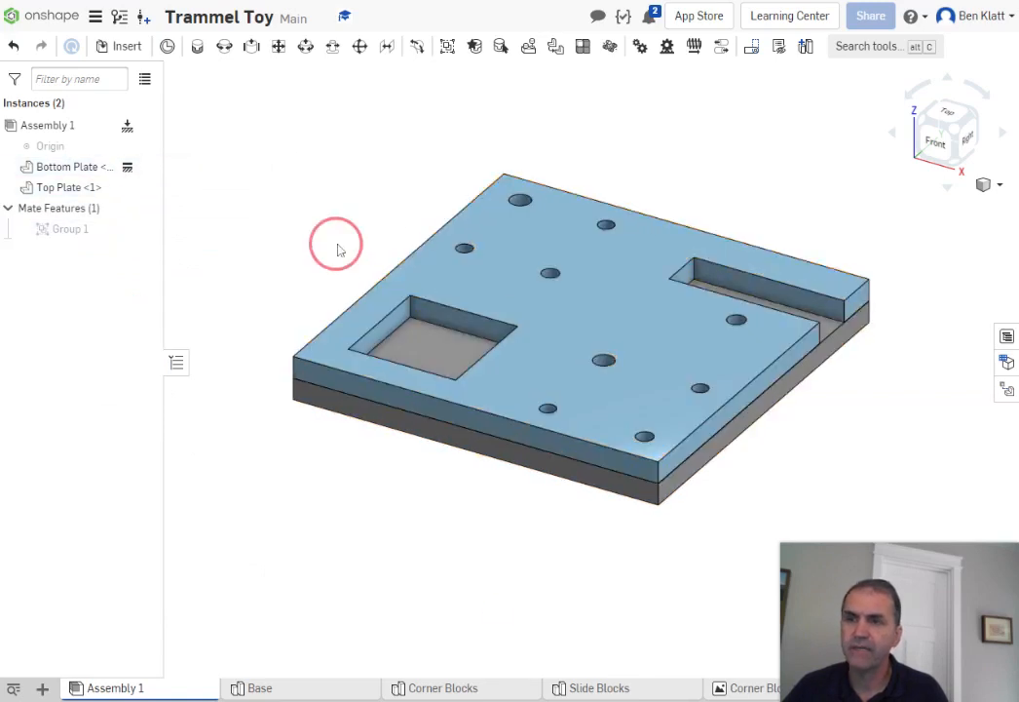
{"action": "mouse_move", "coordinate": [337, 249]}
{"action": "middle_mouse_down"}
{"action": "mouse_move", "coordinate": [201, 260]}
{"action": "mouse_move", "coordinate": [351, 259]}
{"action": "middle_mouse_up"}
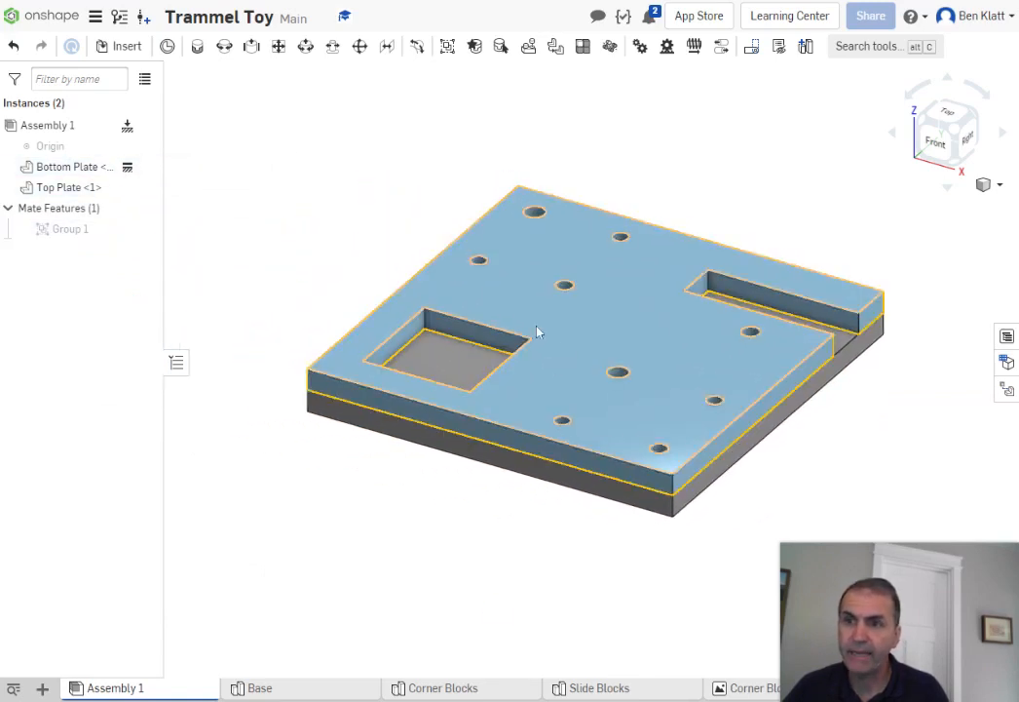
{"action": "left_click", "coordinate": [579, 339]}
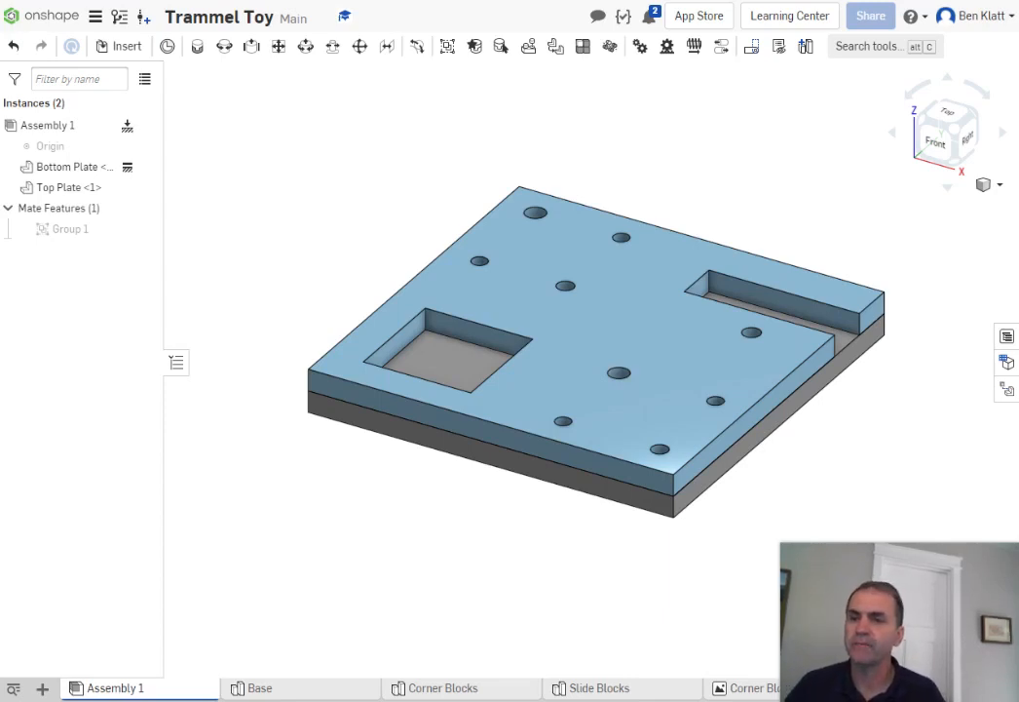
Insert all four parts of the Corner Blocks part studio, placing them in the free space above the base plates
{"action": "scroll", "coordinate": [427, 508], "scroll_direction": "down", "scroll_amount": 5}
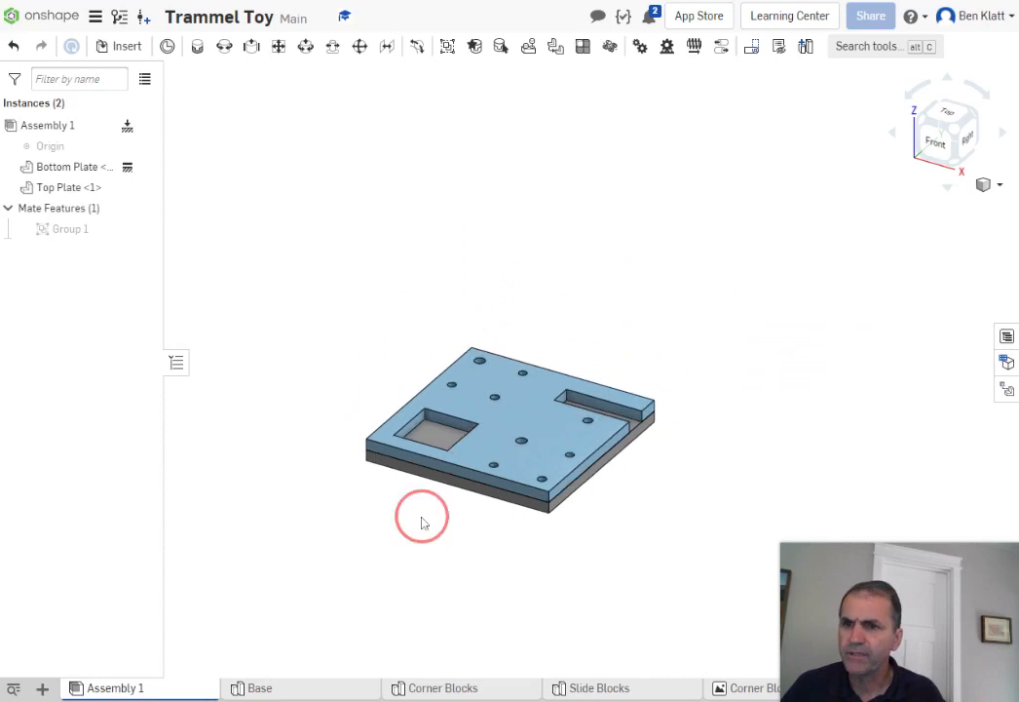
{"action": "middle_click_drag", "start_coordinate": [421, 523], "coordinate": [314, 575]}
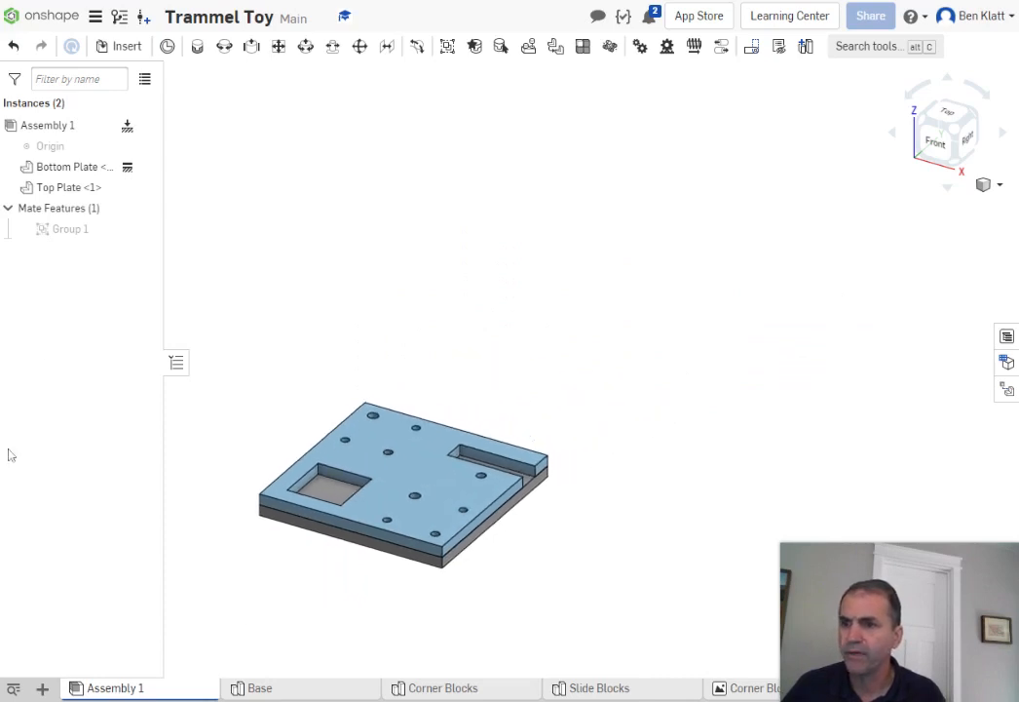
{"action": "left_click", "coordinate": [123, 46]}
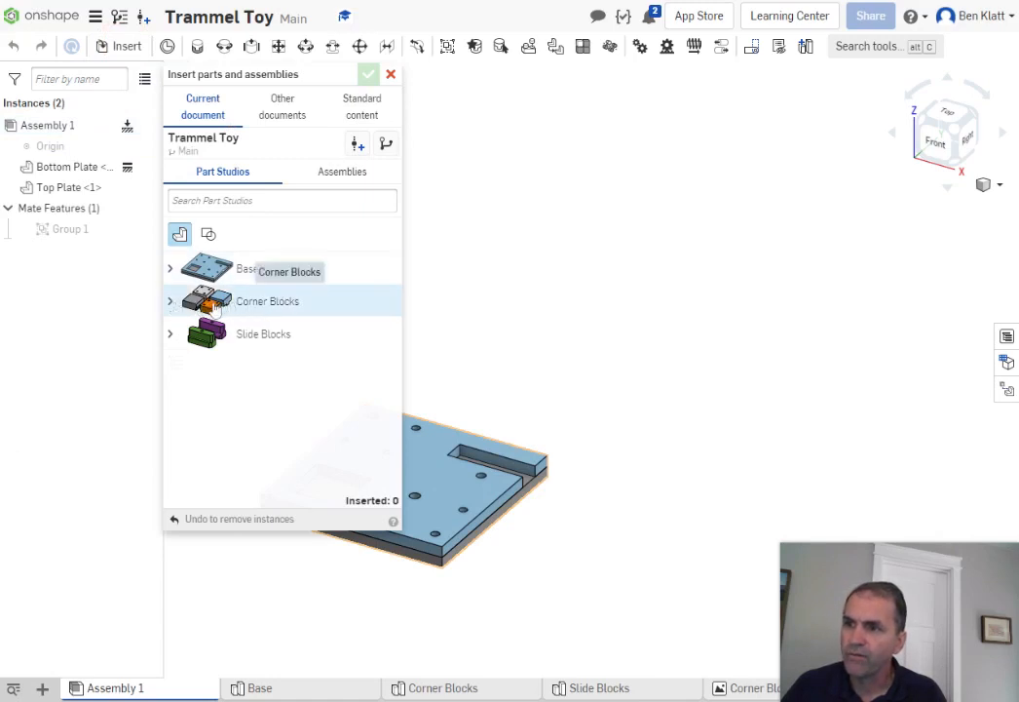
{"action": "left_click", "coordinate": [210, 301]}
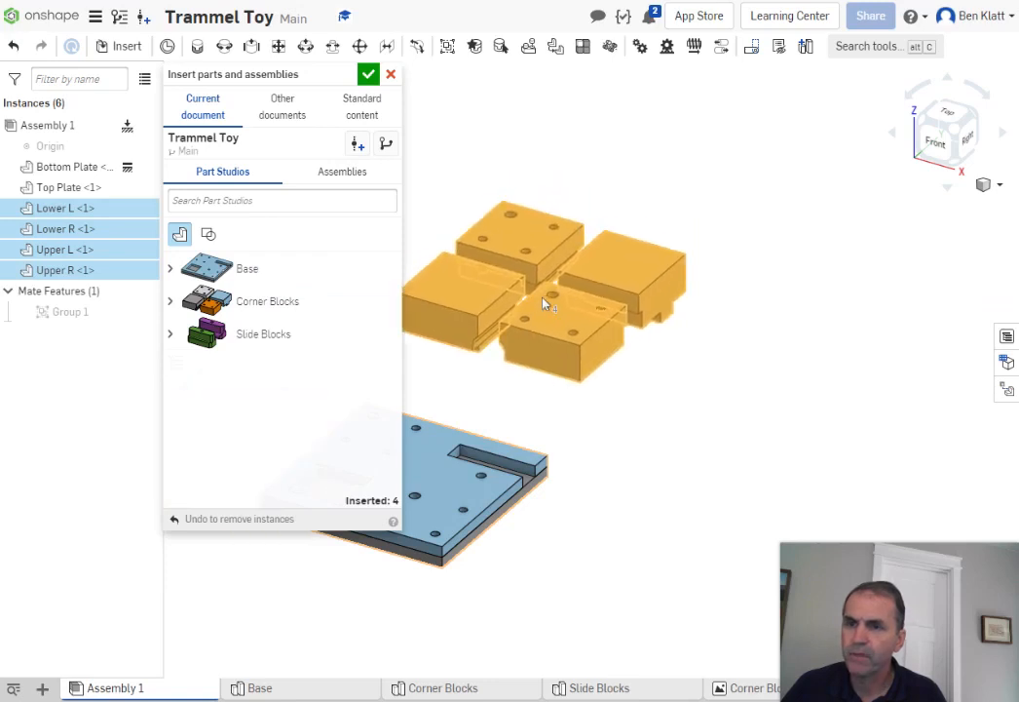
{"action": "left_click", "coordinate": [544, 303]}
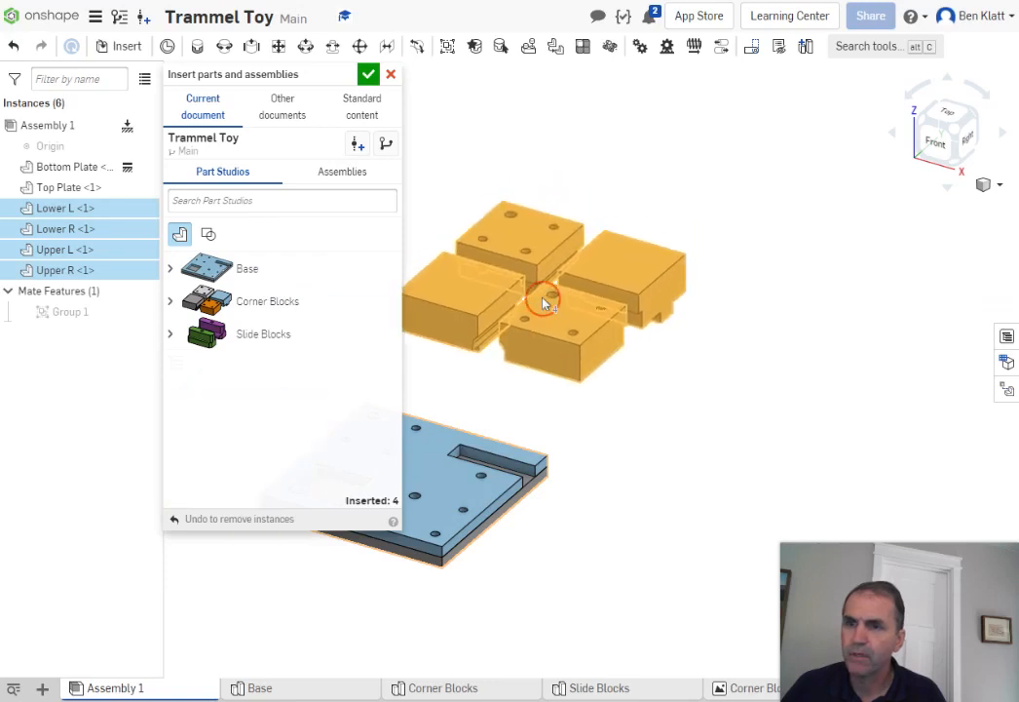
{"action": "left_click", "coordinate": [368, 76]}
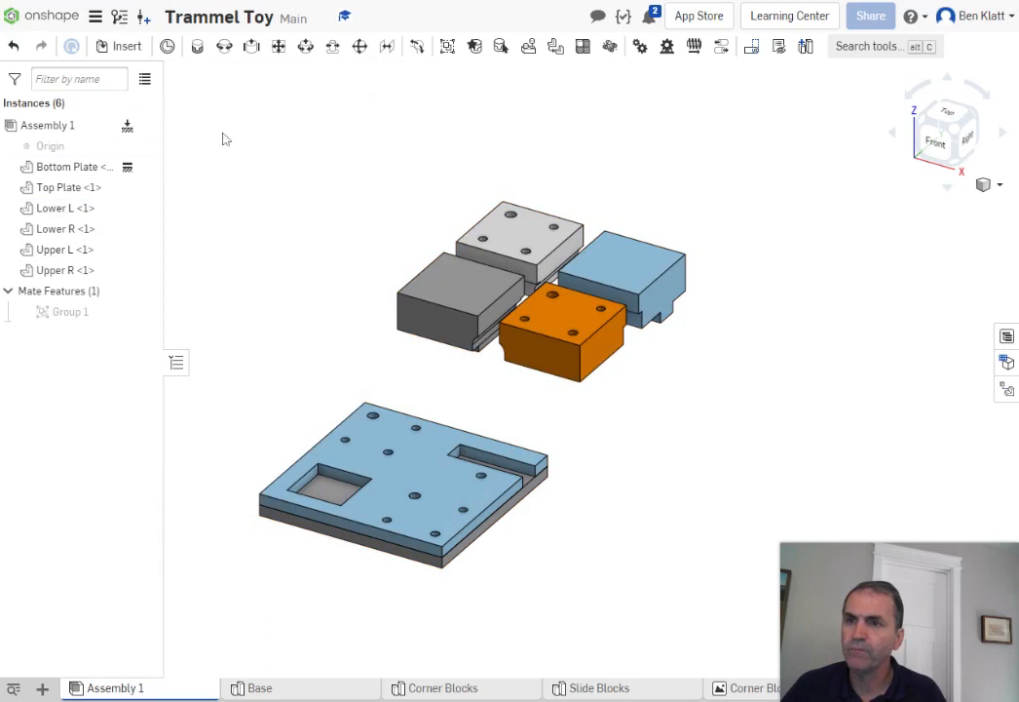
Group the four corner blocks Lower L, Lower R, Upper L and Upper R together
{"action": "left_click", "coordinate": [448, 47]}
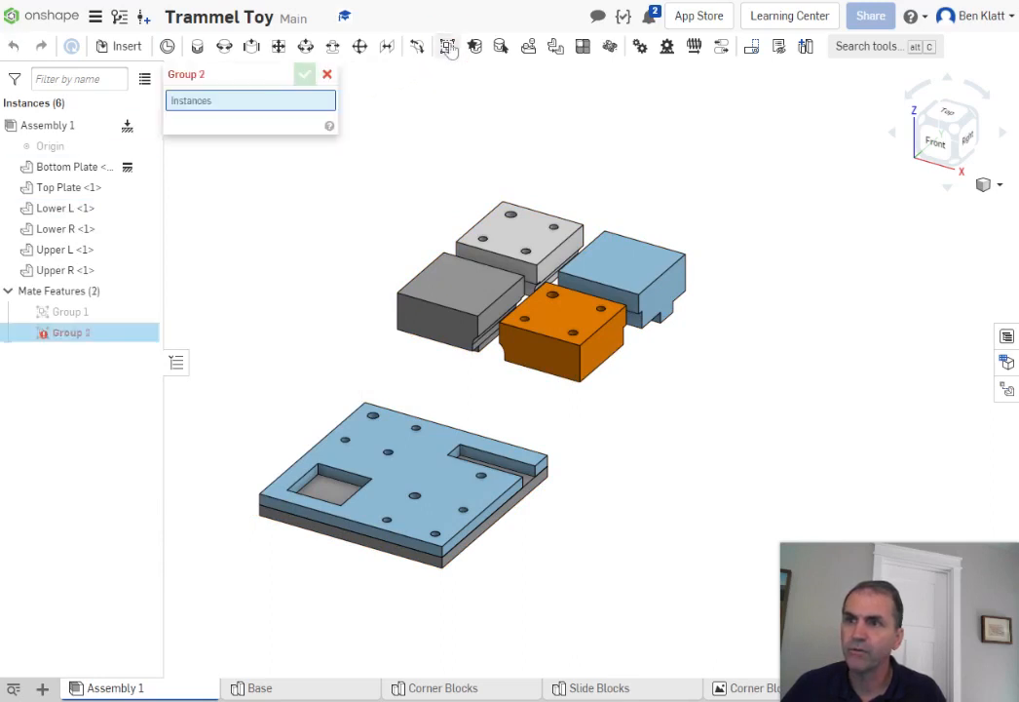
{"action": "left_click", "coordinate": [64, 210]}
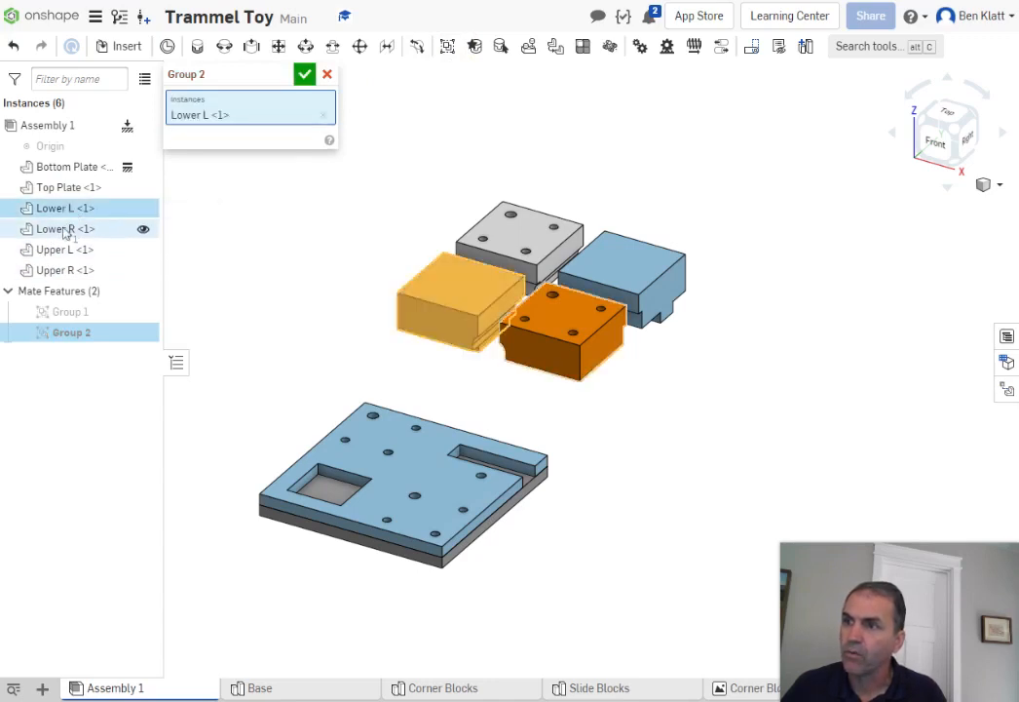
{"action": "left_click", "coordinate": [63, 230]}
{"action": "left_click", "coordinate": [64, 249]}
{"action": "left_click", "coordinate": [64, 269]}
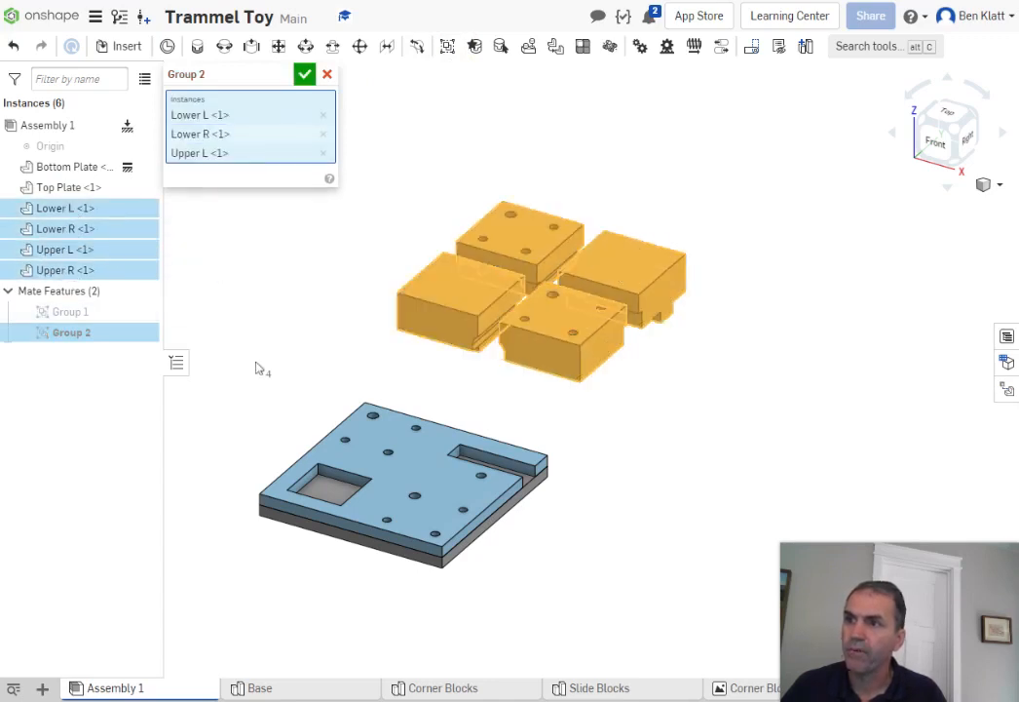
{"action": "left_click", "coordinate": [304, 74]}
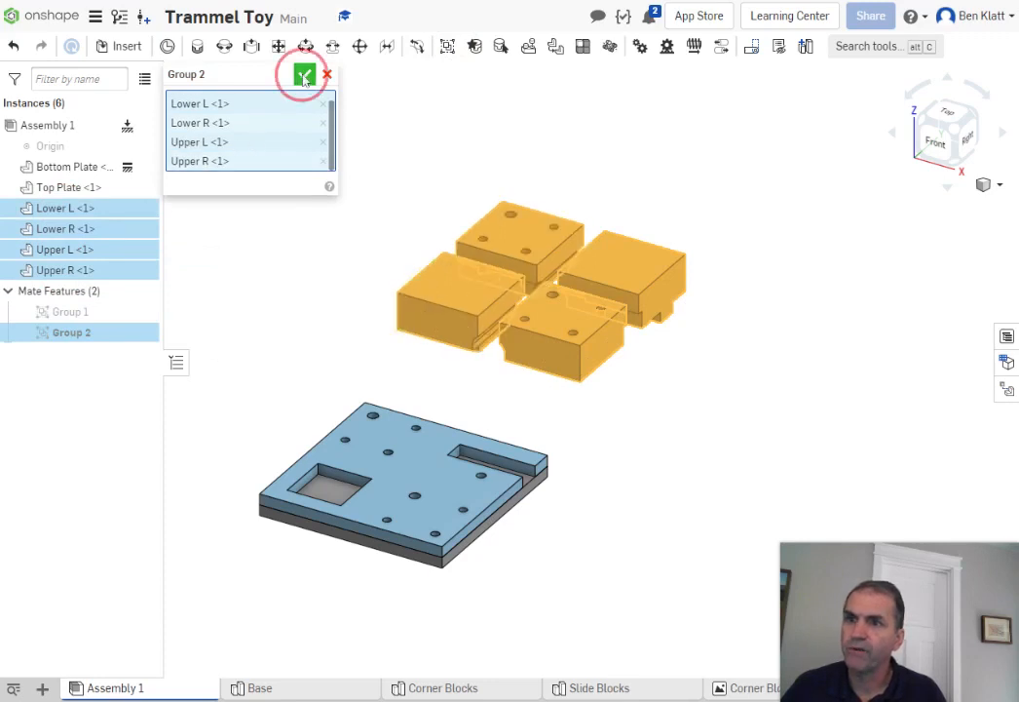
Move the grouped corner blocks slightly farther away from the base plates
{"action": "mouse_move", "coordinate": [467, 291]}
{"action": "left_mouse_down"}
{"action": "mouse_move", "coordinate": [401, 250]}
{"action": "mouse_move", "coordinate": [528, 266]}
{"action": "mouse_move", "coordinate": [458, 282]}
{"action": "left_mouse_up"}
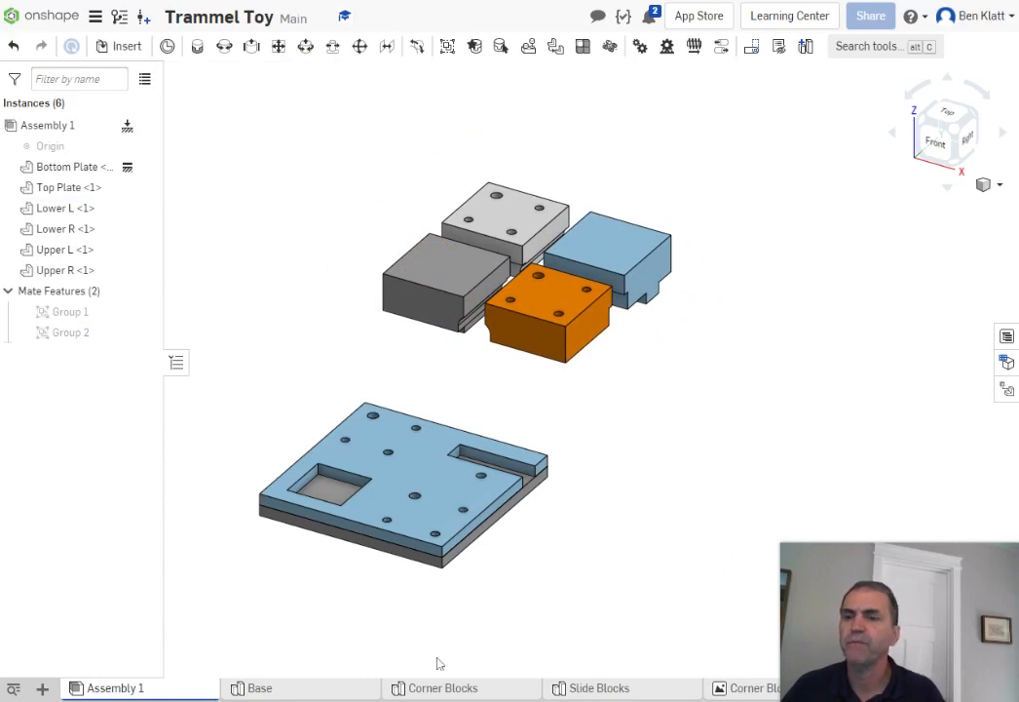
{"action": "scroll", "coordinate": [518, 607], "scroll_direction": "up", "scroll_amount": 1}
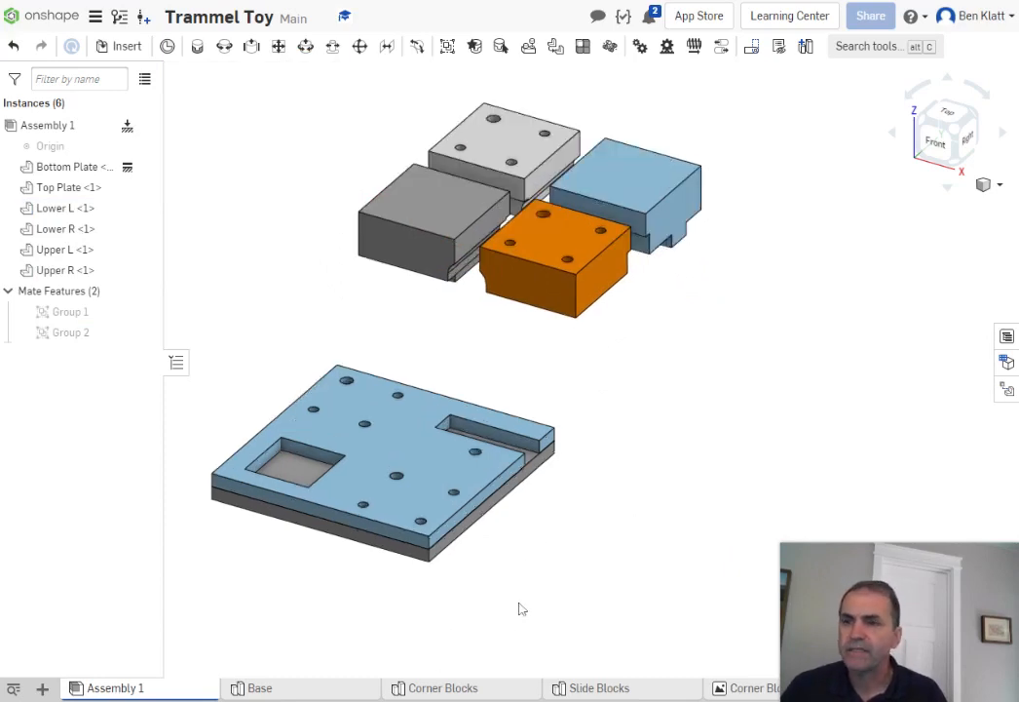
{"action": "middle_click_drag", "start_coordinate": [541, 594], "coordinate": [621, 549]}
{"action": "scroll", "coordinate": [614, 549], "scroll_direction": "up", "scroll_amount": 1}
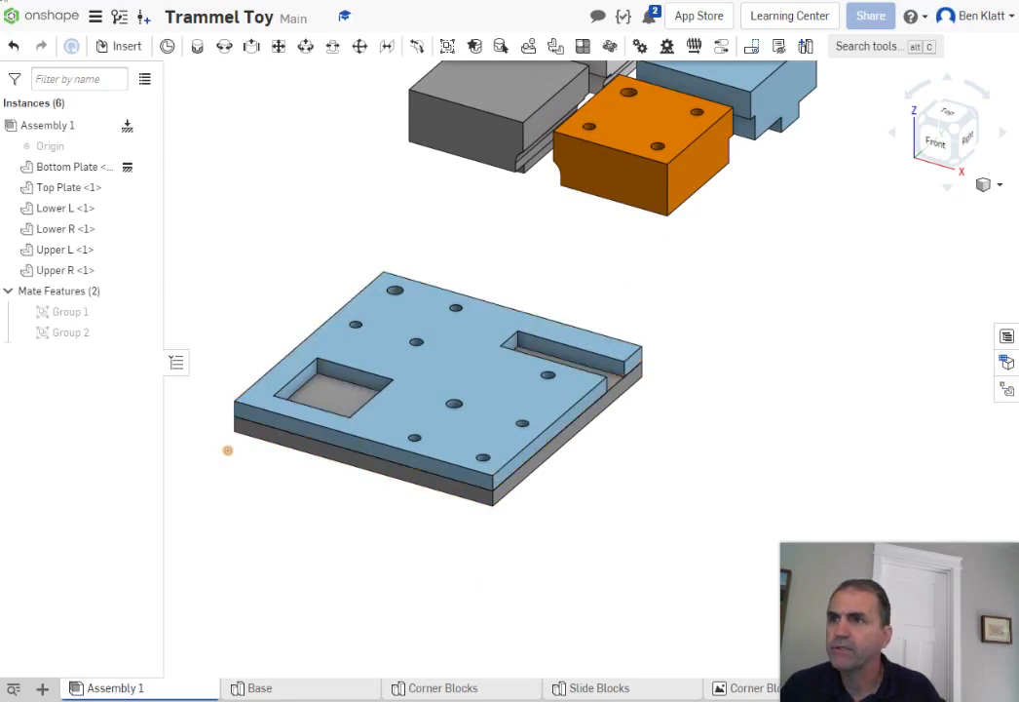
{"action": "left_click", "coordinate": [197, 46]}
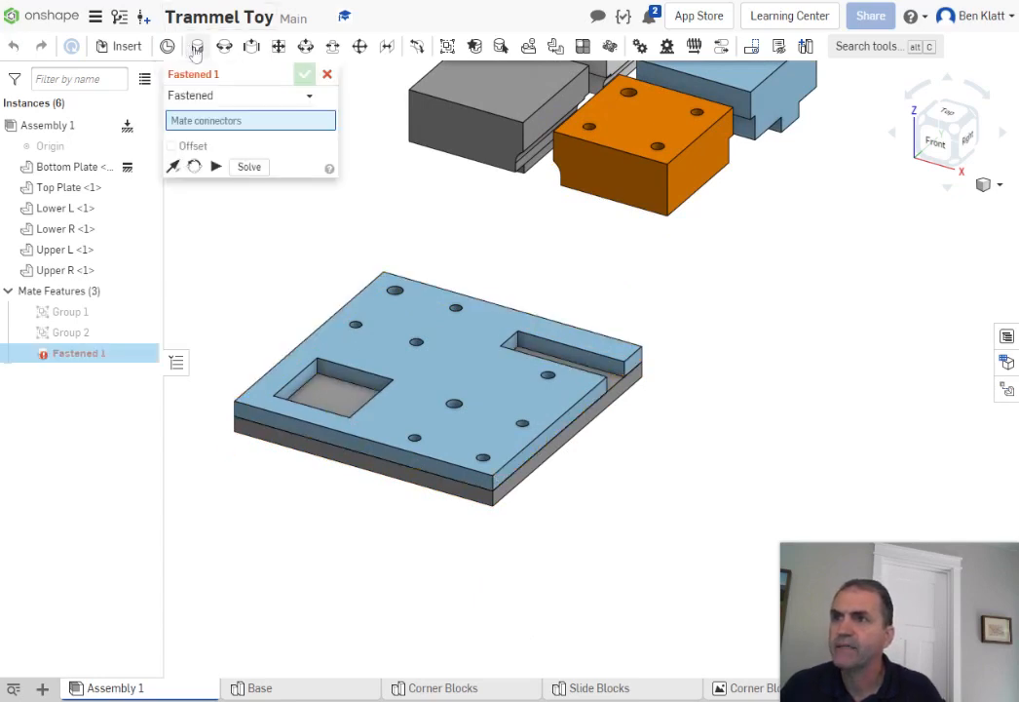
{"action": "scroll", "coordinate": [639, 251], "scroll_direction": "up", "scroll_amount": 5}
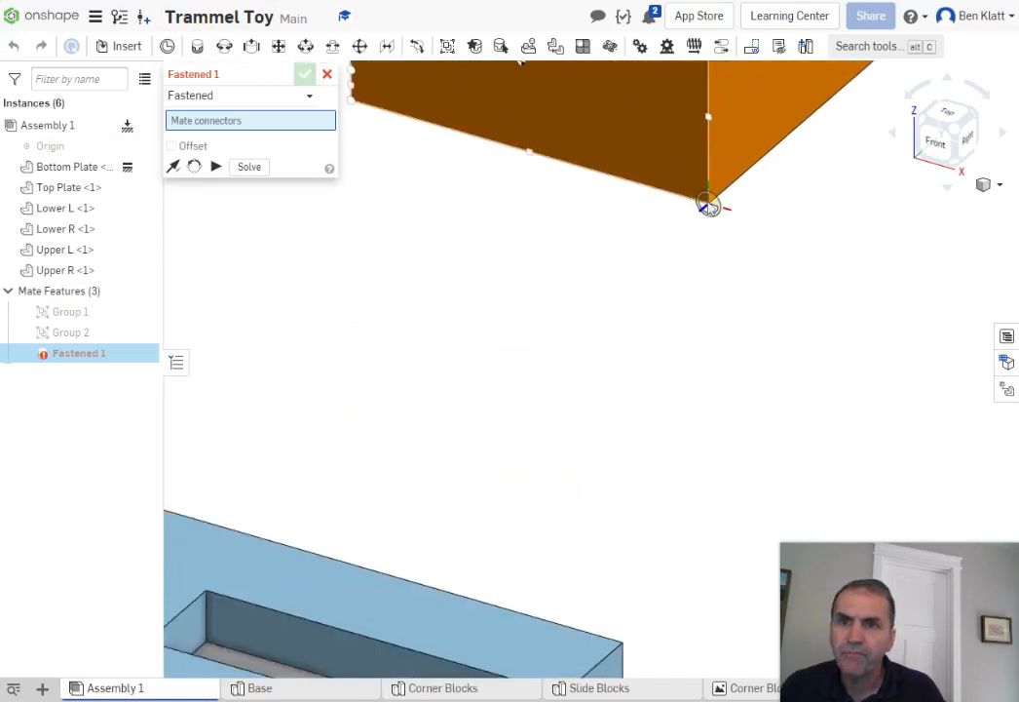
{"action": "left_click", "coordinate": [708, 203]}
{"action": "scroll", "coordinate": [689, 332], "scroll_direction": "down", "scroll_amount": 3}
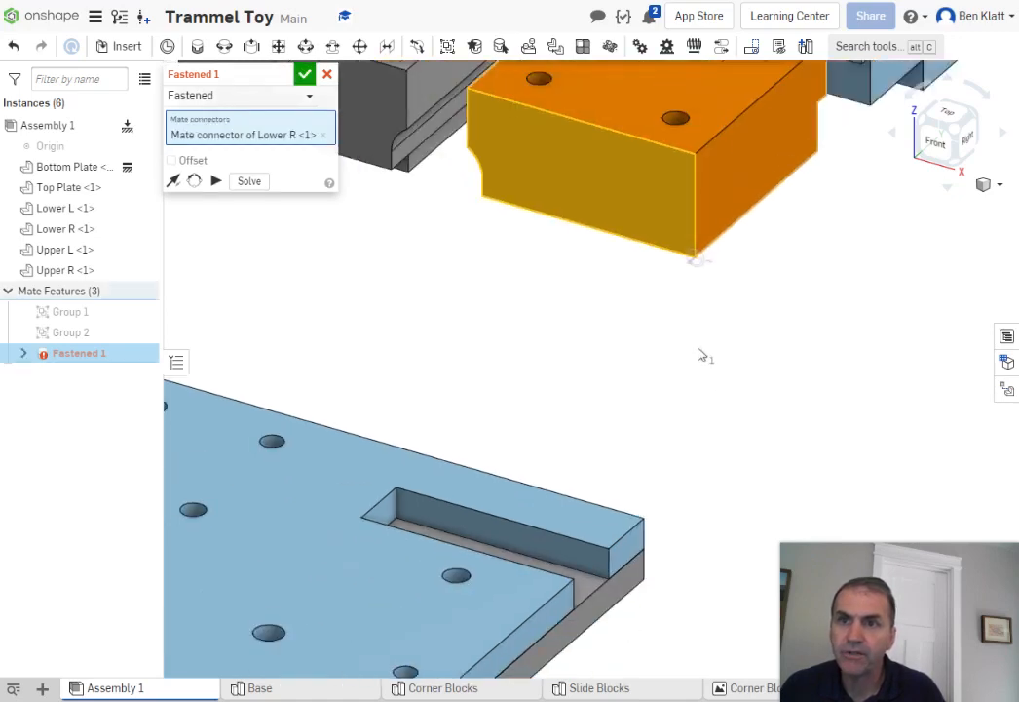
{"action": "middle_click_drag", "start_coordinate": [734, 426], "coordinate": [842, 103]}
{"action": "scroll", "coordinate": [399, 598], "scroll_direction": "up", "scroll_amount": 4}
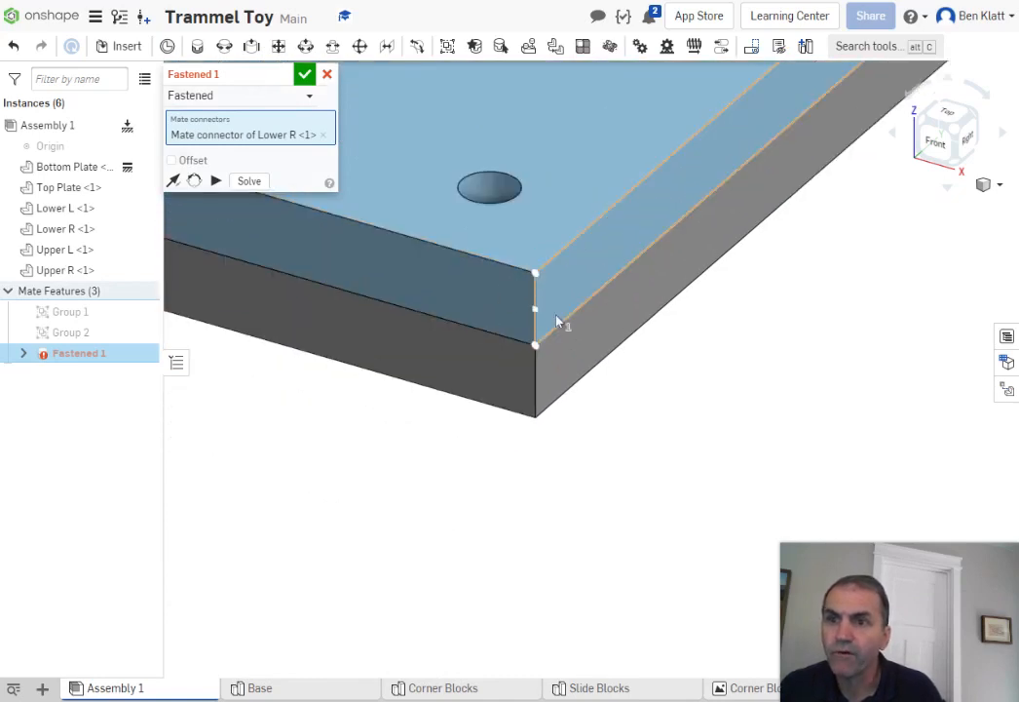
{"action": "left_click", "coordinate": [537, 274]}
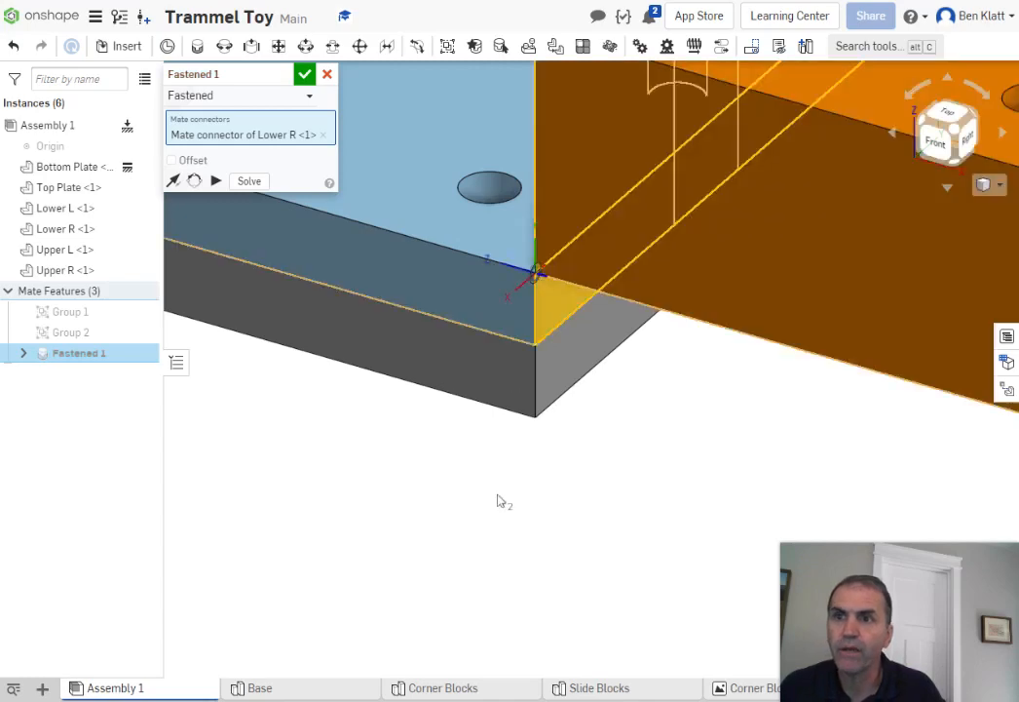
{"action": "scroll", "coordinate": [542, 445], "scroll_direction": "down", "scroll_amount": 4}
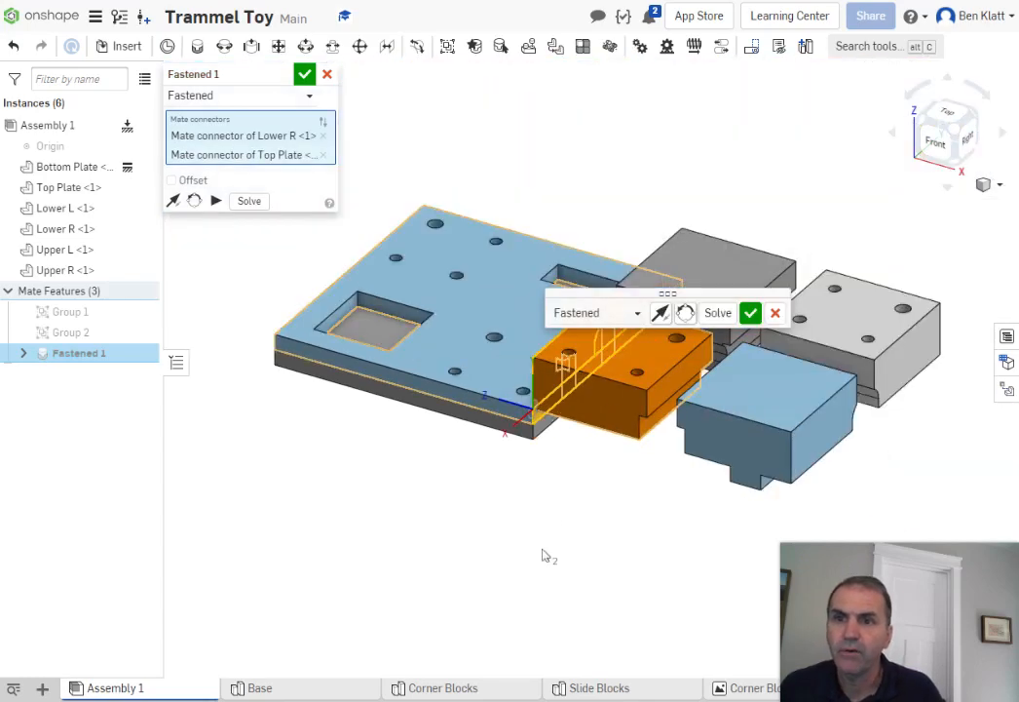
{"action": "left_click", "coordinate": [685, 312]}
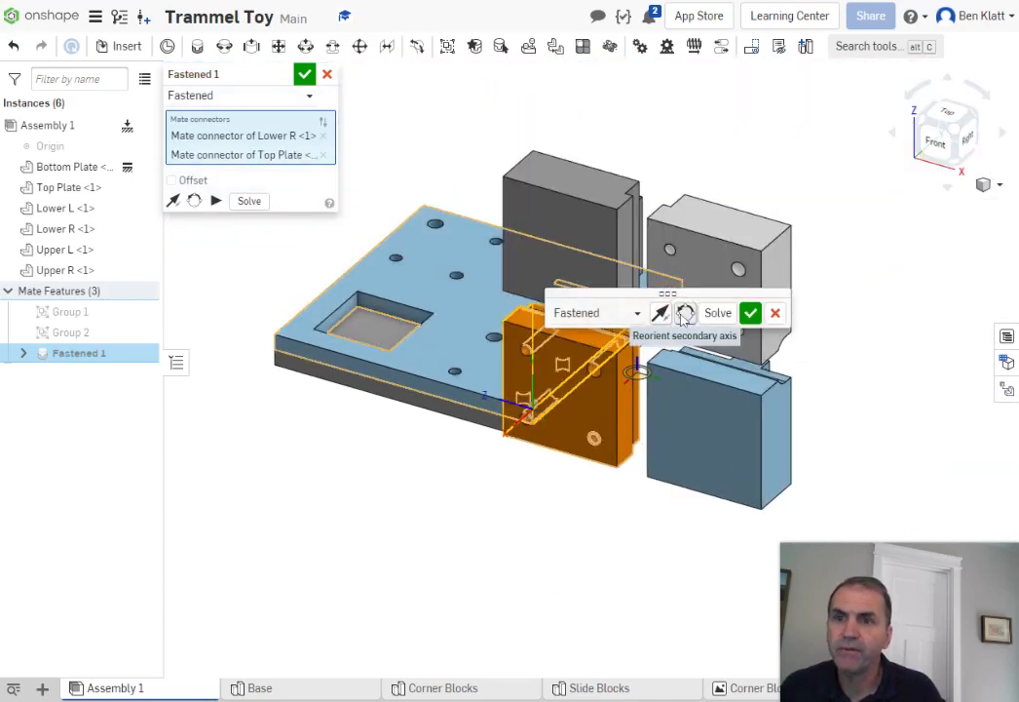
{"action": "left_click", "coordinate": [662, 313]}
{"action": "left_click", "coordinate": [659, 318]}
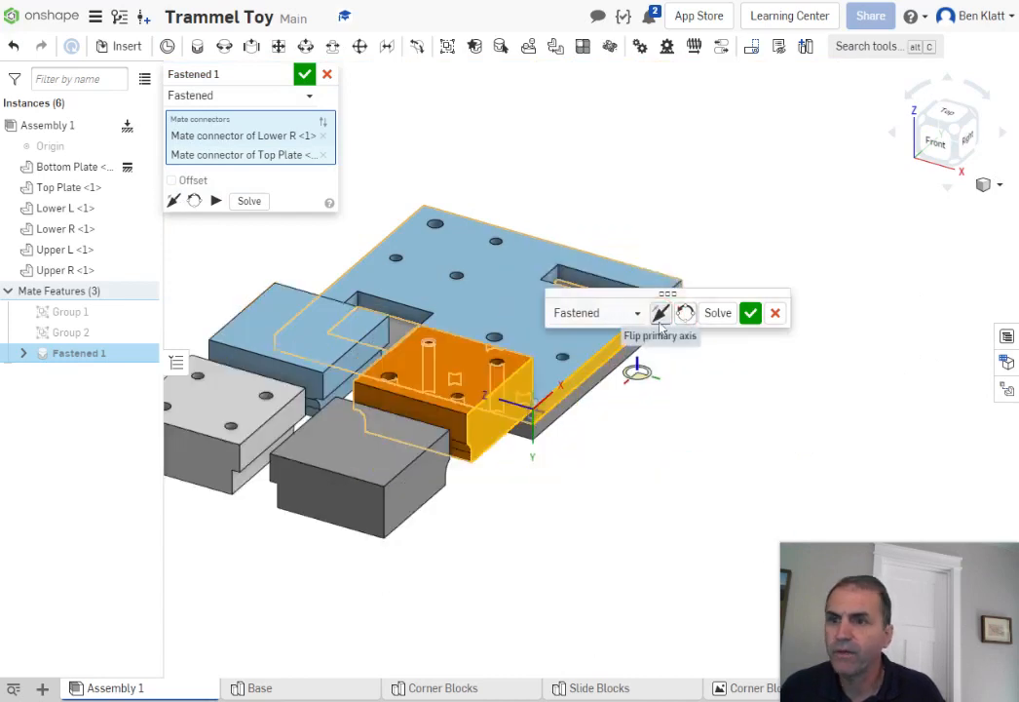
{"action": "left_click", "coordinate": [661, 322]}
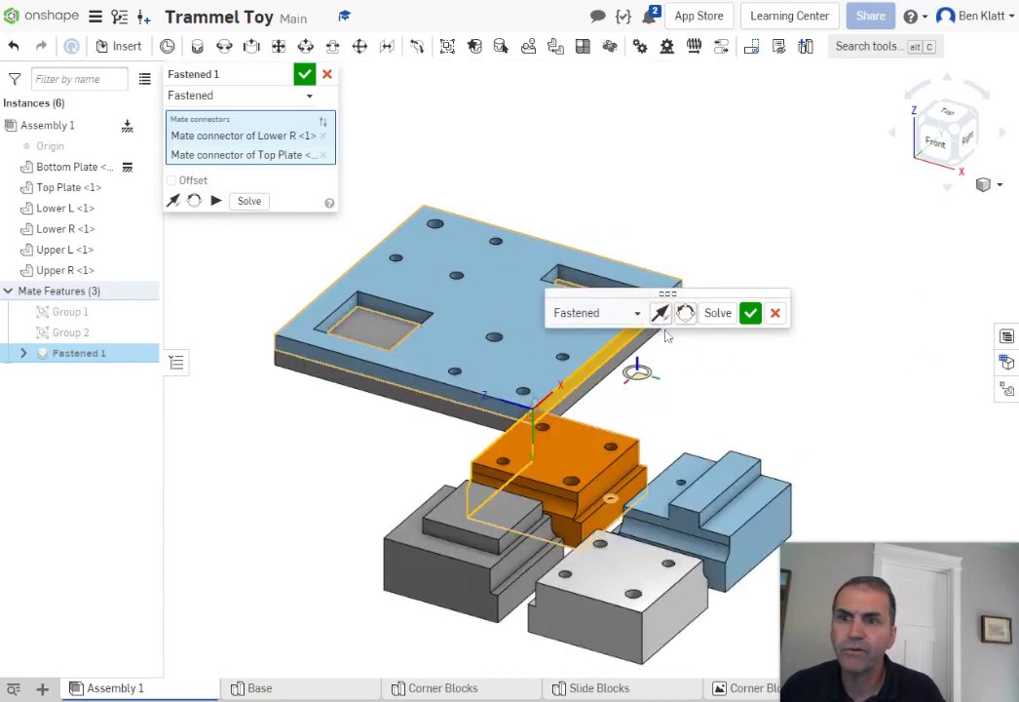
{"action": "left_click", "coordinate": [773, 316]}
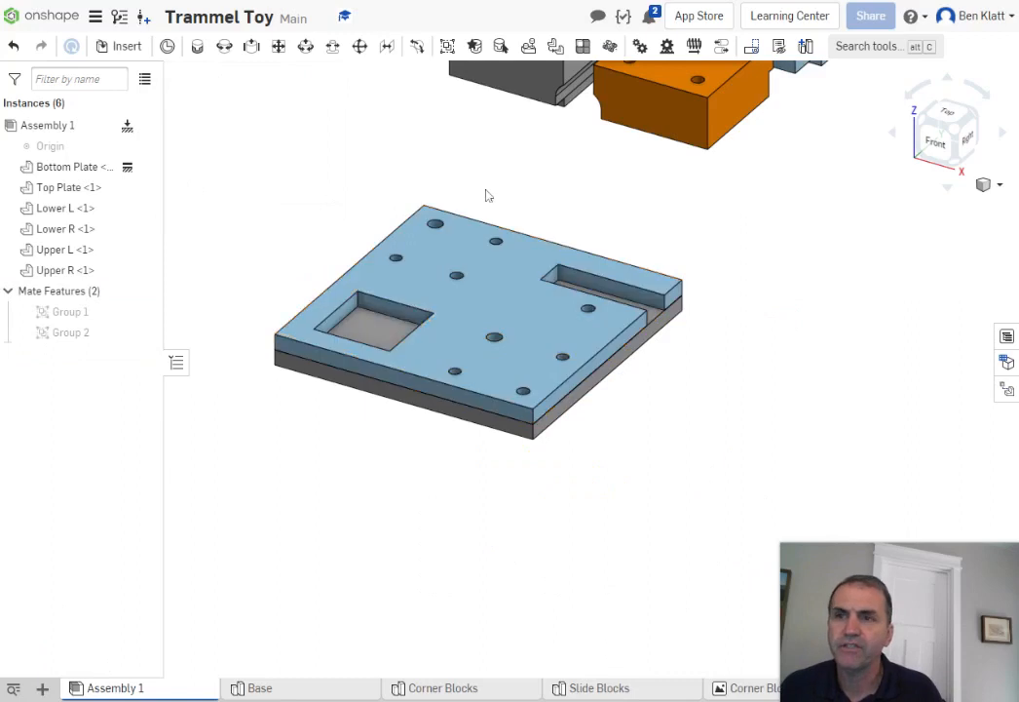
Fasten the bottom front corner of block Lower R to the matching top front corner of the Top Plate, using their front faces
{"action": "left_click", "coordinate": [200, 49]}
{"action": "scroll", "coordinate": [711, 166], "scroll_direction": "up", "scroll_amount": 3}
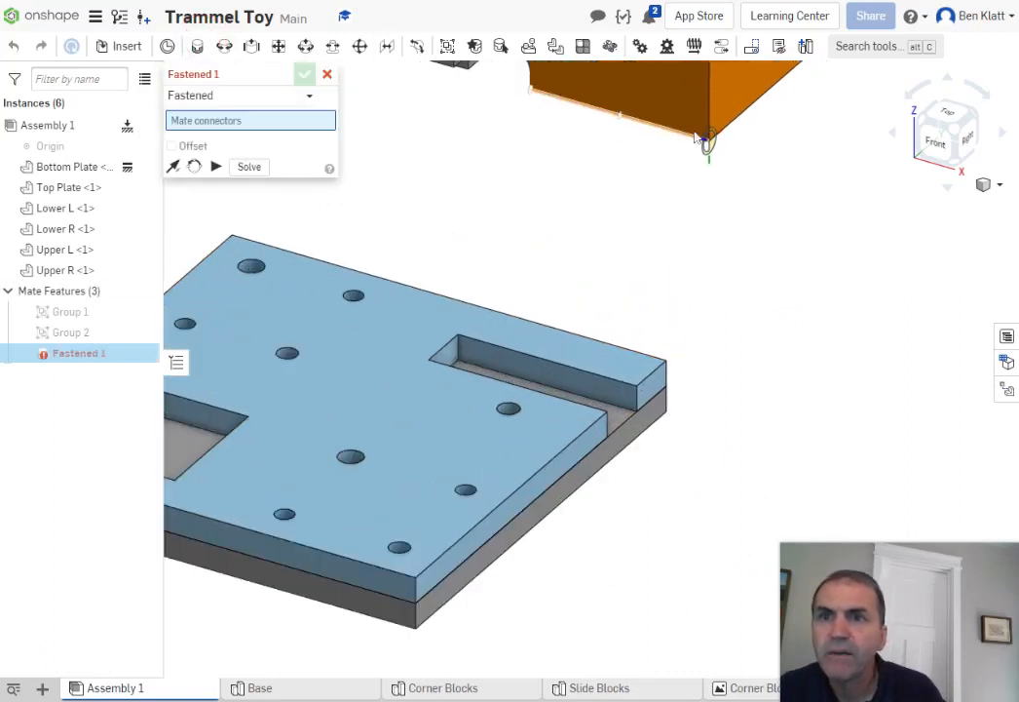
{"action": "scroll", "coordinate": [701, 142], "scroll_direction": "up", "scroll_amount": 2}
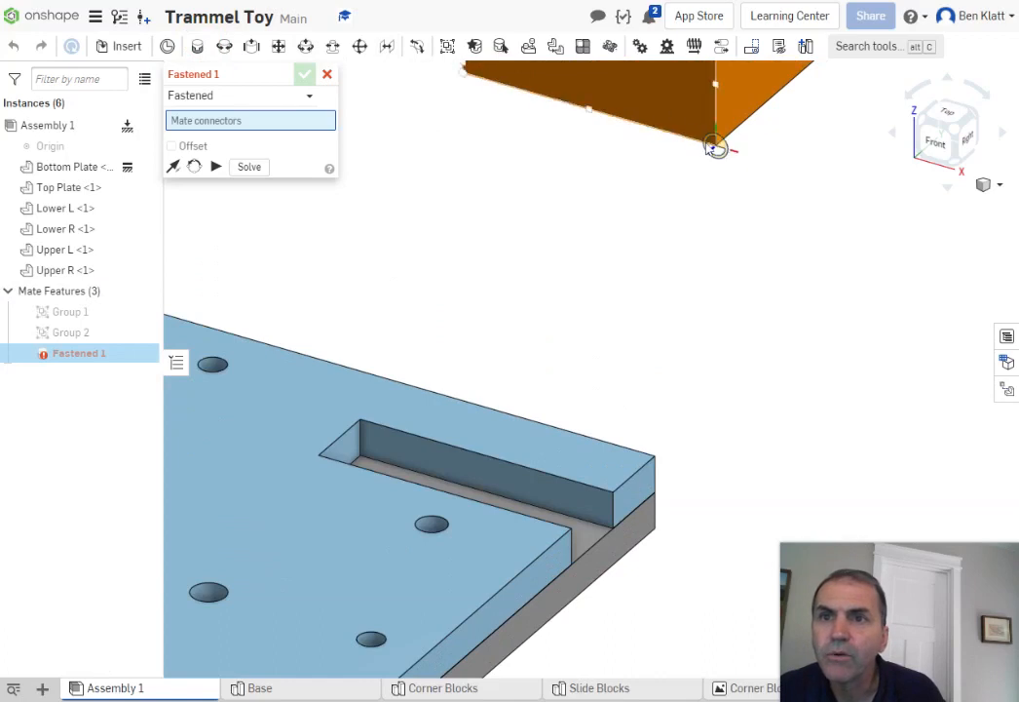
{"action": "left_click", "coordinate": [714, 145]}
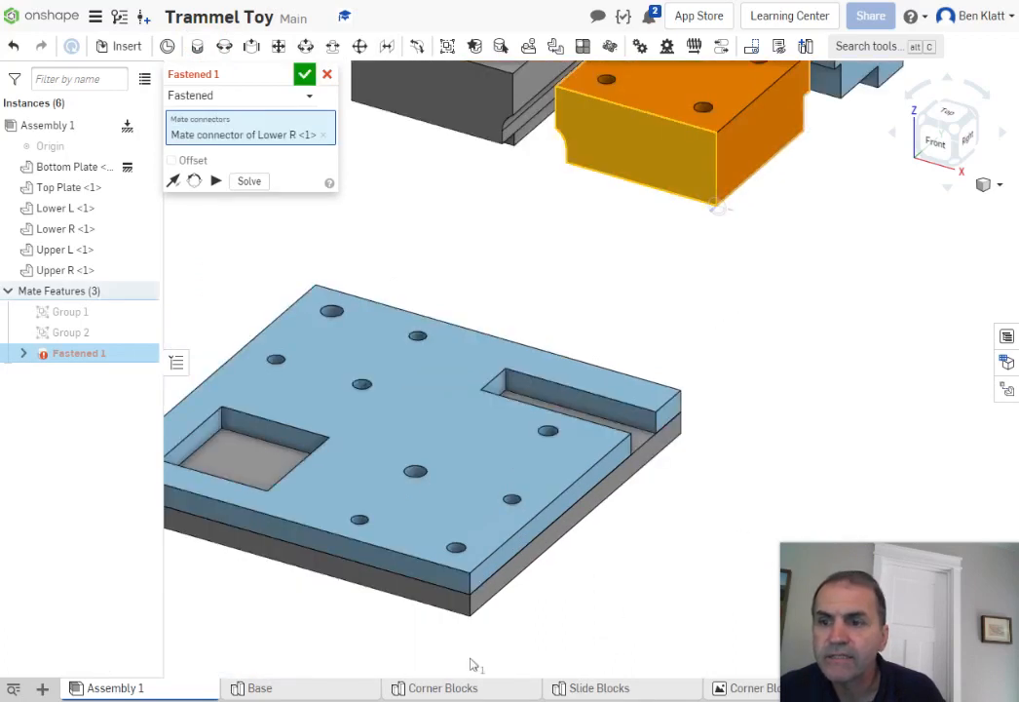
{"action": "scroll", "coordinate": [433, 659], "scroll_direction": "up", "scroll_amount": 5}
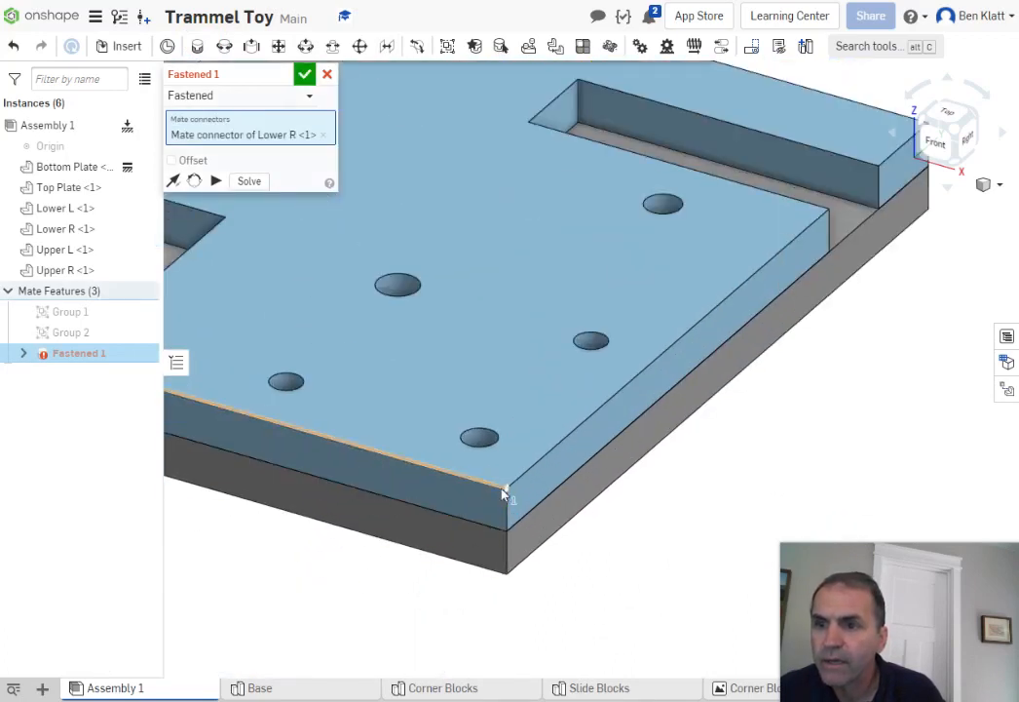
{"action": "scroll", "coordinate": [459, 498], "scroll_direction": "up", "scroll_amount": 3}
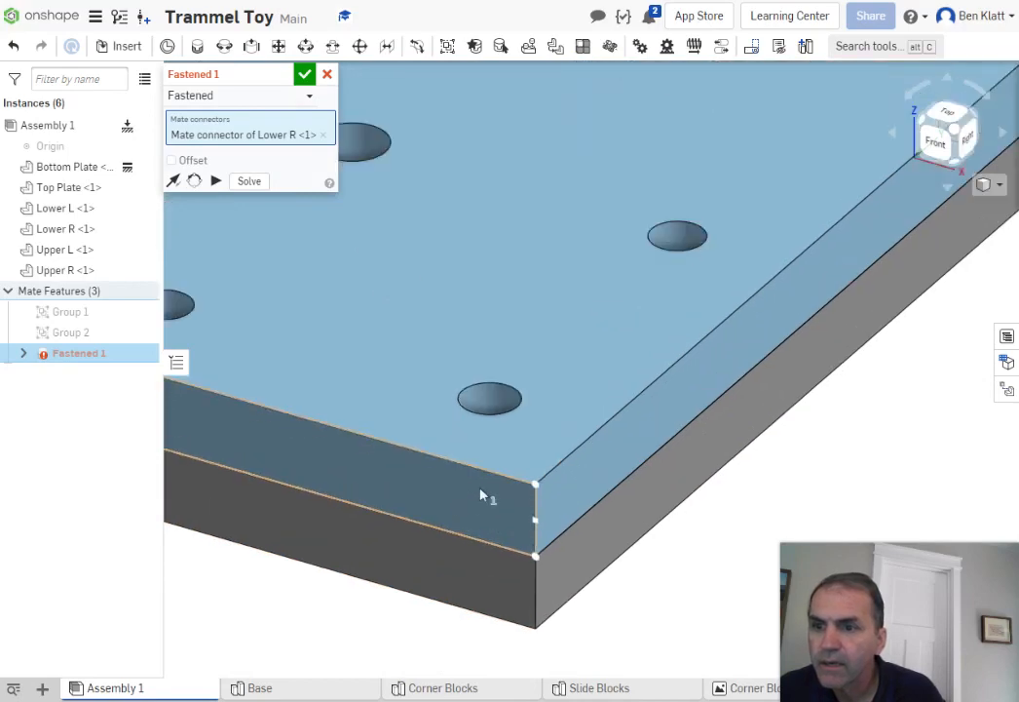
{"action": "left_click", "coordinate": [528, 497]}
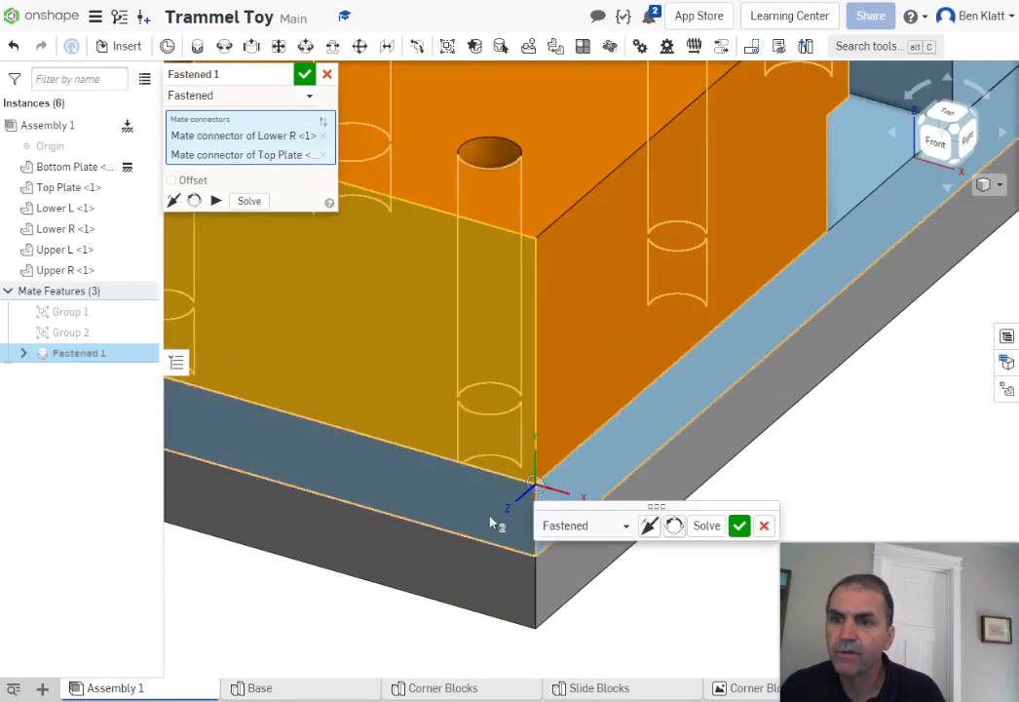
{"action": "scroll", "coordinate": [556, 509], "scroll_direction": "down", "scroll_amount": 5}
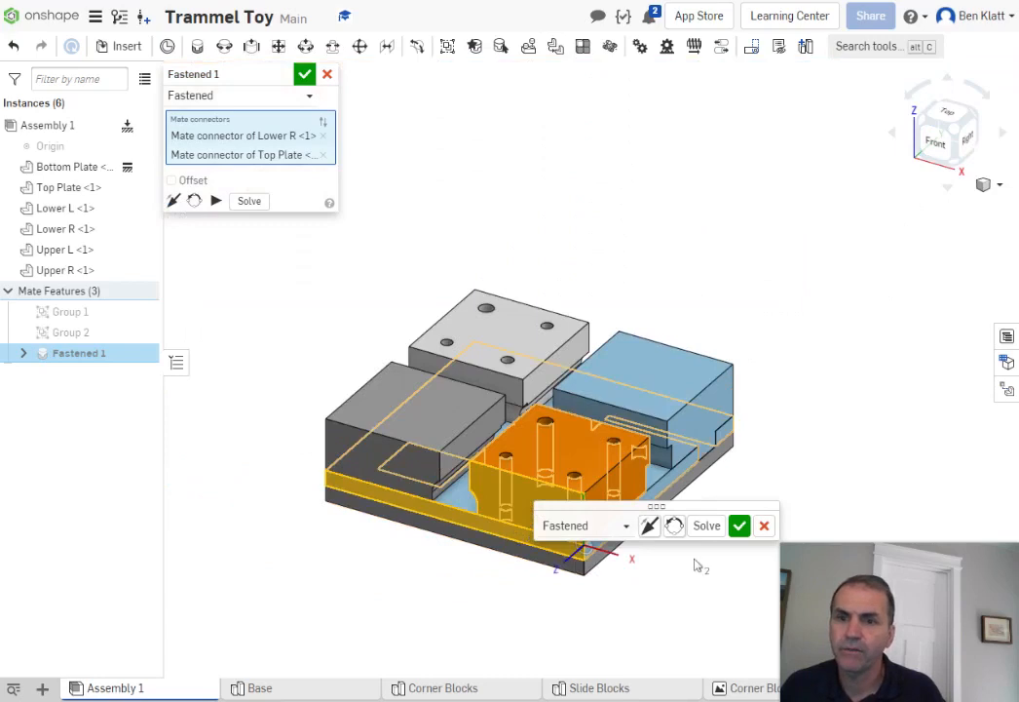
{"action": "left_click", "coordinate": [738, 527]}
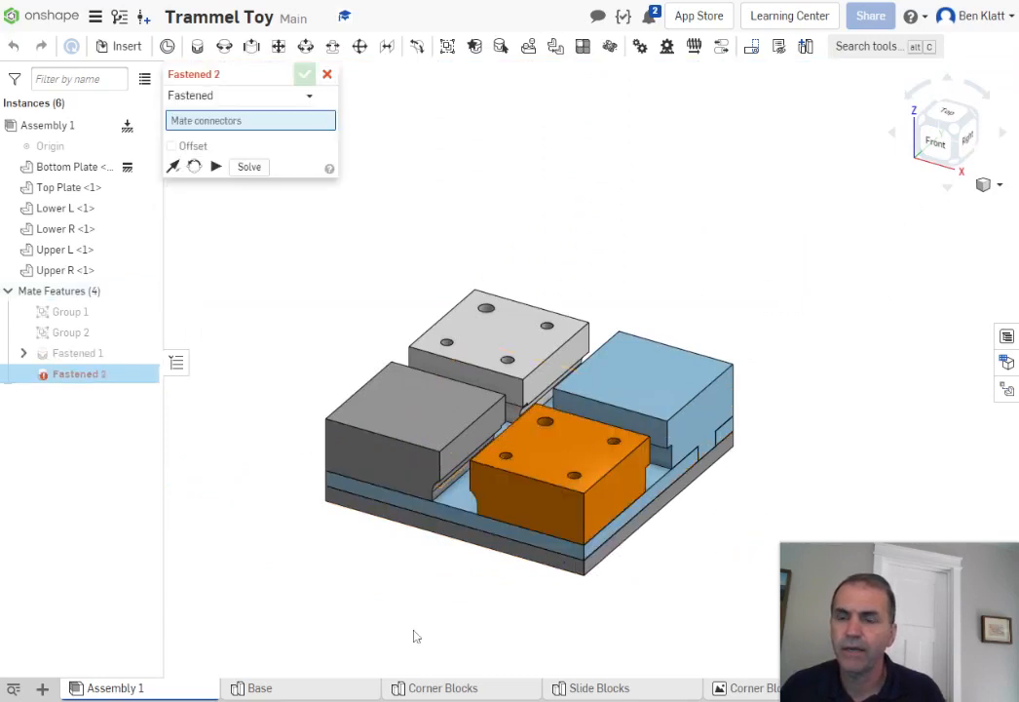
Check the Slide Blocks part studio and insert its Pin Slide Block into Assembly 1, in the free space in front of the base plates
{"action": "scroll", "coordinate": [472, 592], "scroll_direction": "up", "scroll_amount": 3}
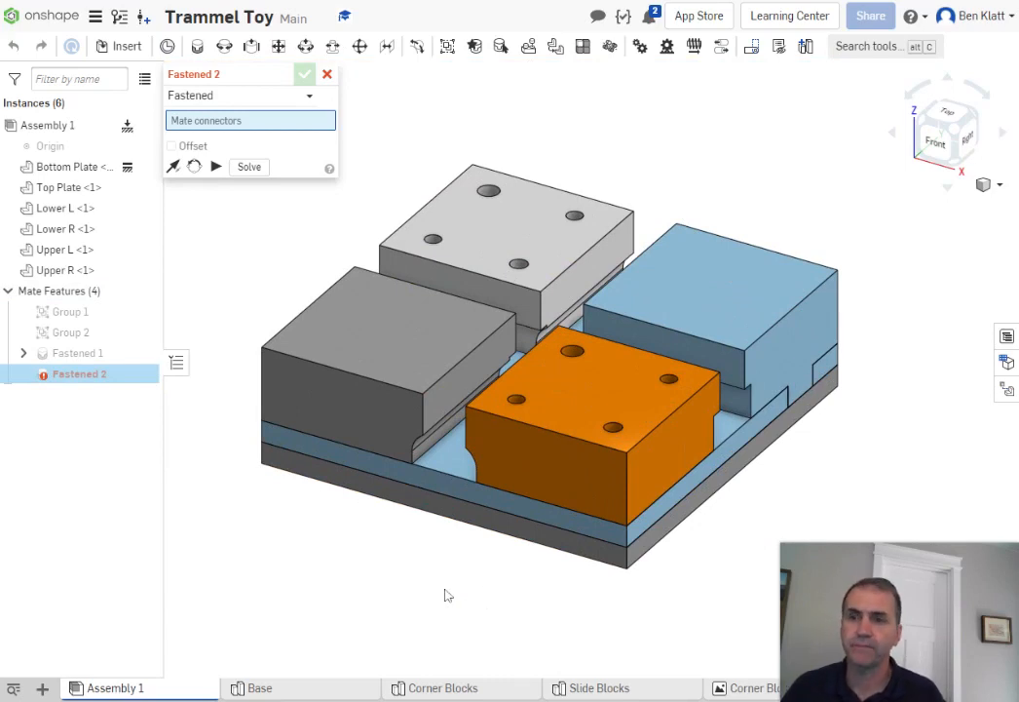
{"action": "mouse_move", "coordinate": [603, 689]}
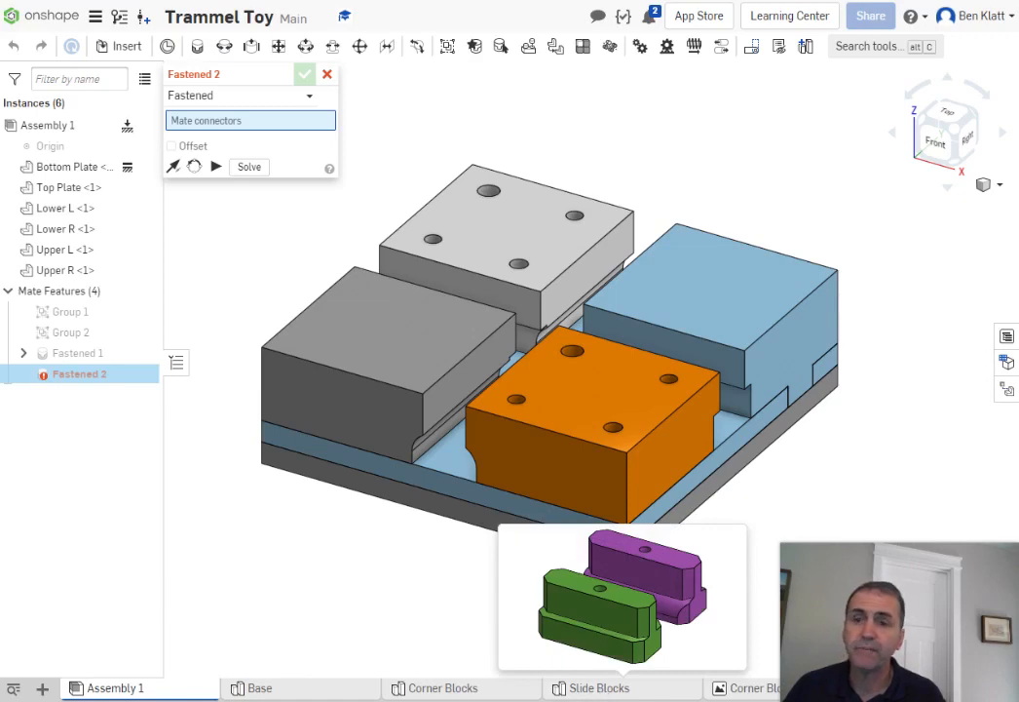
{"action": "left_click", "coordinate": [603, 687]}
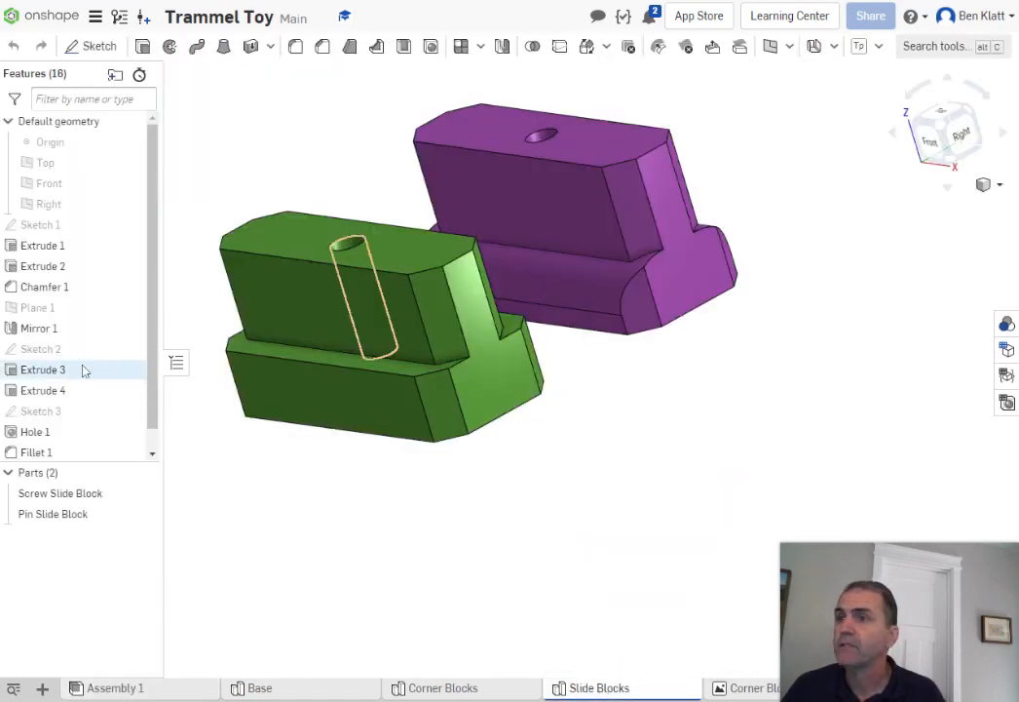
{"action": "left_click", "coordinate": [115, 689]}
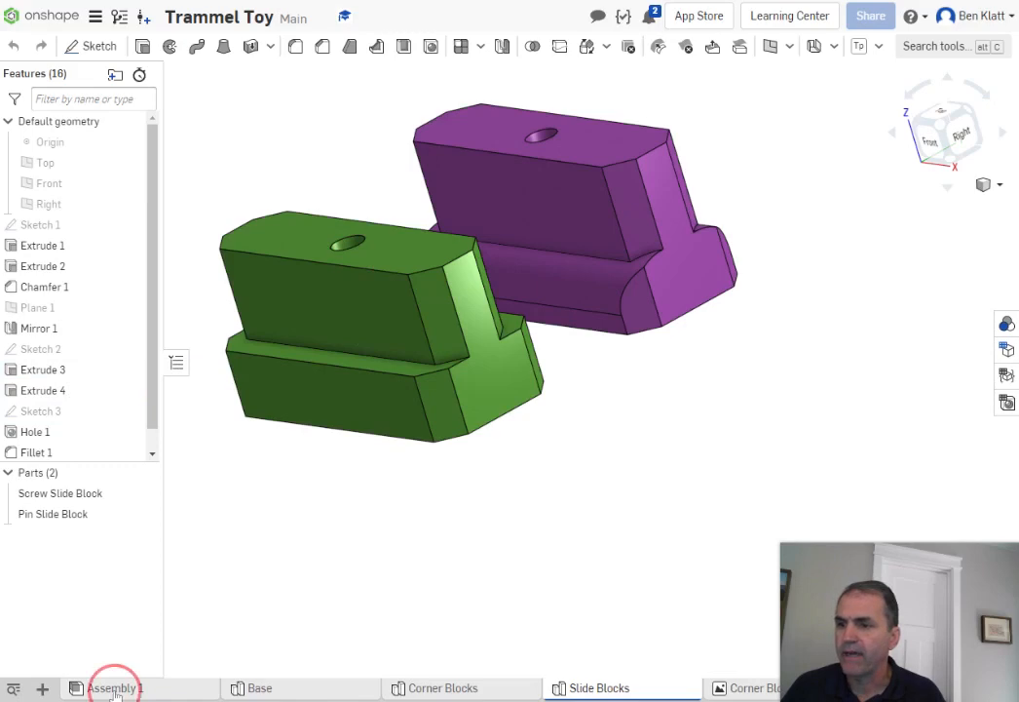
{"action": "left_click", "coordinate": [120, 46]}
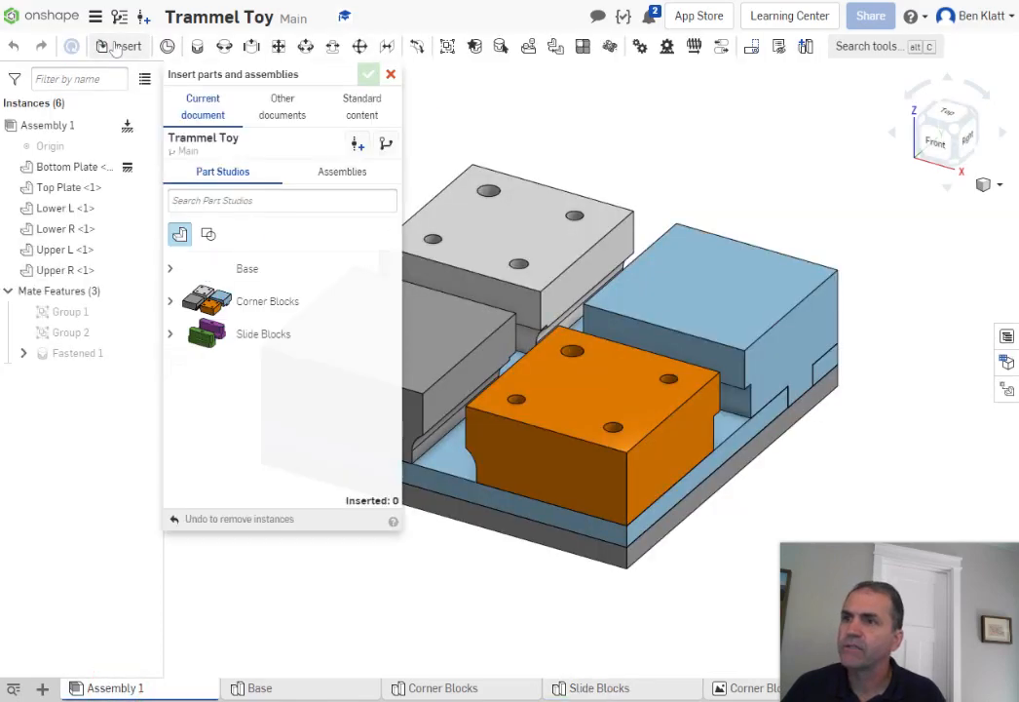
{"action": "left_click", "coordinate": [170, 335]}
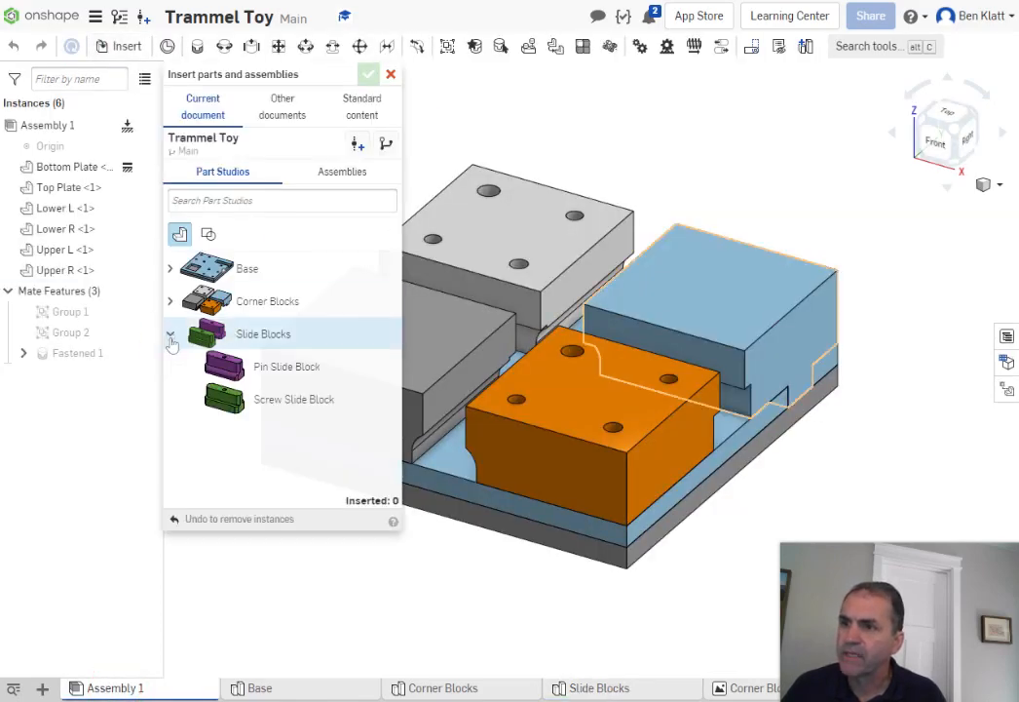
{"action": "left_click", "coordinate": [247, 375]}
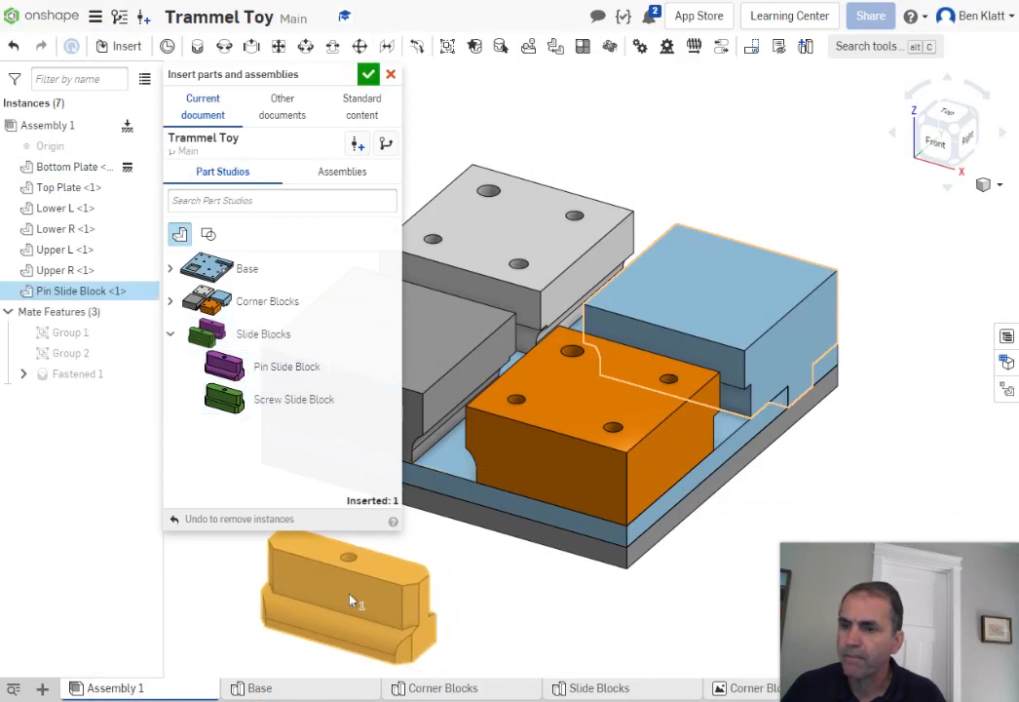
{"action": "left_click", "coordinate": [353, 599]}
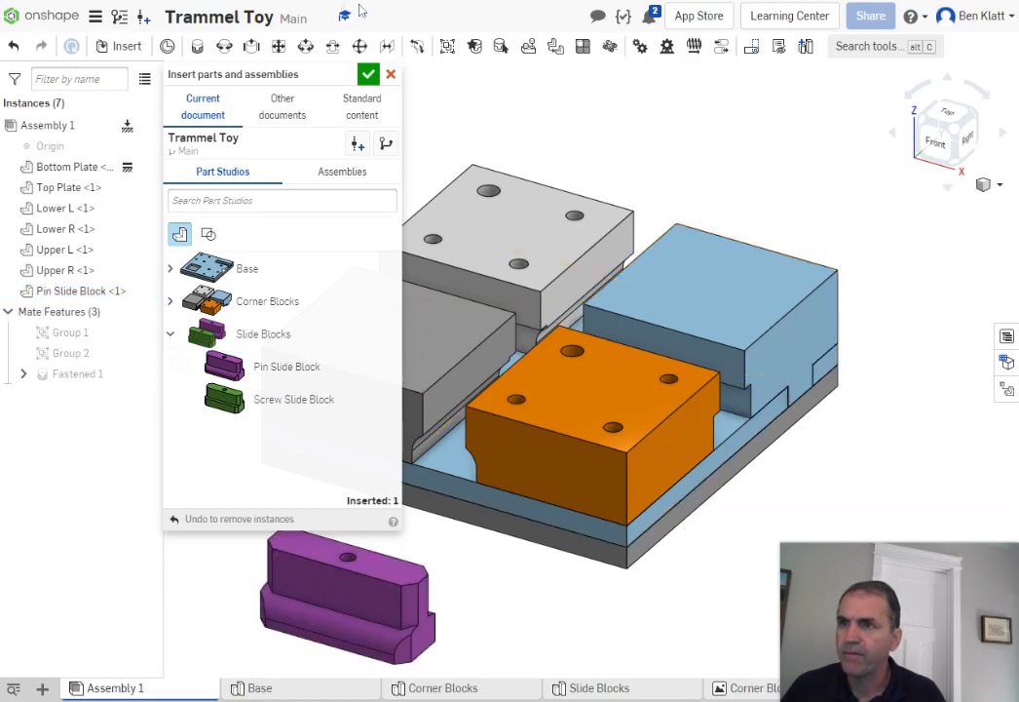
{"action": "left_click", "coordinate": [370, 78]}
Rotate the Pin Slide Block 90 degrees about its vertical axis so its length runs parallel to the front channel
{"action": "middle_click_drag", "start_coordinate": [562, 599], "coordinate": [571, 367]}
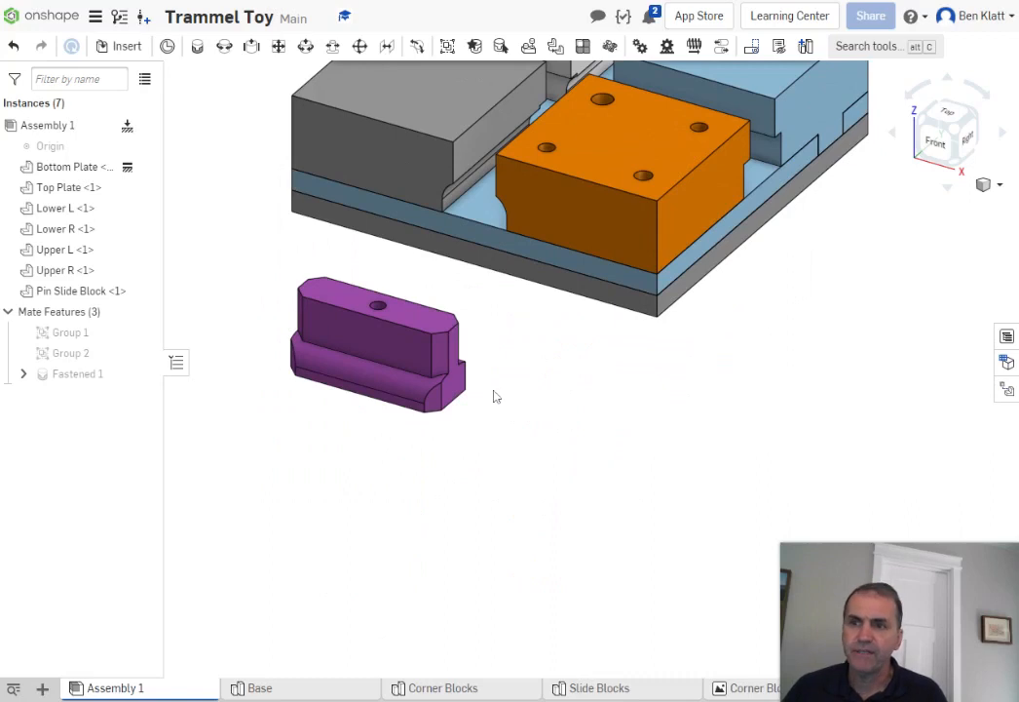
{"action": "left_click", "coordinate": [396, 350]}
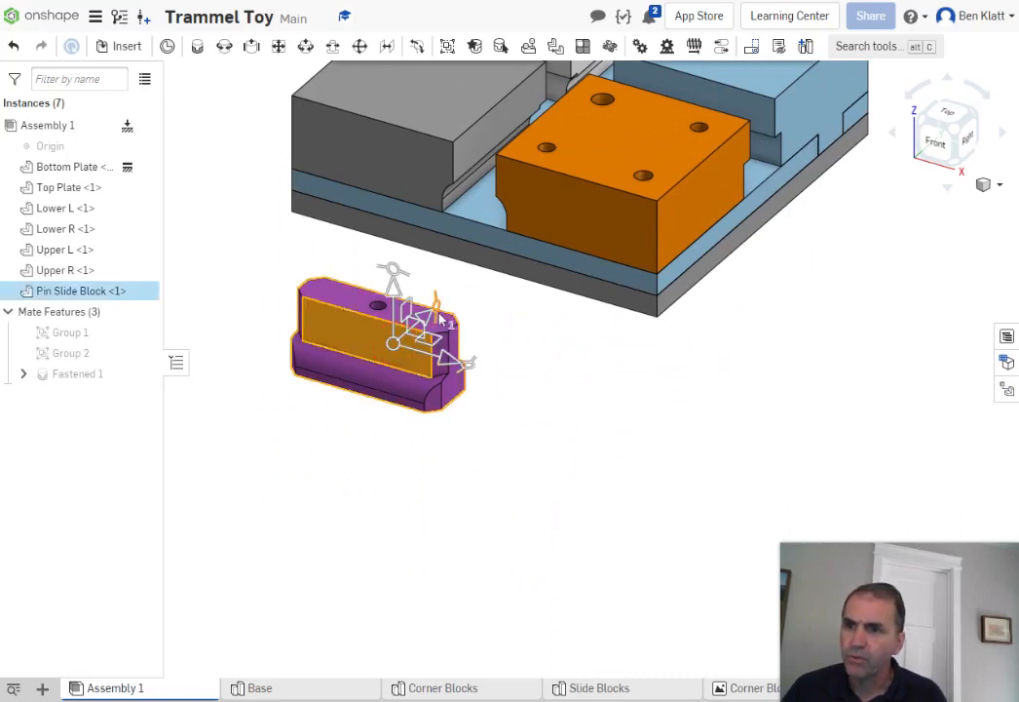
{"action": "left_click_drag", "start_coordinate": [473, 363], "coordinate": [342, 422]}
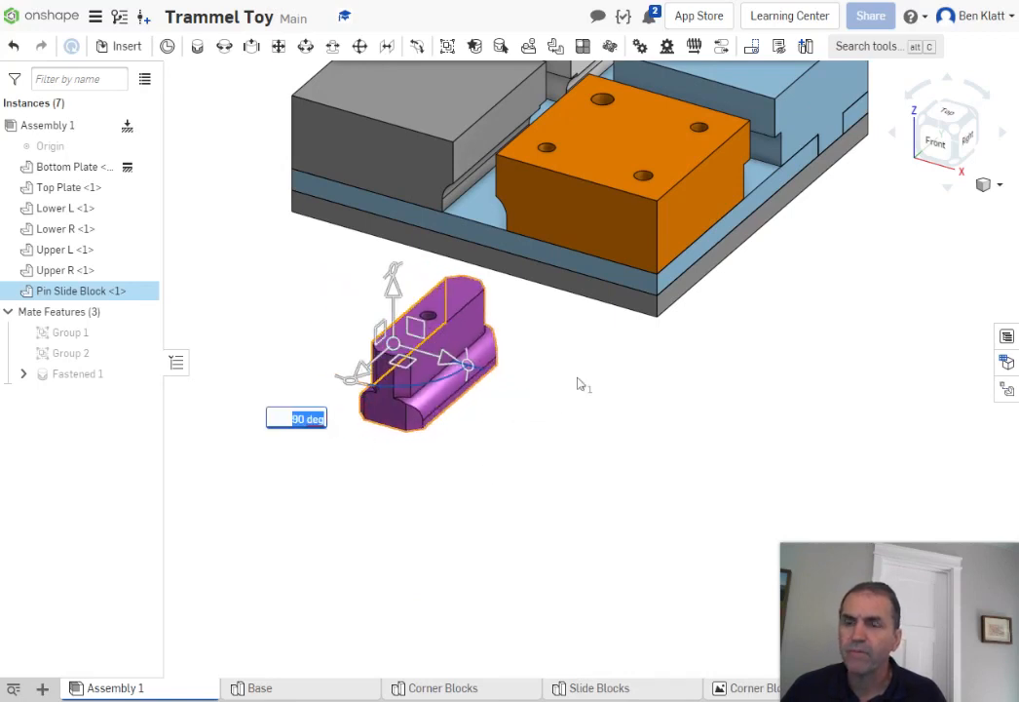
{"action": "middle_click_drag", "start_coordinate": [576, 384], "coordinate": [631, 471]}
{"action": "left_click", "coordinate": [604, 469]}
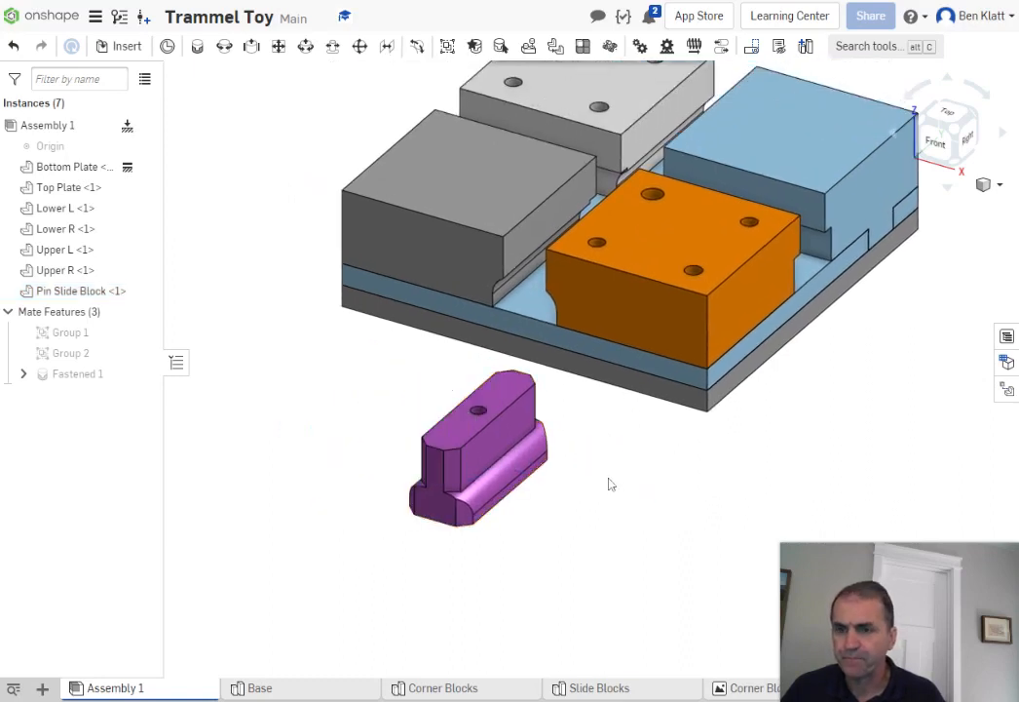
Add a slider mate between the midpoint of the Top Plate's front top edge and the midpoint of the Pin Slide Block's bottom front edge
{"action": "scroll", "coordinate": [609, 484], "scroll_direction": "up", "scroll_amount": 2}
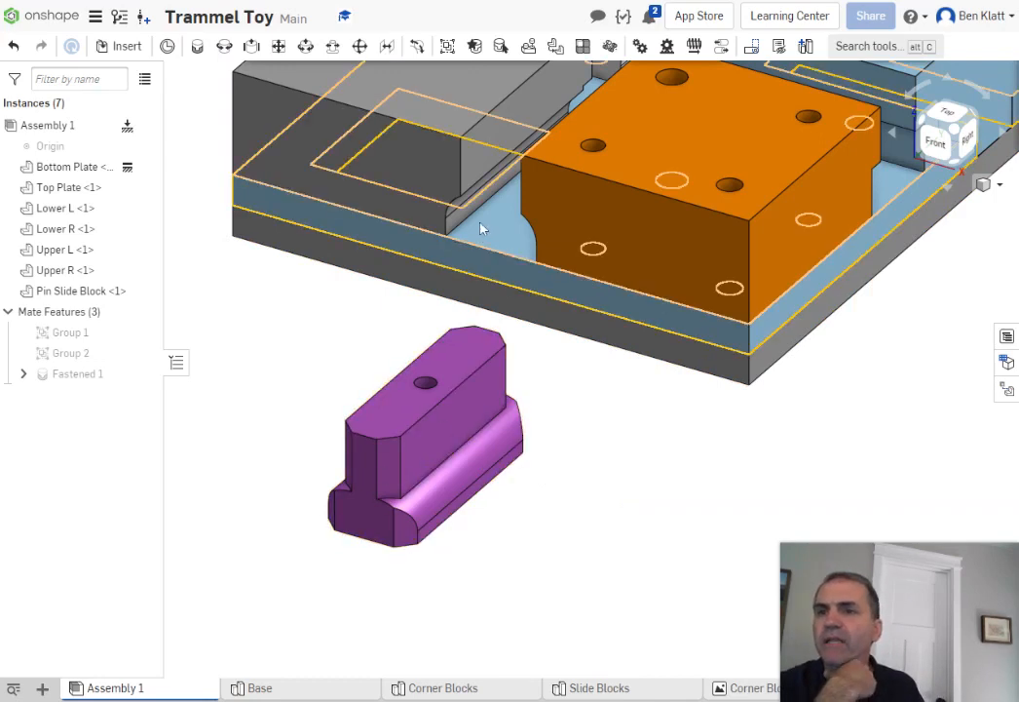
{"action": "scroll", "coordinate": [484, 576], "scroll_direction": "up", "scroll_amount": 2}
{"action": "scroll", "coordinate": [553, 501], "scroll_direction": "up", "scroll_amount": 3}
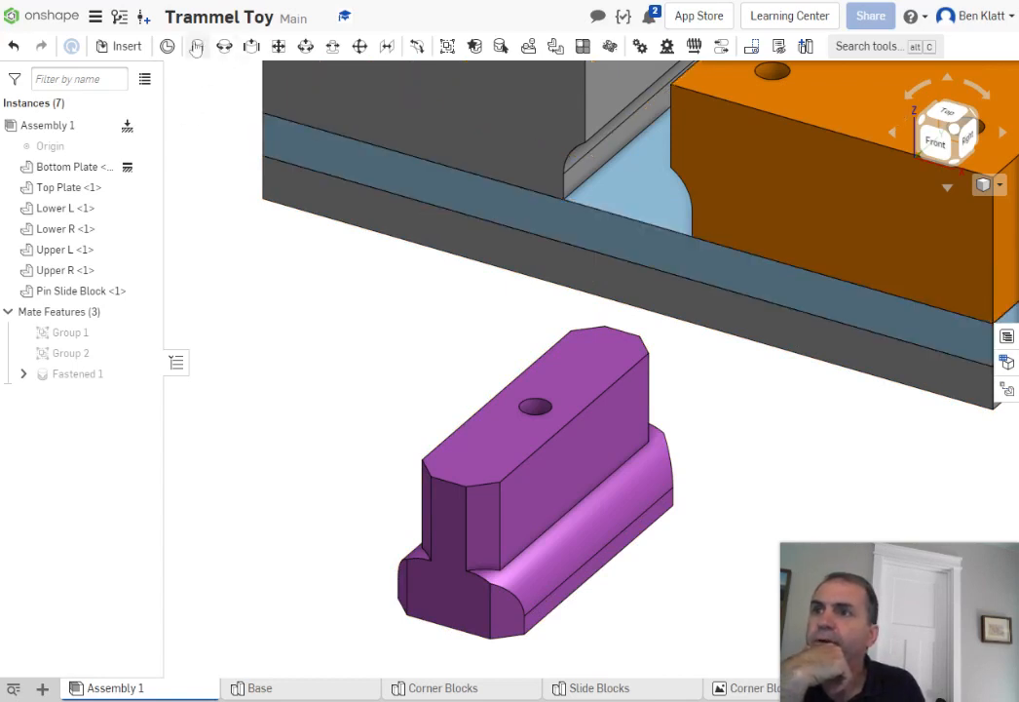
{"action": "left_click", "coordinate": [250, 47]}
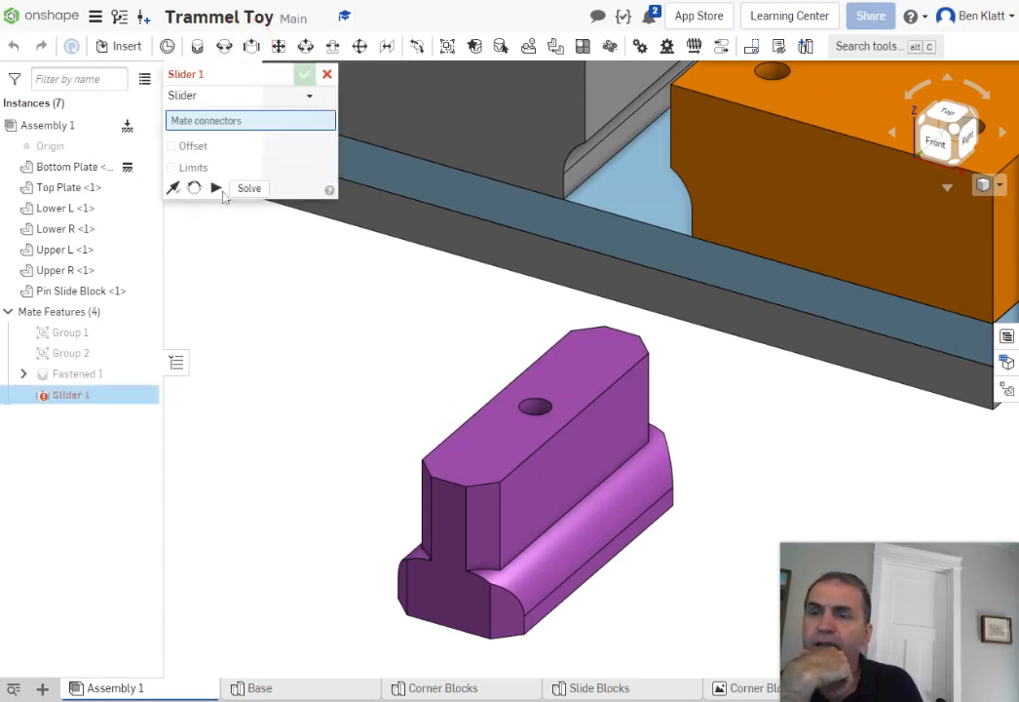
{"action": "scroll", "coordinate": [368, 332], "scroll_direction": "up", "scroll_amount": 3}
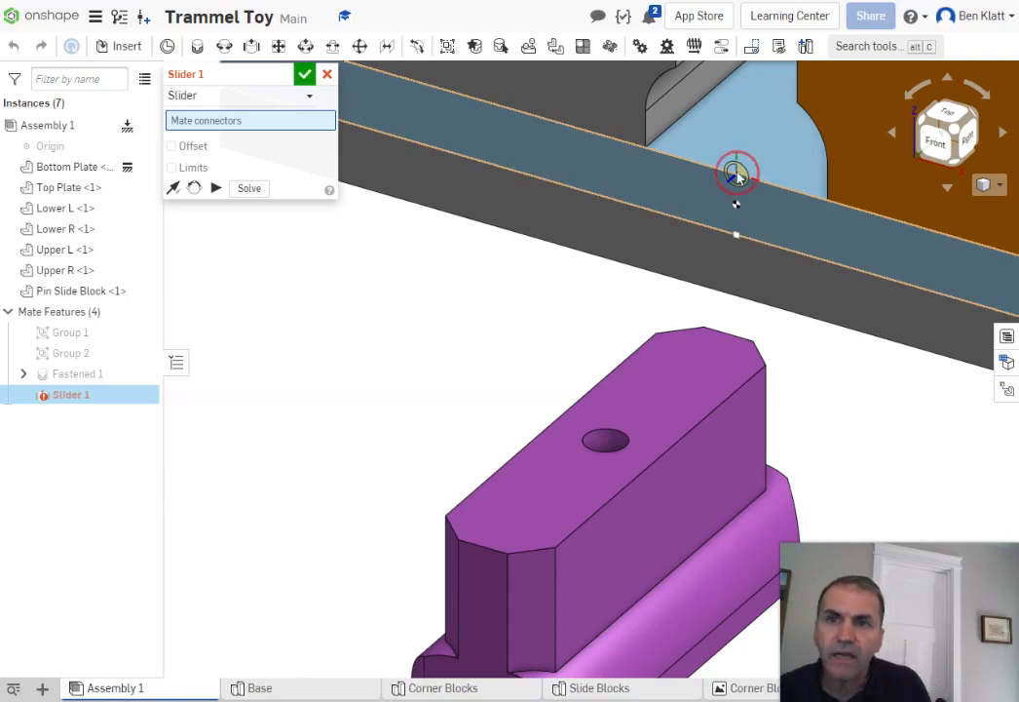
{"action": "left_click", "coordinate": [735, 203]}
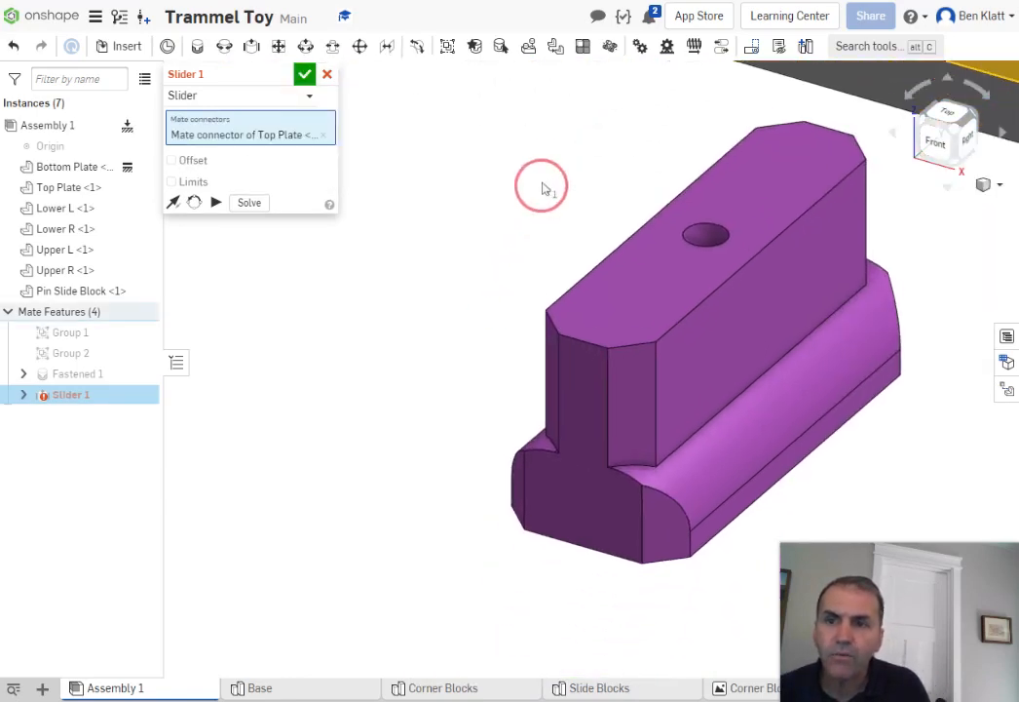
{"action": "scroll", "coordinate": [555, 550], "scroll_direction": "up", "scroll_amount": 5}
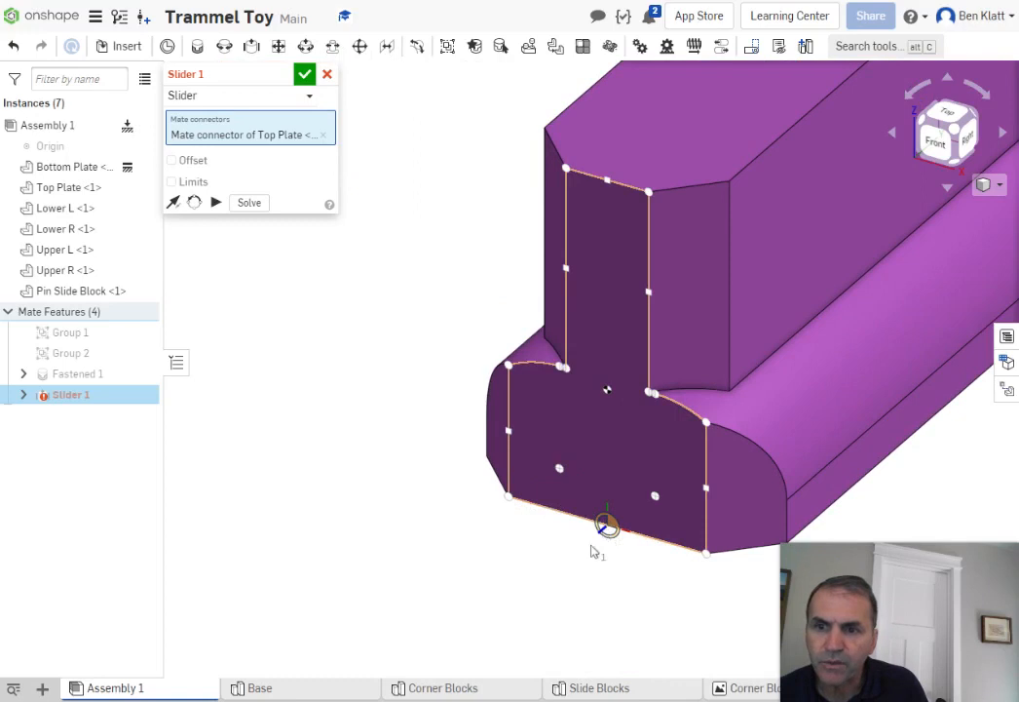
{"action": "left_click", "coordinate": [604, 529]}
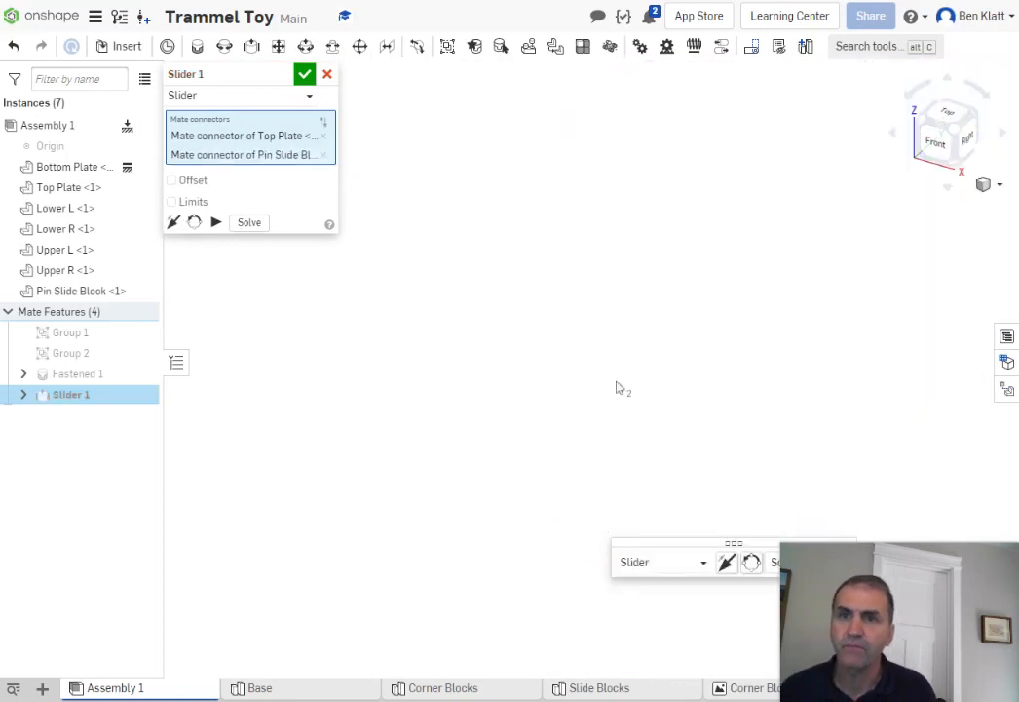
{"action": "left_click", "coordinate": [998, 185]}
{"action": "left_click", "coordinate": [909, 278]}
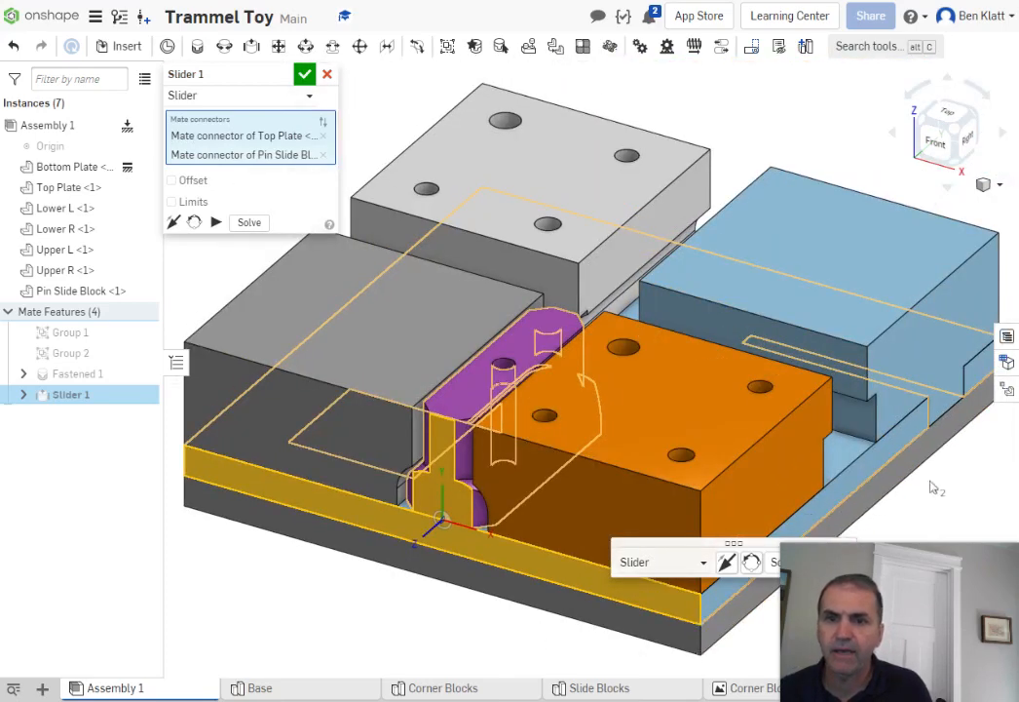
{"action": "left_click_drag", "start_coordinate": [683, 542], "coordinate": [641, 413]}
{"action": "left_click", "coordinate": [770, 427]}
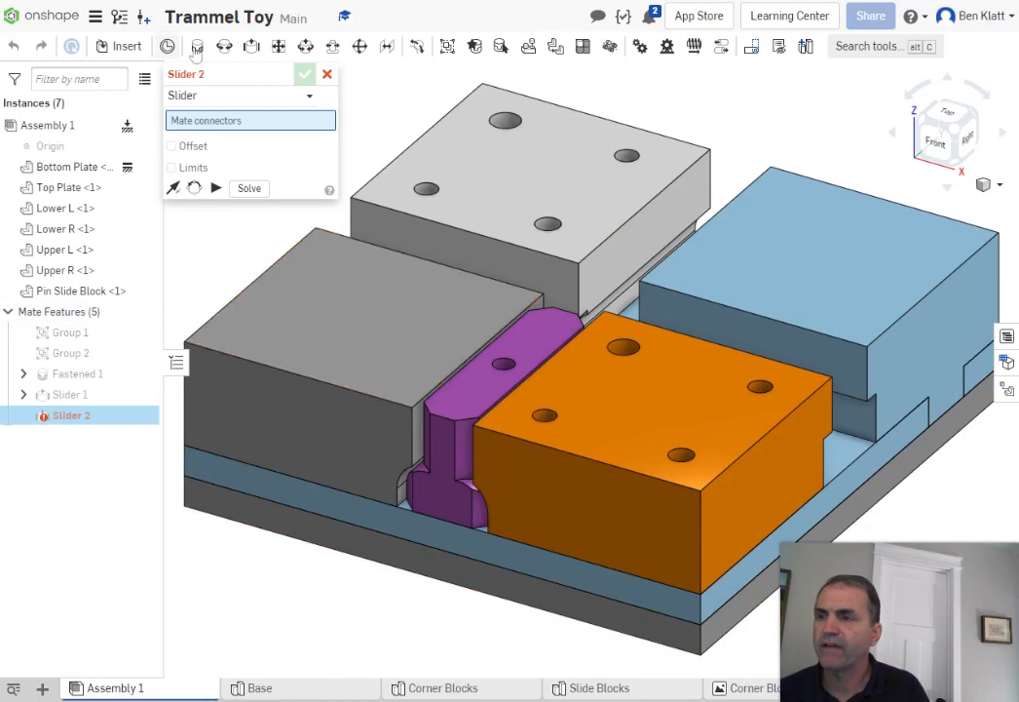
{"action": "left_click", "coordinate": [329, 74]}
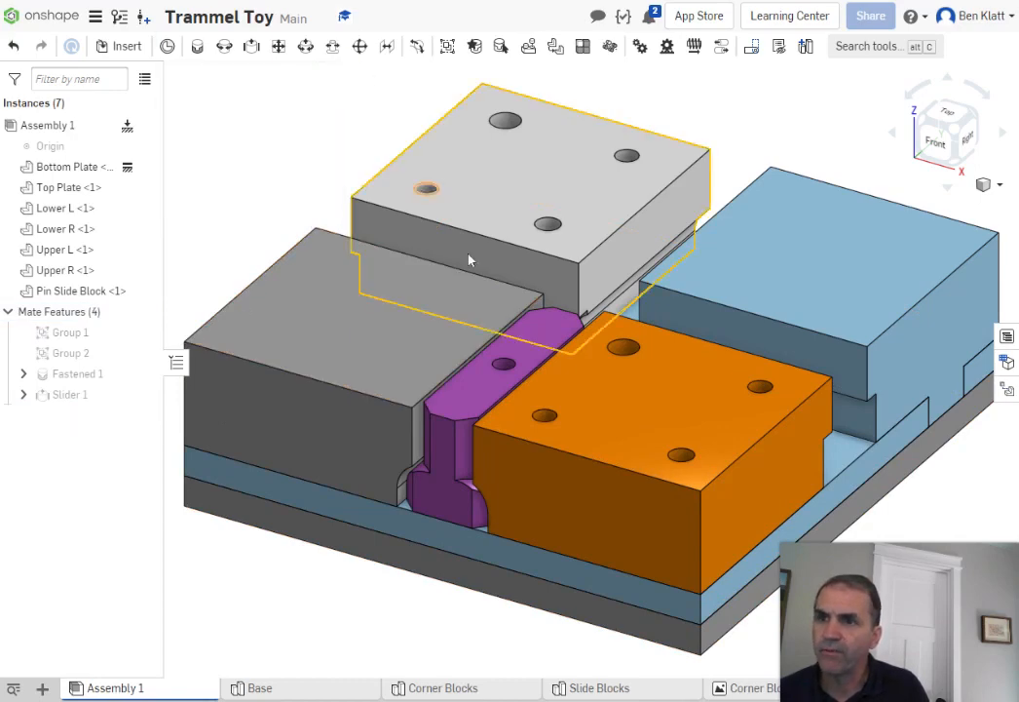
Slide the Pin Slide Block along its channel to the rear end of the base
{"action": "left_click", "coordinate": [484, 402]}
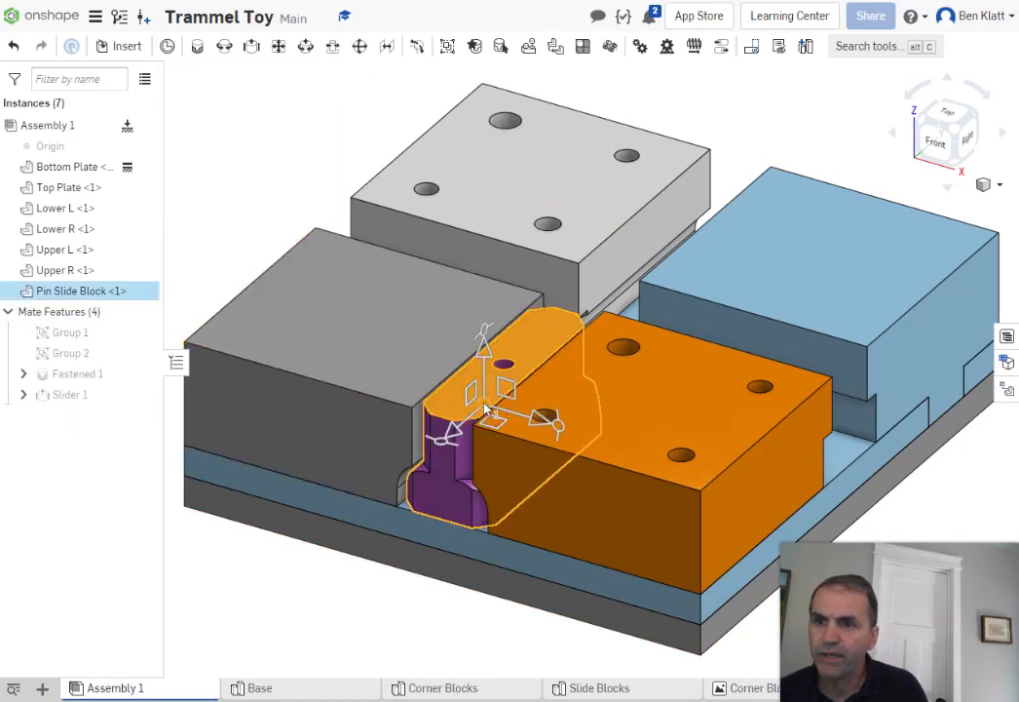
{"action": "left_click", "coordinate": [295, 664]}
{"action": "left_click_drag", "start_coordinate": [521, 357], "coordinate": [650, 206]}
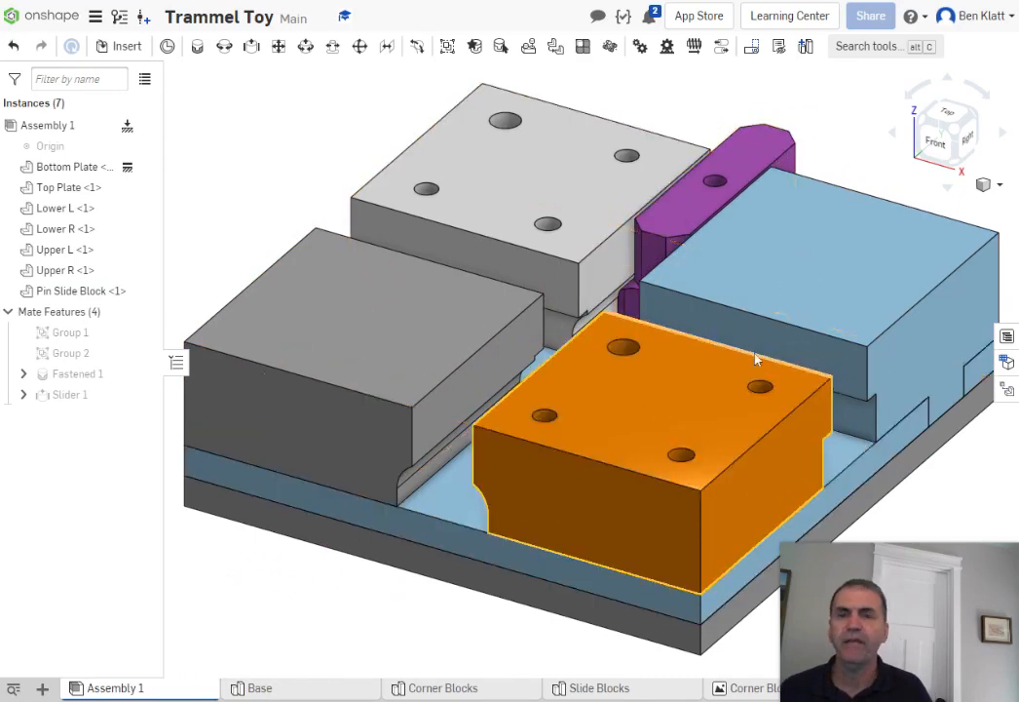
Examine the clearance between the Pin Slide Block and the channel walls, up close and from the back of the assembly
{"action": "scroll", "coordinate": [751, 216], "scroll_direction": "up", "scroll_amount": 5}
{"action": "scroll", "coordinate": [751, 217], "scroll_direction": "up", "scroll_amount": 6}
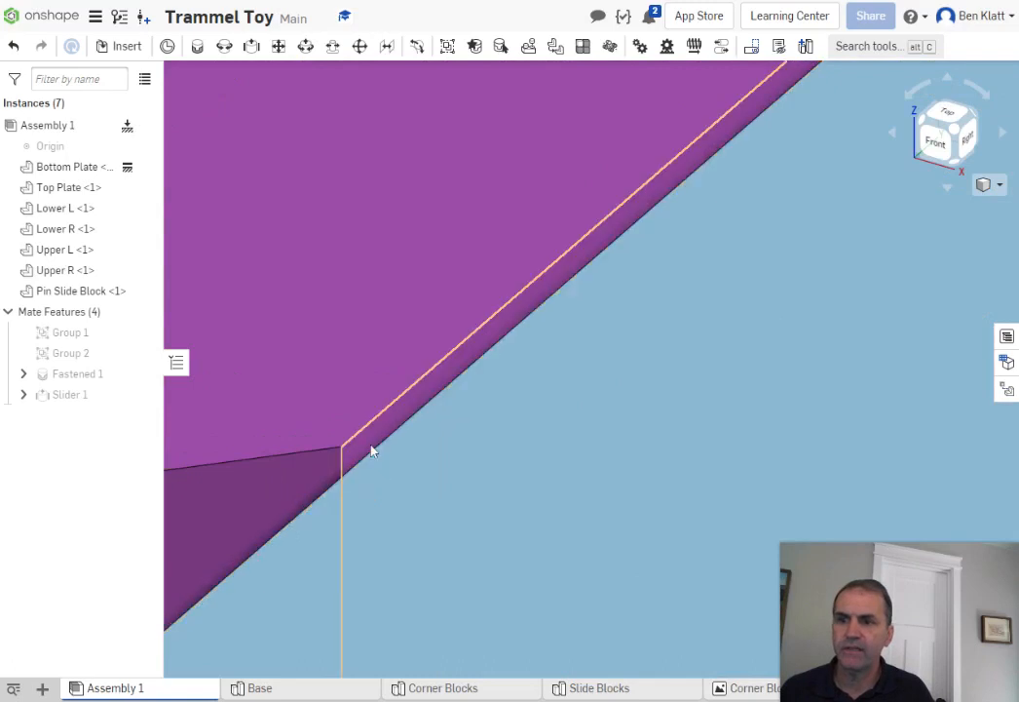
{"action": "scroll", "coordinate": [373, 437], "scroll_direction": "down", "scroll_amount": 5}
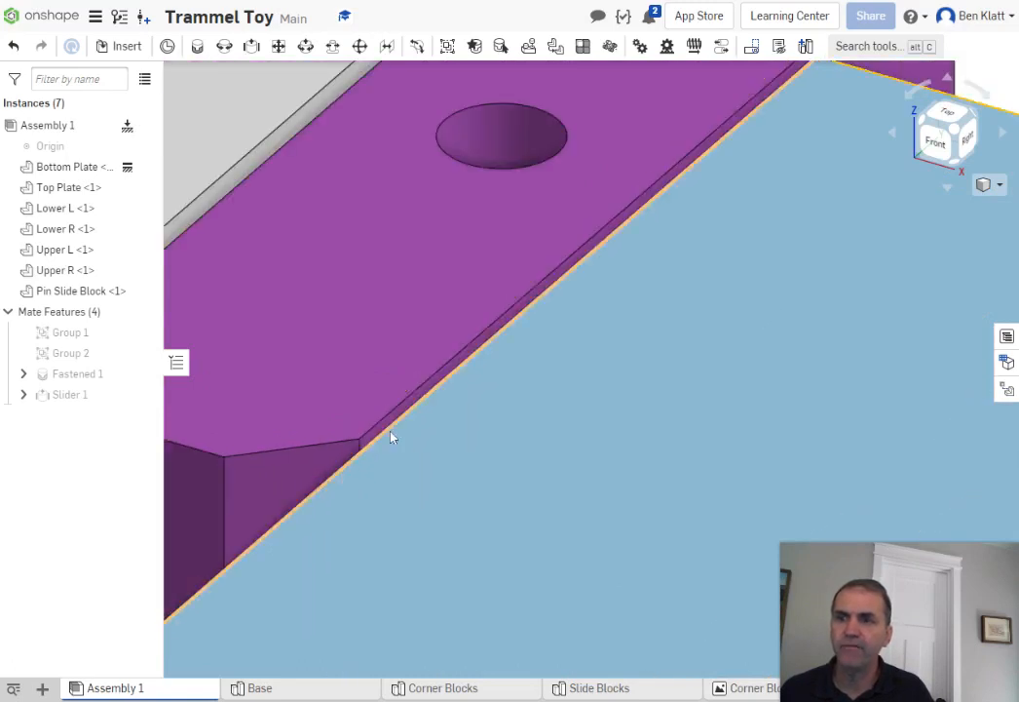
{"action": "scroll", "coordinate": [400, 431], "scroll_direction": "down", "scroll_amount": 4}
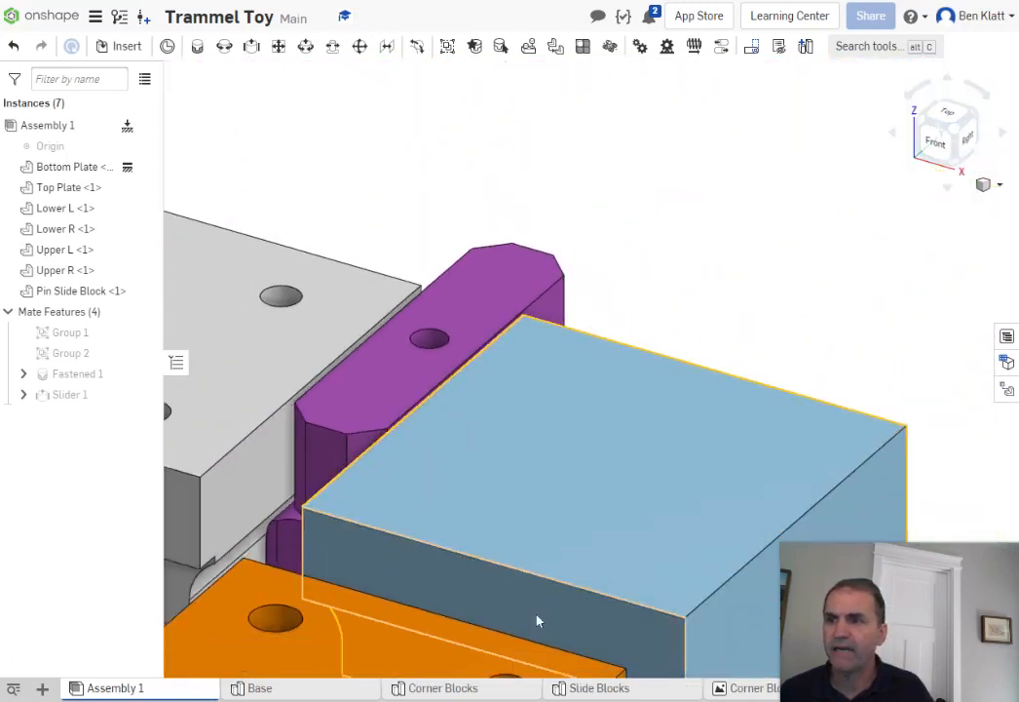
{"action": "right_click_drag", "start_coordinate": [680, 553], "coordinate": [679, 290]}
{"action": "left_click", "coordinate": [942, 132]}
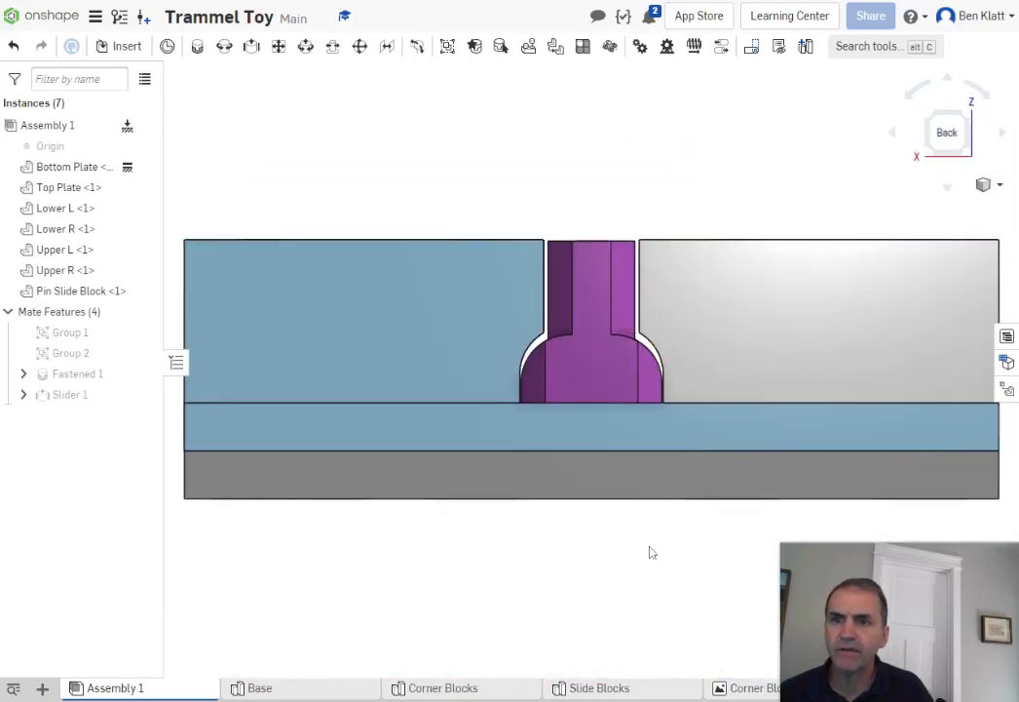
{"action": "scroll", "coordinate": [652, 550], "scroll_direction": "up", "scroll_amount": 3}
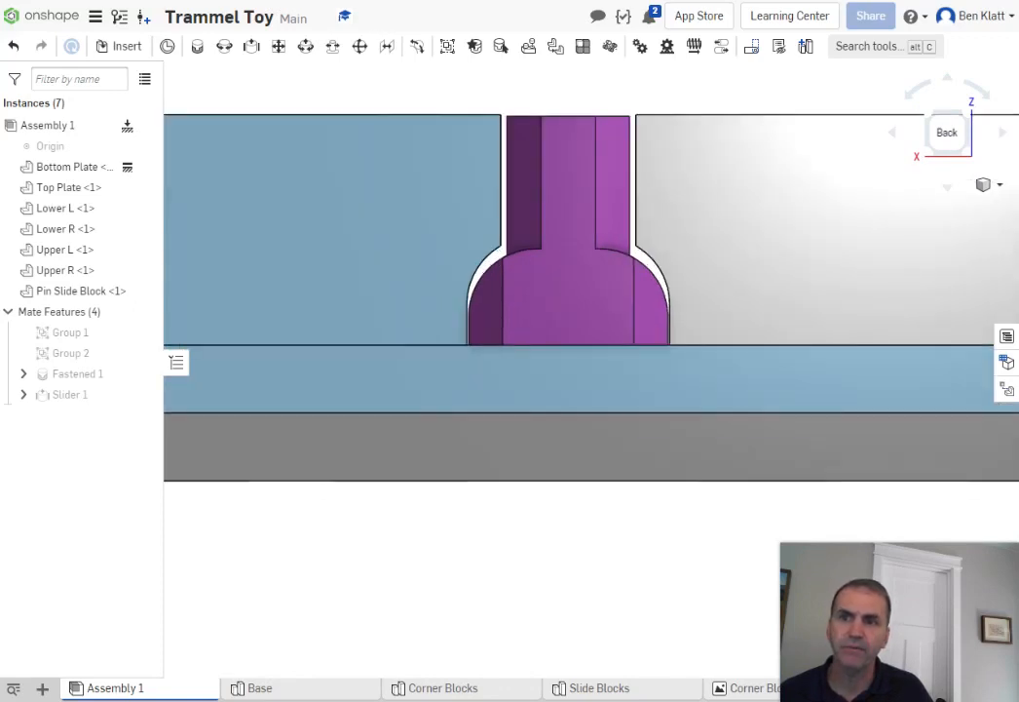
{"action": "scroll", "coordinate": [448, 324], "scroll_direction": "up", "scroll_amount": 2}
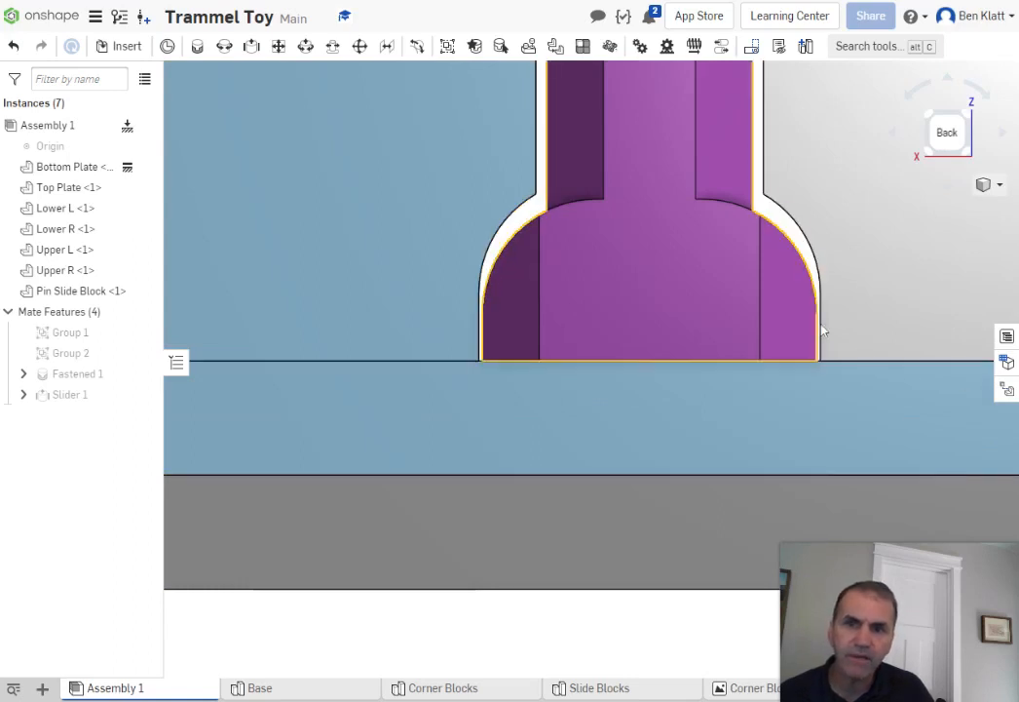
{"action": "scroll", "coordinate": [755, 195], "scroll_direction": "down", "scroll_amount": 5}
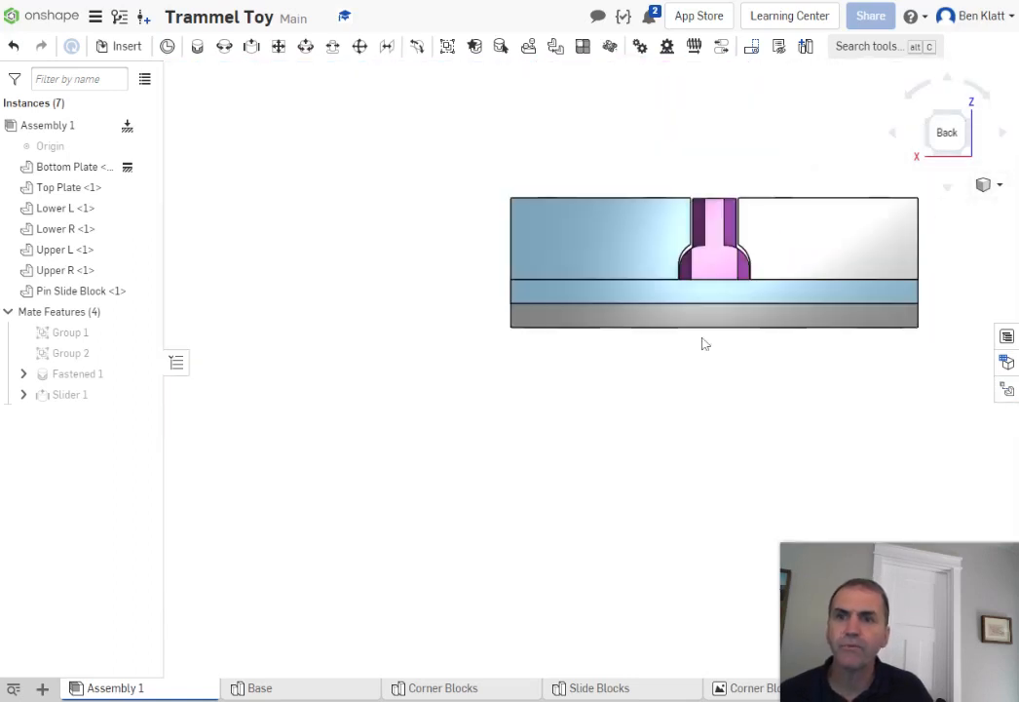
{"action": "right_click_drag", "start_coordinate": [563, 417], "coordinate": [737, 403]}
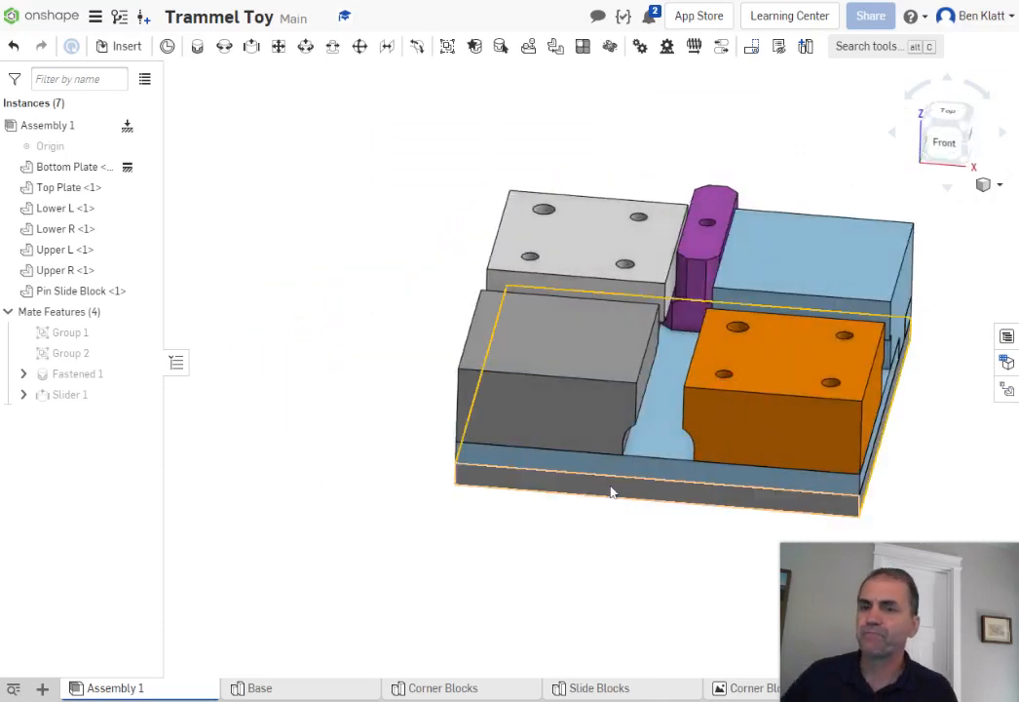
Insert the Screw Slide Block from the Slide Blocks part studio into the free space in front of the base plates
{"action": "middle_click_drag", "start_coordinate": [548, 572], "coordinate": [478, 505]}
{"action": "right_click_drag", "start_coordinate": [495, 517], "coordinate": [467, 526]}
{"action": "middle_click_drag", "start_coordinate": [469, 526], "coordinate": [453, 558]}
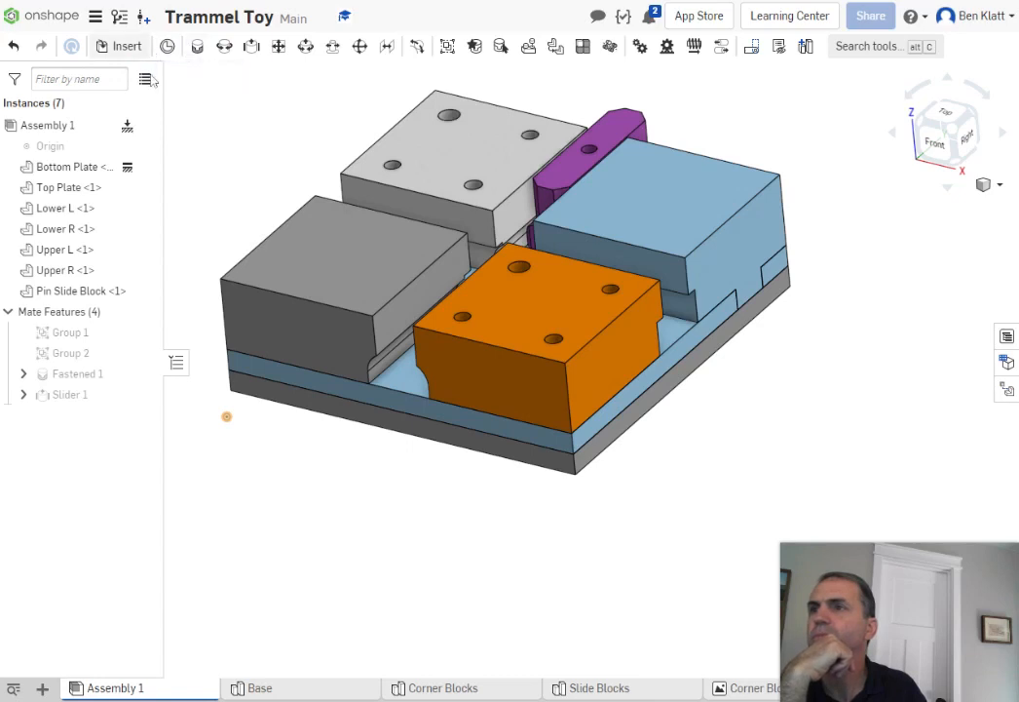
{"action": "left_click", "coordinate": [127, 49]}
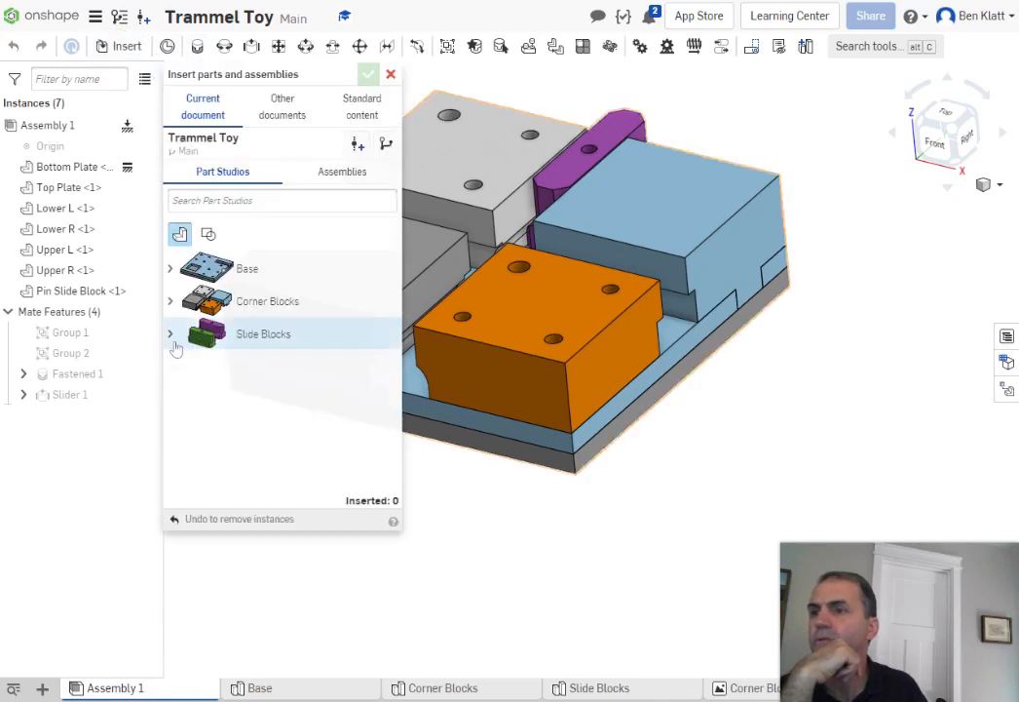
{"action": "left_click", "coordinate": [171, 335]}
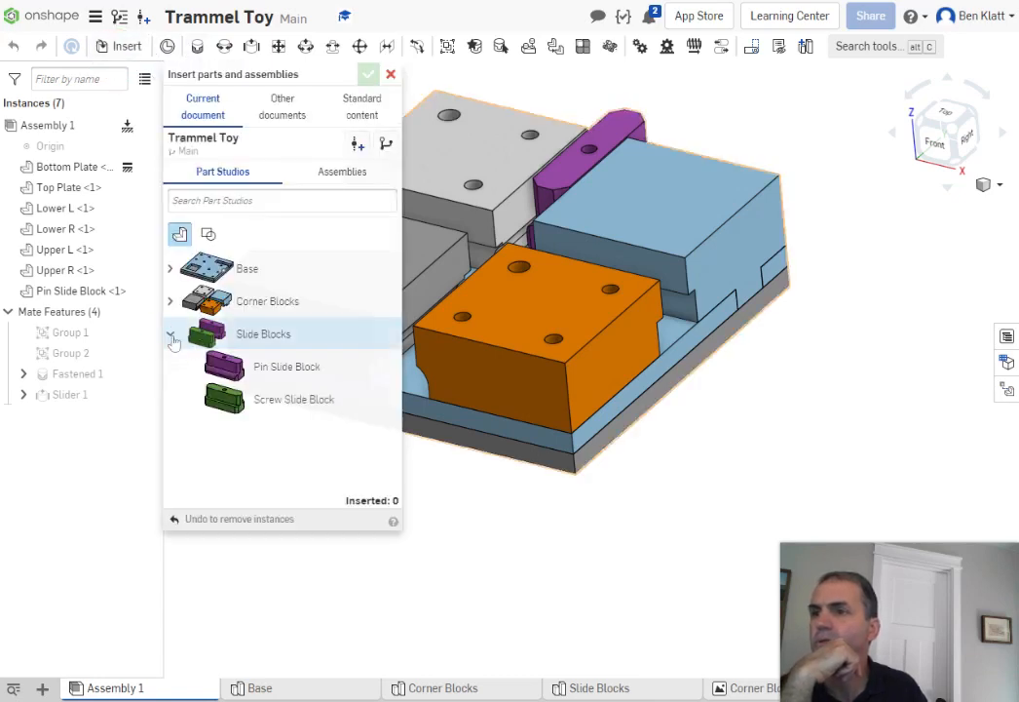
{"action": "left_click", "coordinate": [277, 407]}
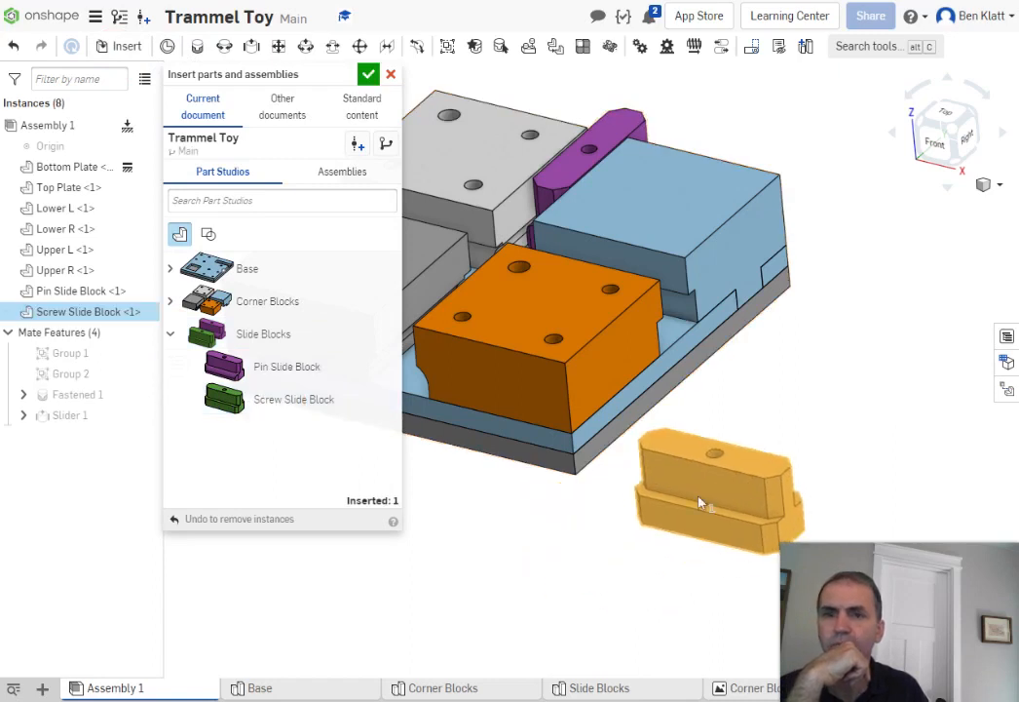
{"action": "left_click", "coordinate": [602, 555]}
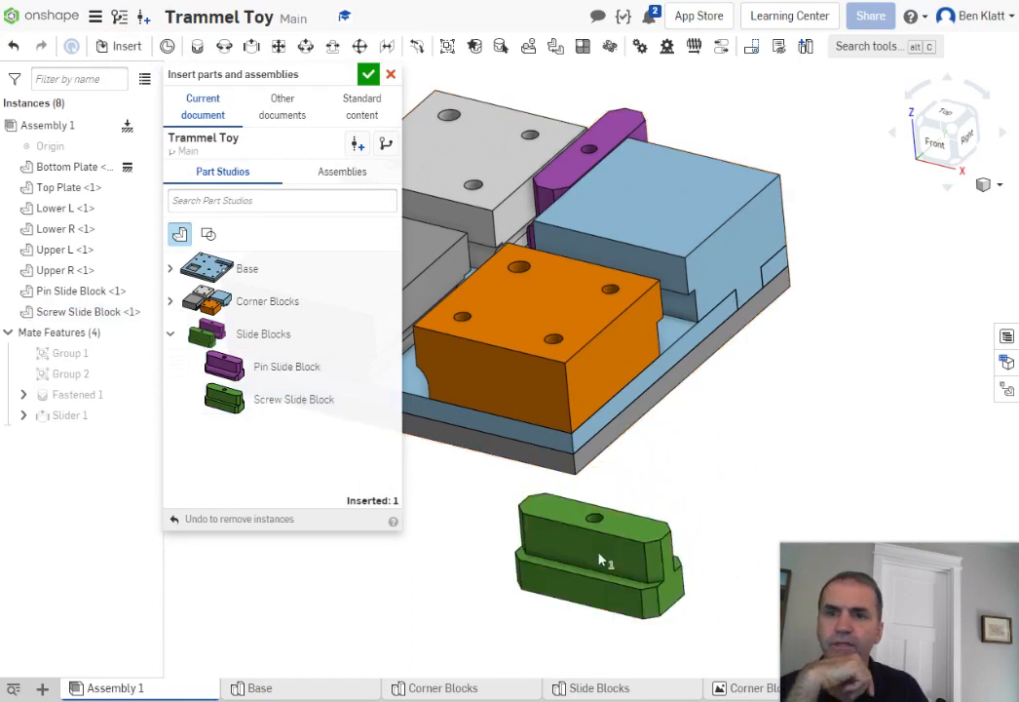
{"action": "left_click", "coordinate": [370, 78]}
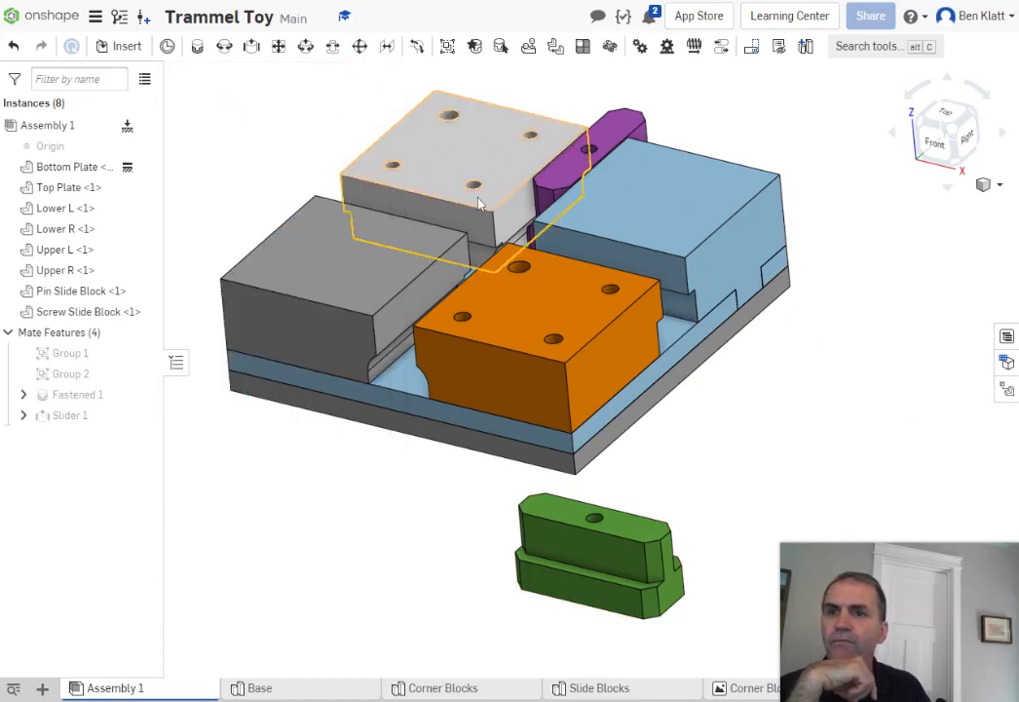
{"action": "right_click_drag", "start_coordinate": [739, 453], "coordinate": [726, 423]}
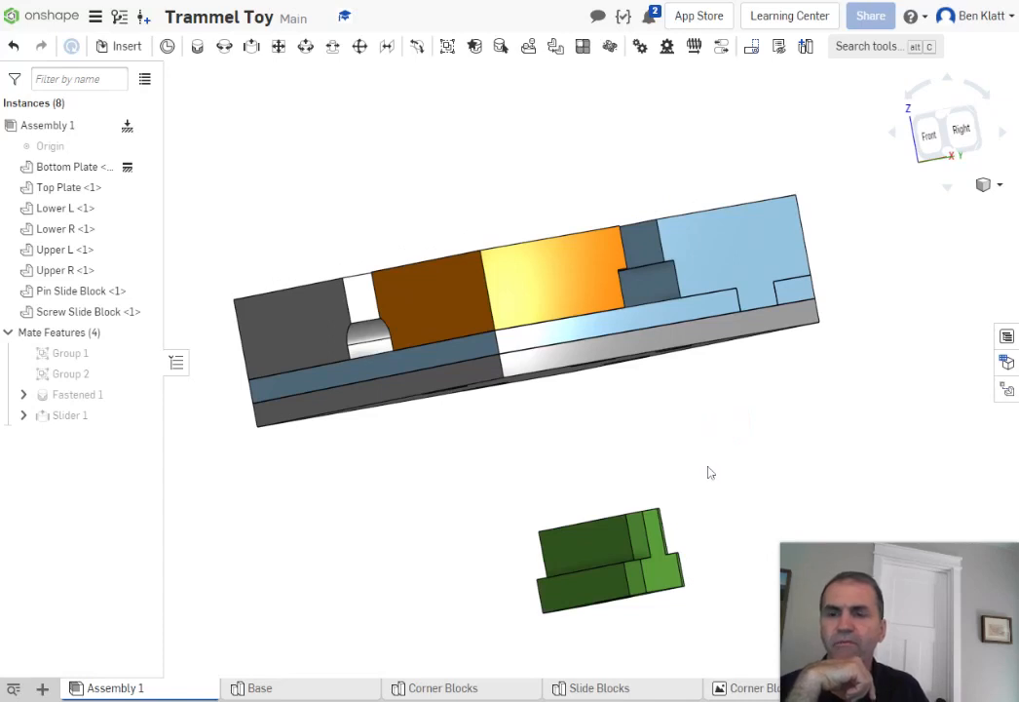
{"action": "left_click", "coordinate": [250, 45]}
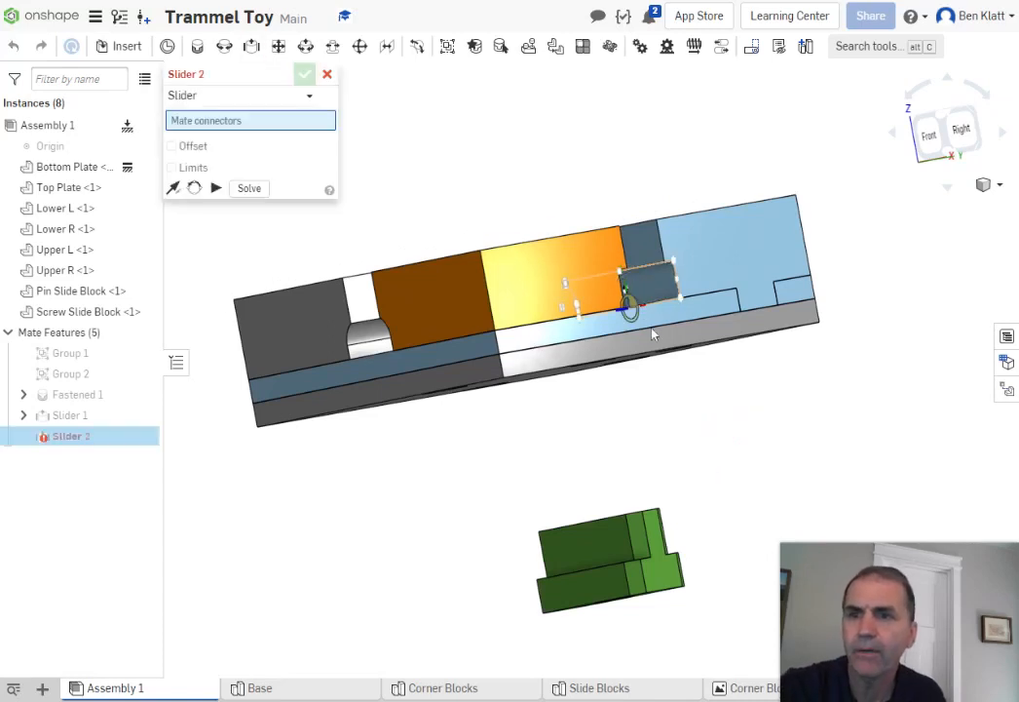
{"action": "right_click_drag", "start_coordinate": [723, 441], "coordinate": [586, 392]}
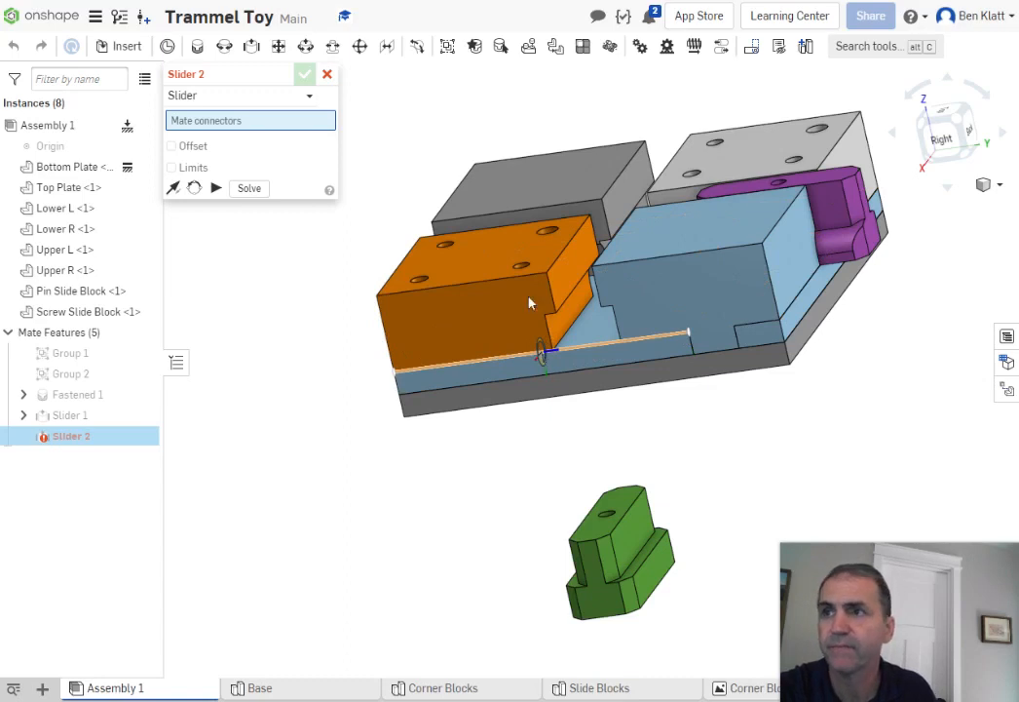
{"action": "left_click", "coordinate": [328, 75]}
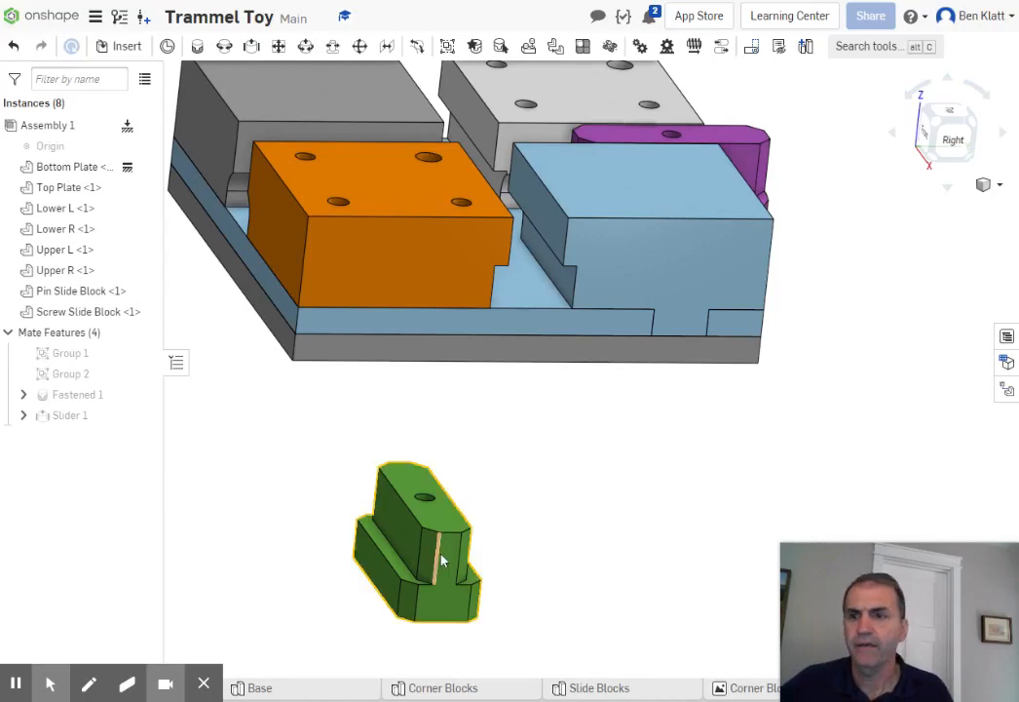
Examine the cross channel's openings at both sides of the base and the Top Plate edge below them
{"action": "right_click_drag", "start_coordinate": [537, 437], "coordinate": [672, 419]}
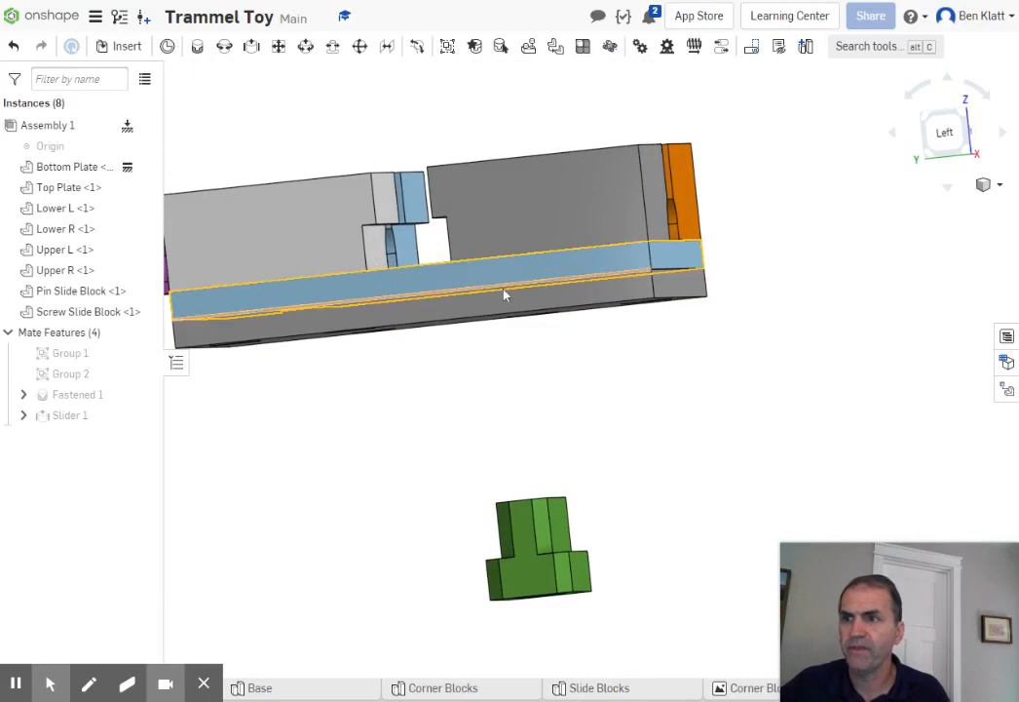
{"action": "right_click_drag", "start_coordinate": [505, 294], "coordinate": [500, 387]}
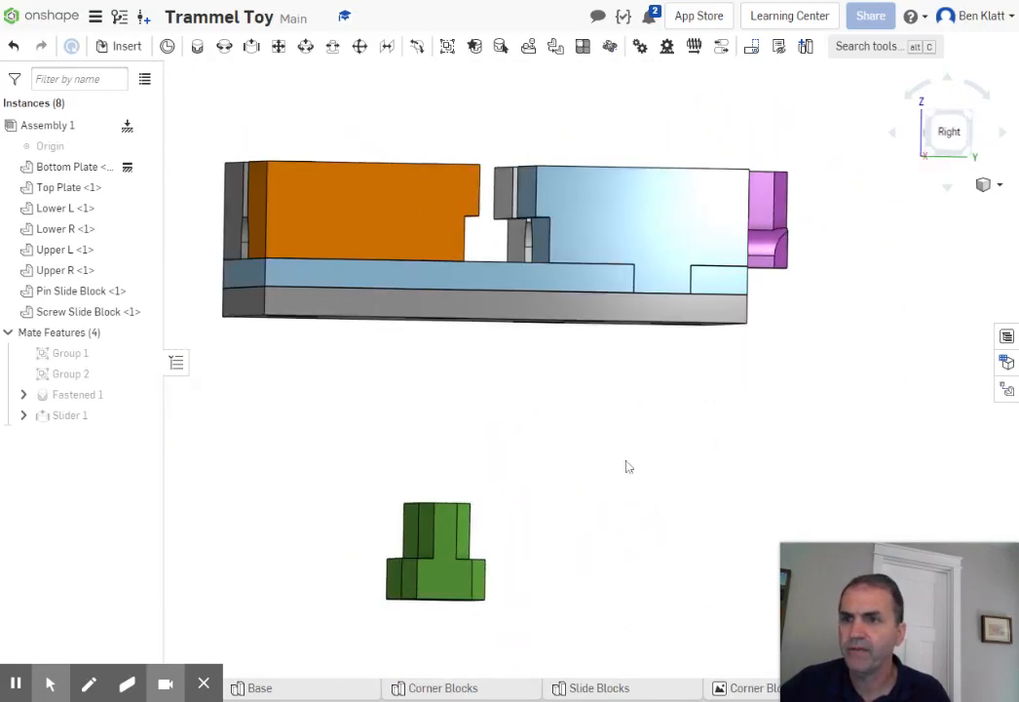
{"action": "scroll", "coordinate": [627, 465], "scroll_direction": "down", "scroll_amount": 3}
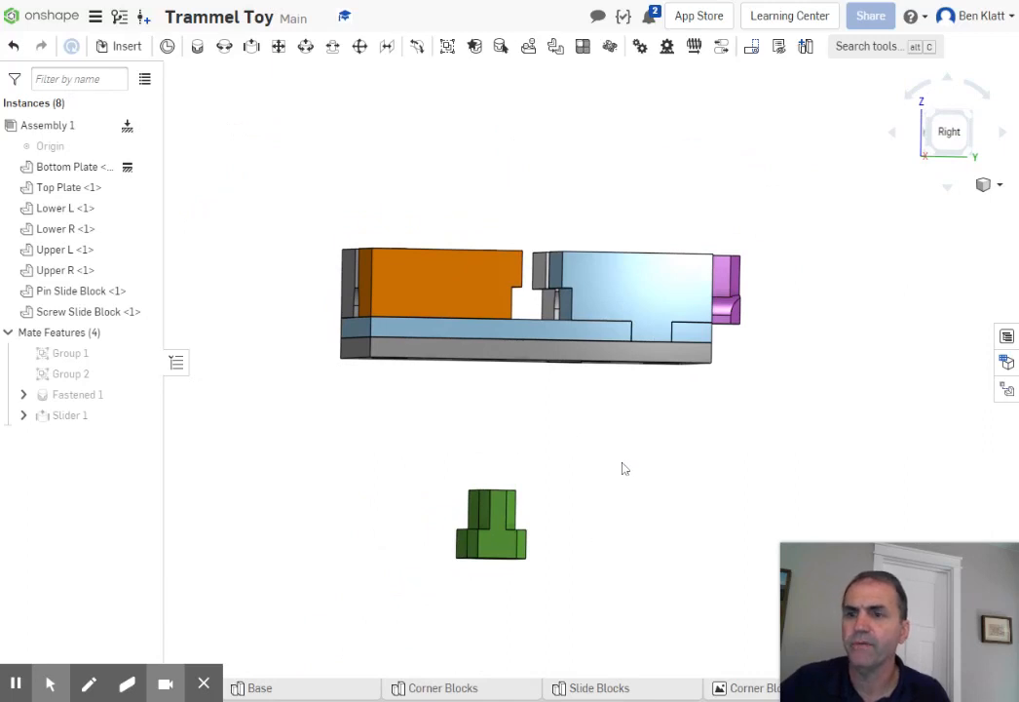
{"action": "scroll", "coordinate": [555, 385], "scroll_direction": "up", "scroll_amount": 3}
{"action": "right_click_drag", "start_coordinate": [545, 389], "coordinate": [542, 398]}
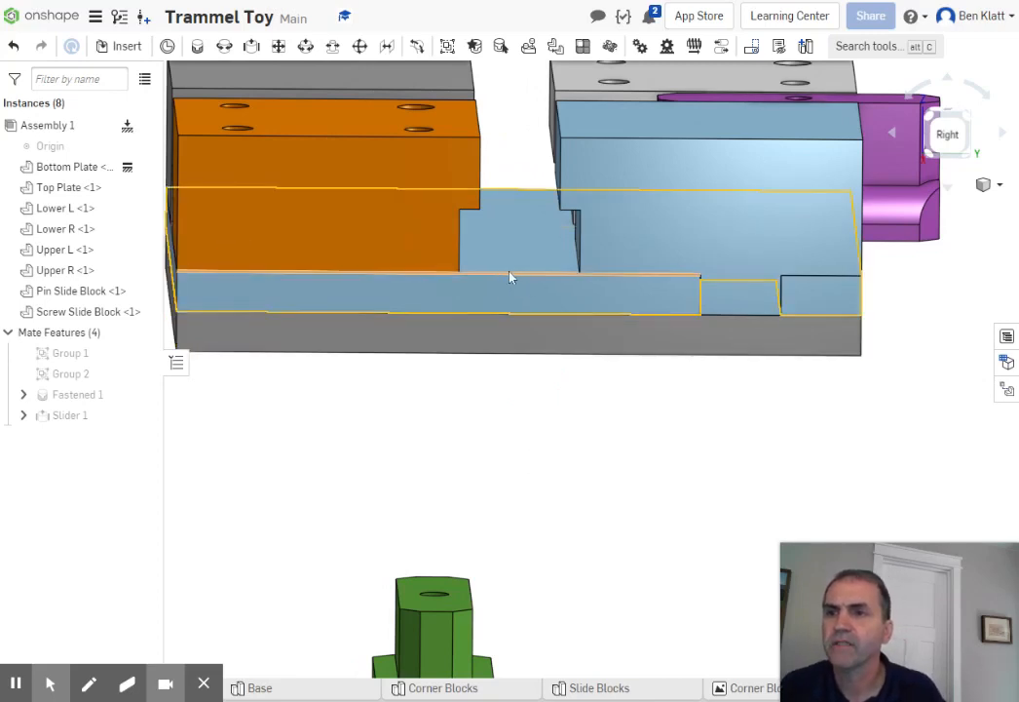
{"action": "right_click_drag", "start_coordinate": [508, 423], "coordinate": [405, 261]}
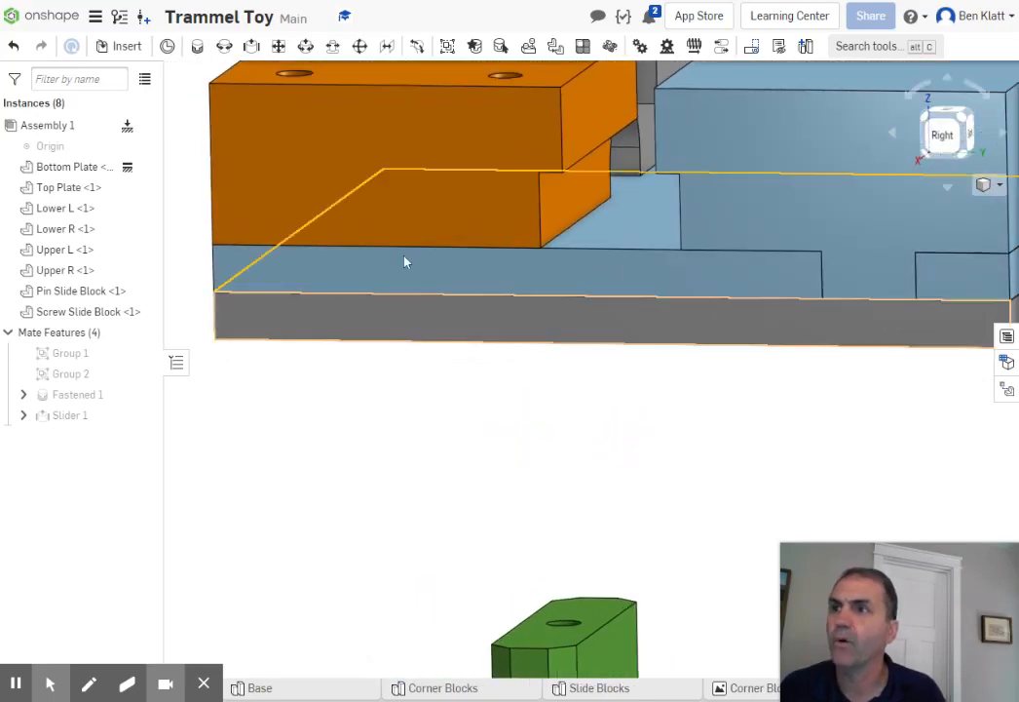
Place a mate connector on the Bottom Plate's right side face at the midpoint of its upper edge
{"action": "left_click", "coordinate": [167, 48]}
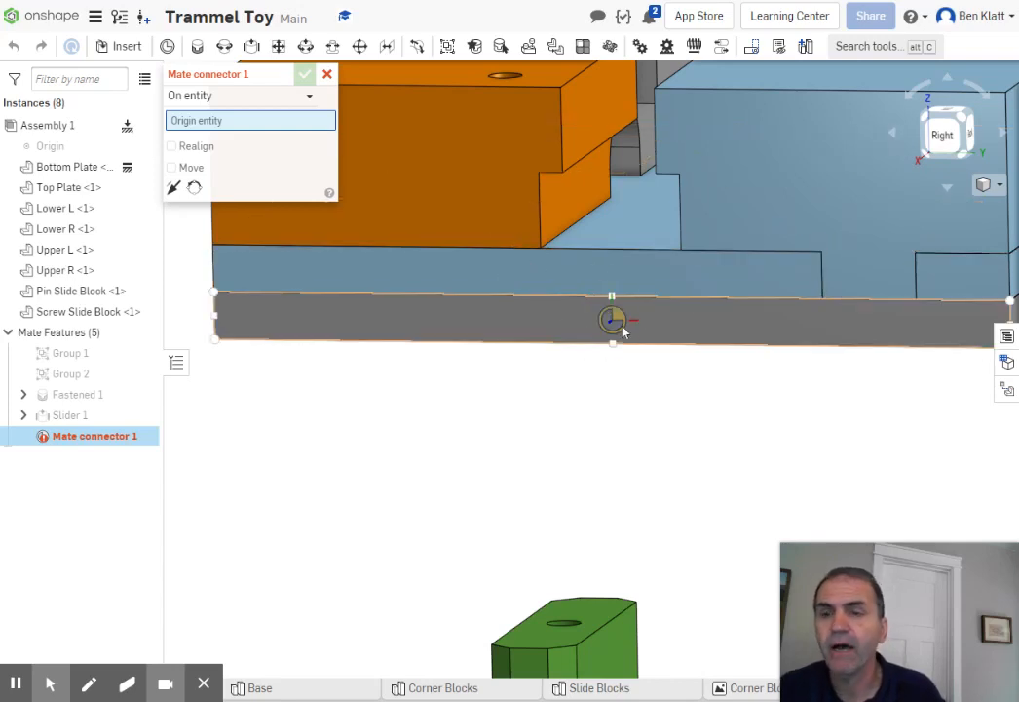
{"action": "scroll", "coordinate": [584, 380], "scroll_direction": "down", "scroll_amount": 3}
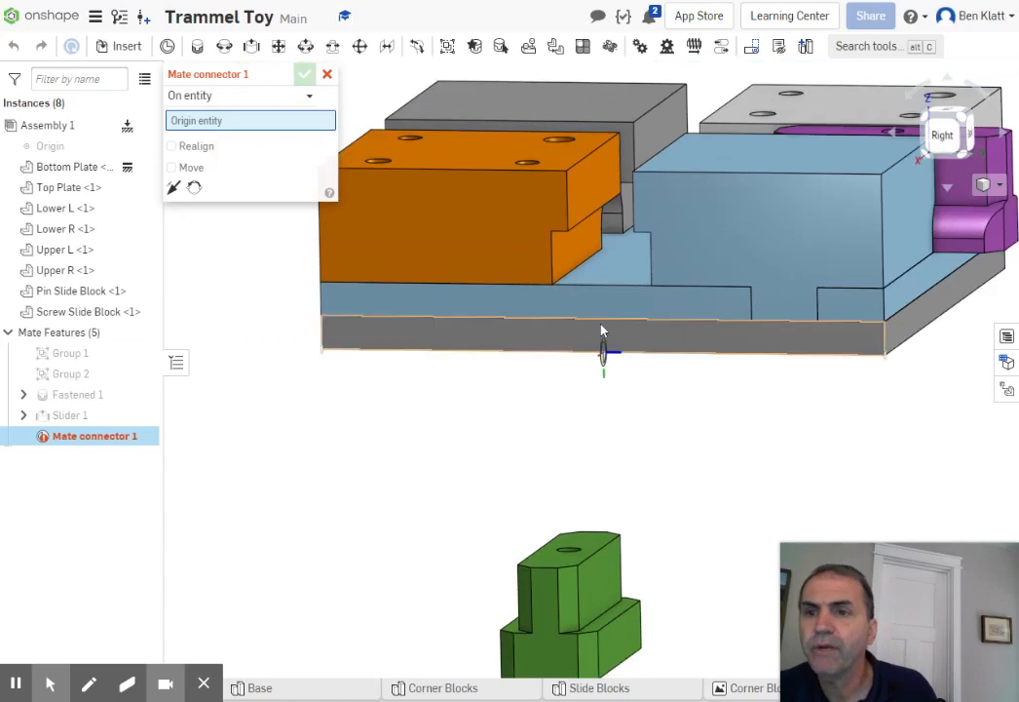
{"action": "scroll", "coordinate": [603, 331], "scroll_direction": "up", "scroll_amount": 3}
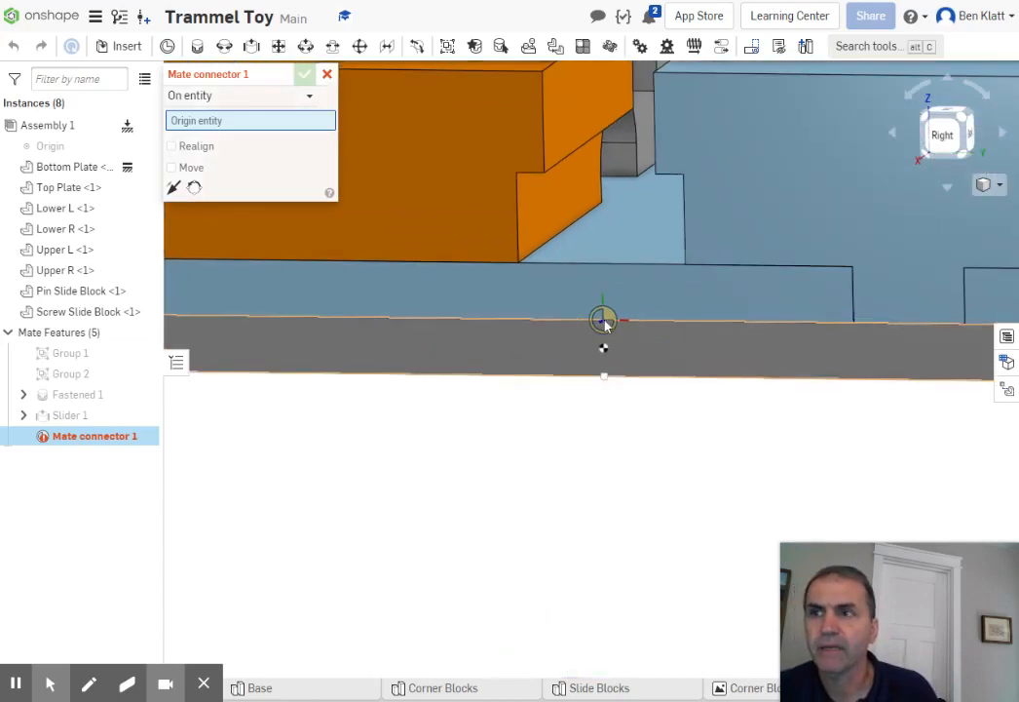
{"action": "left_click", "coordinate": [604, 324]}
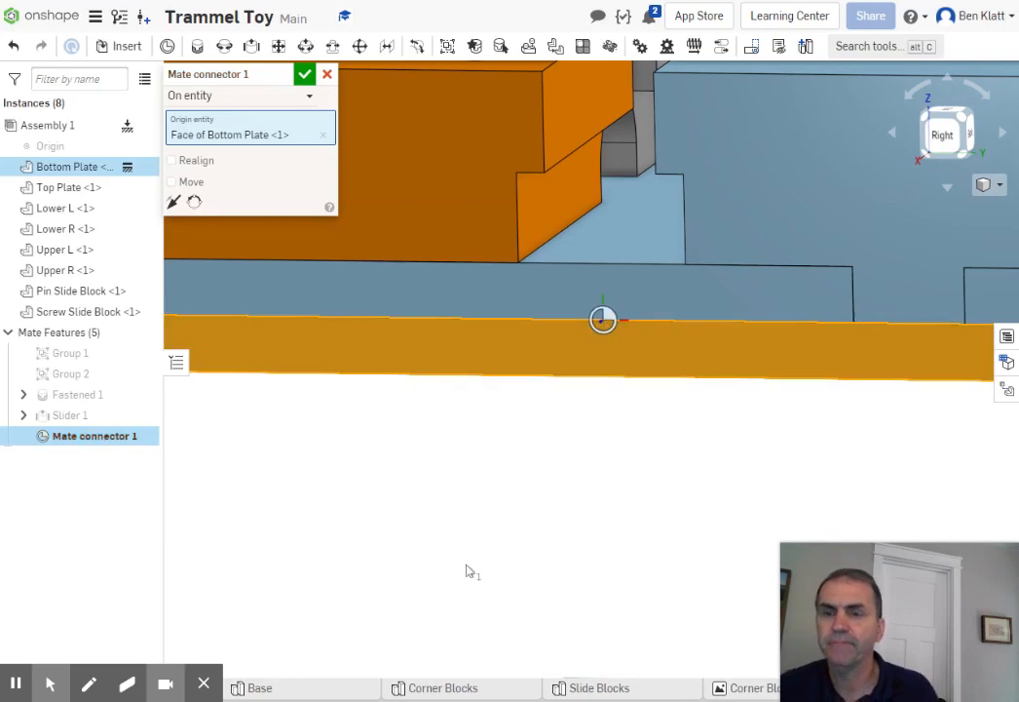
Move the mate connector 0.25 in along Y, up to the cross channel floor, and accept it
{"action": "left_click", "coordinate": [174, 182]}
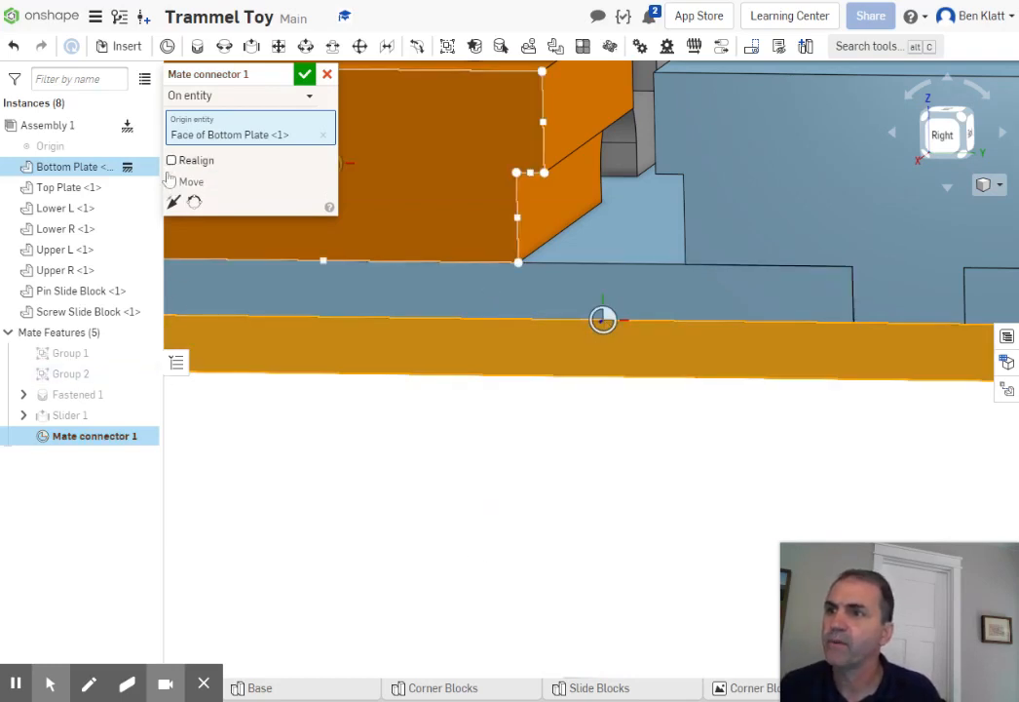
{"action": "left_click", "coordinate": [172, 185]}
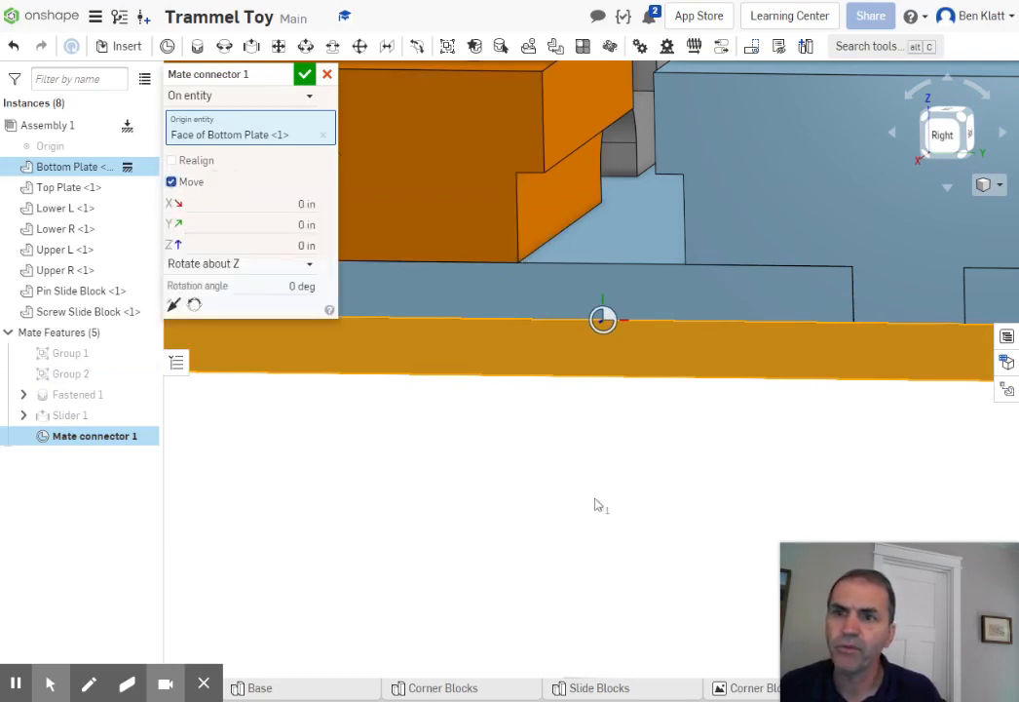
{"action": "left_click", "coordinate": [605, 309]}
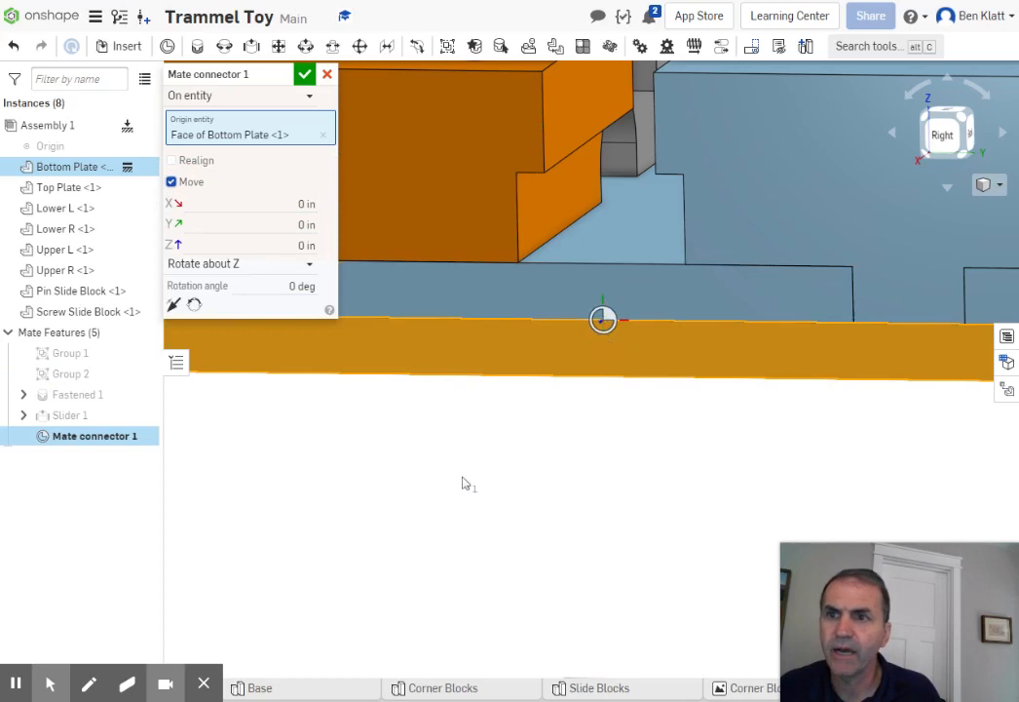
{"action": "scroll", "coordinate": [464, 483], "scroll_direction": "up", "scroll_amount": 2}
{"action": "left_click", "coordinate": [278, 223]}
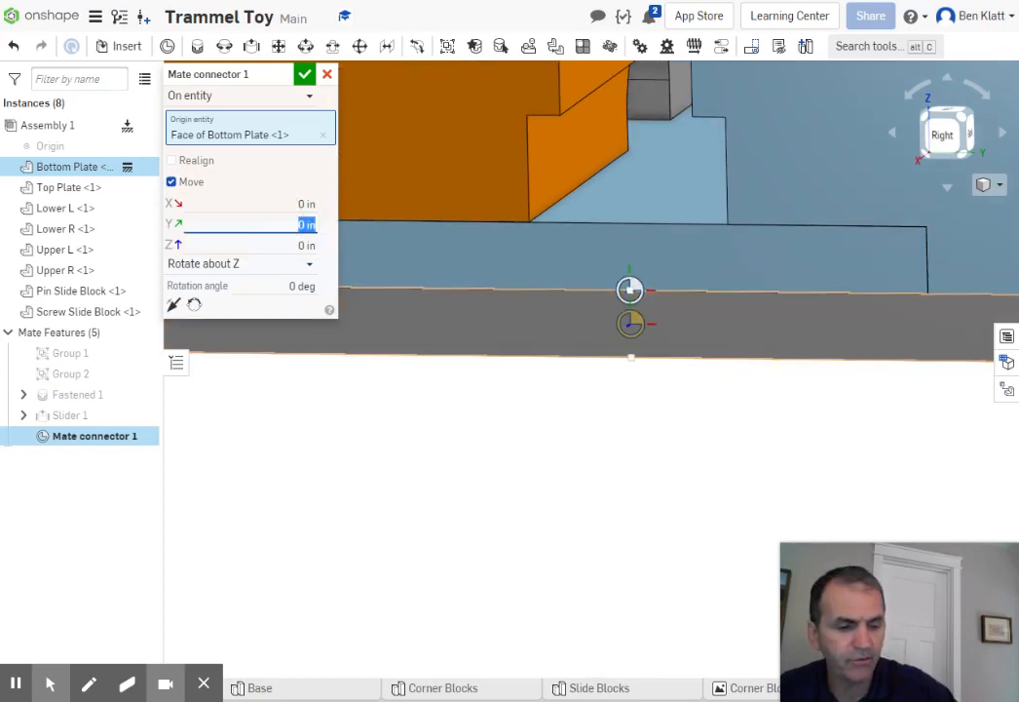
{"action": "type", "text": "2"}
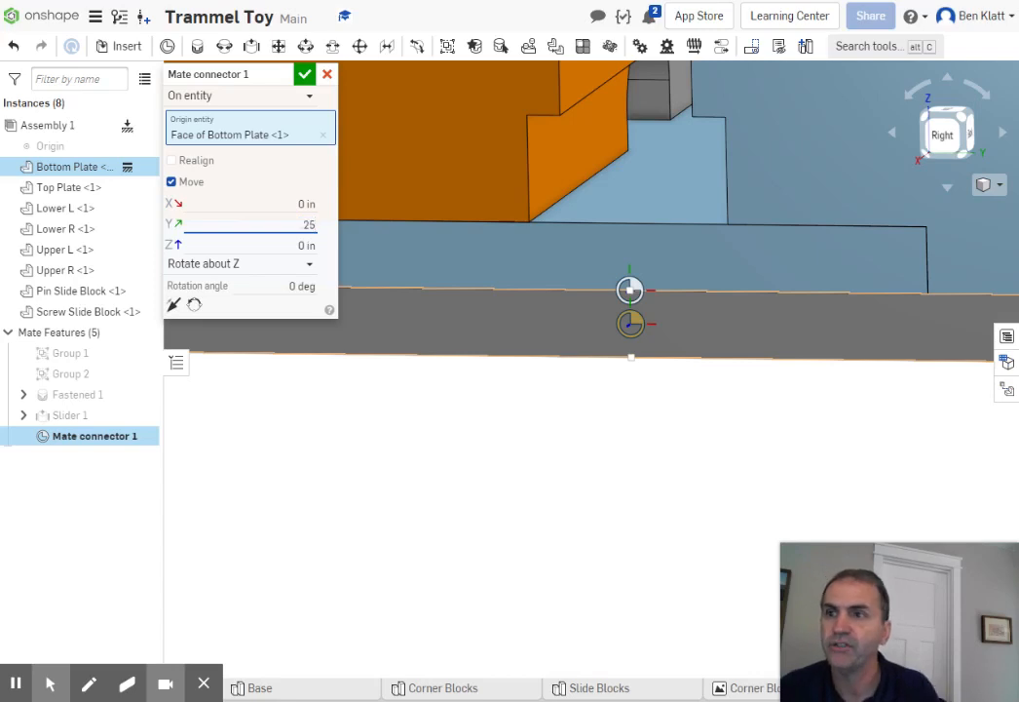
{"action": "type", "text": "5"}
{"action": "key", "text": "Return"}
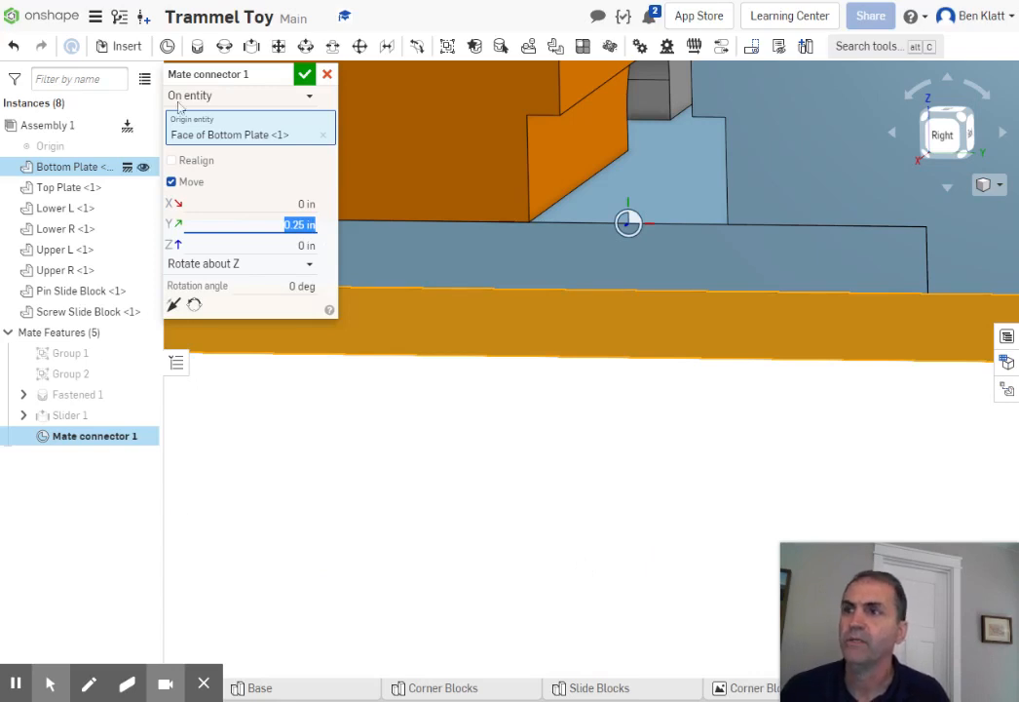
{"action": "left_click", "coordinate": [305, 75]}
Add a slider mate between the new mate connector and the lower edge midpoint of the Screw Slide Block's end face
{"action": "scroll", "coordinate": [545, 476], "scroll_direction": "down", "scroll_amount": 2}
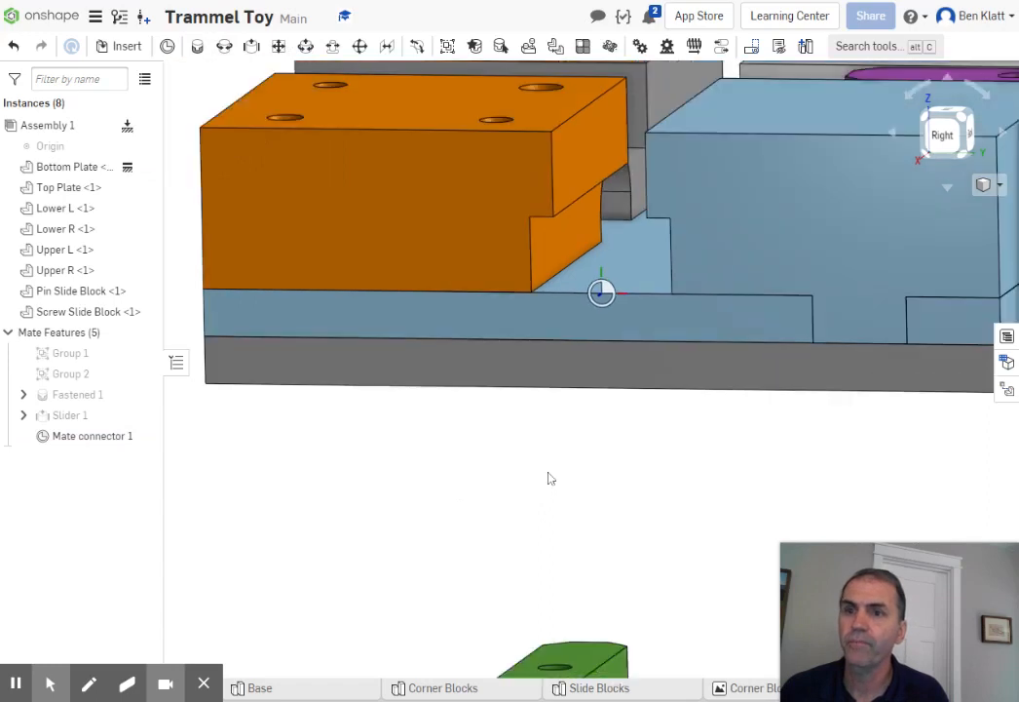
{"action": "scroll", "coordinate": [546, 477], "scroll_direction": "down", "scroll_amount": 3}
{"action": "middle_click_drag", "start_coordinate": [614, 482], "coordinate": [595, 291]}
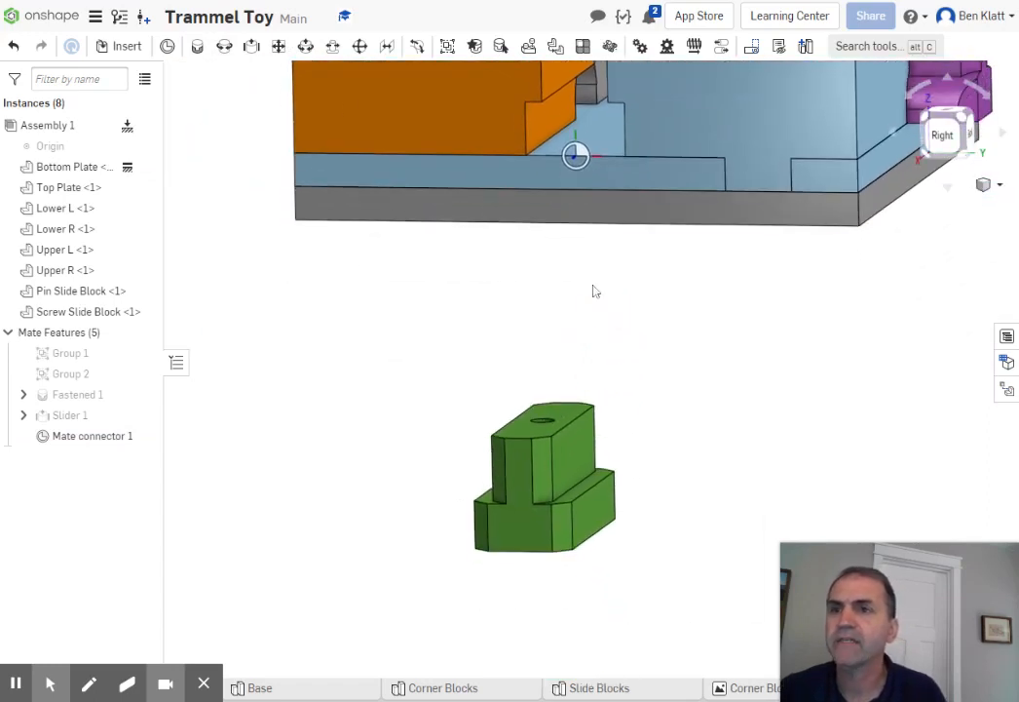
{"action": "left_click", "coordinate": [251, 46]}
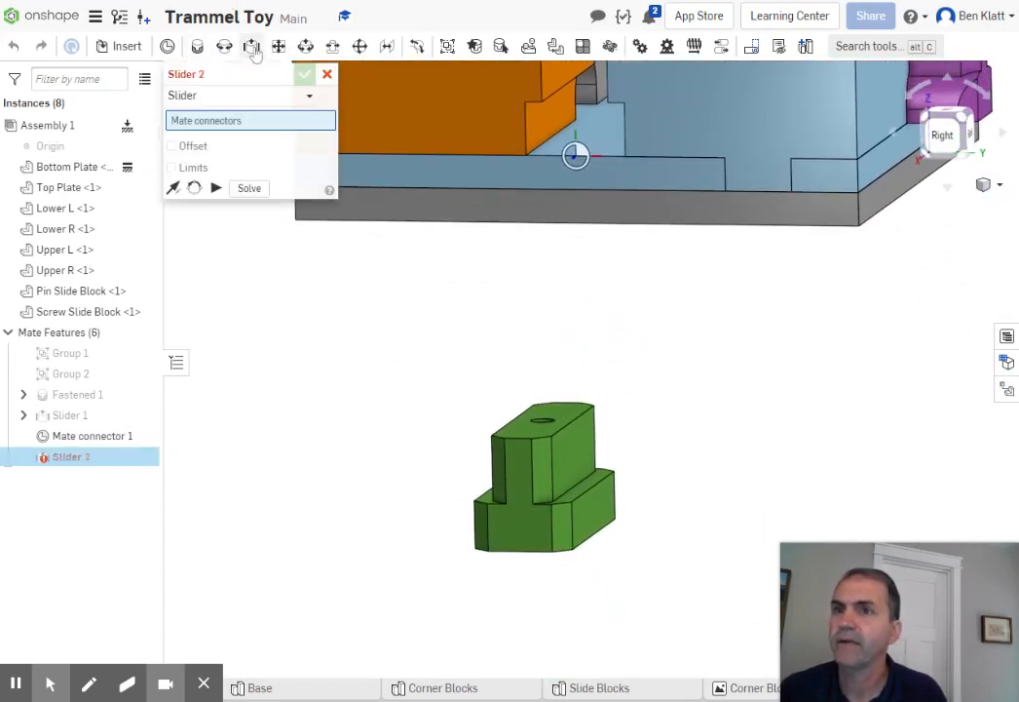
{"action": "left_click", "coordinate": [576, 156]}
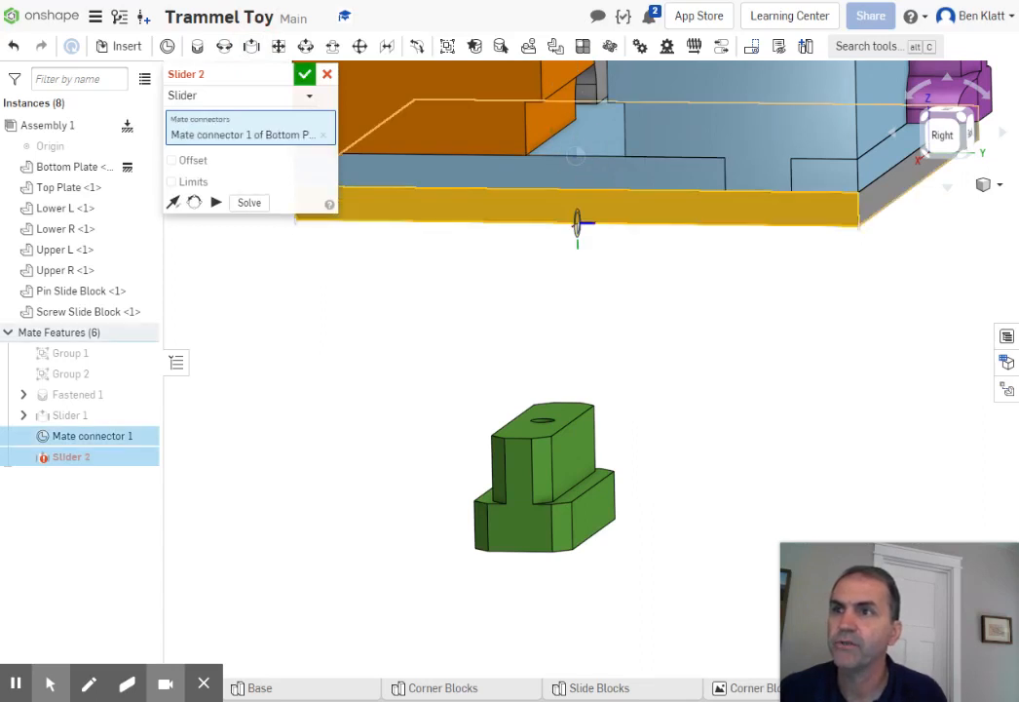
{"action": "scroll", "coordinate": [523, 548], "scroll_direction": "up", "scroll_amount": 5}
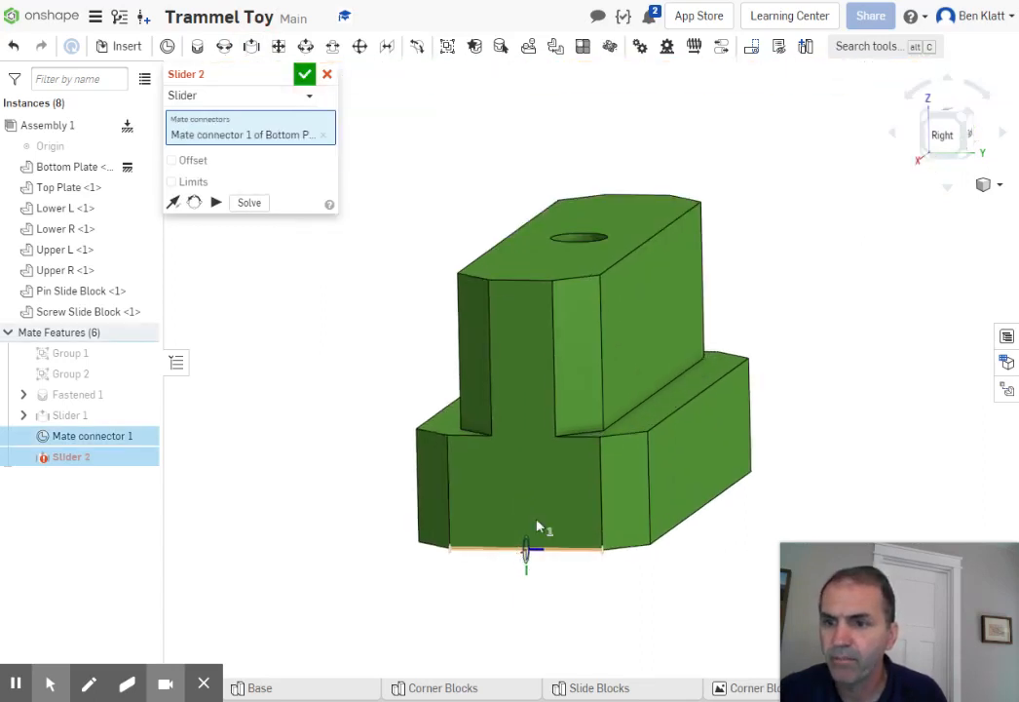
{"action": "left_click", "coordinate": [526, 548]}
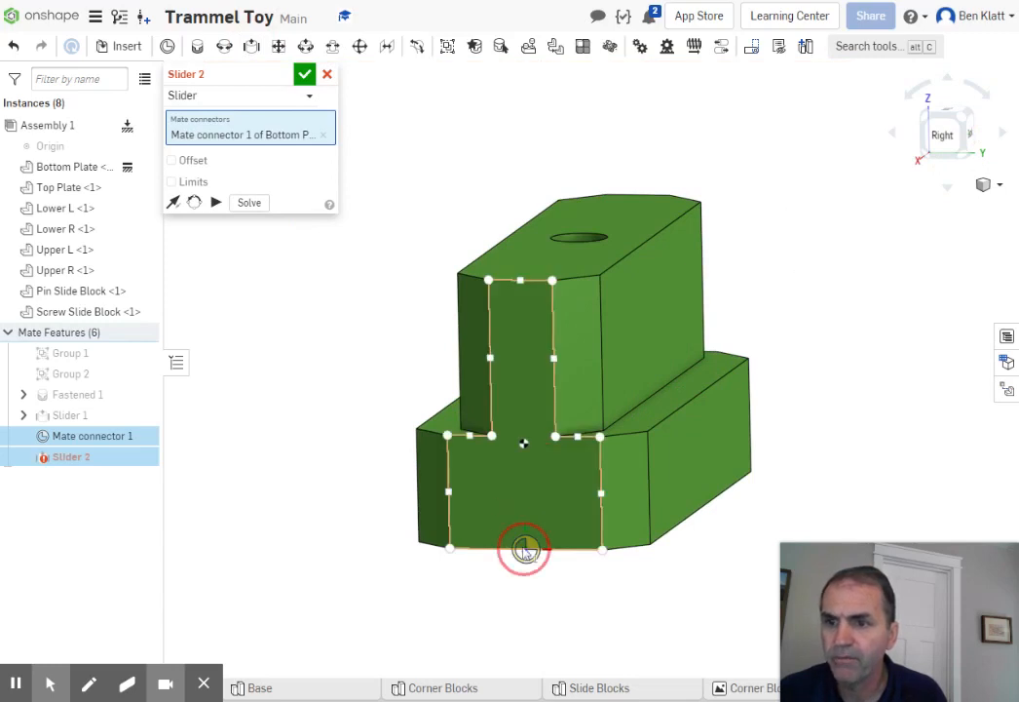
{"action": "key", "text": "f"}
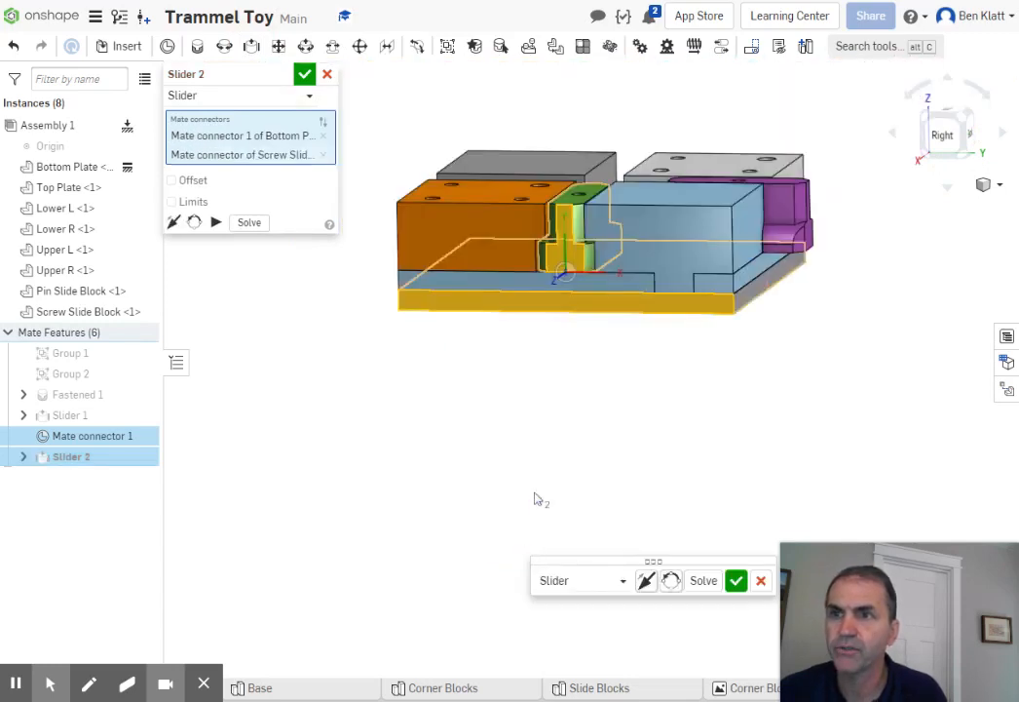
{"action": "left_click", "coordinate": [736, 581]}
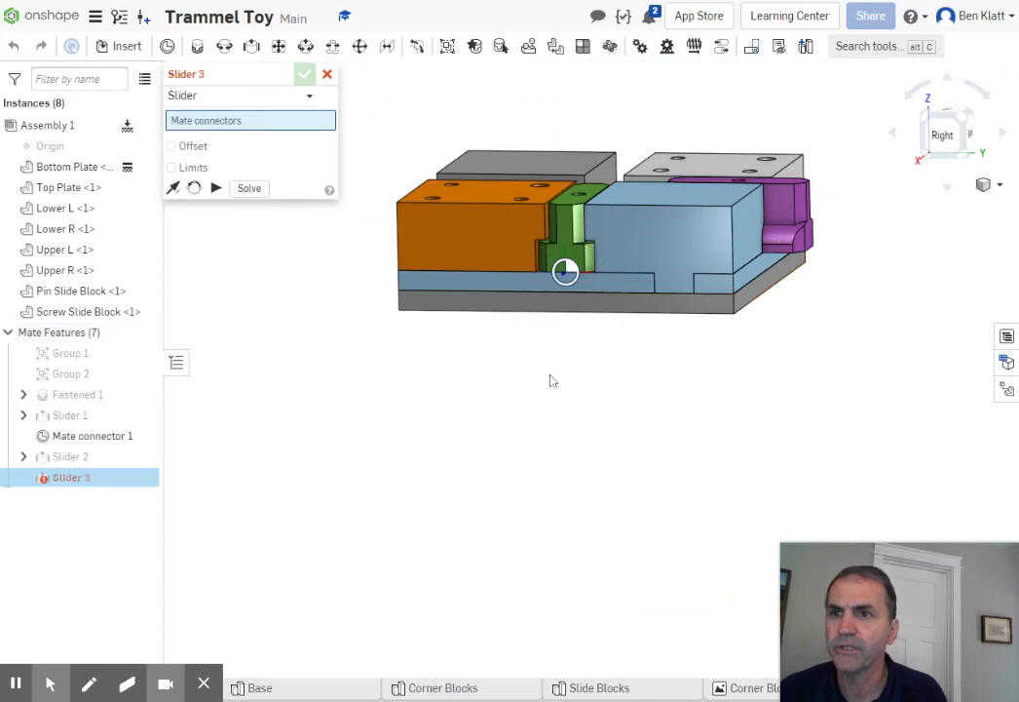
Discard the extra empty slider mate and hide the mate connector on the Bottom Plate
{"action": "right_click_drag", "start_coordinate": [546, 341], "coordinate": [508, 364]}
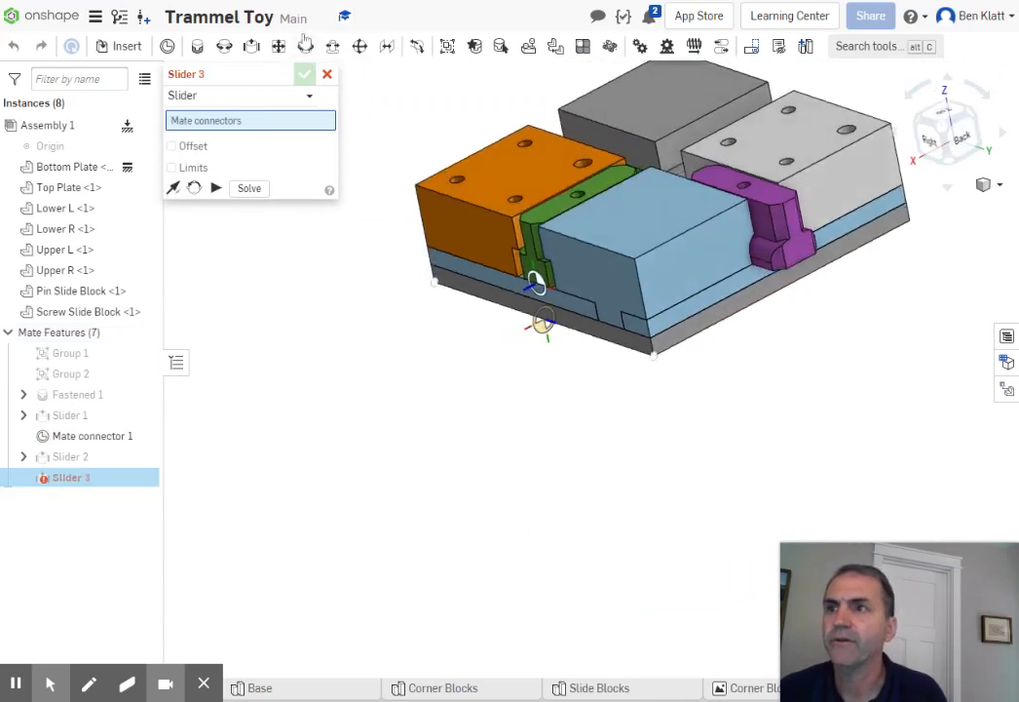
{"action": "left_click", "coordinate": [327, 74]}
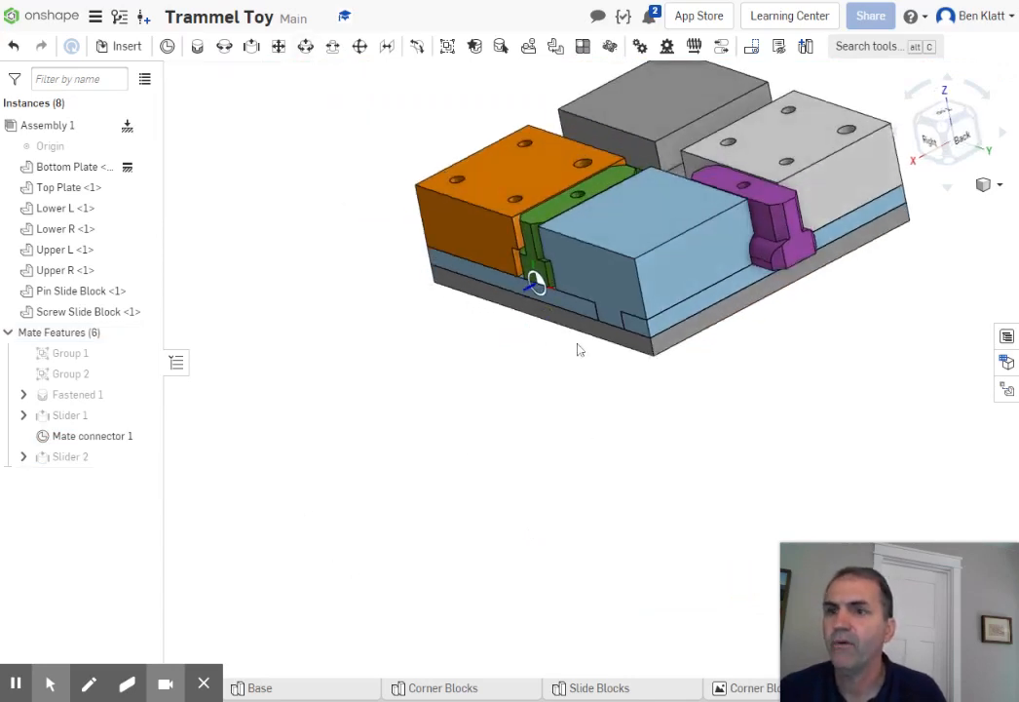
{"action": "left_click", "coordinate": [143, 437]}
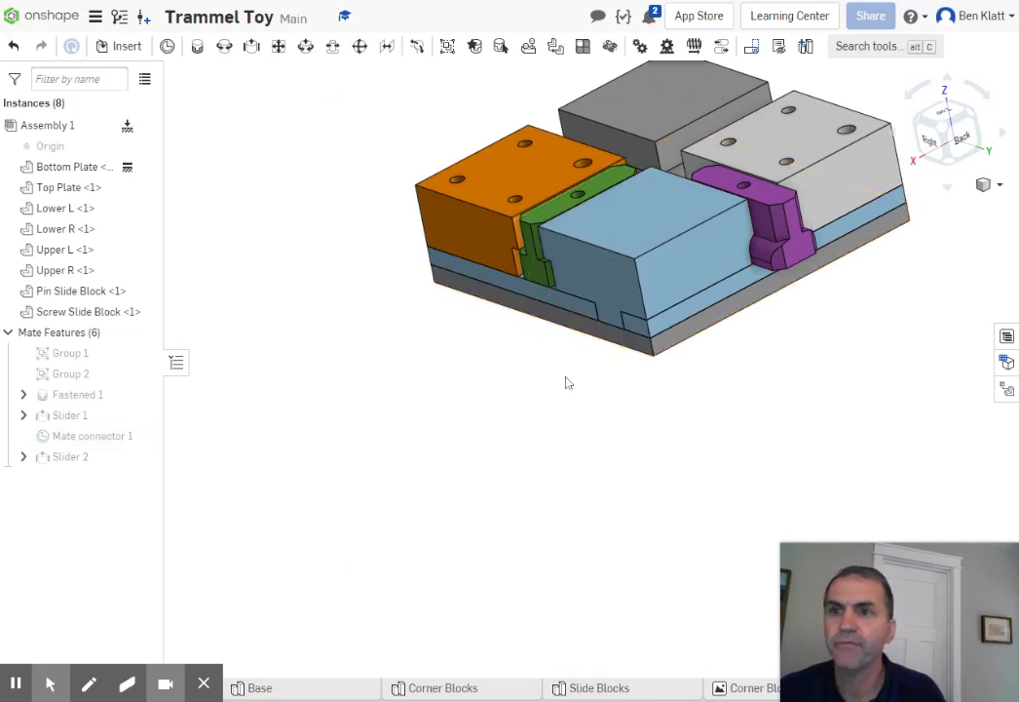
Slide the Pin Slide Block and the Screw Slide Block along their channels so they extend past the base edges
{"action": "right_click_drag", "start_coordinate": [681, 400], "coordinate": [610, 537]}
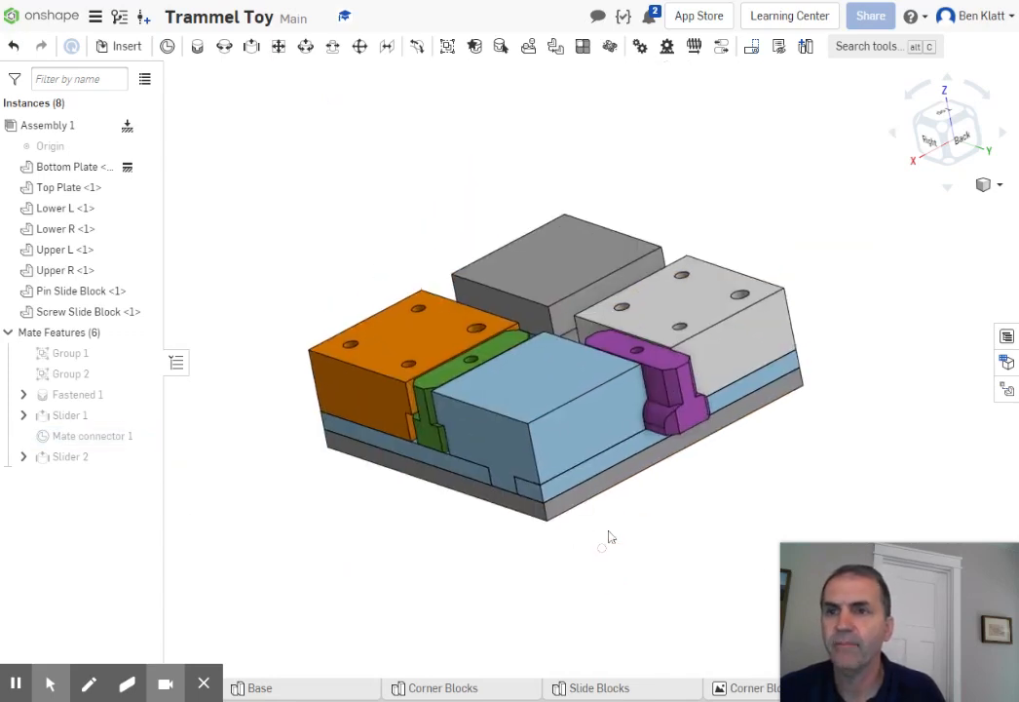
{"action": "left_click", "coordinate": [467, 290]}
{"action": "left_click_drag", "start_coordinate": [467, 290], "coordinate": [677, 362]}
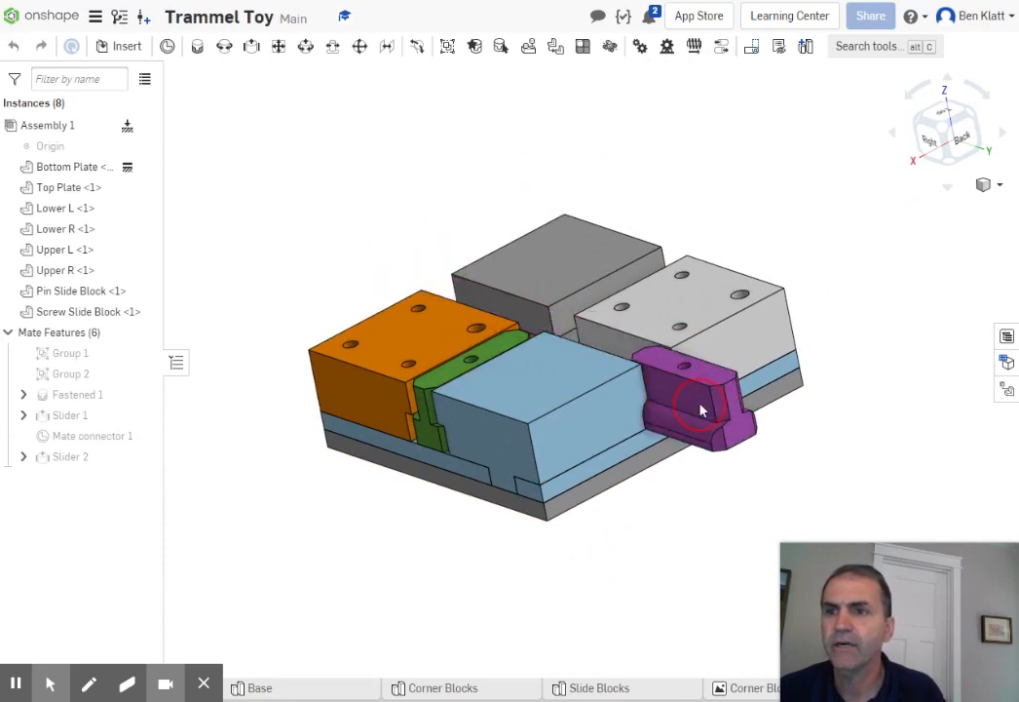
{"action": "left_click", "coordinate": [498, 356]}
{"action": "left_click_drag", "start_coordinate": [498, 357], "coordinate": [464, 380]}
Examine the assembly from the front and the hexagonal nut recesses on the underside of the Bottom Plate
{"action": "right_click_drag", "start_coordinate": [585, 559], "coordinate": [613, 564]}
{"action": "middle_click_drag", "start_coordinate": [689, 621], "coordinate": [681, 492]}
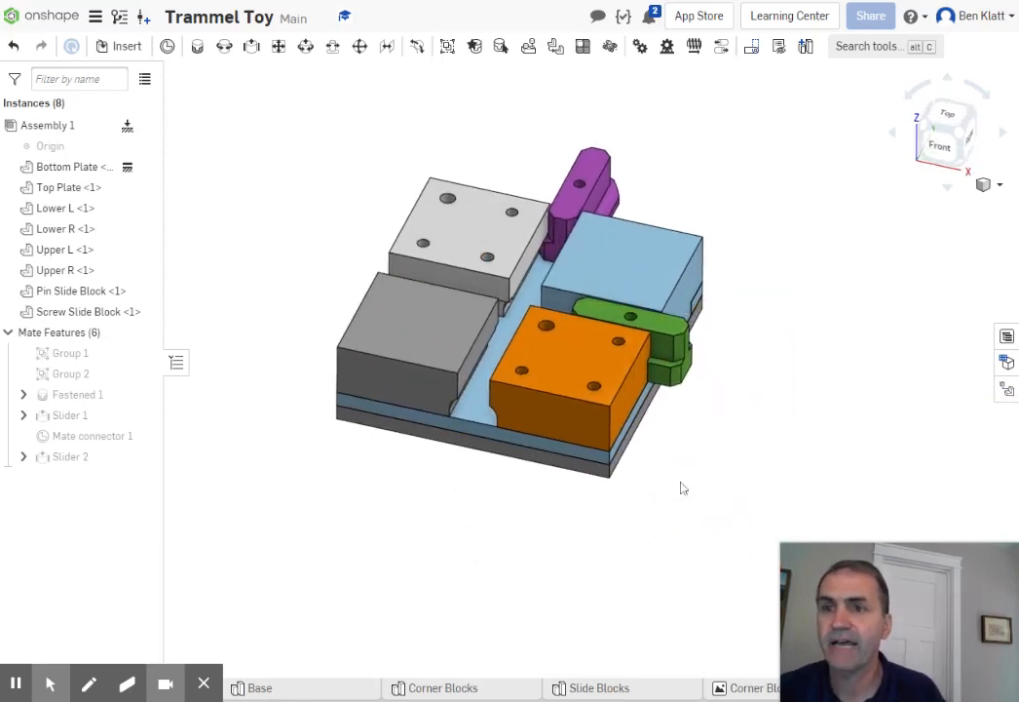
{"action": "scroll", "coordinate": [742, 477], "scroll_direction": "up", "scroll_amount": 2}
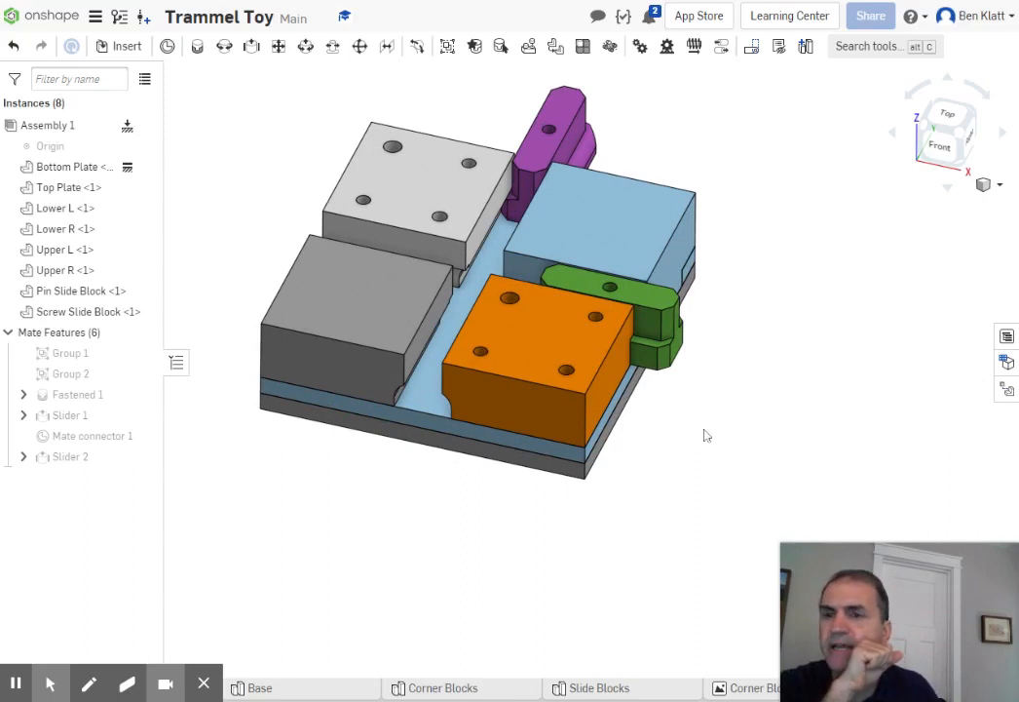
{"action": "middle_click_drag", "start_coordinate": [707, 436], "coordinate": [785, 461]}
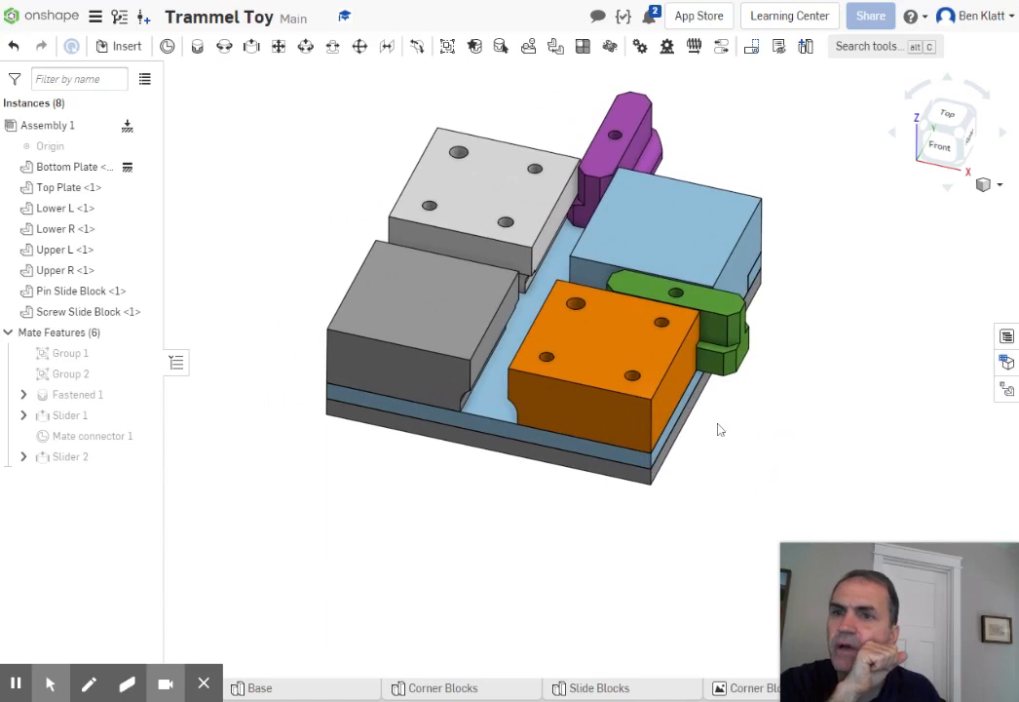
{"action": "right_click_drag", "start_coordinate": [521, 316], "coordinate": [613, 400]}
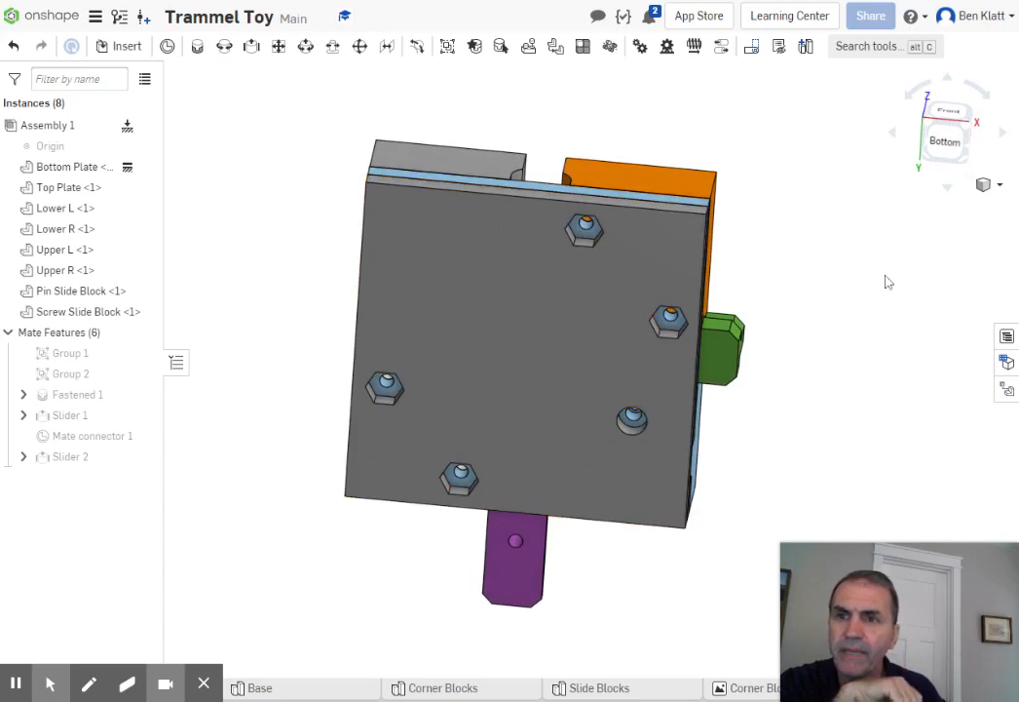
{"action": "mouse_move", "coordinate": [885, 277]}
{"action": "right_mouse_down"}
{"action": "mouse_move", "coordinate": [878, 274]}
{"action": "mouse_move", "coordinate": [885, 282]}
{"action": "mouse_move", "coordinate": [889, 273]}
{"action": "right_mouse_up"}
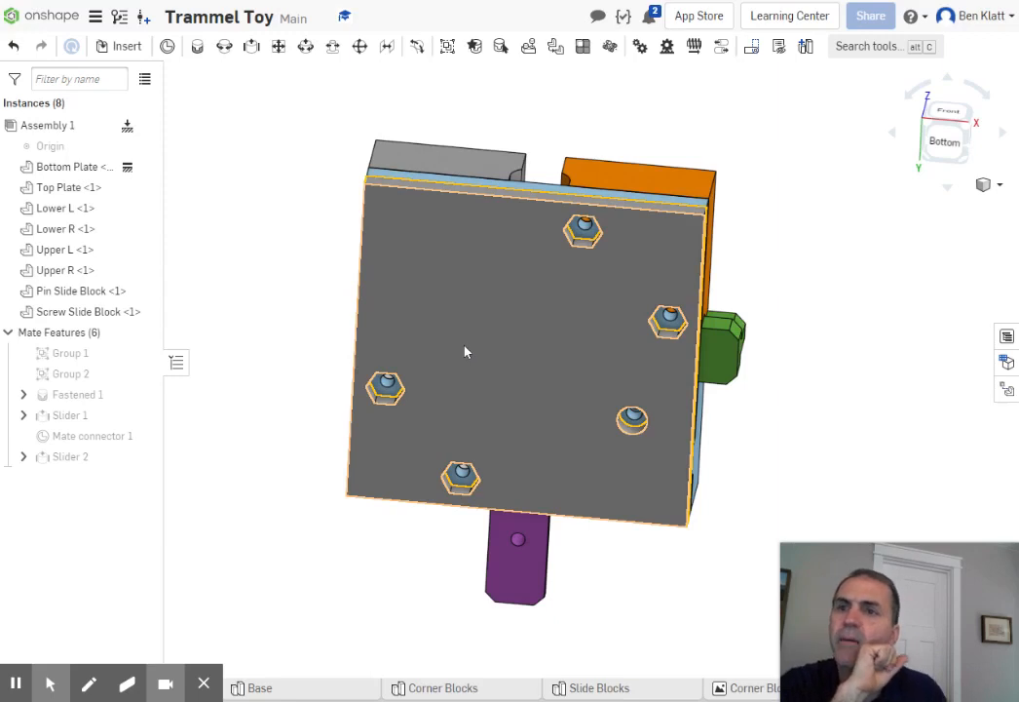
{"action": "right_click_drag", "start_coordinate": [848, 308], "coordinate": [818, 337]}
Slide the Screw Slide Block farther out of its channel and inspect the hexagonal recess in its underside
{"action": "left_click_drag", "start_coordinate": [728, 336], "coordinate": [792, 328]}
{"action": "middle_click_drag", "start_coordinate": [788, 438], "coordinate": [763, 417]}
{"action": "right_click_drag", "start_coordinate": [765, 419], "coordinate": [763, 367]}
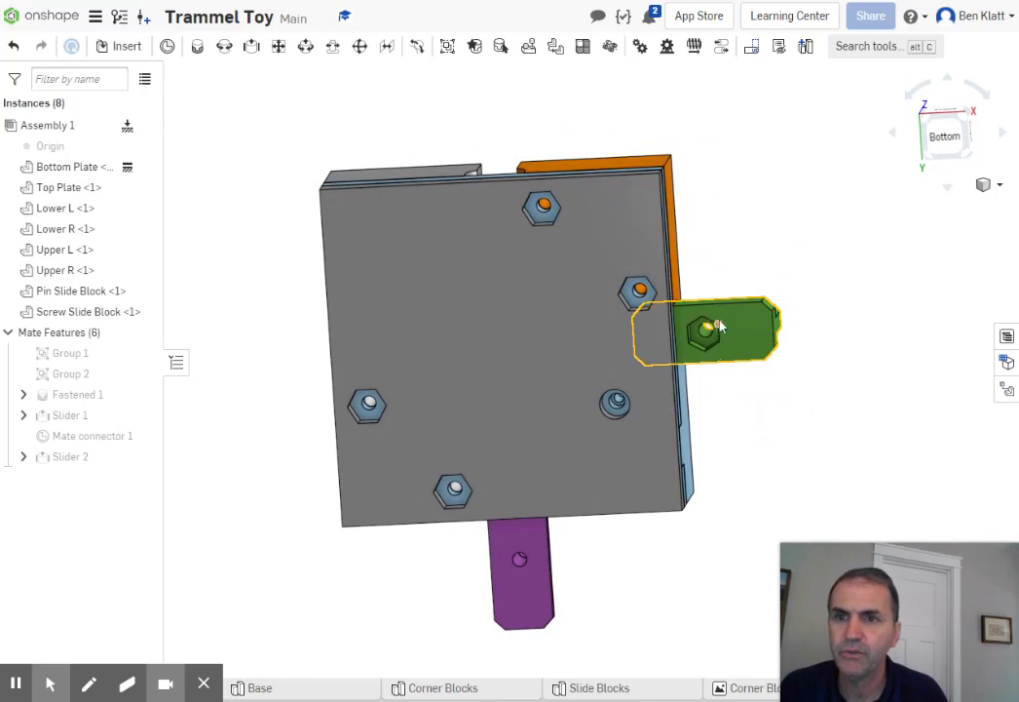
{"action": "right_click_drag", "start_coordinate": [891, 425], "coordinate": [856, 484]}
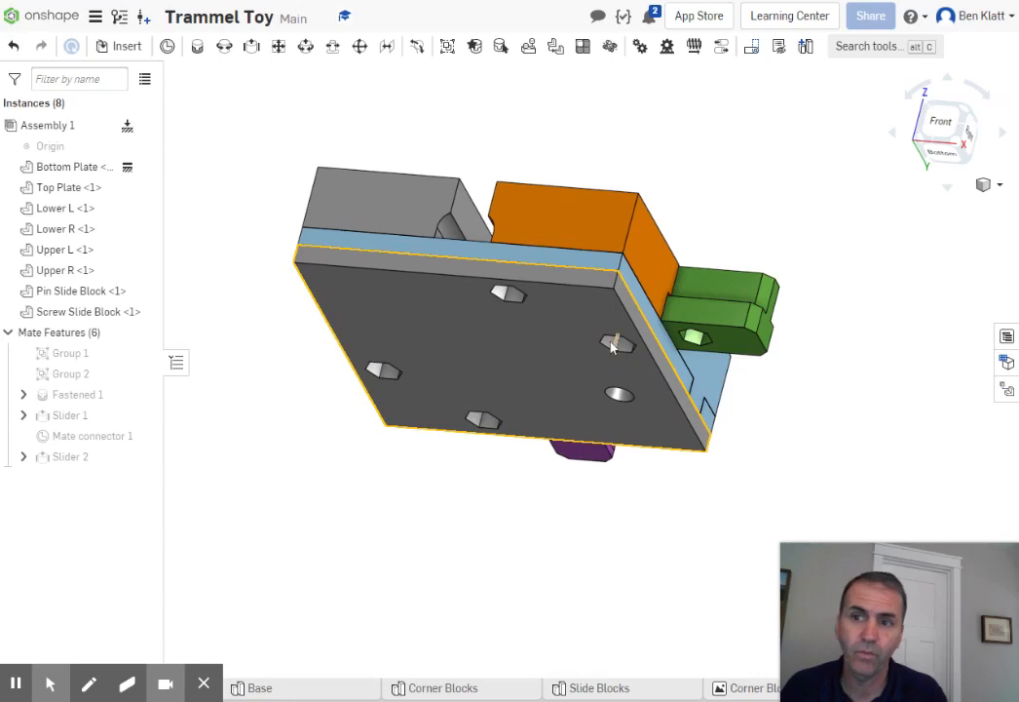
{"action": "right_click_drag", "start_coordinate": [538, 591], "coordinate": [503, 635]}
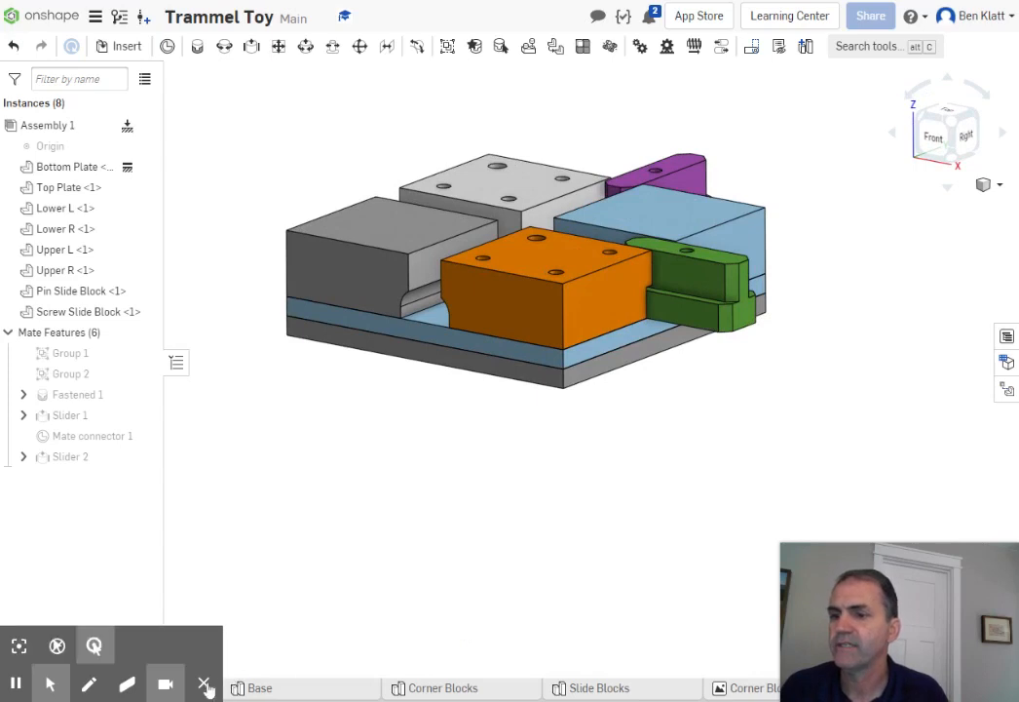
Create a new part studio in the document and rename it Hex Pin Block
{"action": "left_click", "coordinate": [43, 690]}
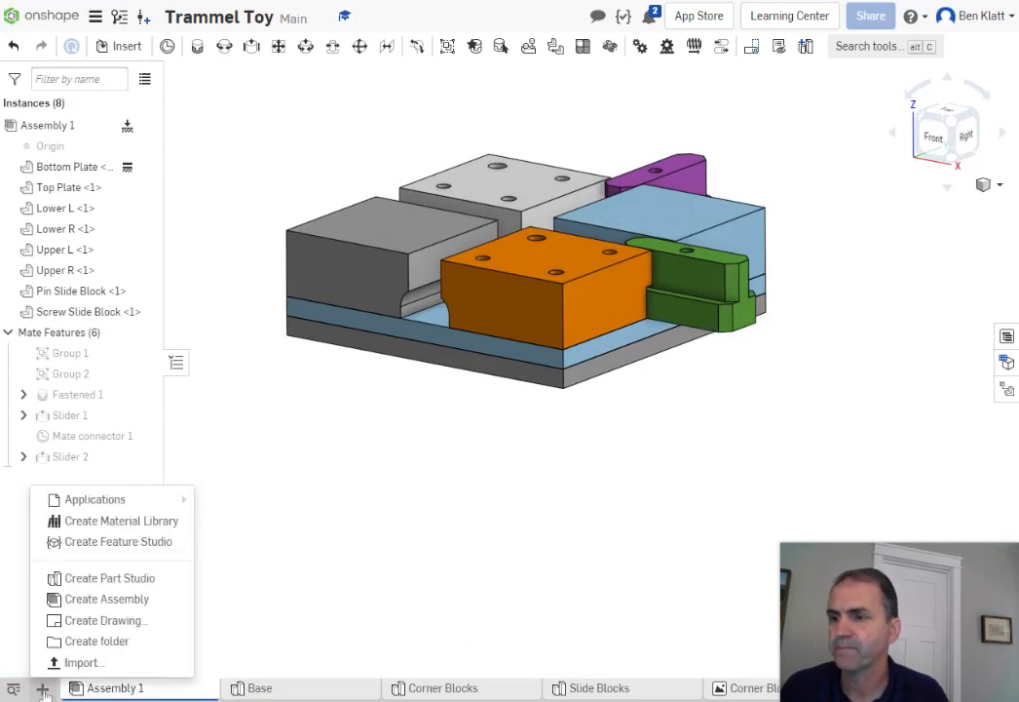
{"action": "left_click", "coordinate": [136, 578]}
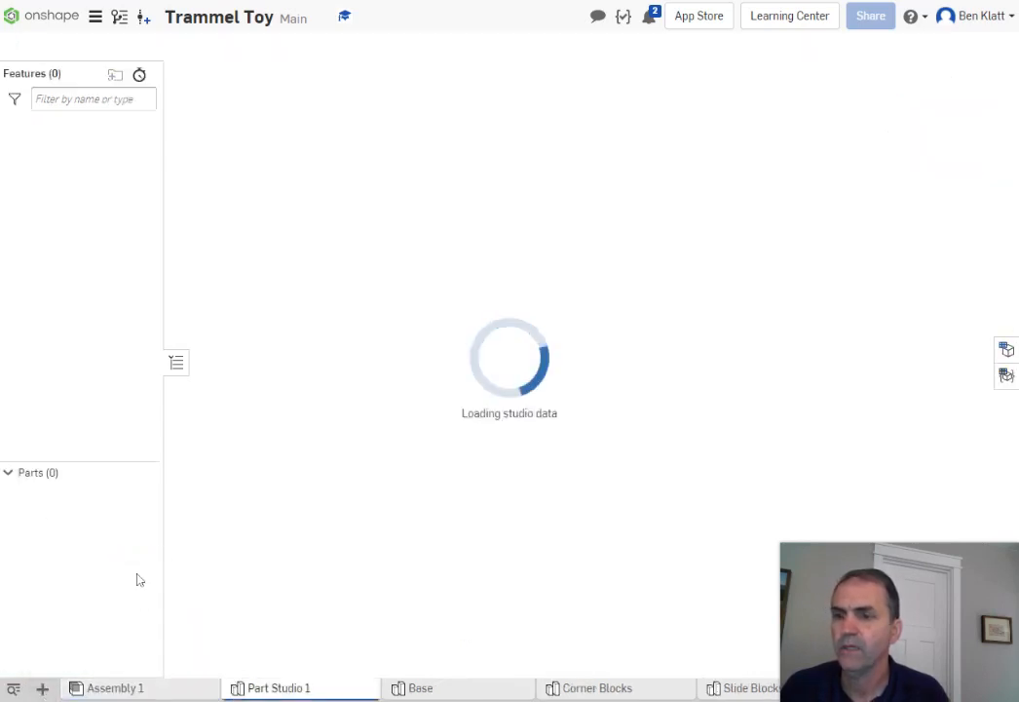
{"action": "right_click", "coordinate": [308, 689]}
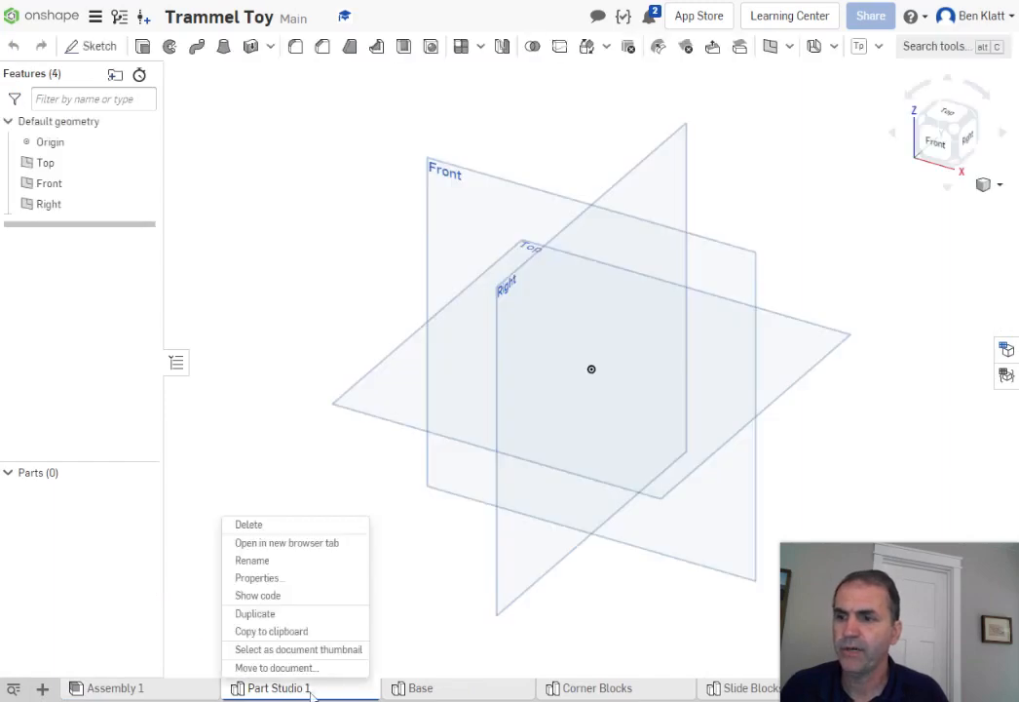
{"action": "left_click", "coordinate": [265, 562]}
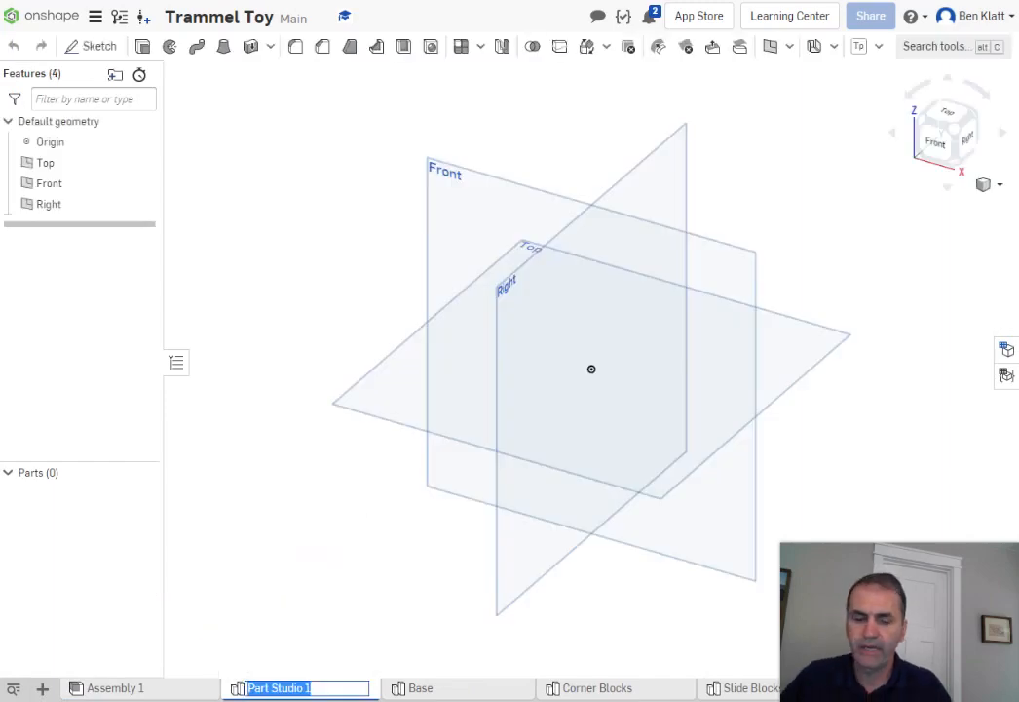
{"action": "type", "text": "H"}
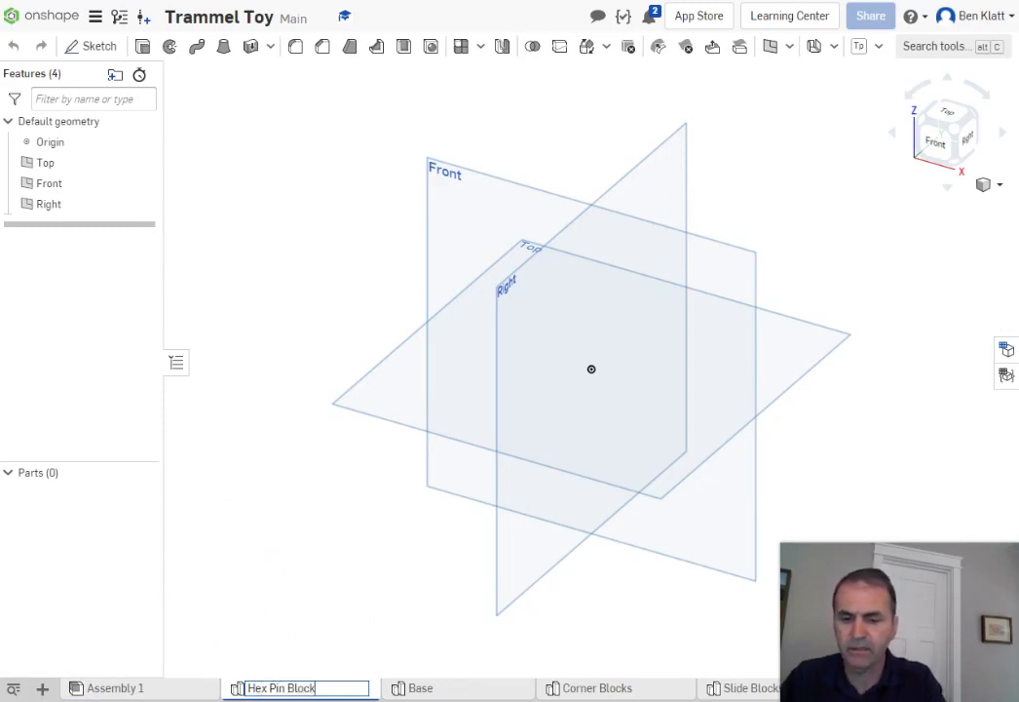
{"action": "type", "text": "ex Pin Block"}
{"action": "key", "text": "Return"}
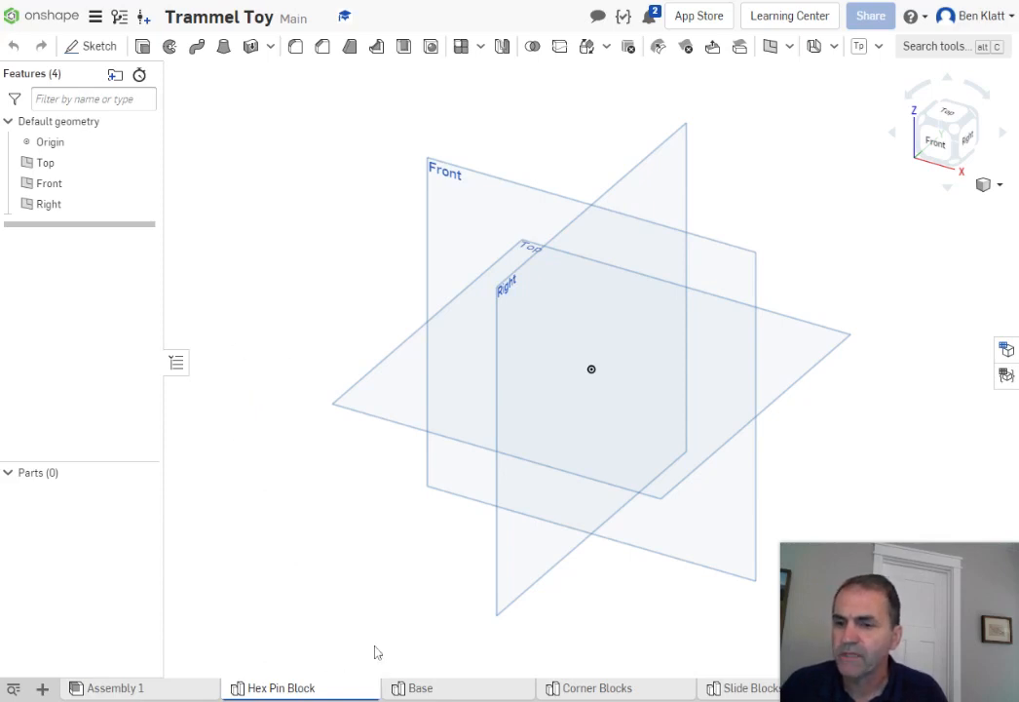
Switch to the Base part studio and copy Sketch 2, which defines the hexagonal recesses in the Bottom Plate's underside
{"action": "left_click", "coordinate": [434, 689]}
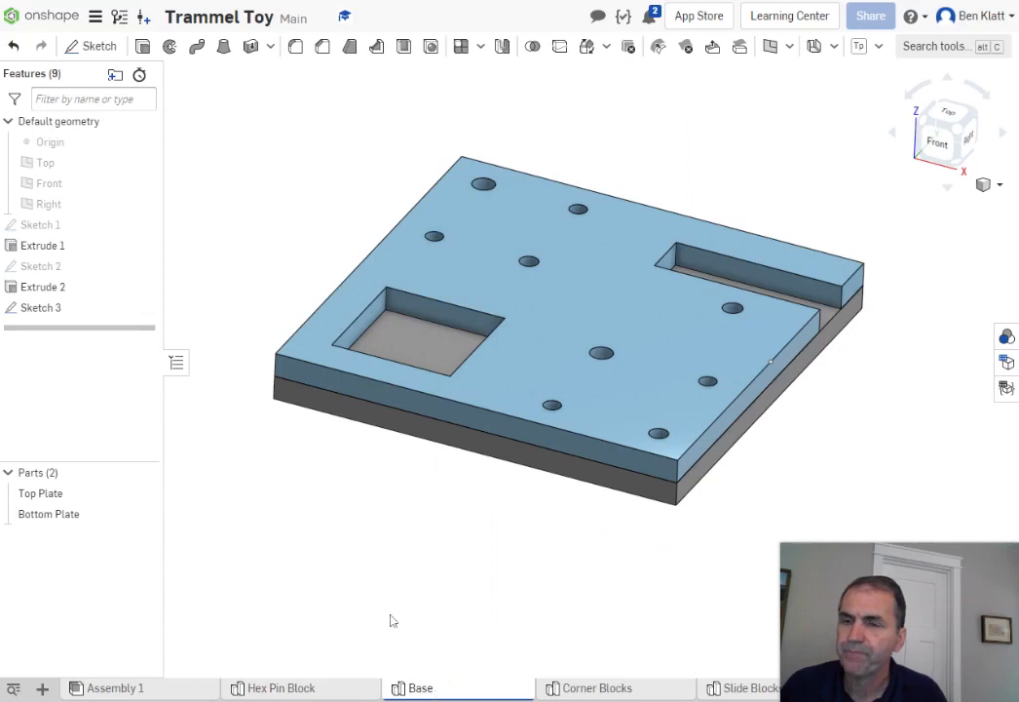
{"action": "right_click_drag", "start_coordinate": [385, 539], "coordinate": [385, 492]}
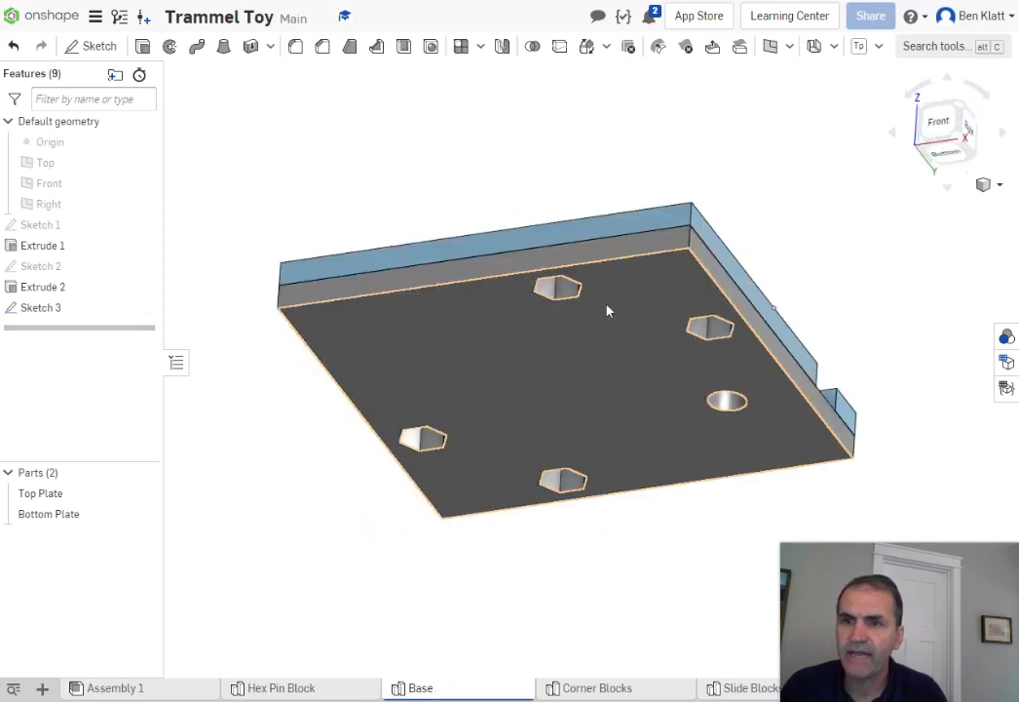
{"action": "right_click", "coordinate": [41, 271]}
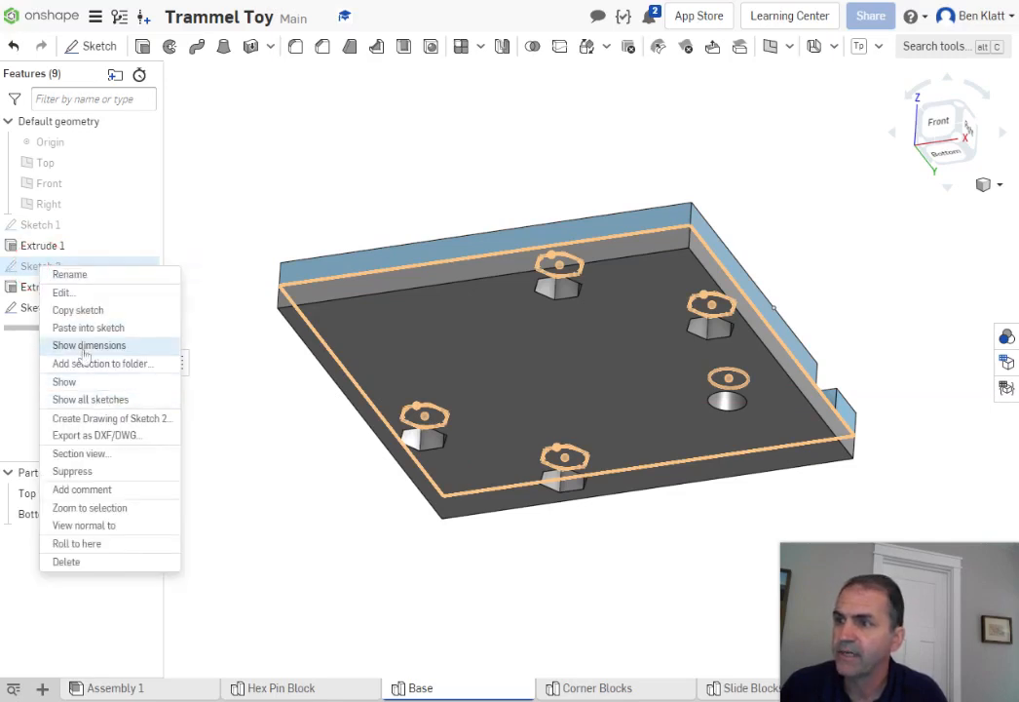
{"action": "left_click", "coordinate": [86, 310]}
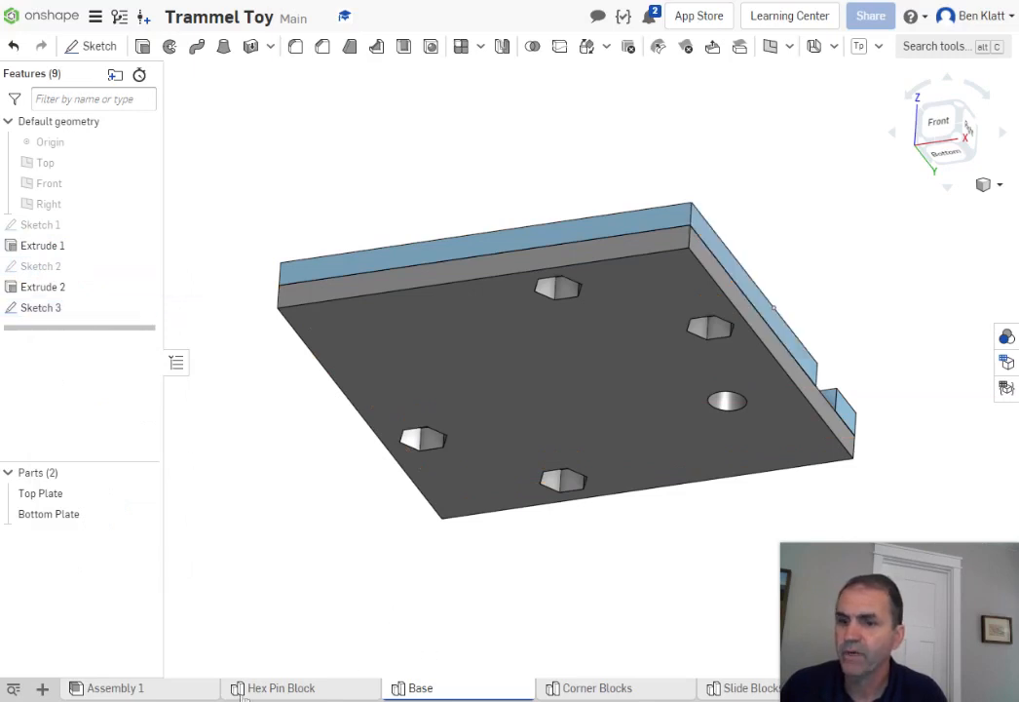
Start a new sketch on the Top plane of the Hex Pin Block part studio and hide the default planes
{"action": "left_click", "coordinate": [279, 689]}
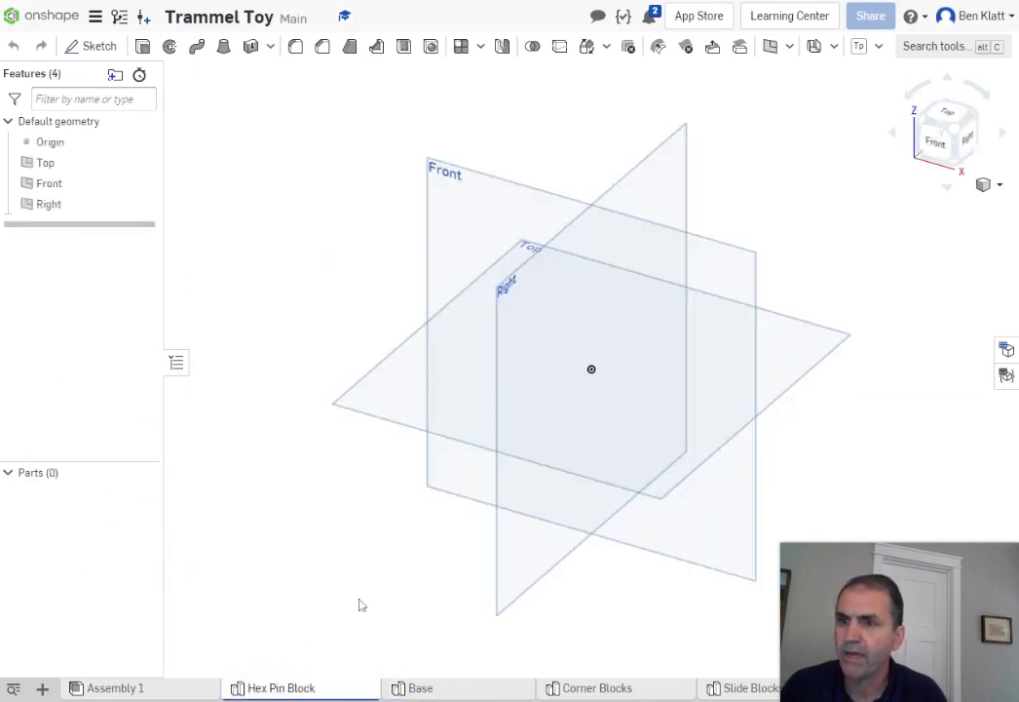
{"action": "right_click", "coordinate": [355, 411]}
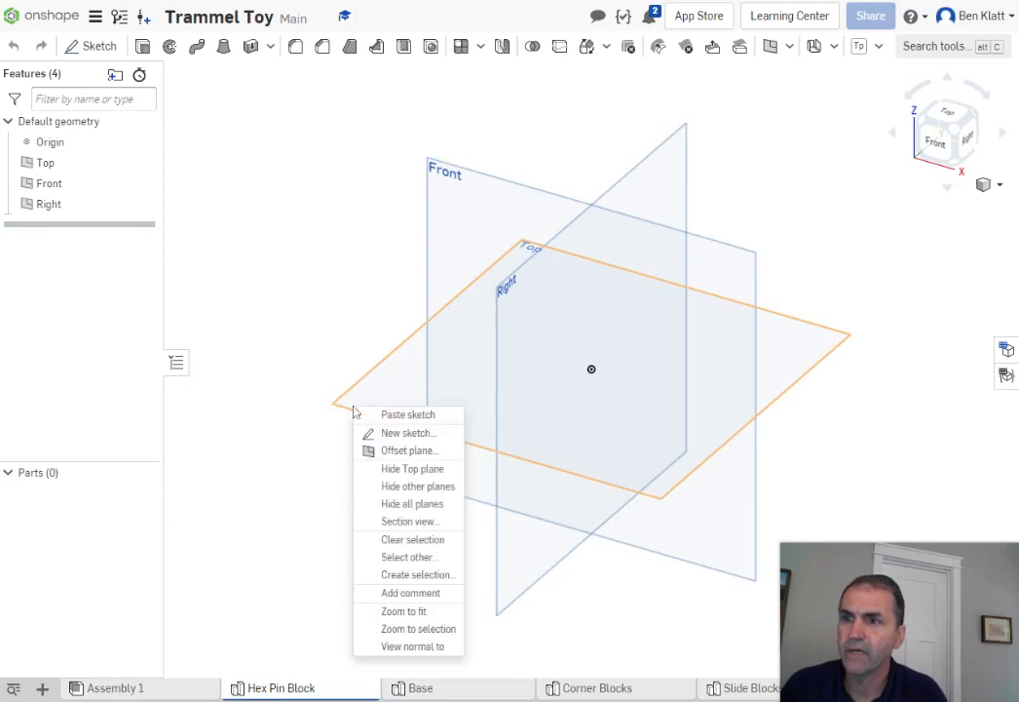
{"action": "left_click", "coordinate": [409, 434]}
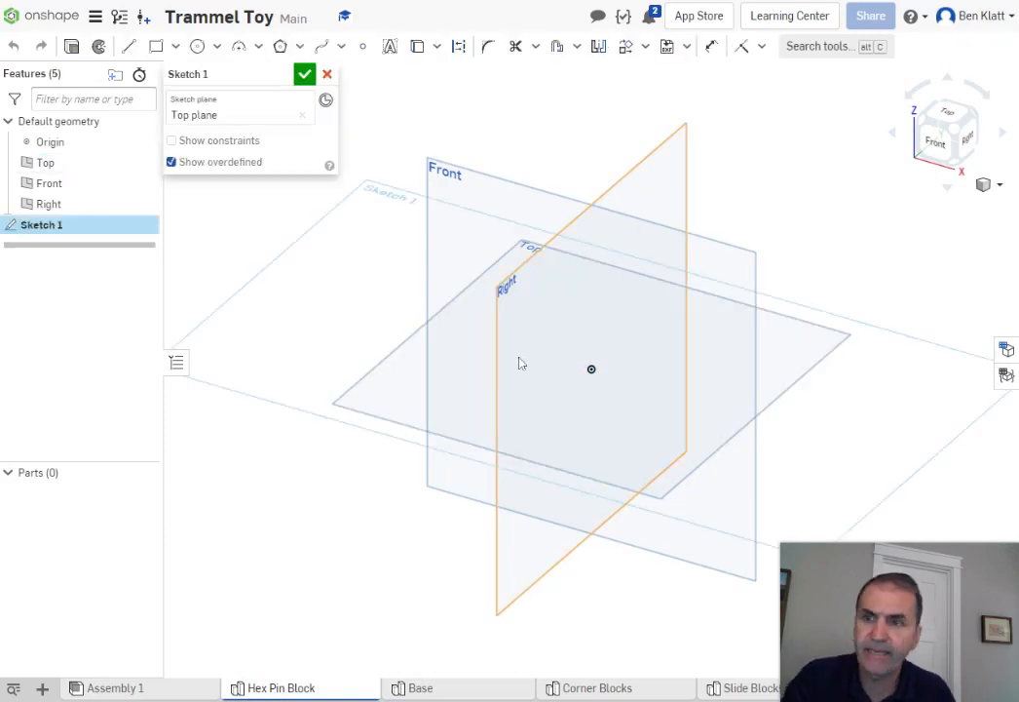
{"action": "key", "text": "p"}
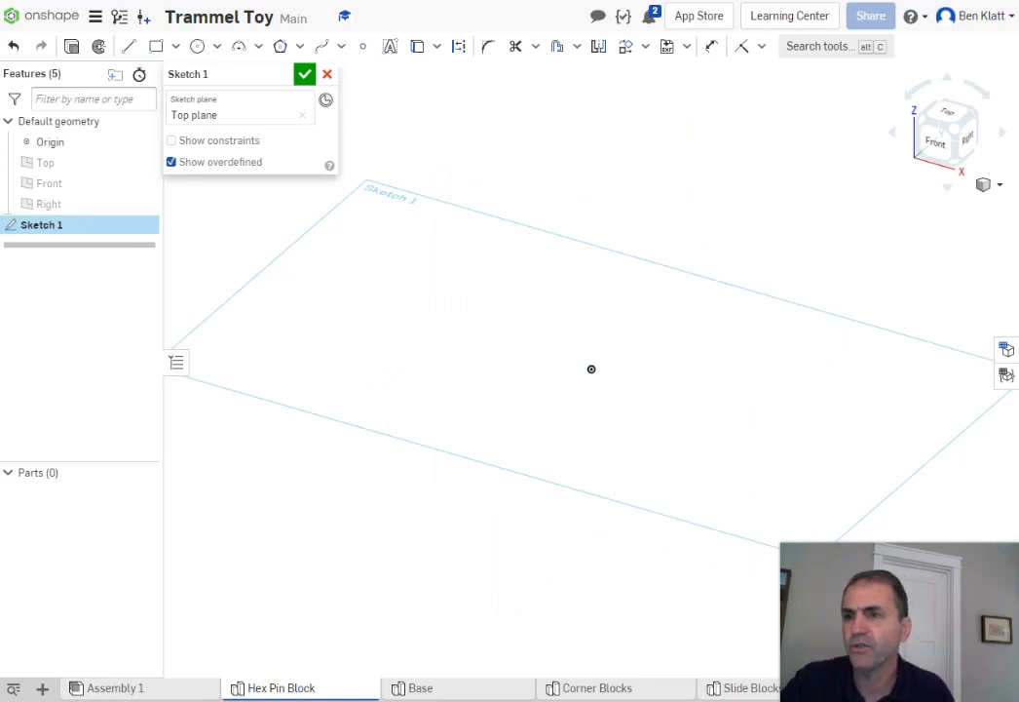
Paste the copied plate outline, hexagons and circle into the new sketch and accept their placement beside the origin
{"action": "right_click", "coordinate": [455, 276]}
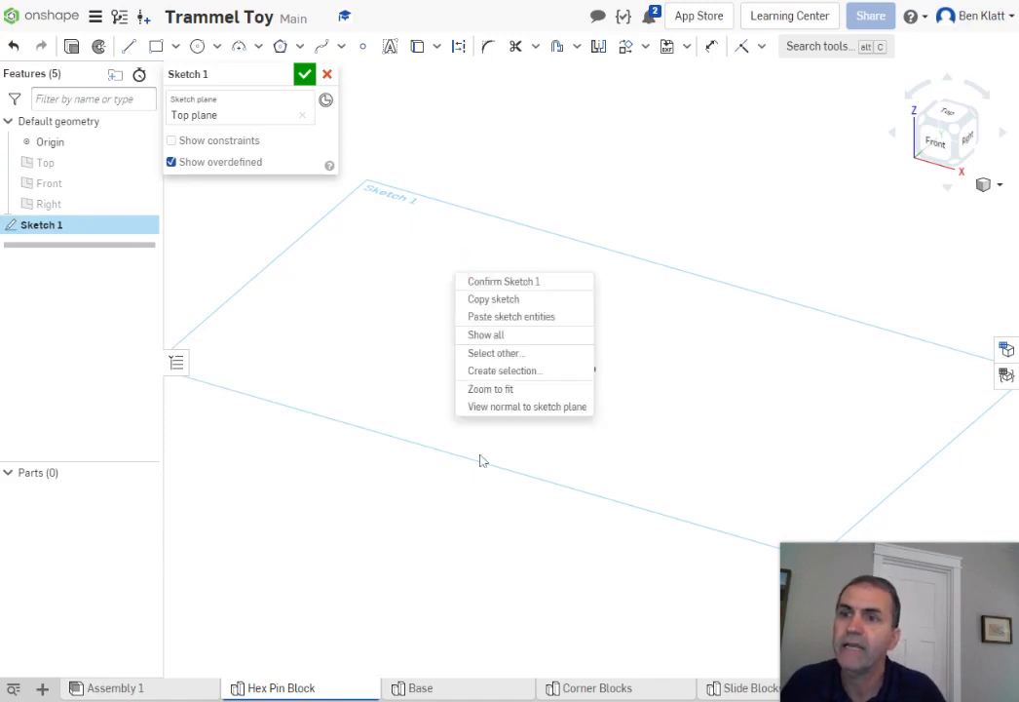
{"action": "left_click", "coordinate": [525, 317]}
{"action": "left_click", "coordinate": [592, 368]}
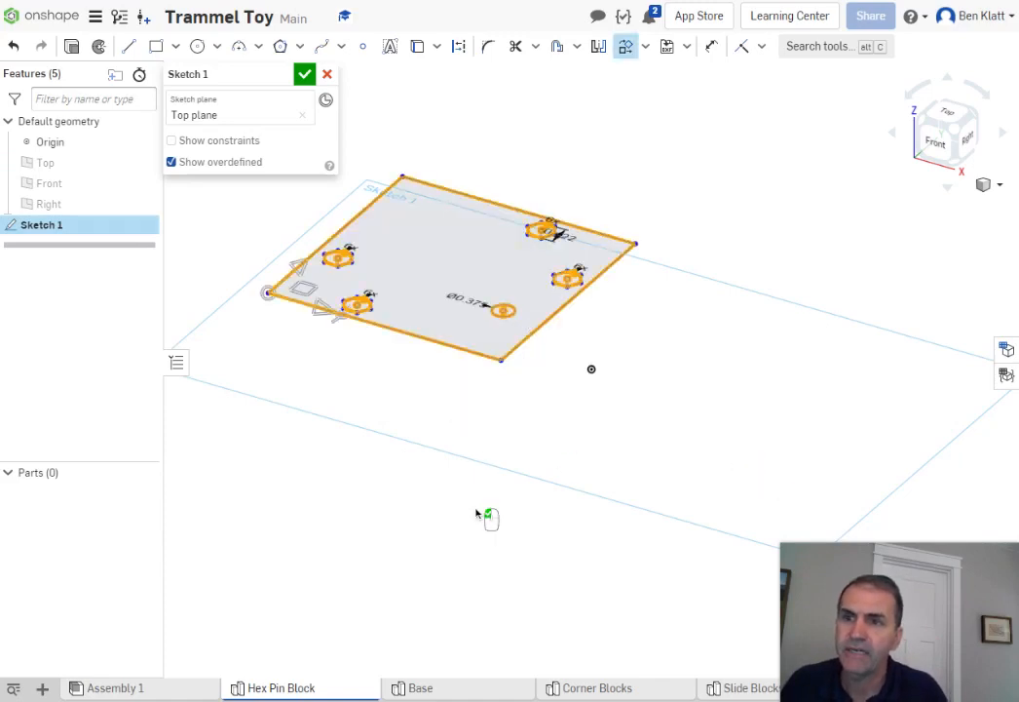
{"action": "mouse_move", "coordinate": [509, 537]}
{"action": "right_mouse_down"}
{"action": "mouse_move", "coordinate": [426, 555]}
{"action": "mouse_move", "coordinate": [458, 536]}
{"action": "mouse_move", "coordinate": [480, 582]}
{"action": "mouse_move", "coordinate": [462, 601]}
{"action": "mouse_move", "coordinate": [448, 574]}
{"action": "mouse_move", "coordinate": [426, 577]}
{"action": "mouse_move", "coordinate": [455, 614]}
{"action": "right_mouse_up"}
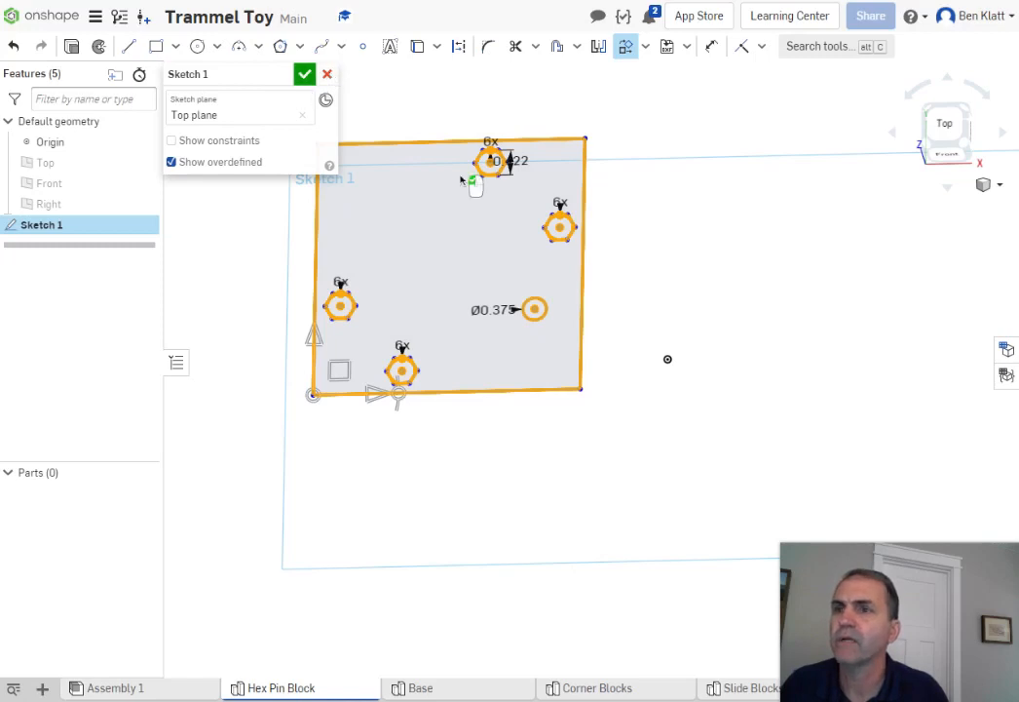
{"action": "scroll", "coordinate": [443, 96], "scroll_direction": "up", "scroll_amount": 3}
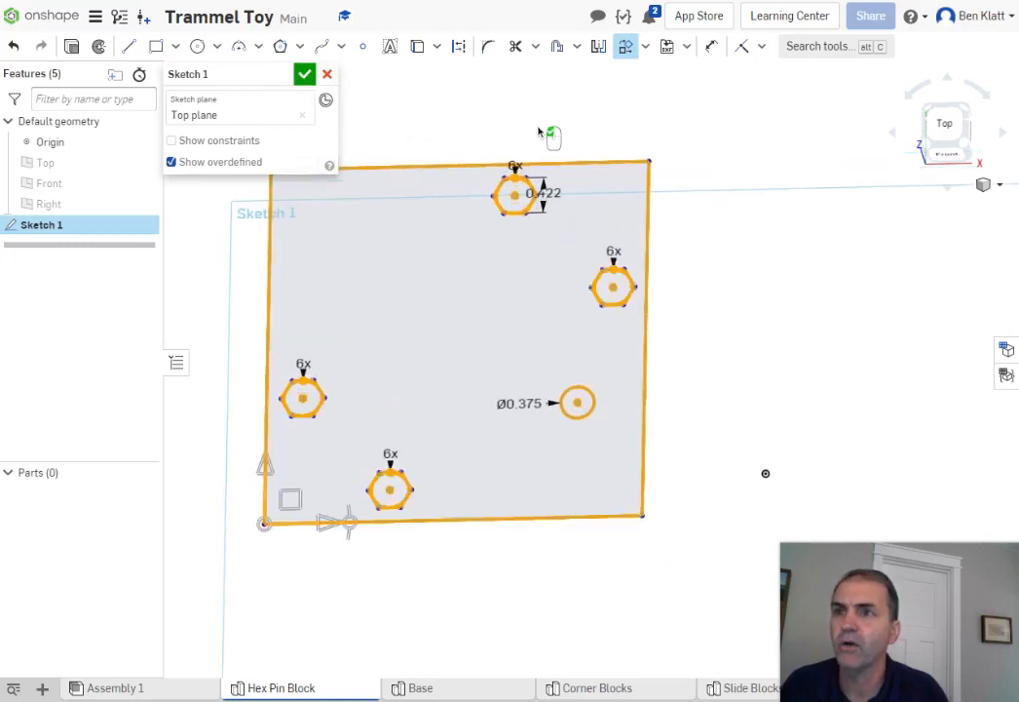
{"action": "left_click", "coordinate": [729, 244]}
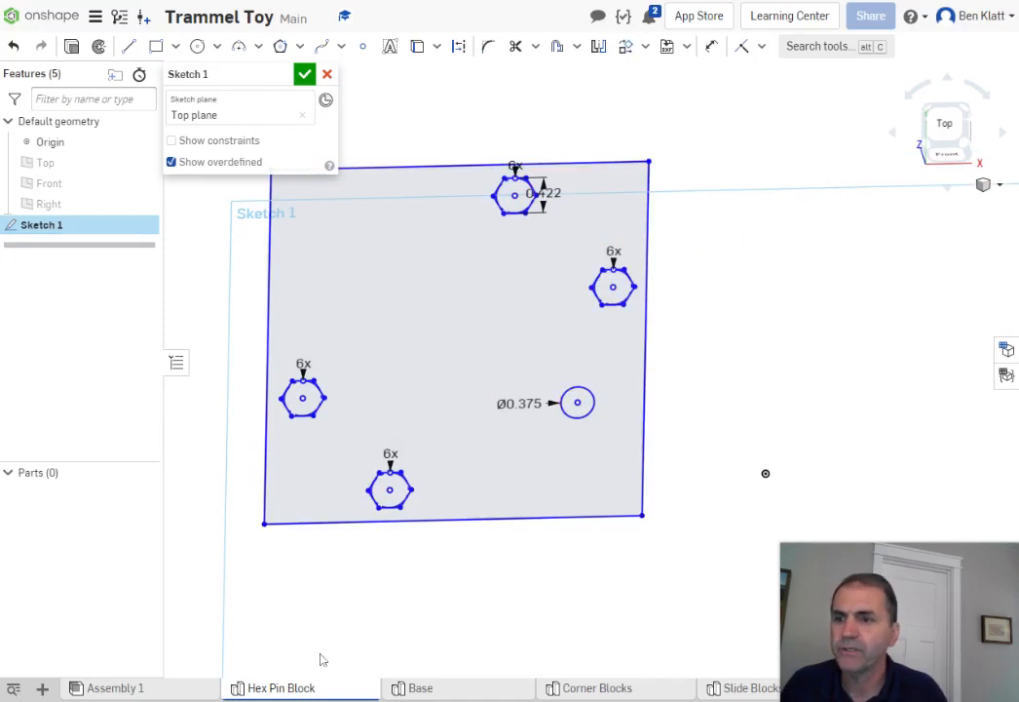
Measure the diameter of the round screw hole inside a hexagonal recess on the underside of the Base
{"action": "scroll", "coordinate": [351, 554], "scroll_direction": "up", "scroll_amount": 5}
{"action": "key", "text": "ctrl+a"}
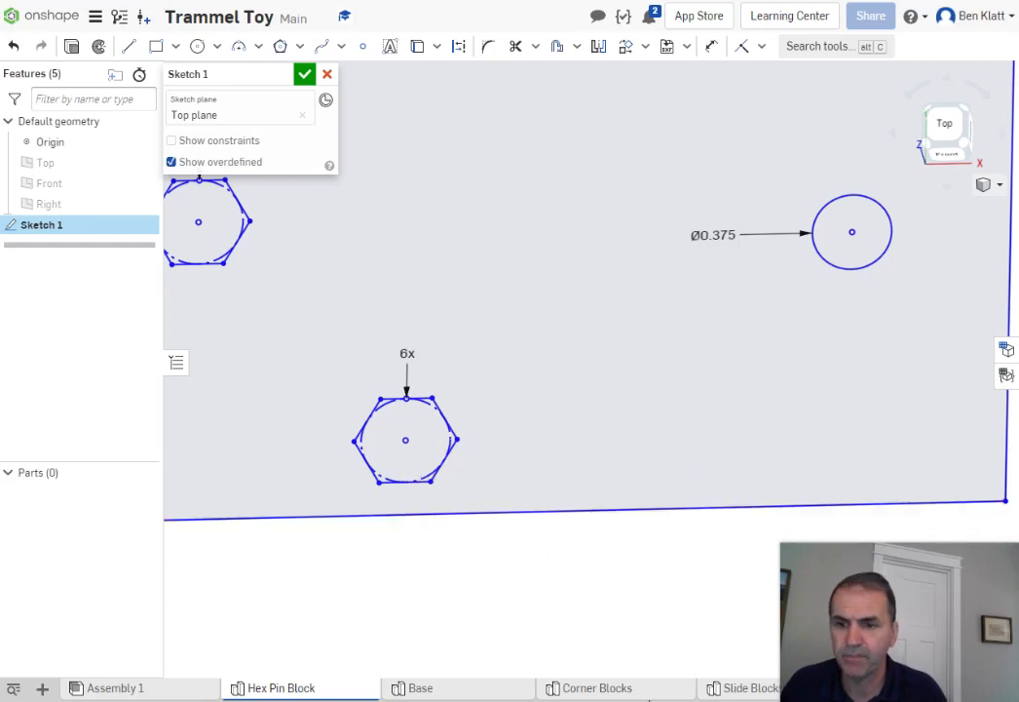
{"action": "mouse_move", "coordinate": [421, 689]}
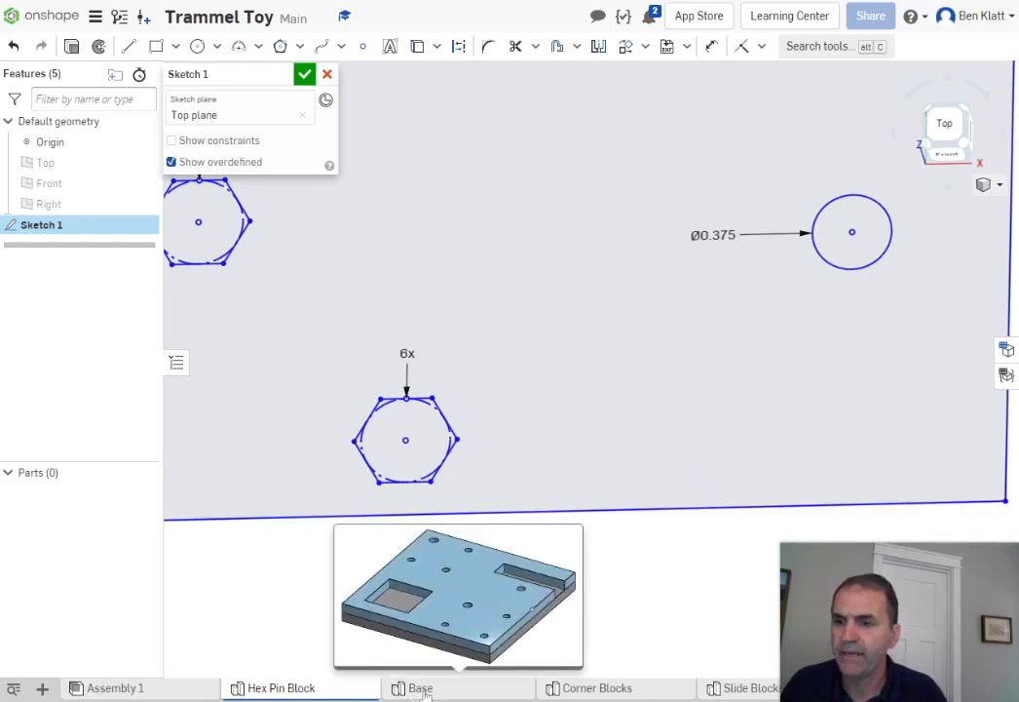
{"action": "left_click", "coordinate": [425, 693]}
{"action": "right_click_drag", "start_coordinate": [655, 526], "coordinate": [646, 480]}
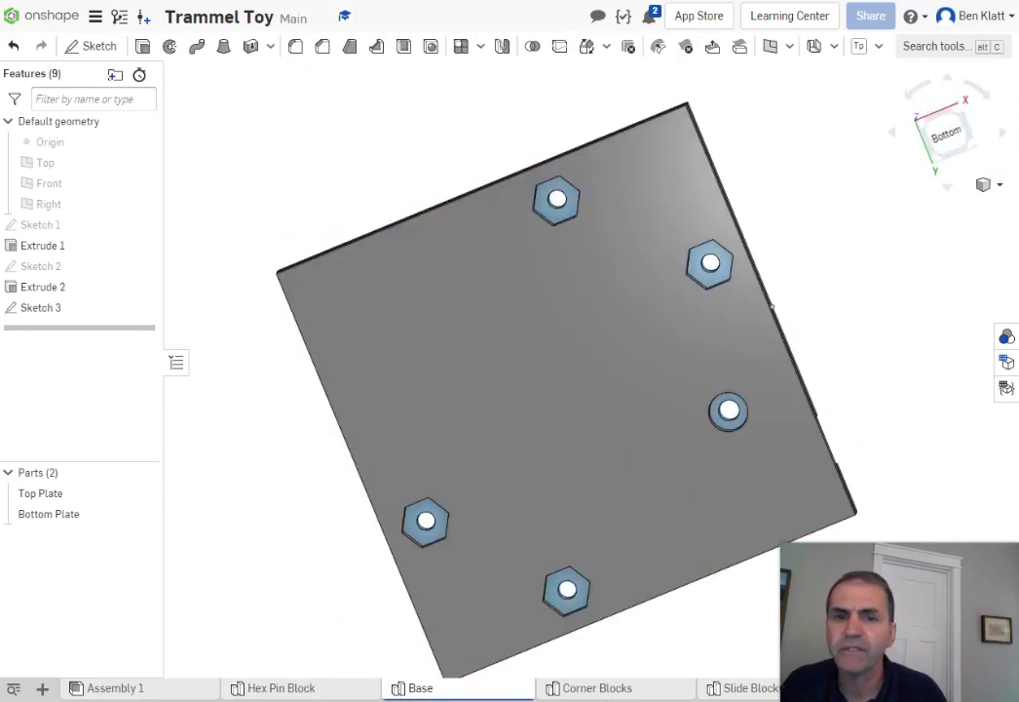
{"action": "mouse_move", "coordinate": [892, 587]}
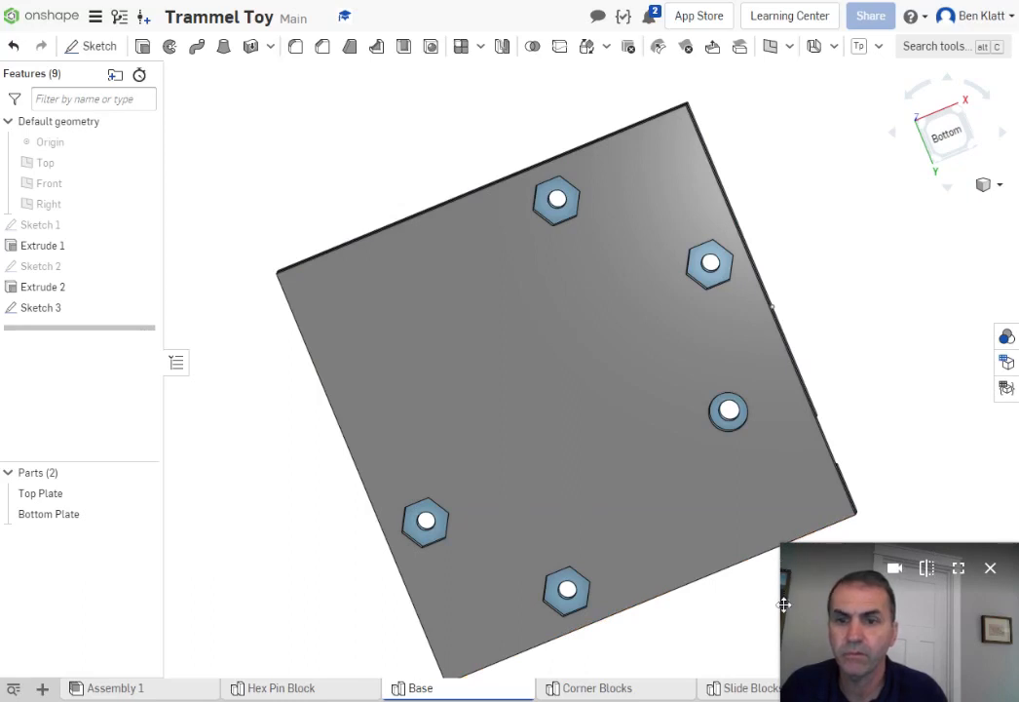
{"action": "left_click_drag", "start_coordinate": [784, 604], "coordinate": [633, 579]}
{"action": "left_click", "coordinate": [975, 668]}
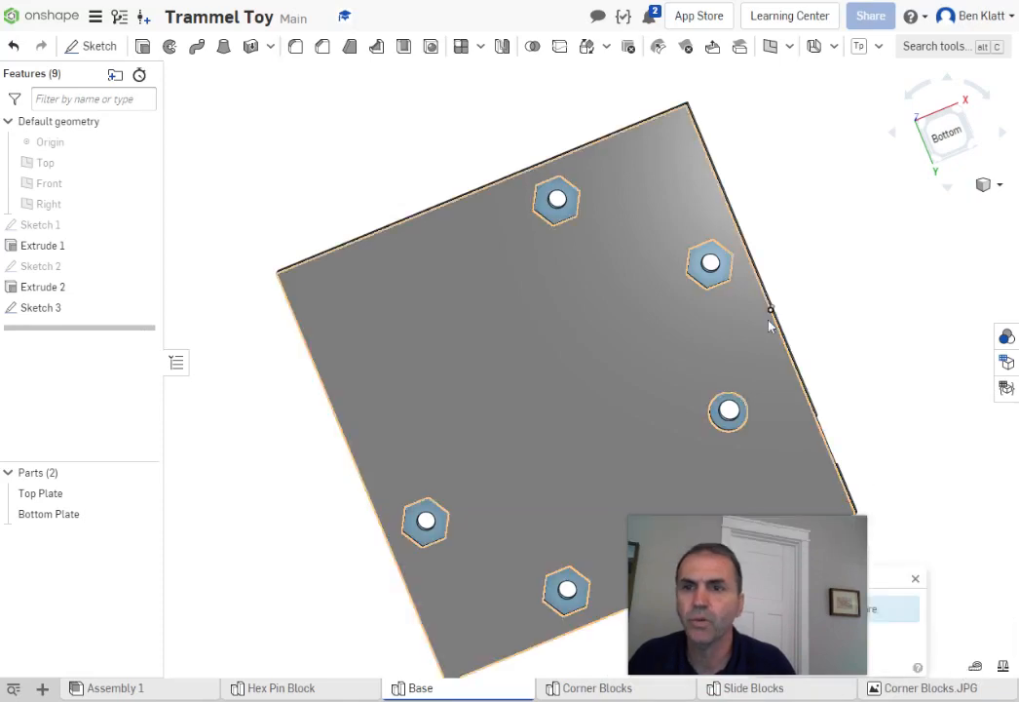
{"action": "scroll", "coordinate": [429, 150], "scroll_direction": "up", "scroll_amount": 3}
{"action": "scroll", "coordinate": [638, 258], "scroll_direction": "up", "scroll_amount": 4}
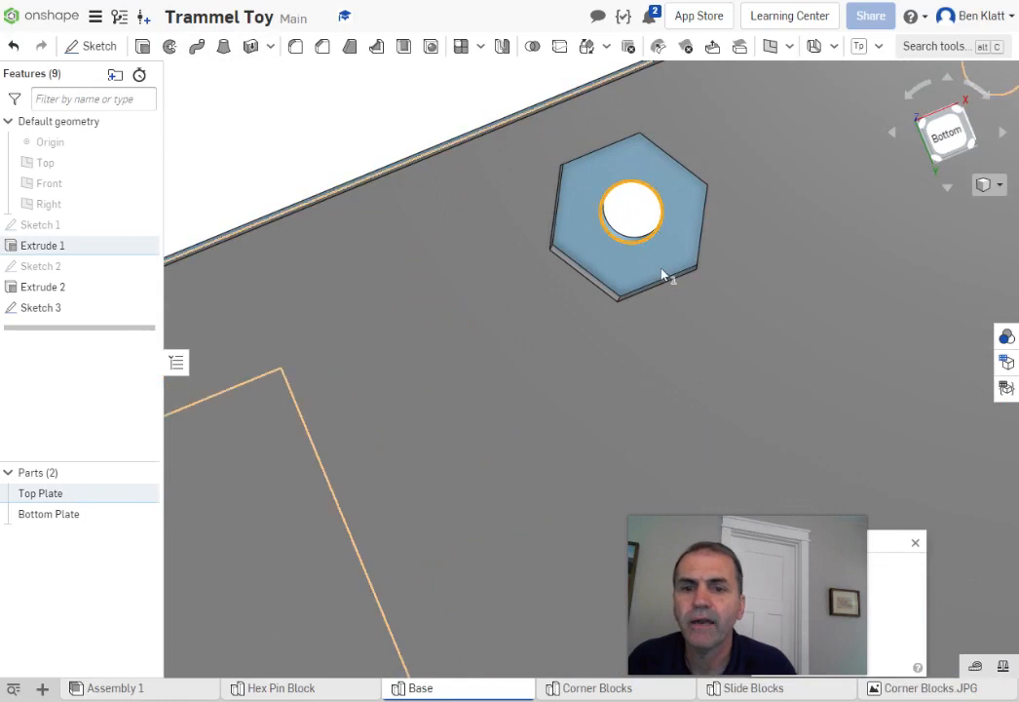
{"action": "mouse_move", "coordinate": [805, 531]}
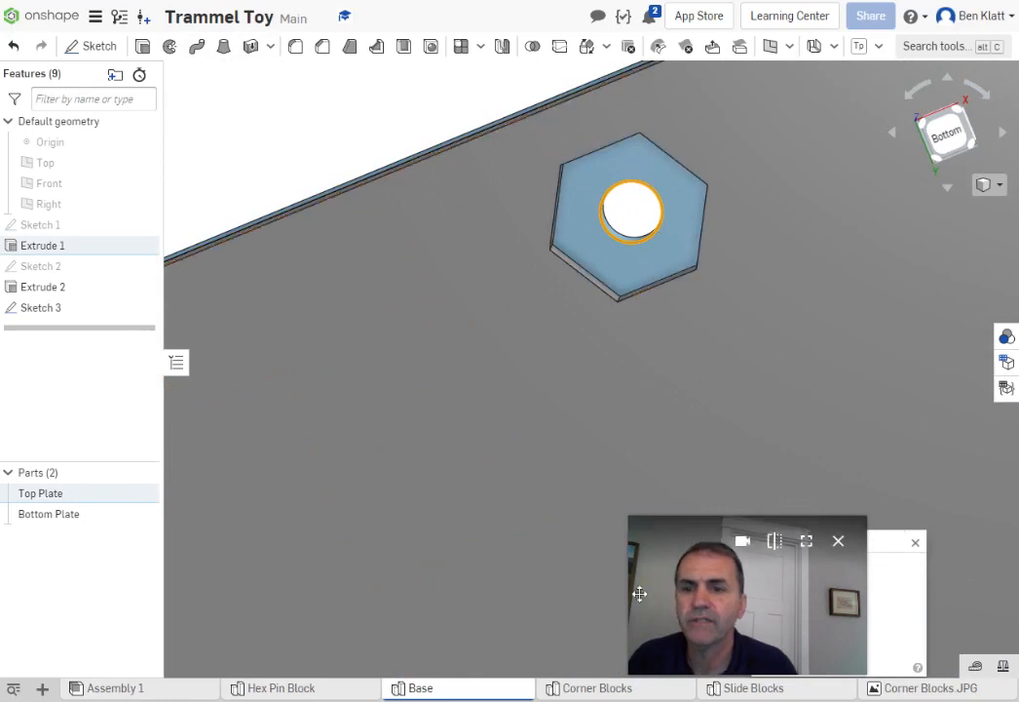
{"action": "left_click_drag", "start_coordinate": [639, 595], "coordinate": [755, 593]}
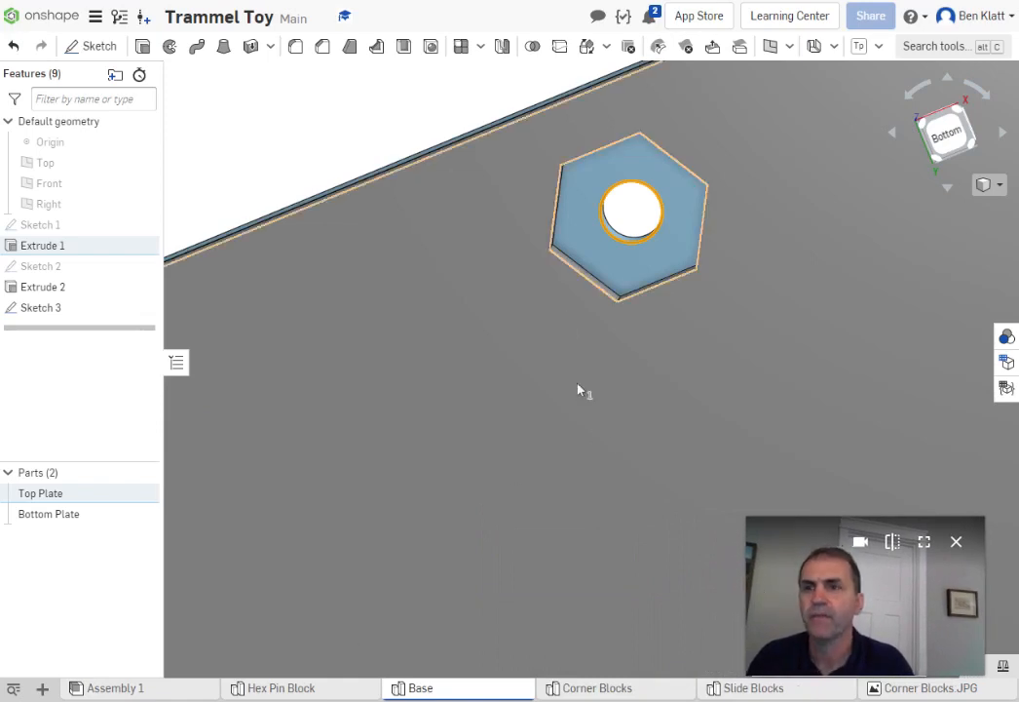
{"action": "right_click_drag", "start_coordinate": [439, 337], "coordinate": [430, 474]}
In the Hex Pin Block sketch, draw a 0.177 in diameter circle centred in the lowest hexagon and finish the sketch
{"action": "left_click", "coordinate": [278, 688]}
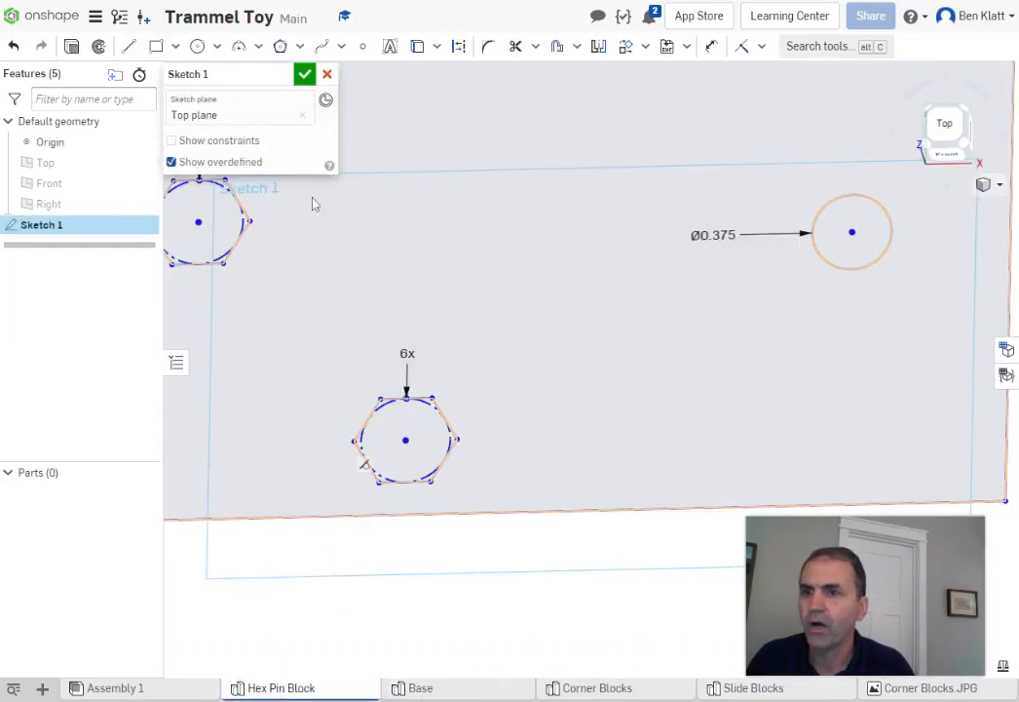
{"action": "left_click", "coordinate": [197, 46]}
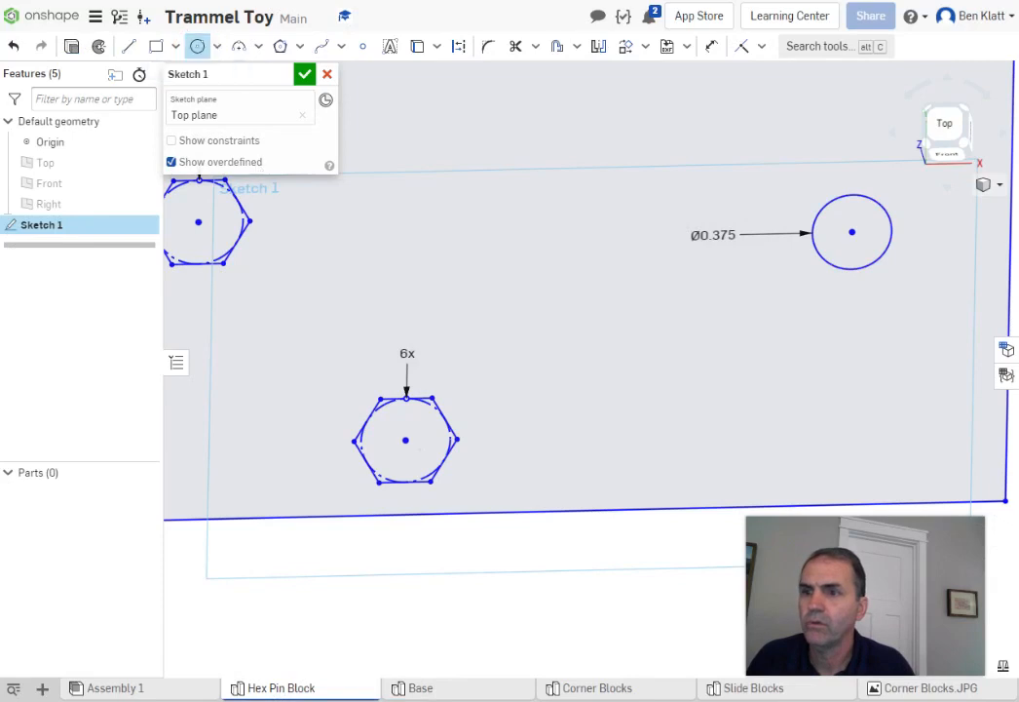
{"action": "left_click", "coordinate": [405, 441]}
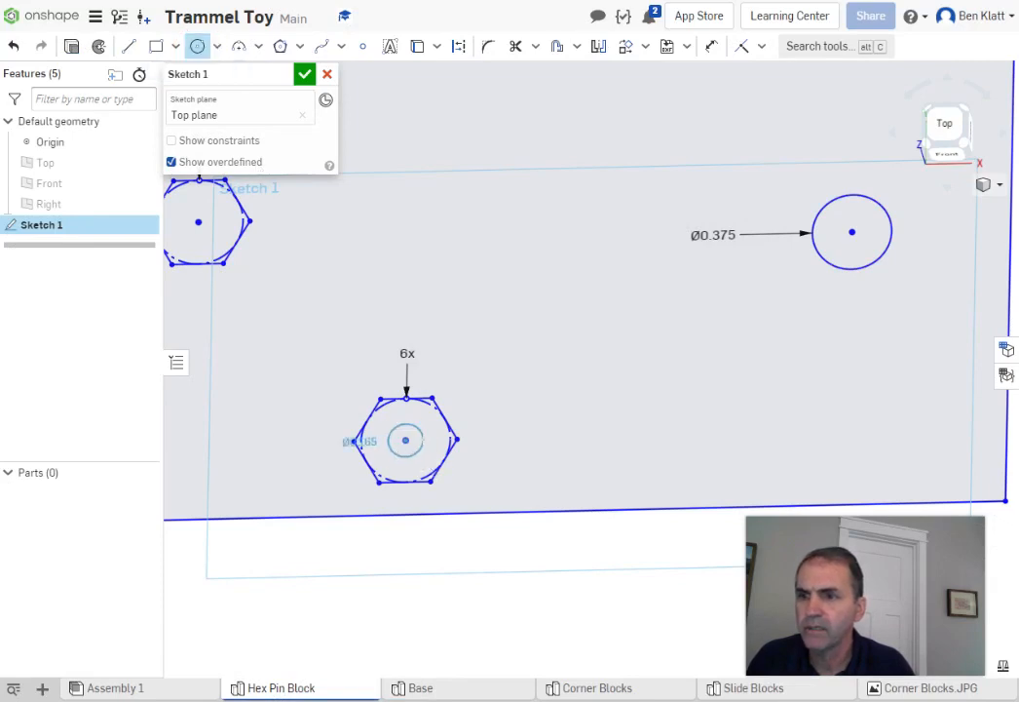
{"action": "left_click", "coordinate": [449, 463]}
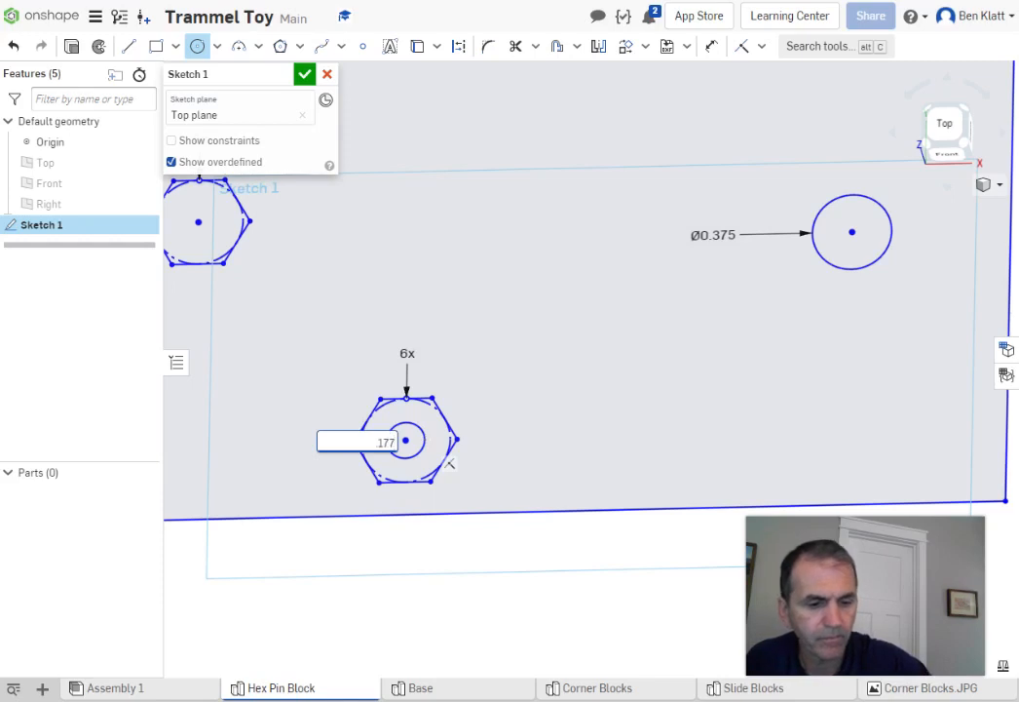
{"action": "key", "text": "Return"}
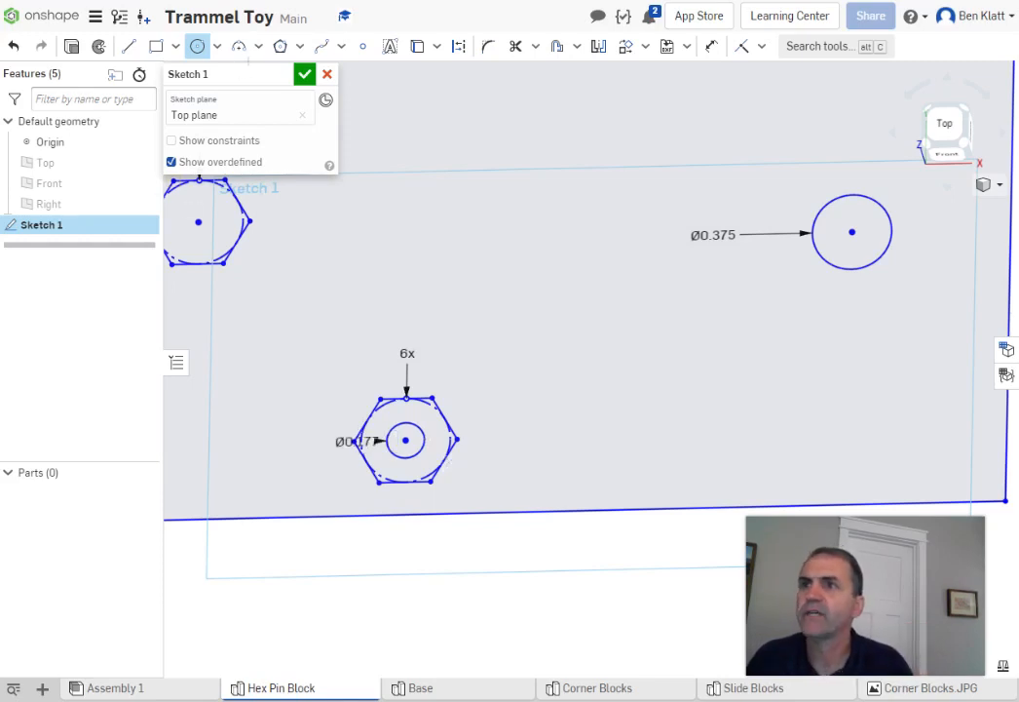
{"action": "left_click", "coordinate": [305, 76]}
Extrude the lowest hexagon region around its circle 0.25 in as a new part and show Sketch 1 again
{"action": "right_click_drag", "start_coordinate": [498, 649], "coordinate": [508, 575]}
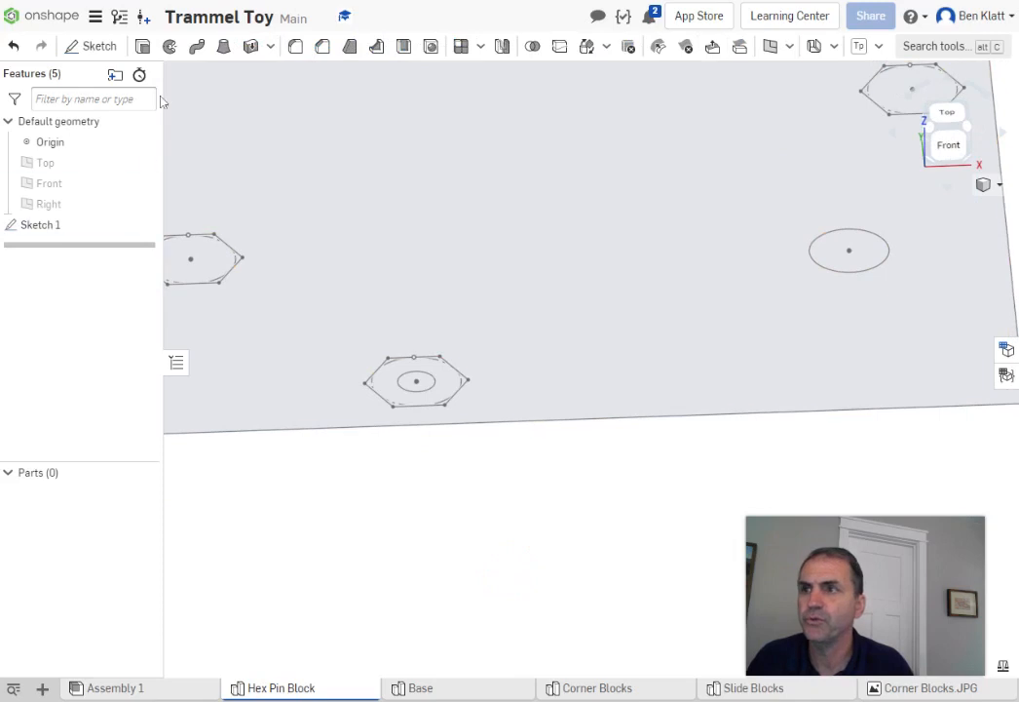
{"action": "left_click", "coordinate": [142, 46]}
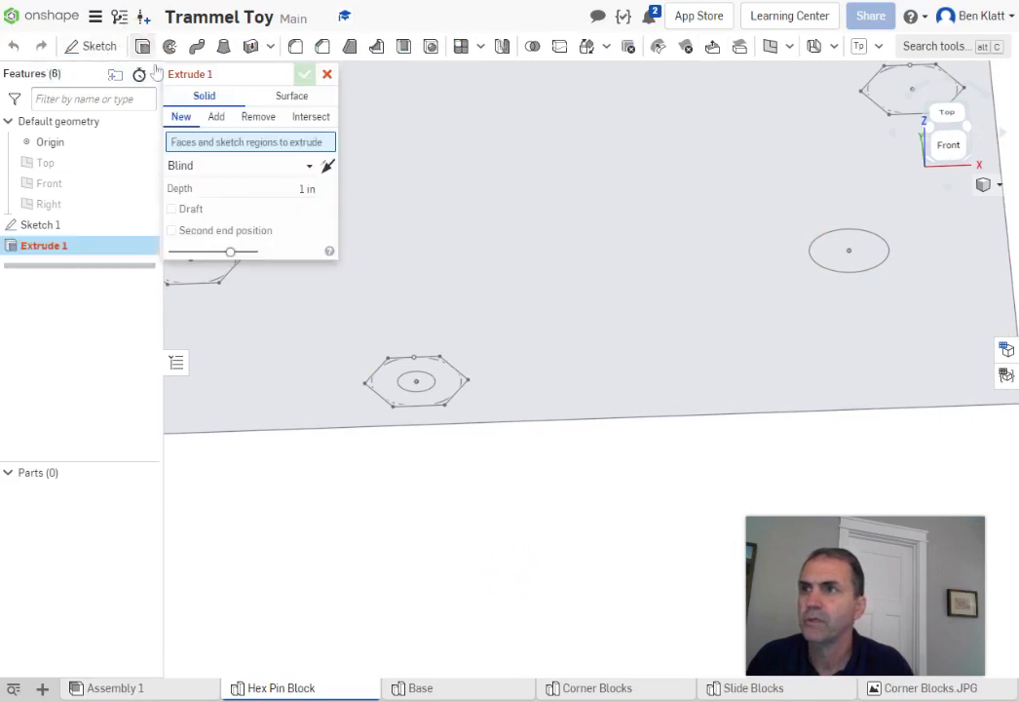
{"action": "left_click", "coordinate": [431, 390]}
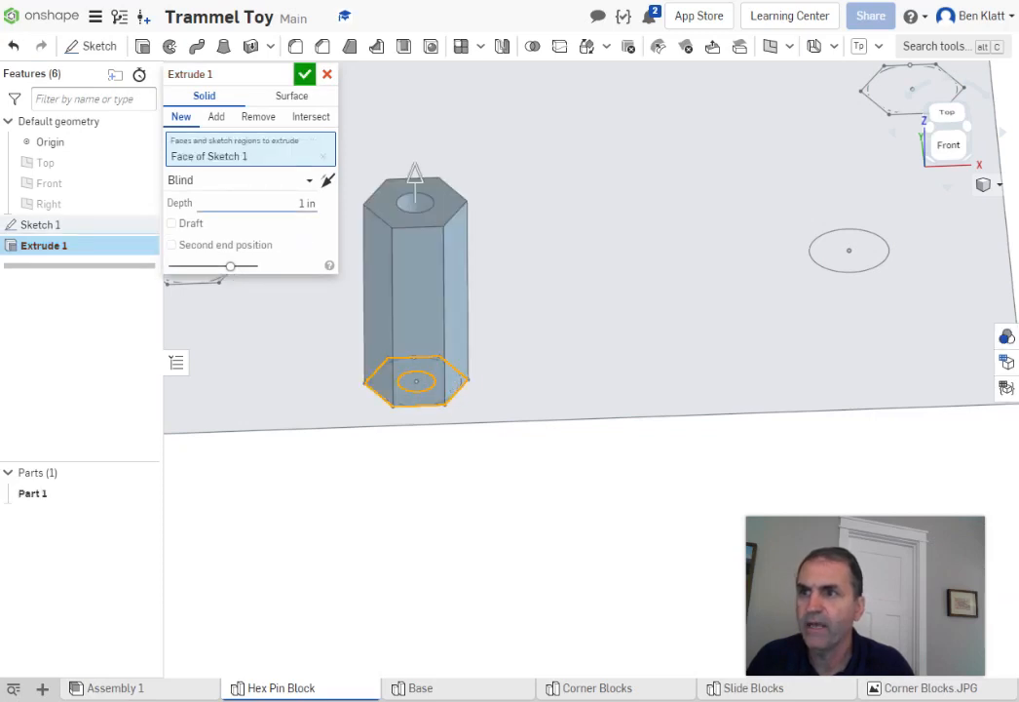
{"action": "left_click", "coordinate": [308, 202]}
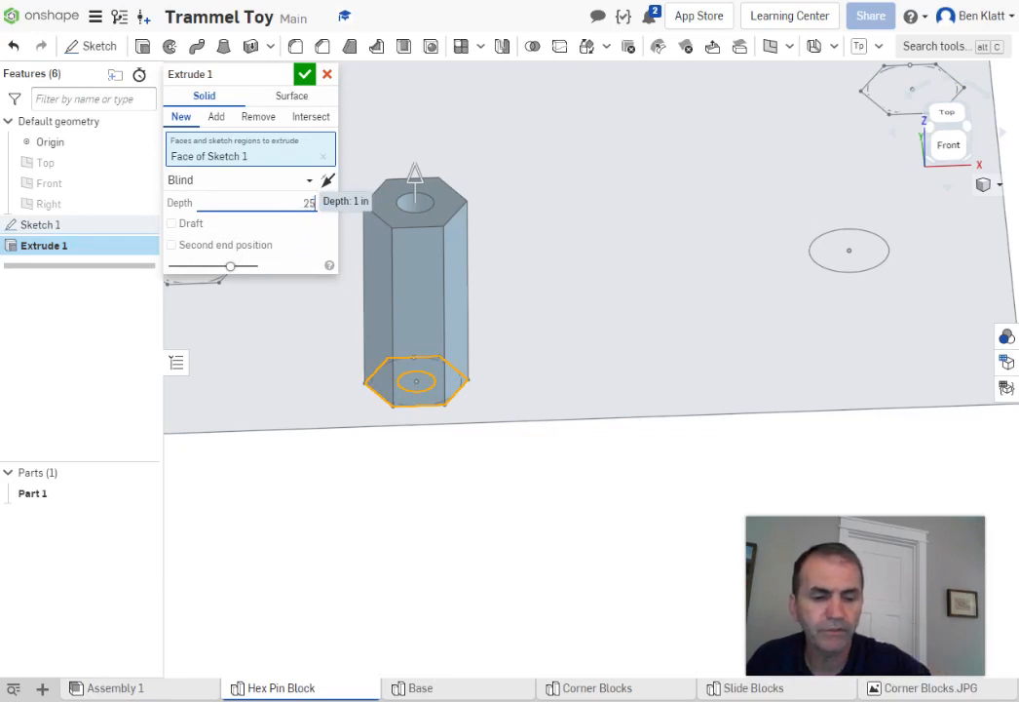
{"action": "type", "text": ".25"}
{"action": "key", "text": "Return"}
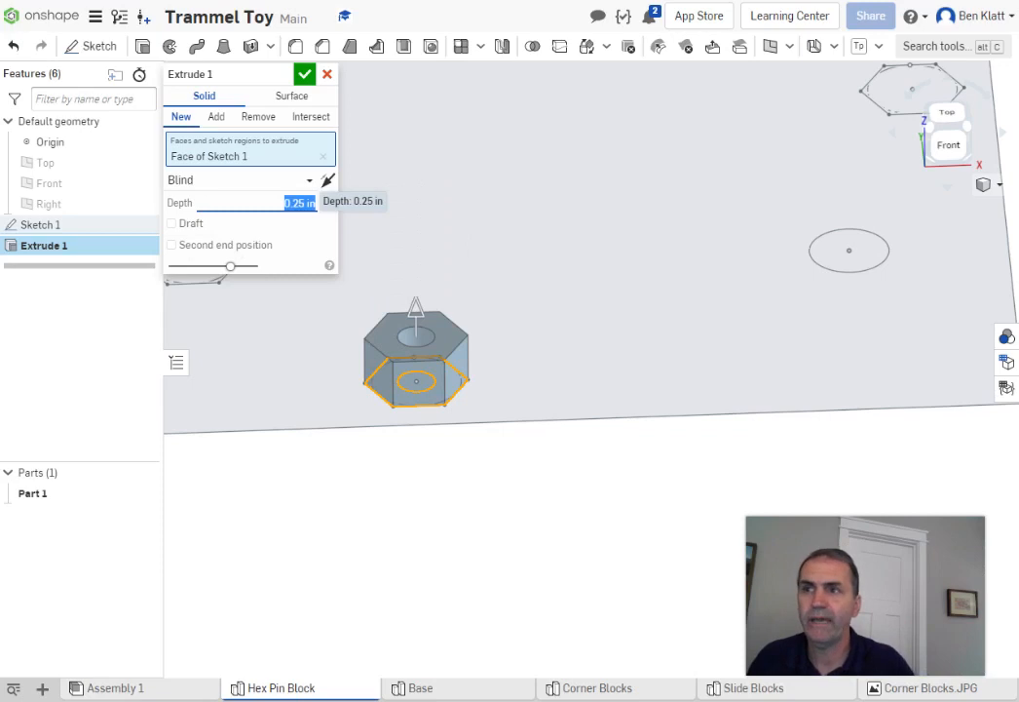
{"action": "left_click", "coordinate": [305, 75]}
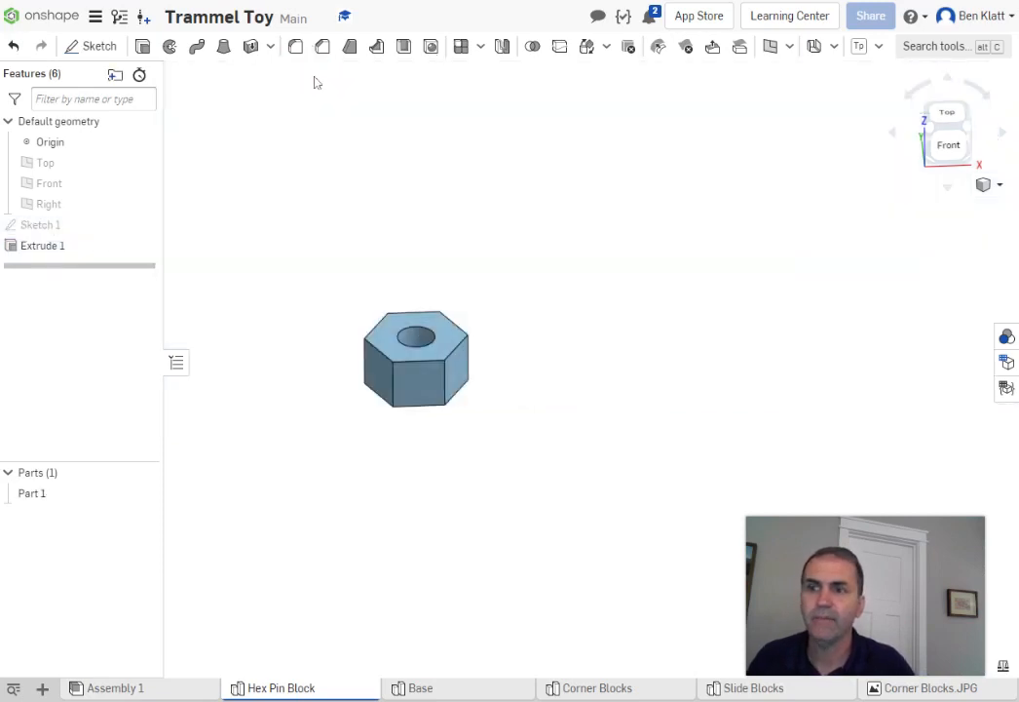
{"action": "left_click", "coordinate": [143, 225]}
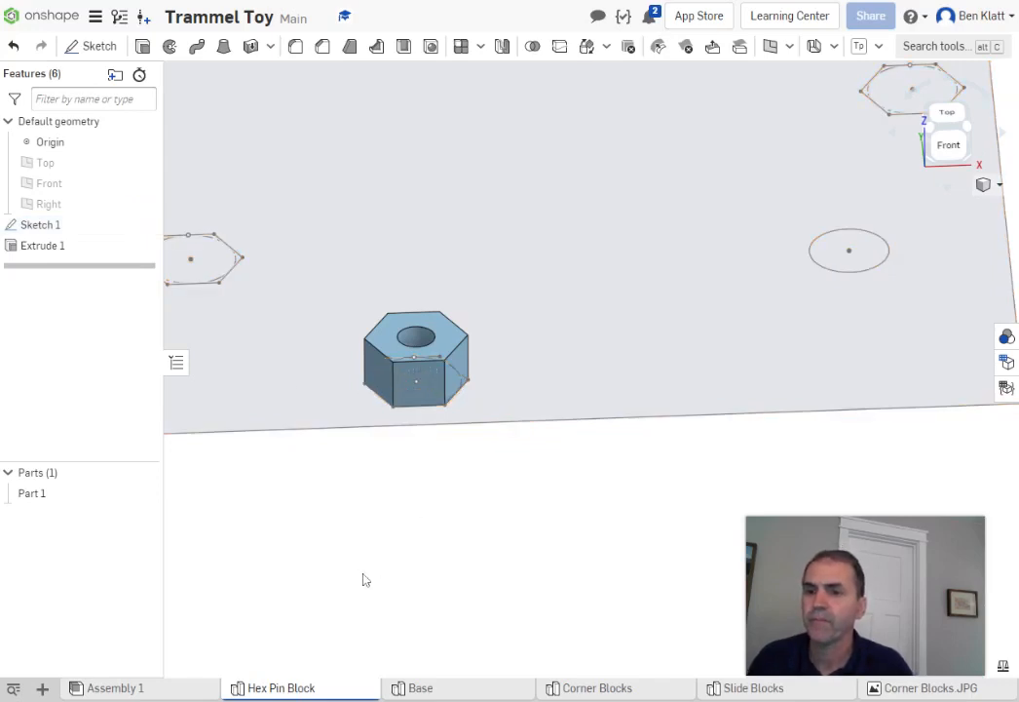
In Assembly 1, measure the distance from the Bottom Plate's upper front corner to the top corner of the orange Lower R block
{"action": "left_click", "coordinate": [124, 686]}
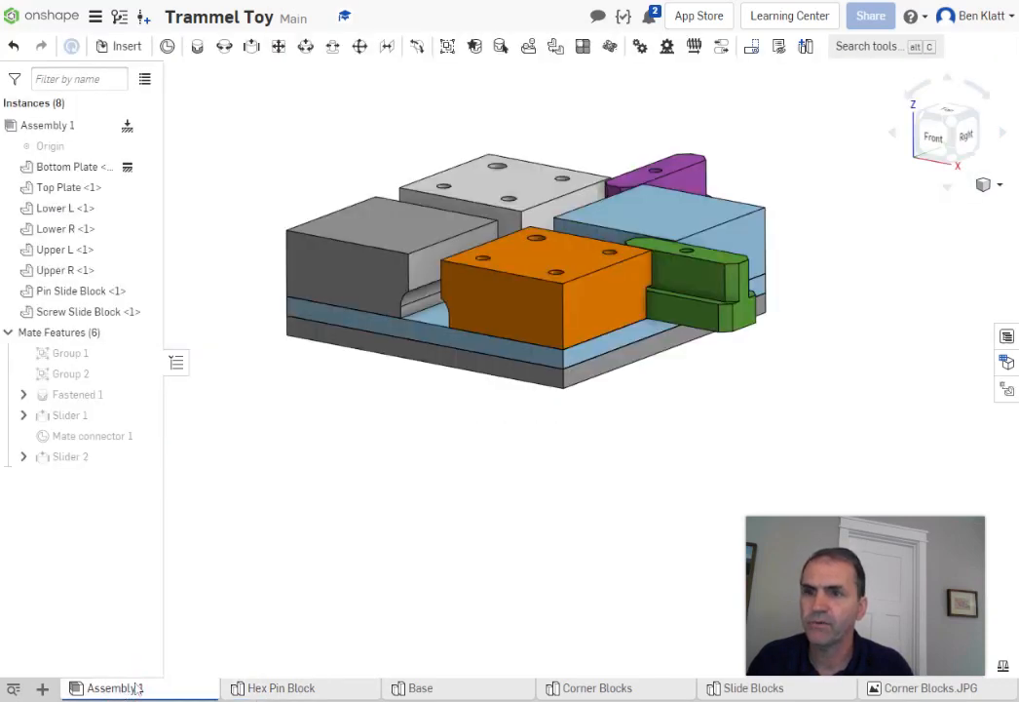
{"action": "scroll", "coordinate": [681, 435], "scroll_direction": "up", "scroll_amount": 3}
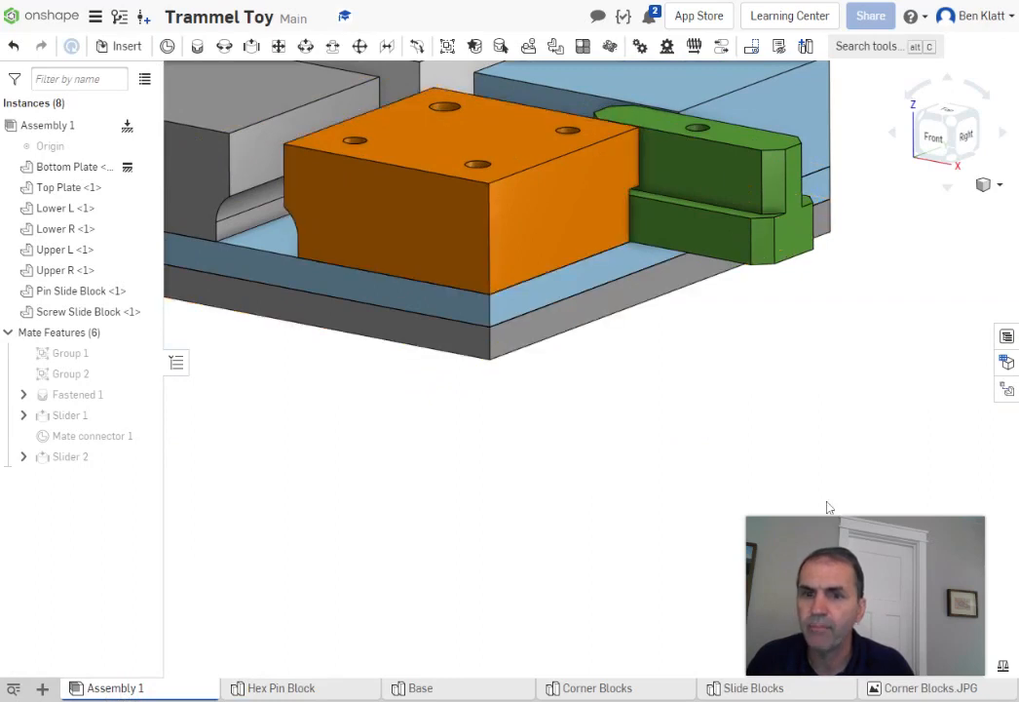
{"action": "mouse_move", "coordinate": [753, 572]}
{"action": "left_click_drag", "start_coordinate": [752, 579], "coordinate": [692, 576]}
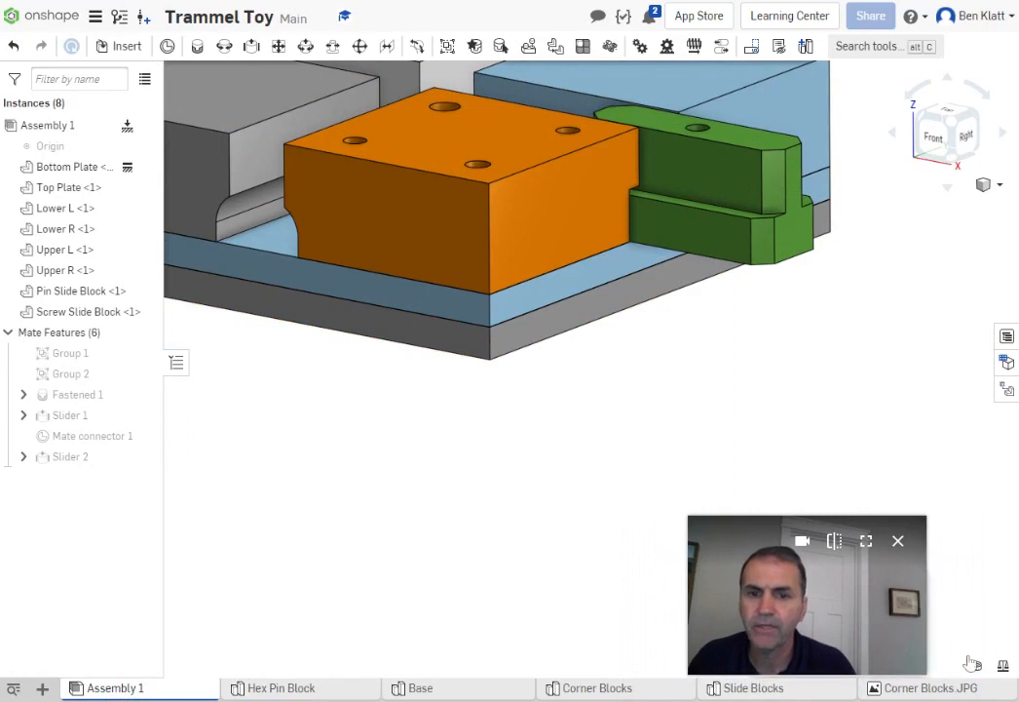
{"action": "left_click", "coordinate": [491, 332]}
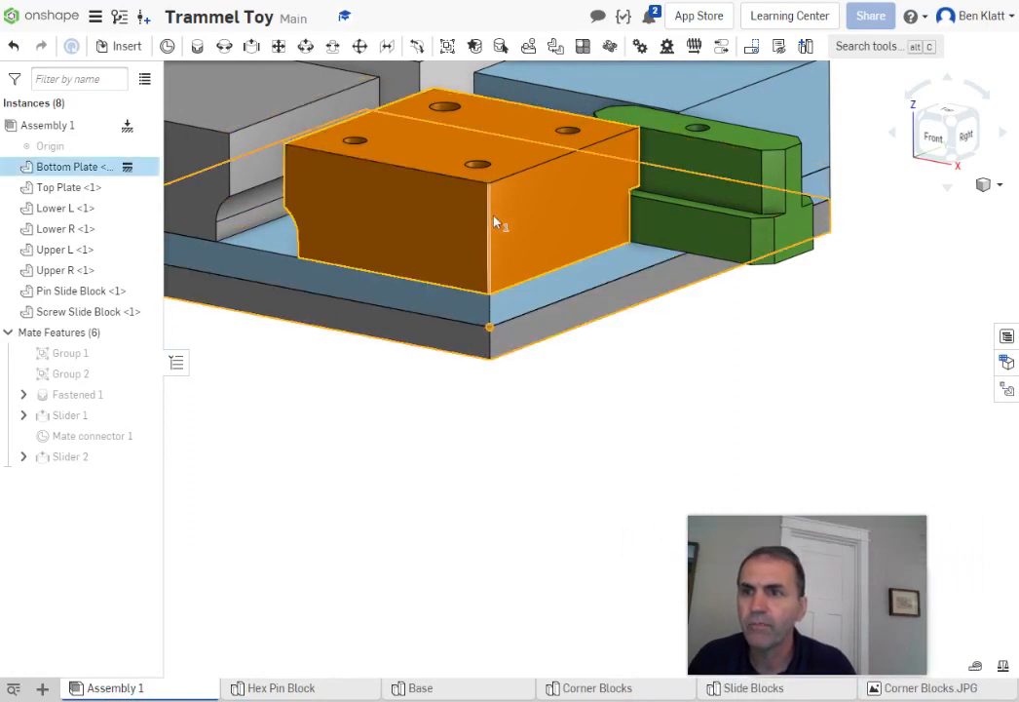
{"action": "left_click", "coordinate": [489, 188]}
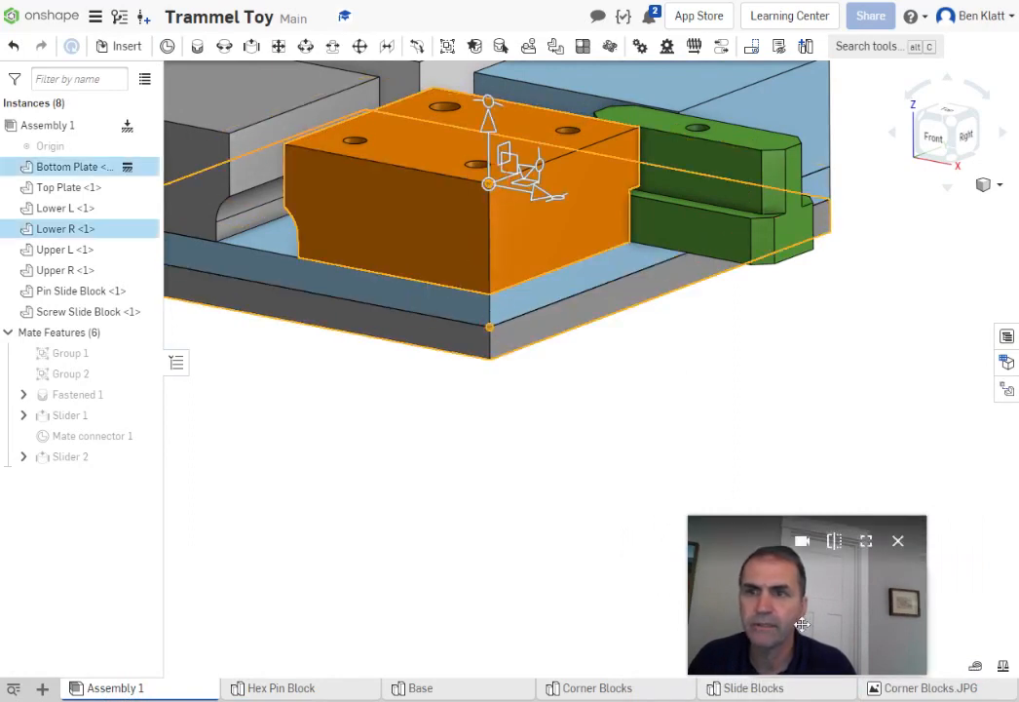
{"action": "left_click_drag", "start_coordinate": [706, 602], "coordinate": [517, 604]}
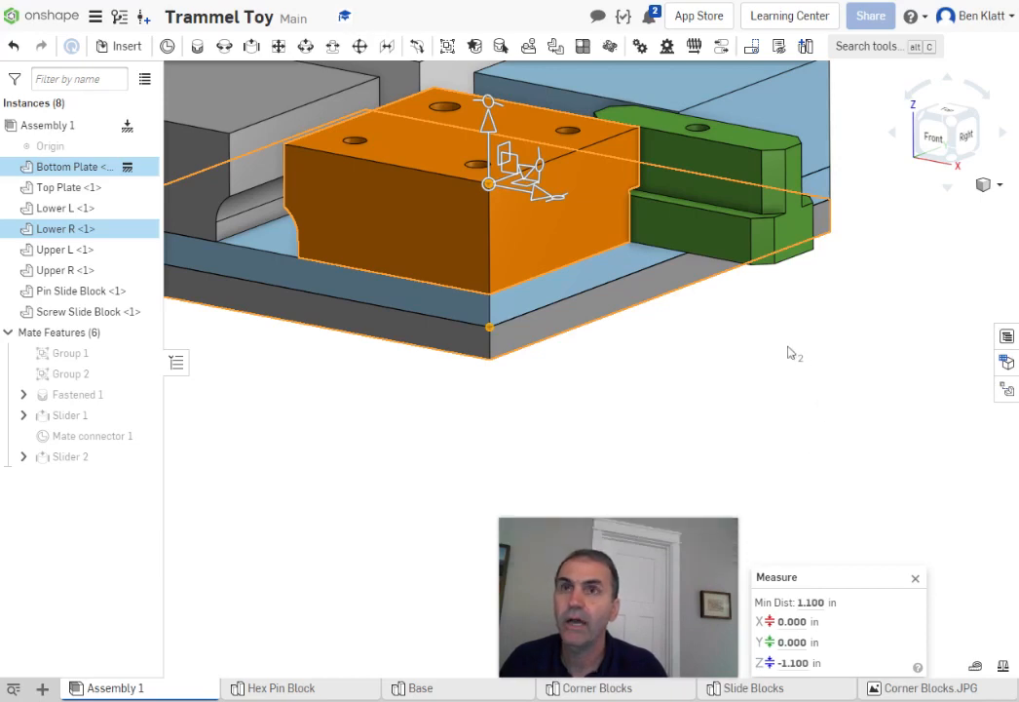
{"action": "left_click", "coordinate": [924, 578]}
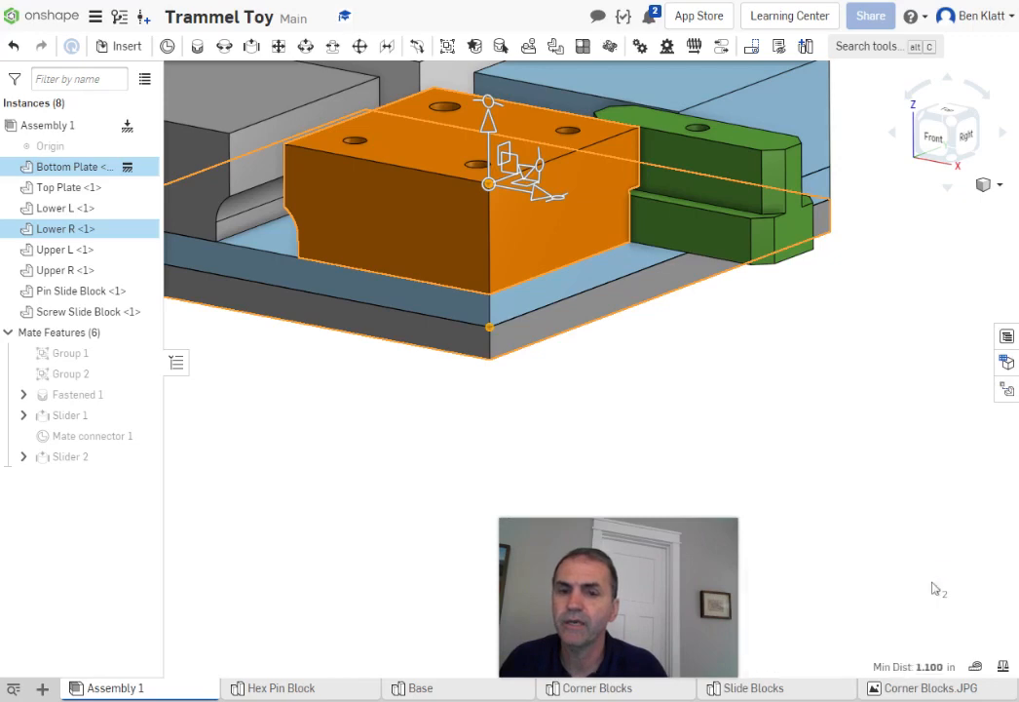
Clear the selection and measure from the Bottom Plate's lowest front corner to the top corner of the Lower R block
{"action": "left_click", "coordinate": [974, 668]}
{"action": "left_click", "coordinate": [887, 472]}
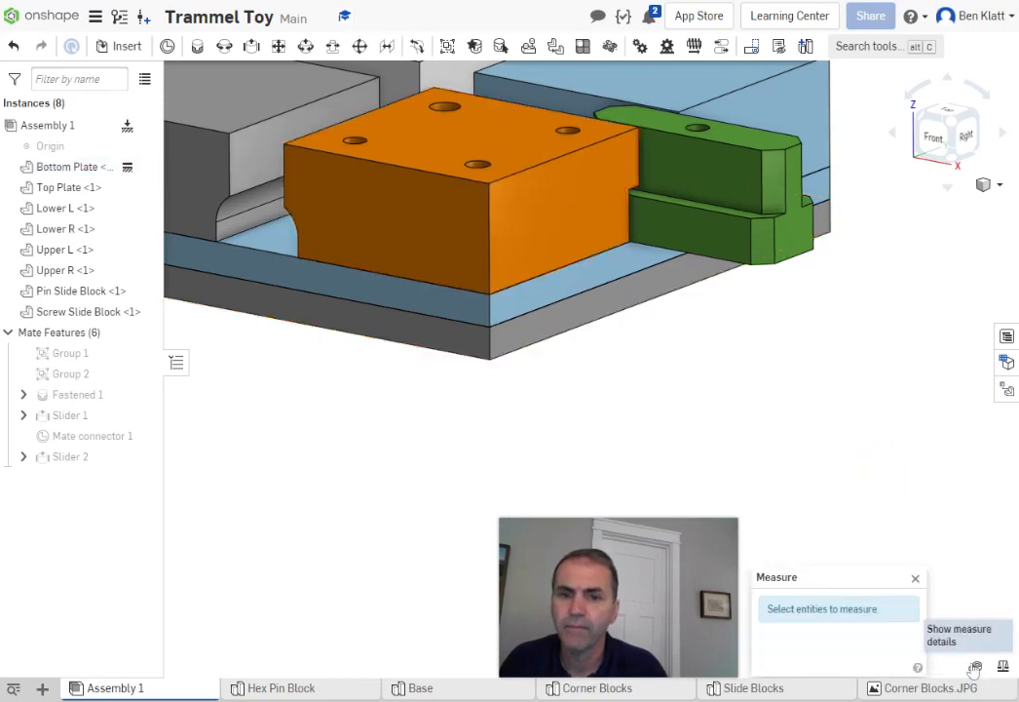
{"action": "left_click", "coordinate": [493, 361]}
{"action": "left_click", "coordinate": [488, 187]}
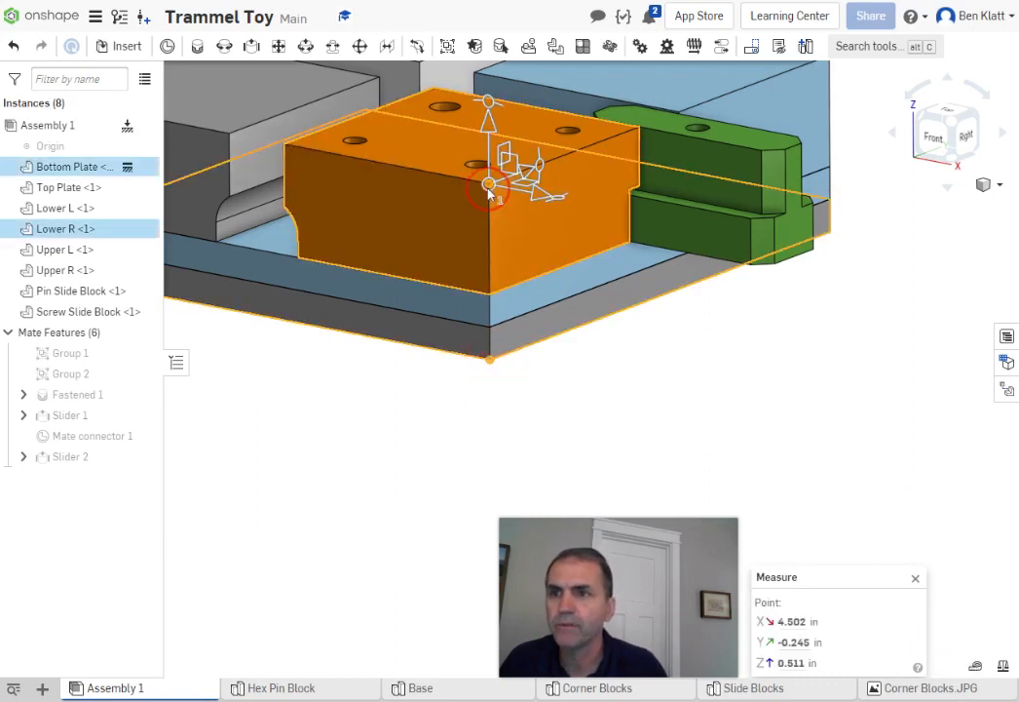
{"action": "left_click", "coordinate": [916, 581]}
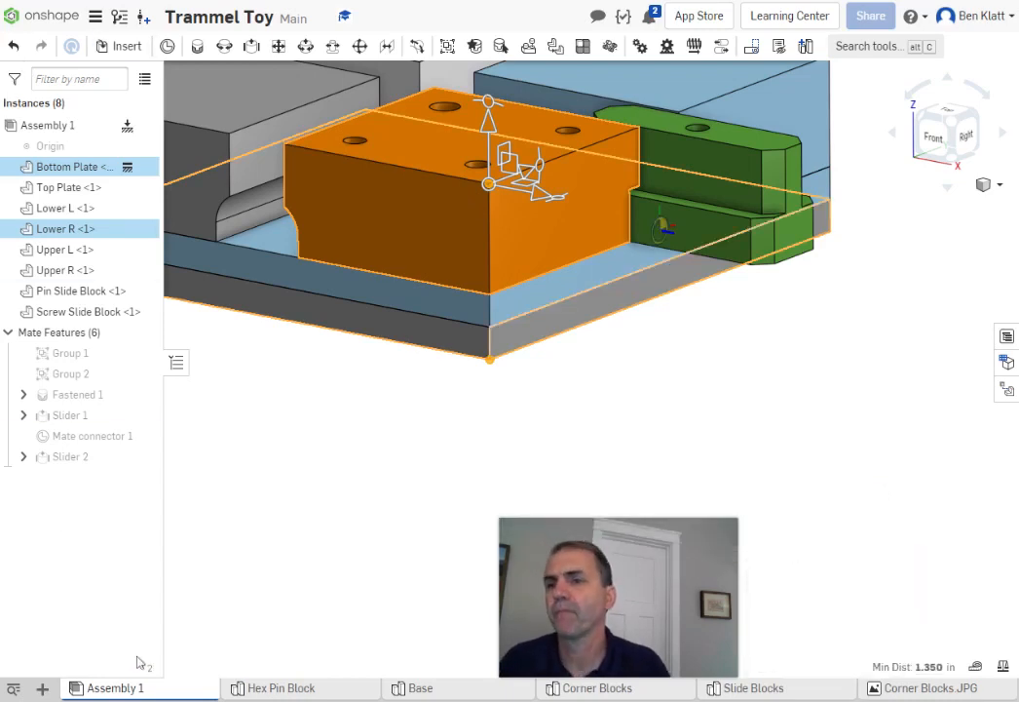
In the Hex Pin Block, extrude the circle inside the hexagon 1.35 in, adding it to Part 1, and hide Sketch 1
{"action": "left_click", "coordinate": [282, 688]}
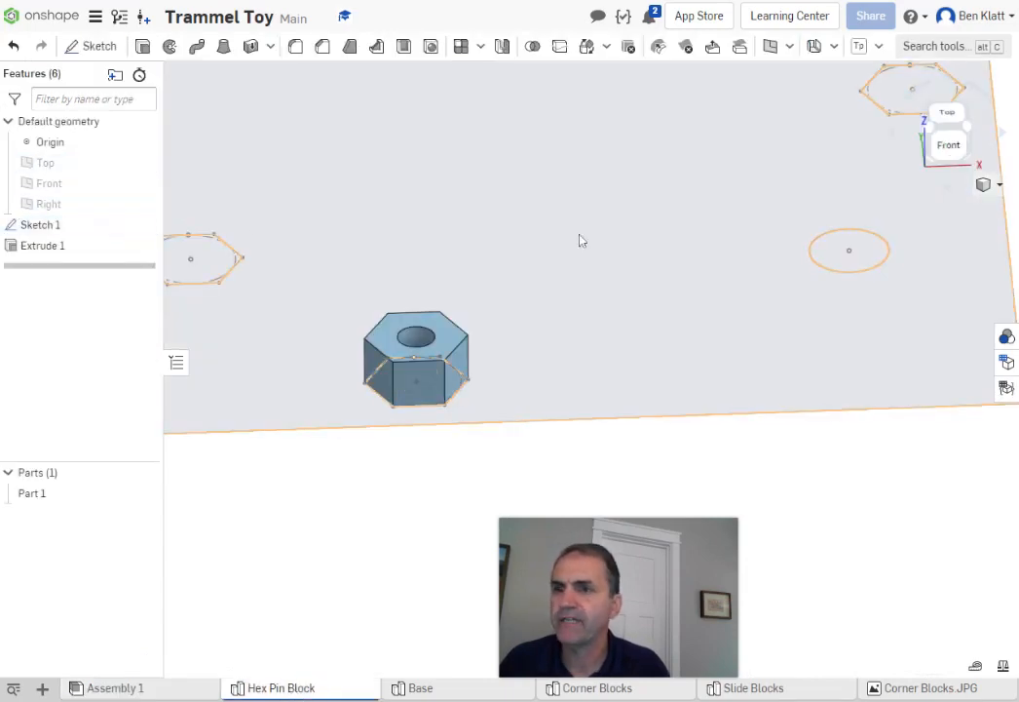
{"action": "right_click_drag", "start_coordinate": [545, 280], "coordinate": [546, 324]}
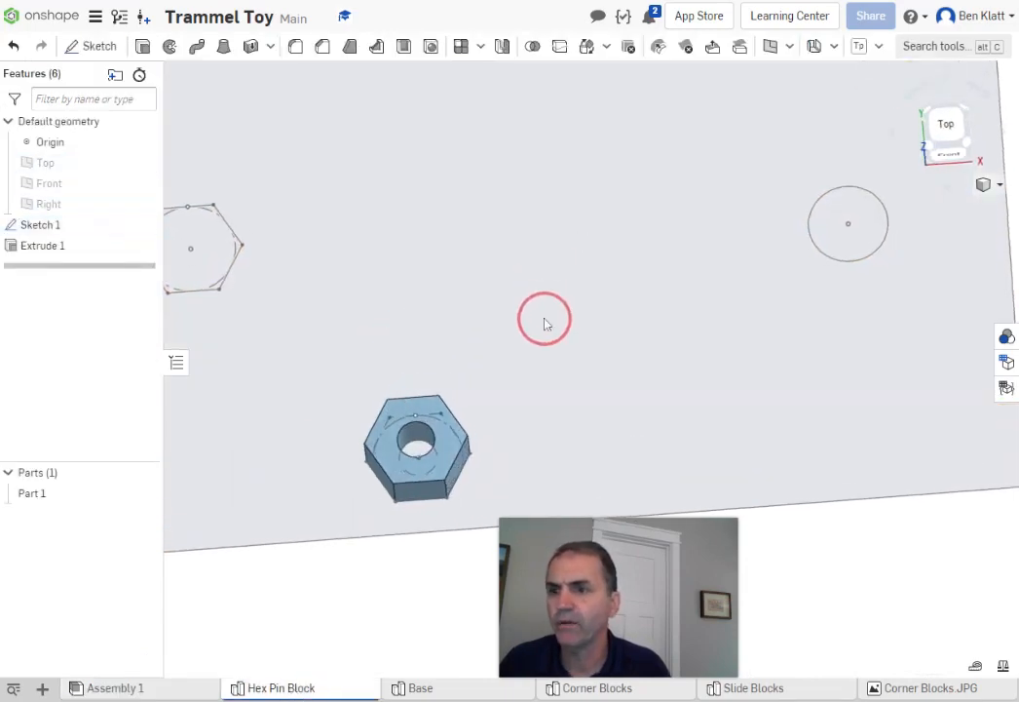
{"action": "left_click", "coordinate": [142, 46]}
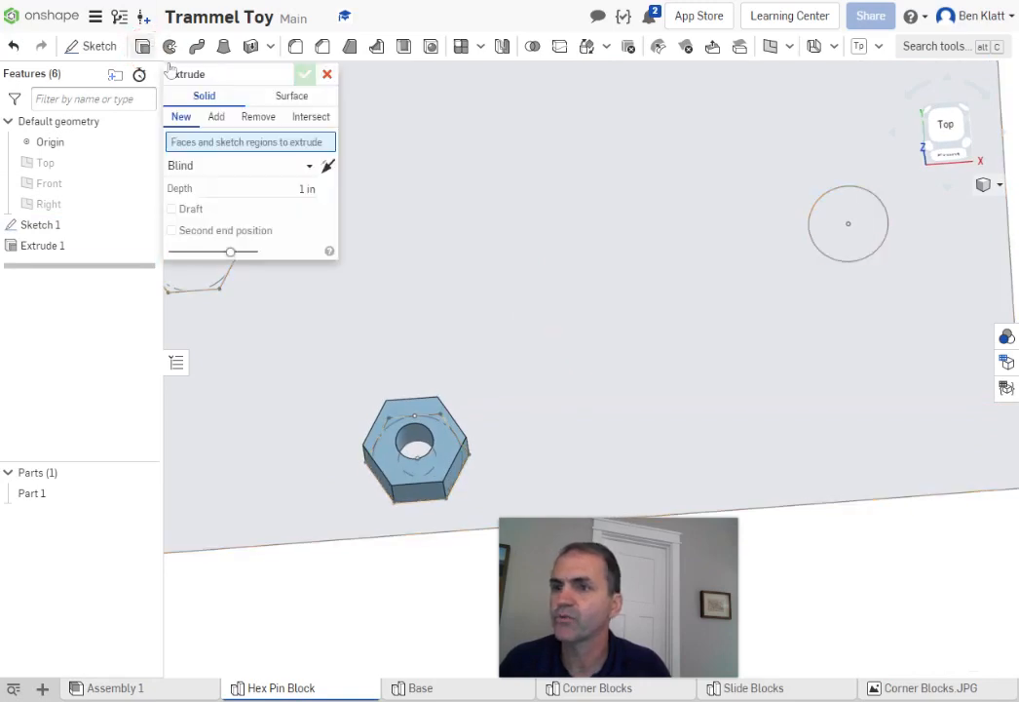
{"action": "scroll", "coordinate": [575, 305], "scroll_direction": "up", "scroll_amount": 4}
{"action": "middle_click_drag", "start_coordinate": [527, 345], "coordinate": [668, 29]}
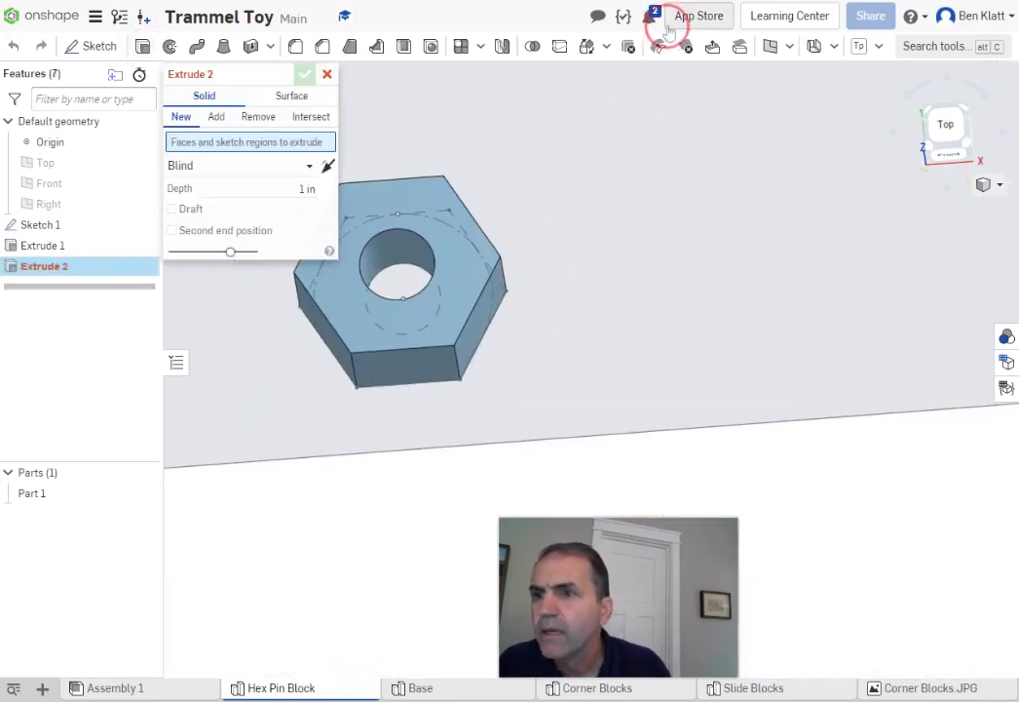
{"action": "left_click", "coordinate": [400, 286]}
{"action": "right_click_drag", "start_coordinate": [662, 305], "coordinate": [658, 246]}
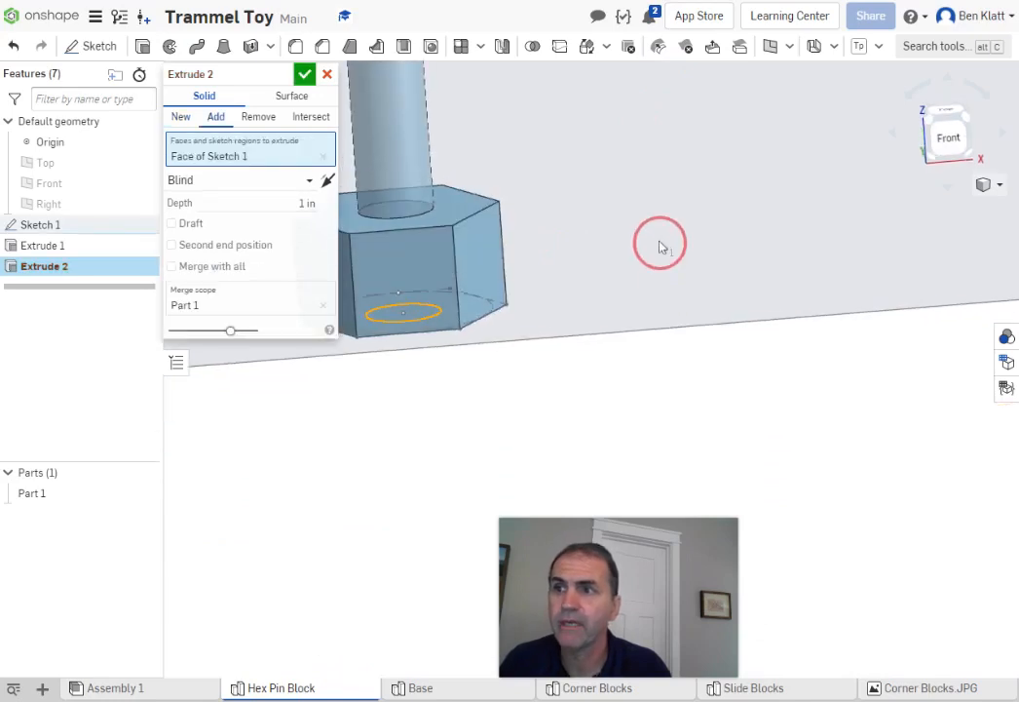
{"action": "left_click", "coordinate": [306, 203]}
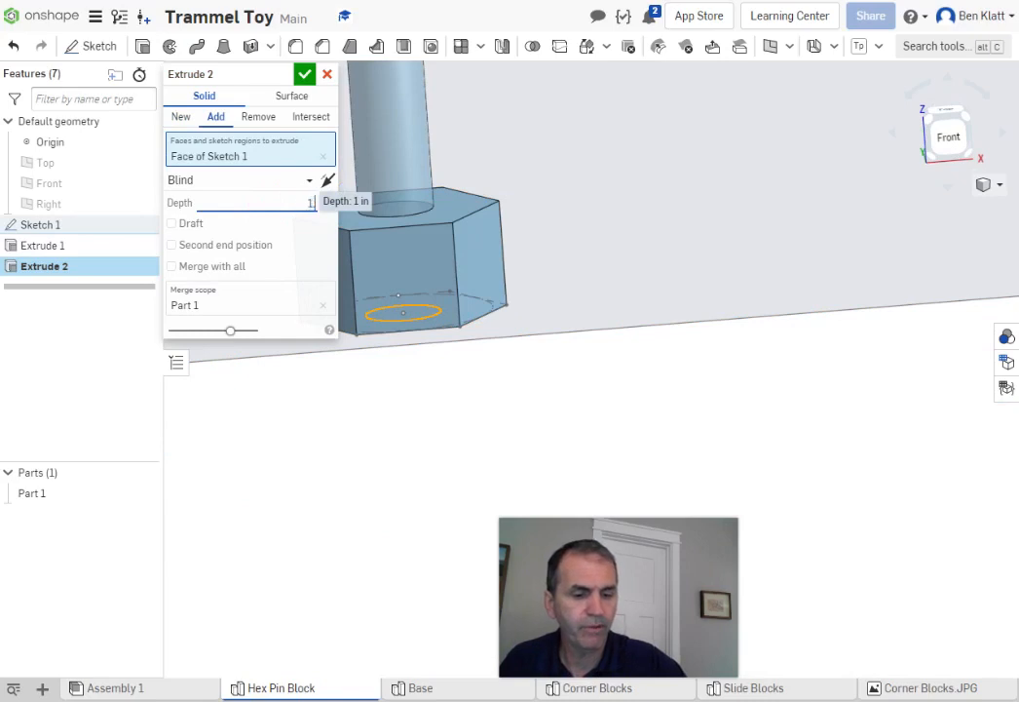
{"action": "type", "text": "1.35"}
{"action": "key", "text": "Return"}
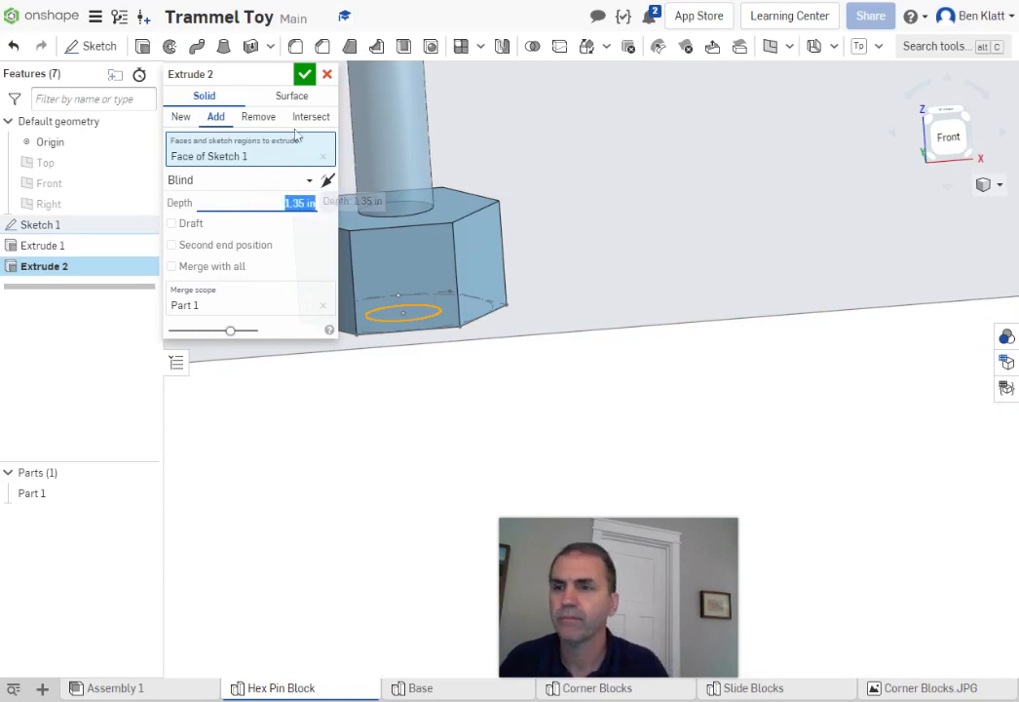
{"action": "scroll", "coordinate": [631, 414], "scroll_direction": "down", "scroll_amount": 1}
{"action": "scroll", "coordinate": [635, 414], "scroll_direction": "down", "scroll_amount": 2}
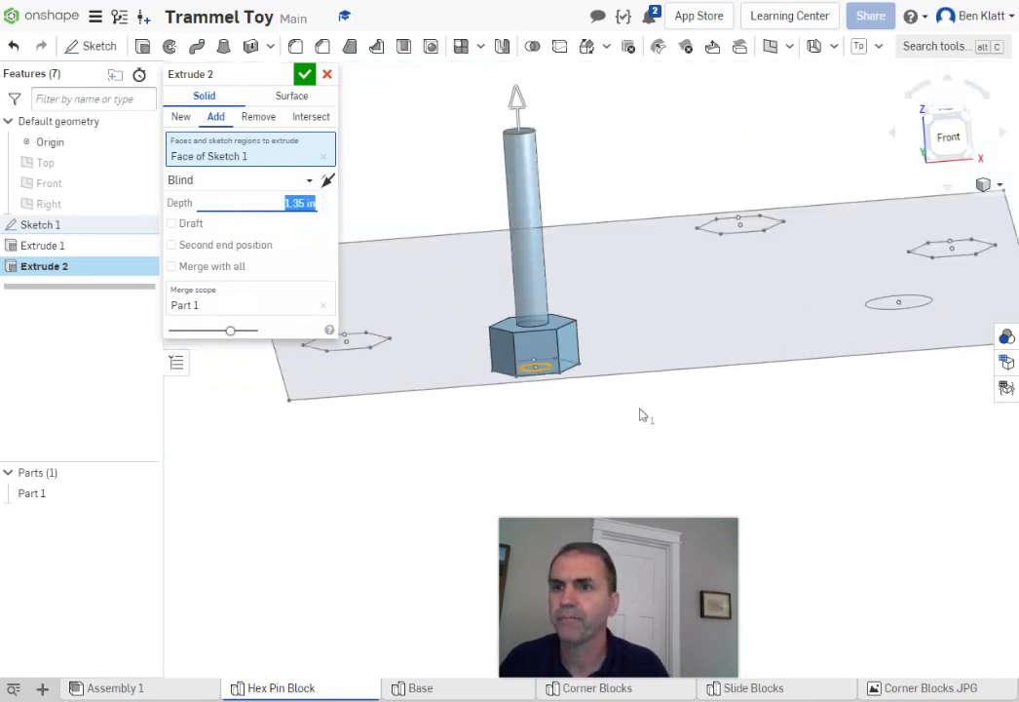
{"action": "left_click", "coordinate": [305, 75]}
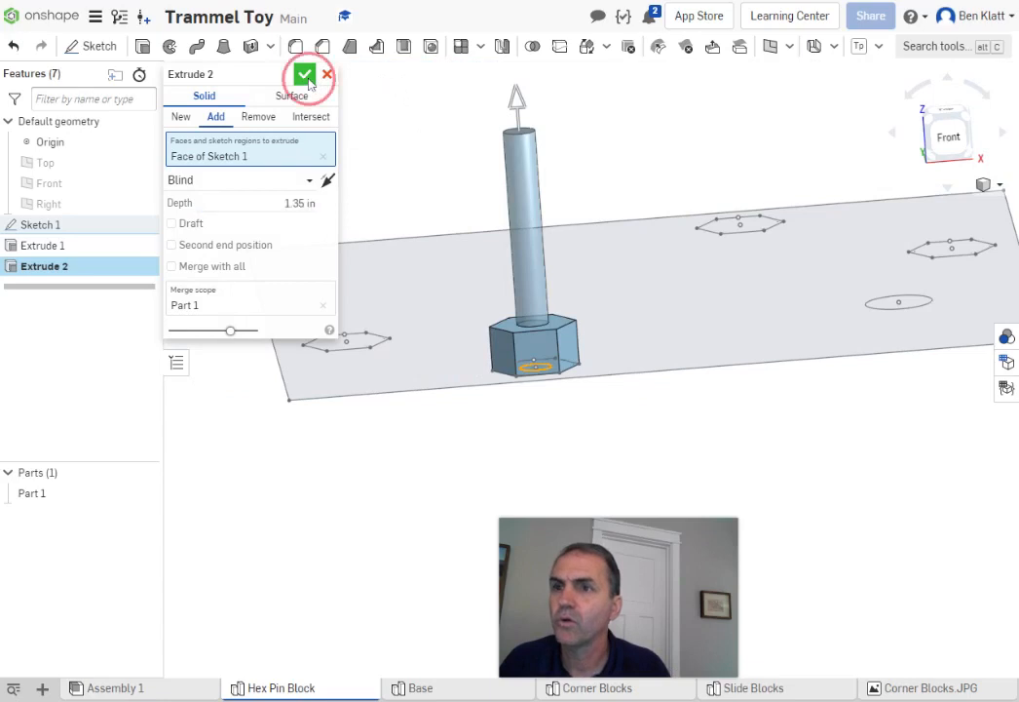
{"action": "left_click", "coordinate": [143, 226]}
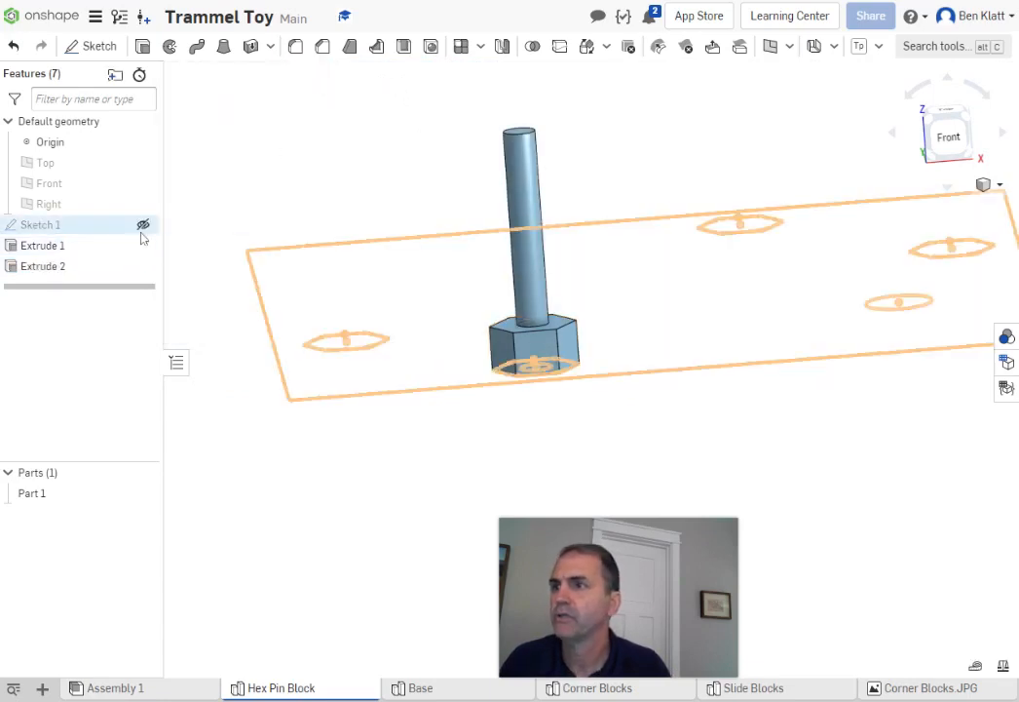
Set the appearance of Part 1 to orange (#F88701) and return to Assembly 1
{"action": "right_click_drag", "start_coordinate": [708, 417], "coordinate": [741, 402]}
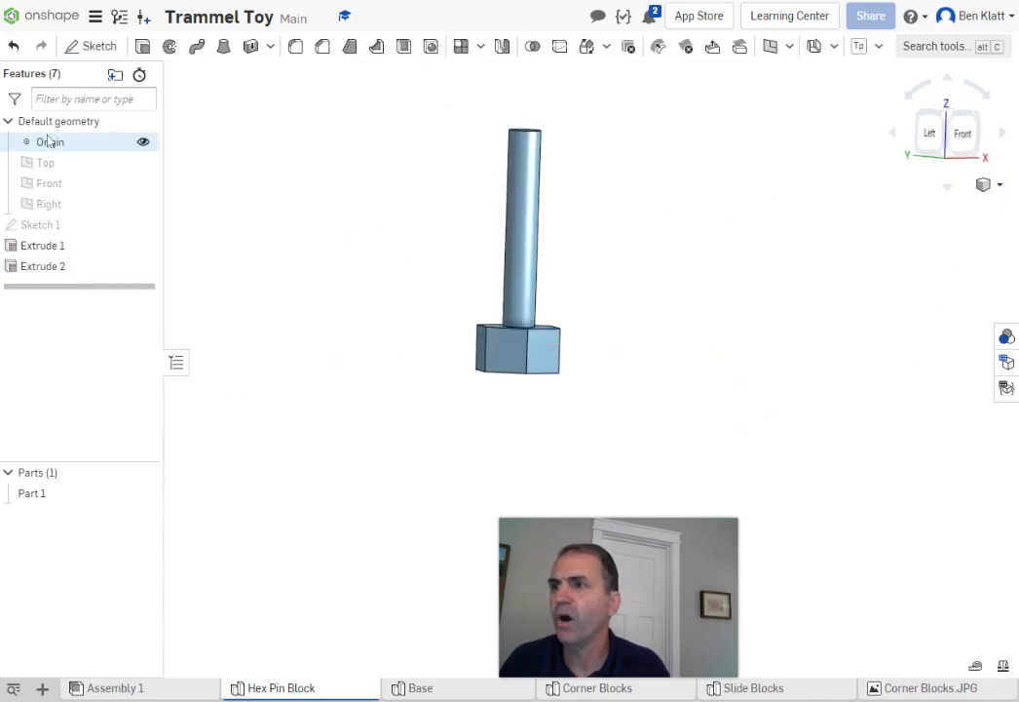
{"action": "left_click", "coordinate": [33, 495]}
{"action": "right_click", "coordinate": [33, 495]}
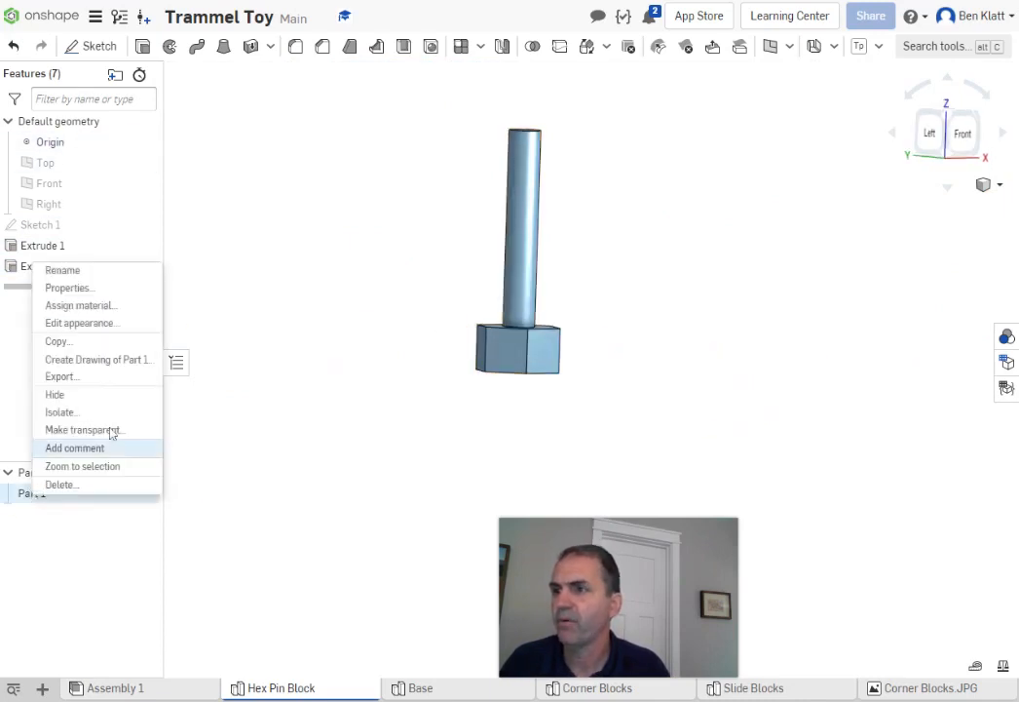
{"action": "left_click", "coordinate": [86, 324]}
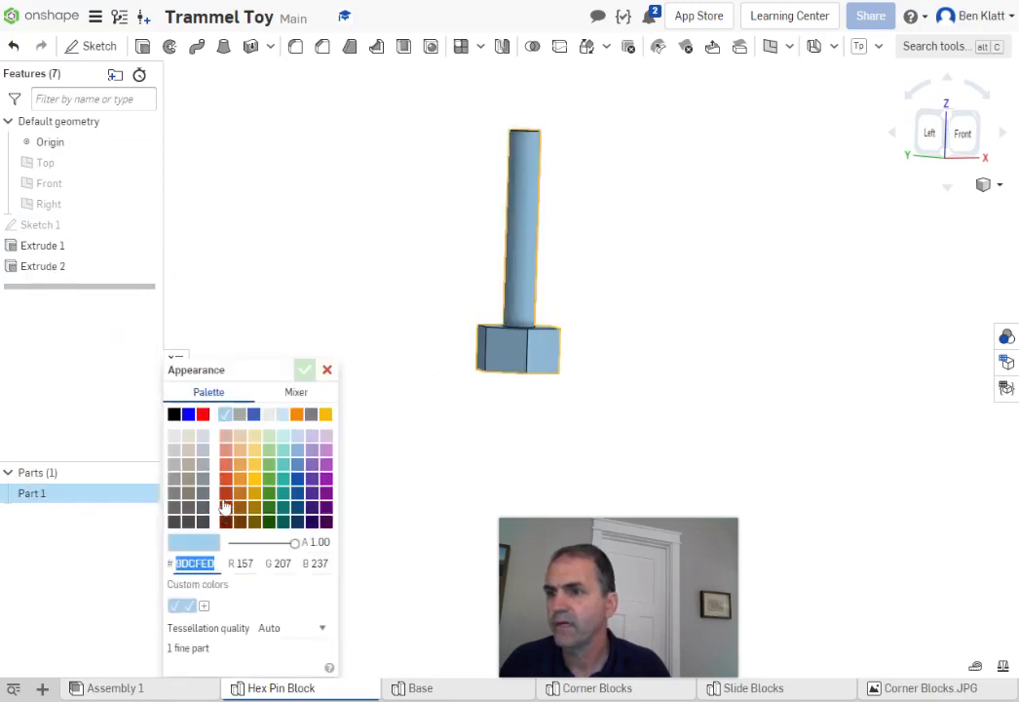
{"action": "left_click", "coordinate": [297, 415]}
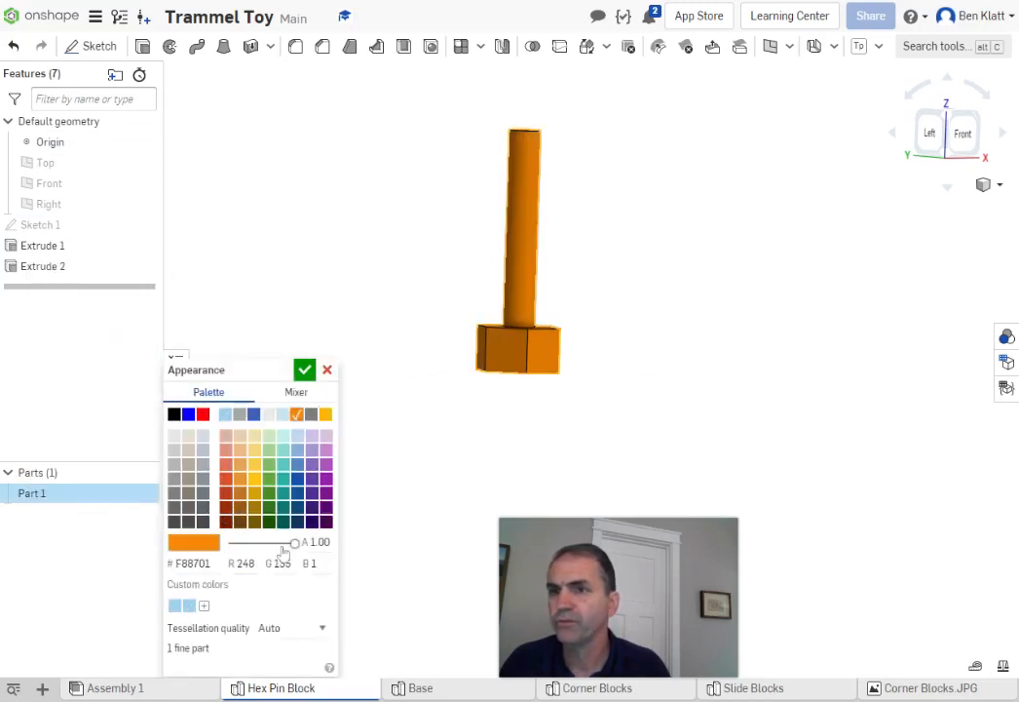
{"action": "left_click", "coordinate": [304, 369]}
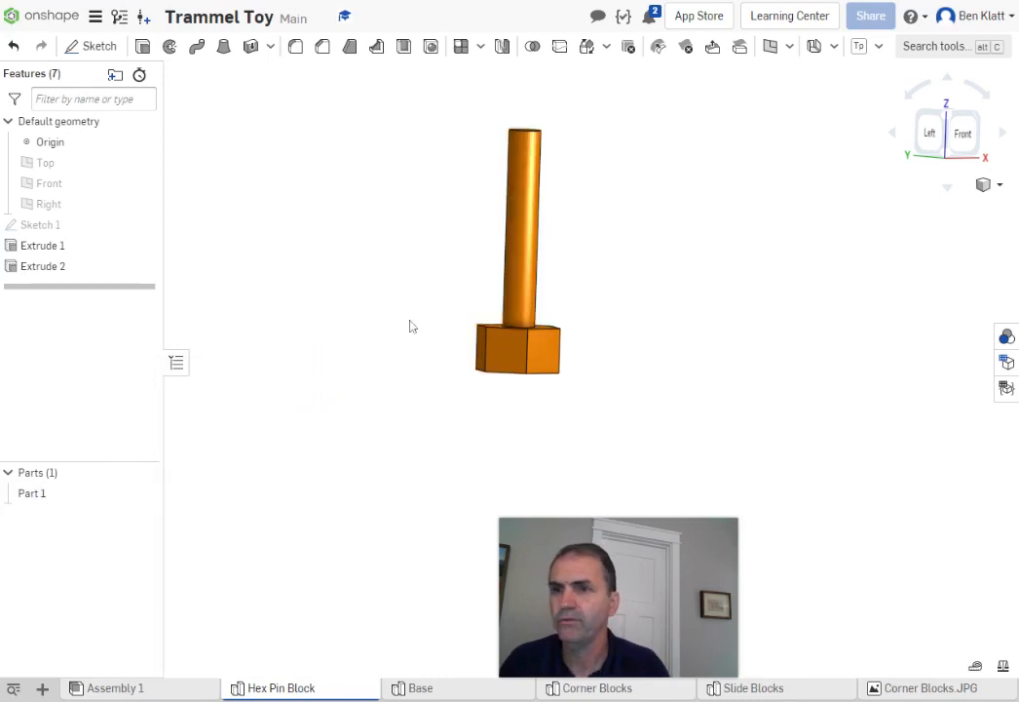
{"action": "right_click_drag", "start_coordinate": [706, 292], "coordinate": [704, 310]}
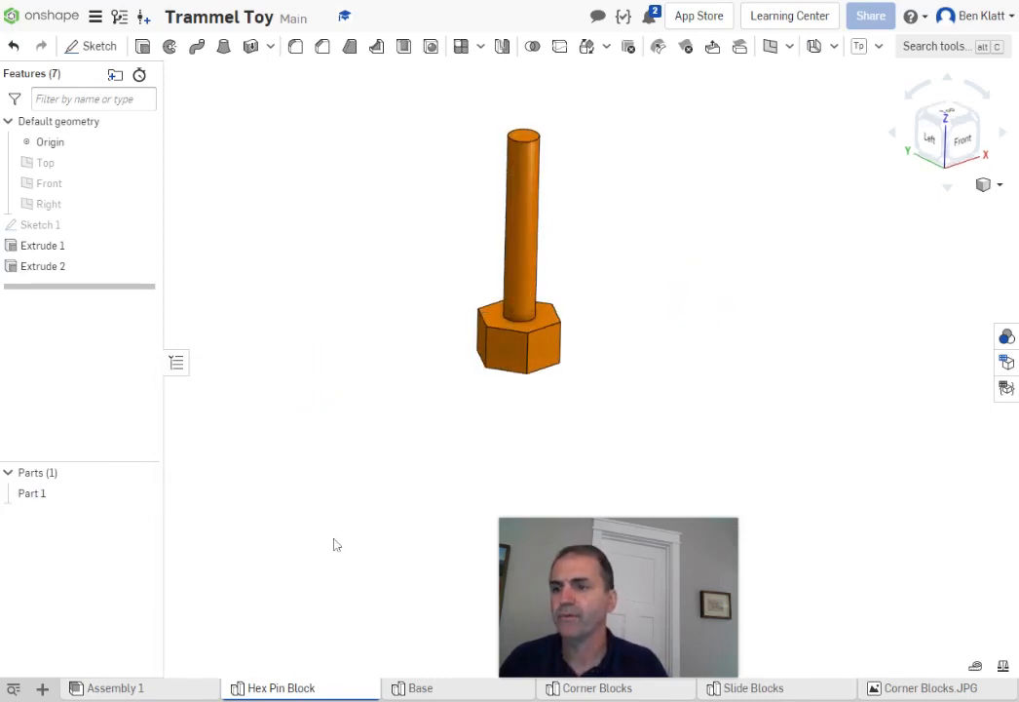
{"action": "scroll", "coordinate": [204, 479], "scroll_direction": "down", "scroll_amount": 2}
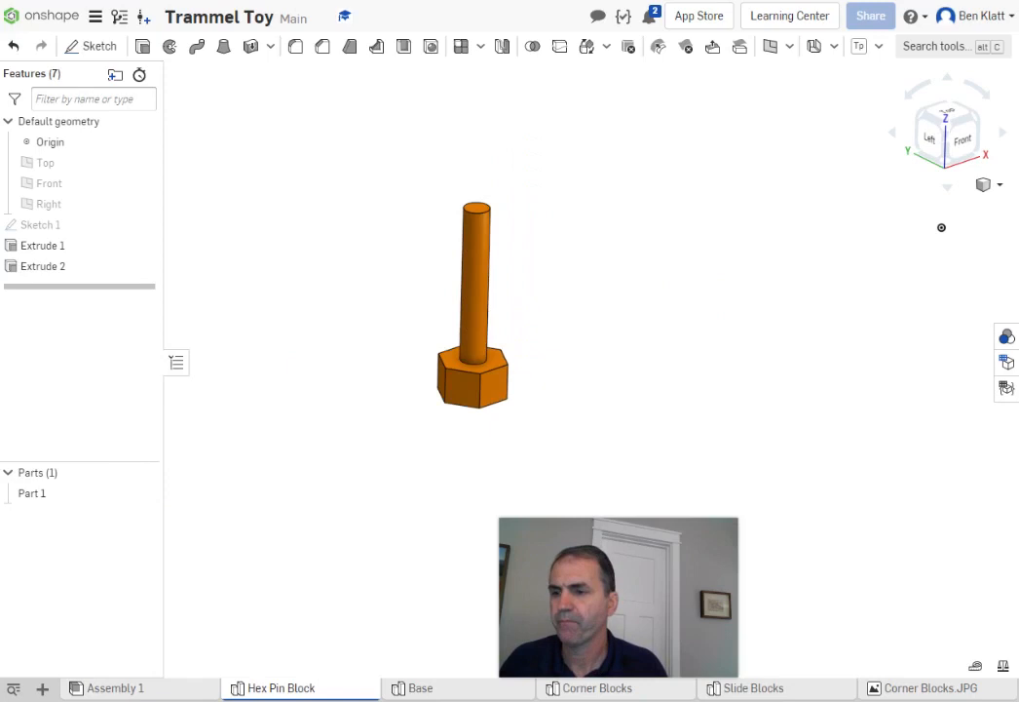
{"action": "left_click", "coordinate": [137, 690]}
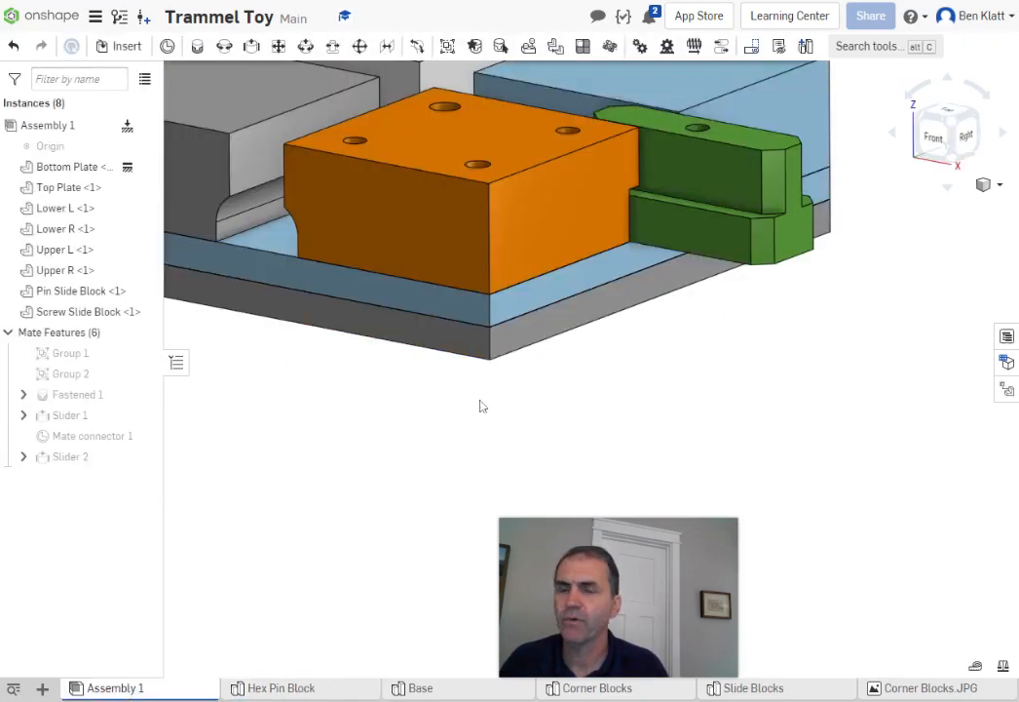
Insert a Hex Pin Block from the current document into Assembly 1, place it beside the plates, and undo that placement
{"action": "scroll", "coordinate": [686, 427], "scroll_direction": "down", "scroll_amount": 3}
{"action": "right_click_drag", "start_coordinate": [735, 414], "coordinate": [773, 398]}
{"action": "left_click", "coordinate": [113, 46]}
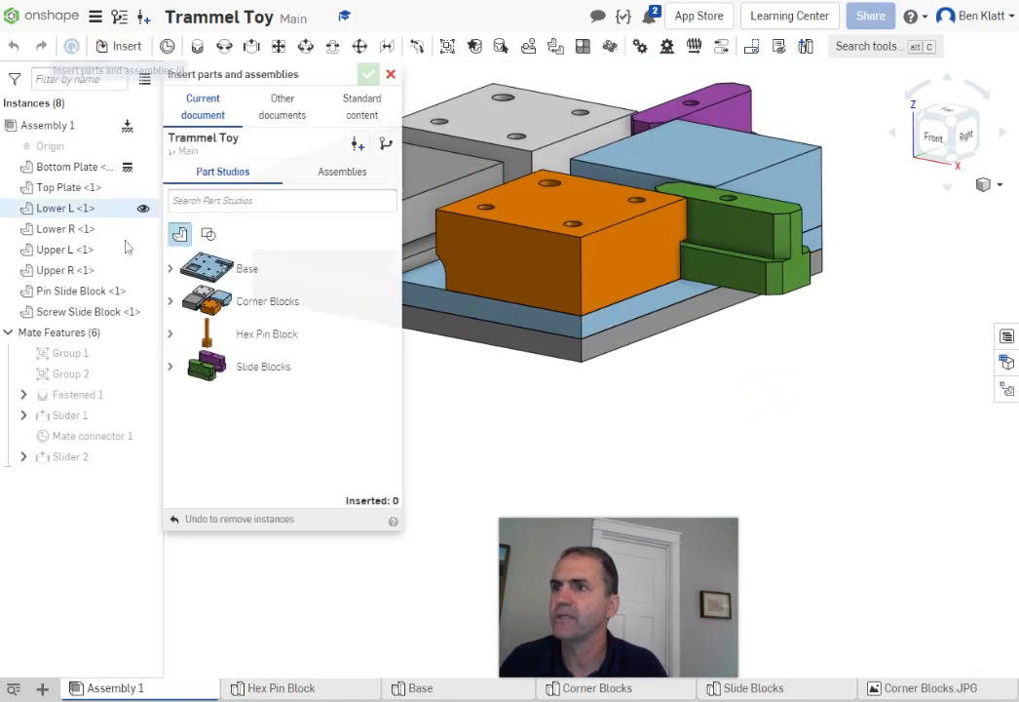
{"action": "left_click", "coordinate": [271, 335]}
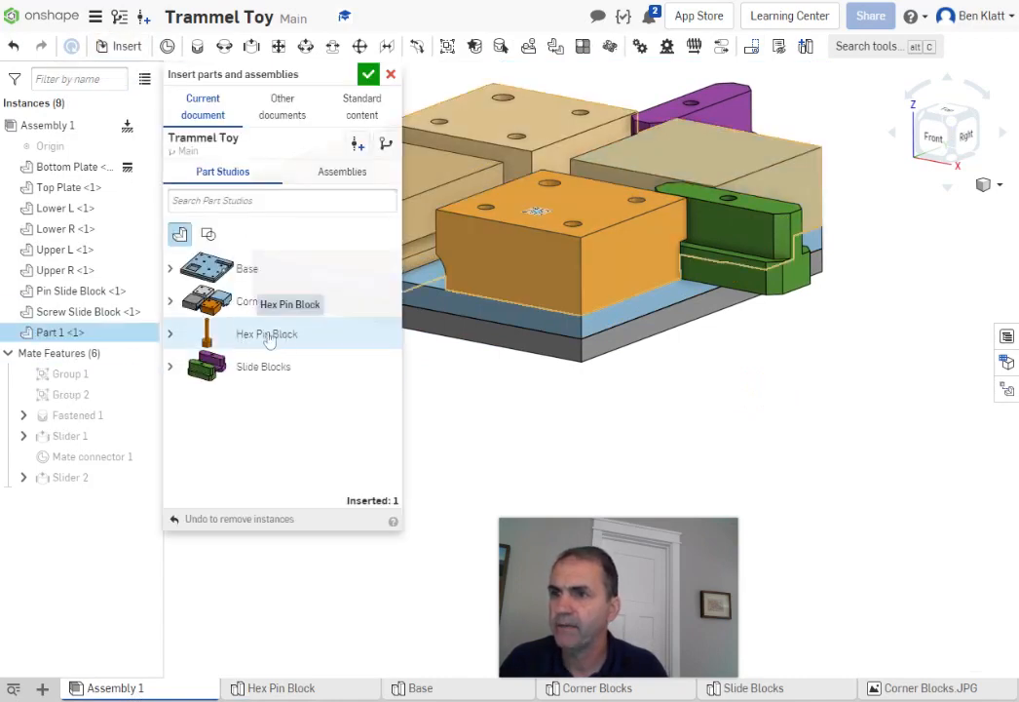
{"action": "left_click", "coordinate": [883, 407]}
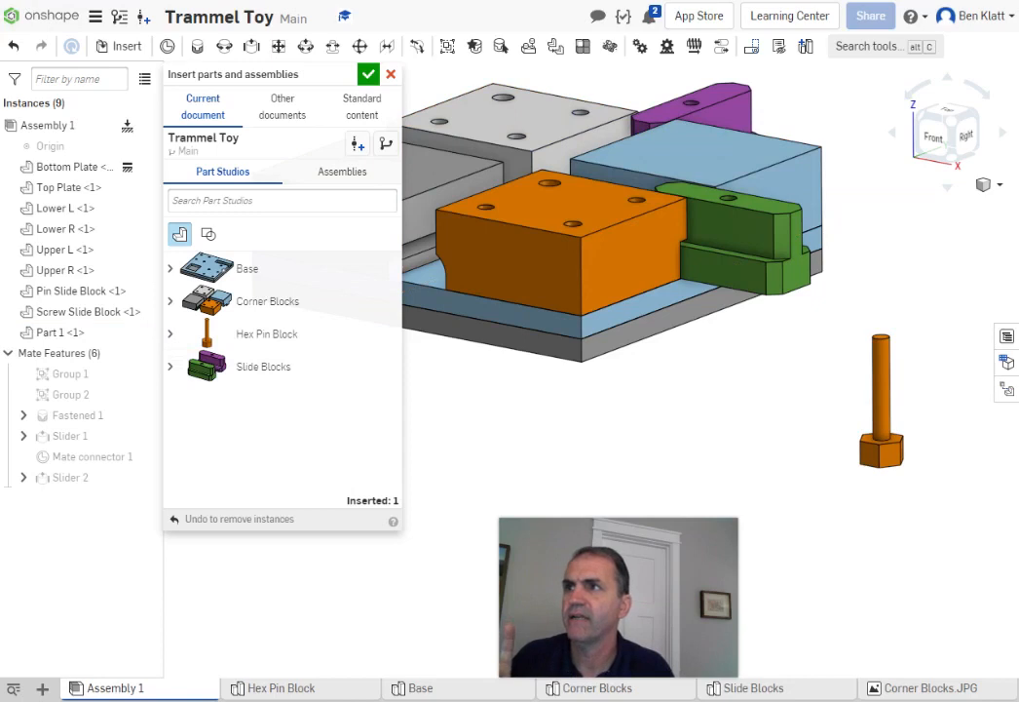
{"action": "left_click", "coordinate": [19, 49]}
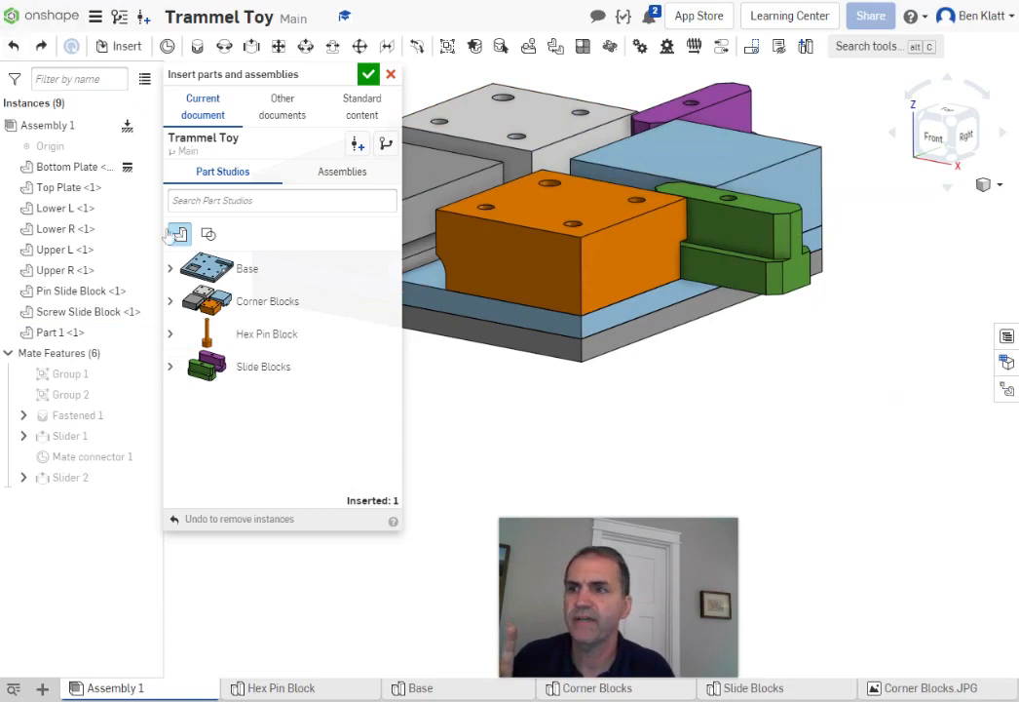
{"action": "left_click", "coordinate": [265, 336]}
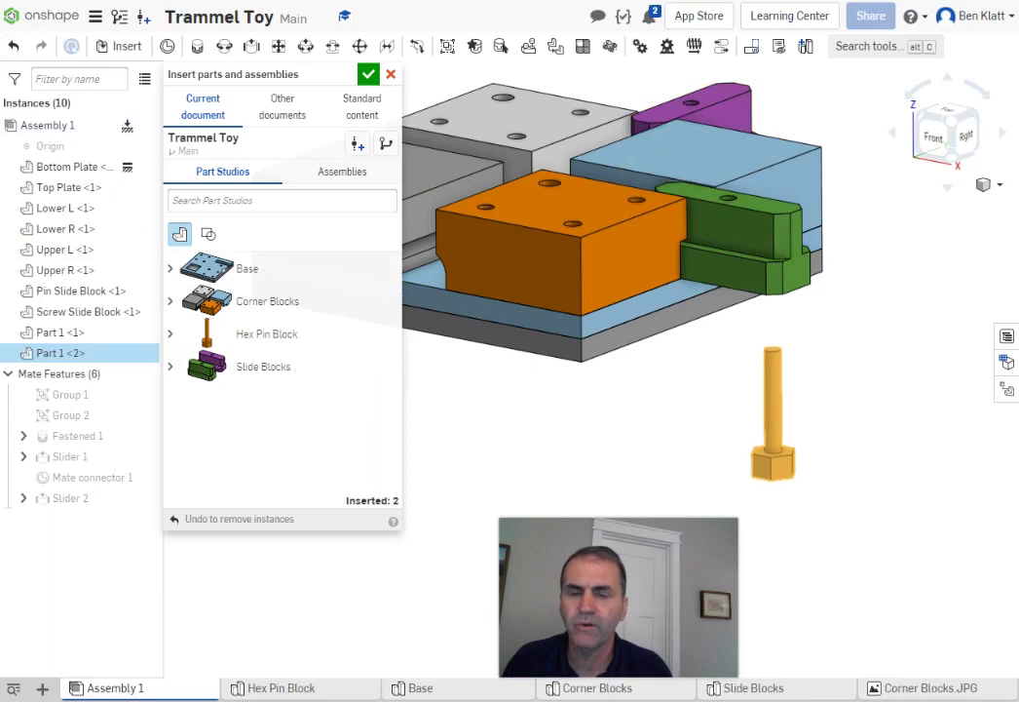
{"action": "right_click", "coordinate": [794, 418]}
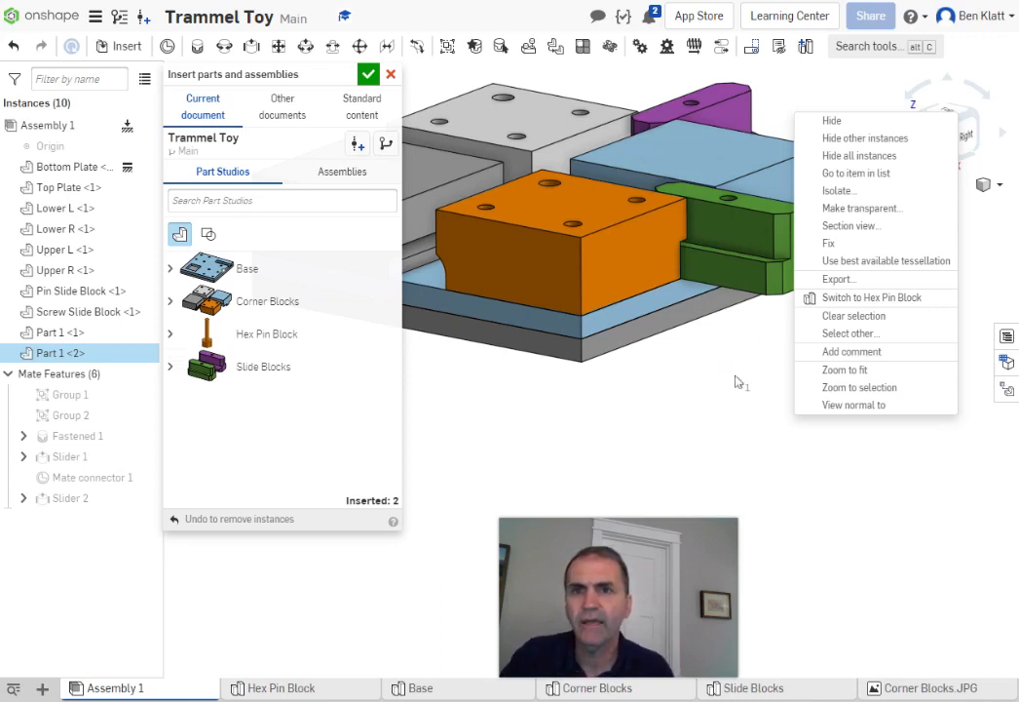
{"action": "key", "text": "ctrl+z"}
Insert four more Hex Pin Block instances, placing them separately in the empty space in front of the green slide block, and finish inserting
{"action": "left_click", "coordinate": [246, 335]}
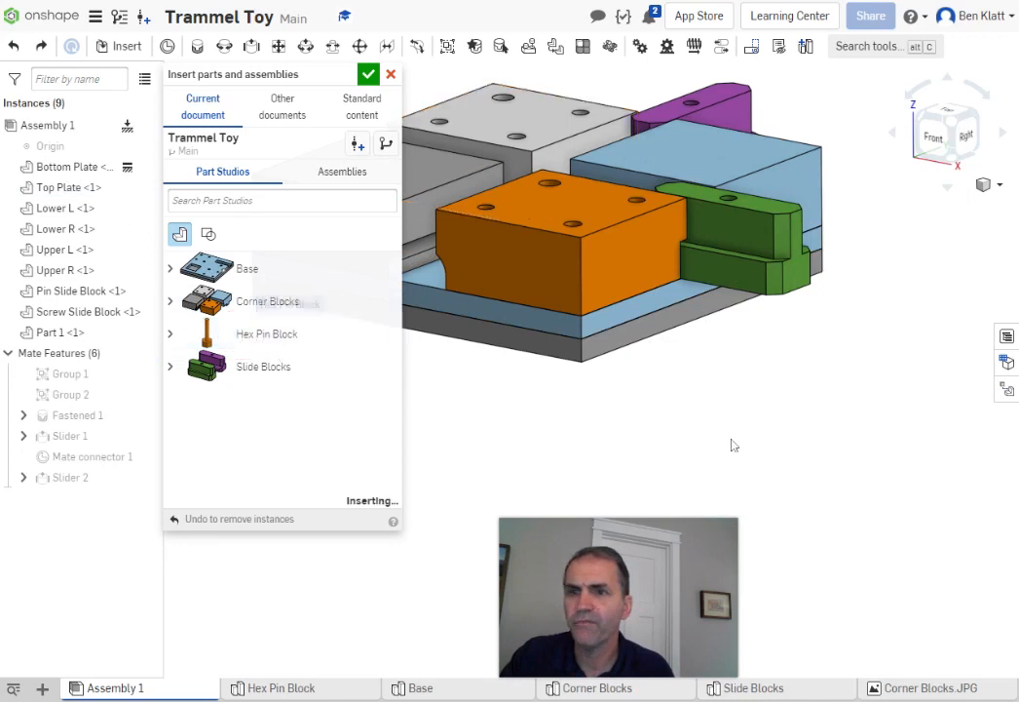
{"action": "left_click_drag", "start_coordinate": [807, 383], "coordinate": [803, 407]}
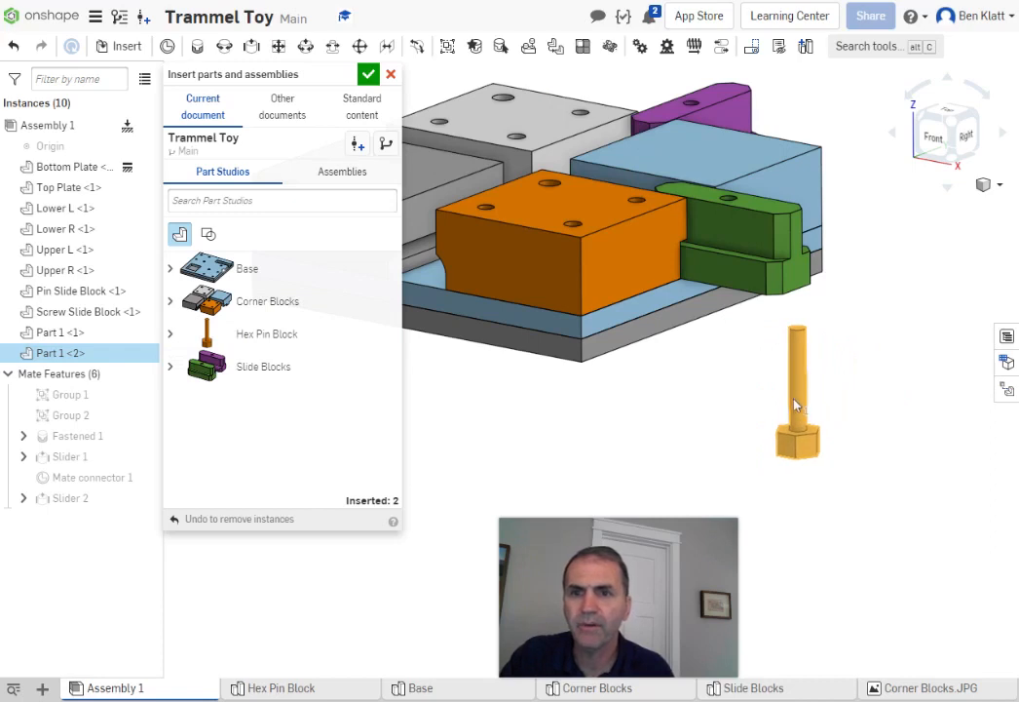
{"action": "left_click", "coordinate": [863, 402]}
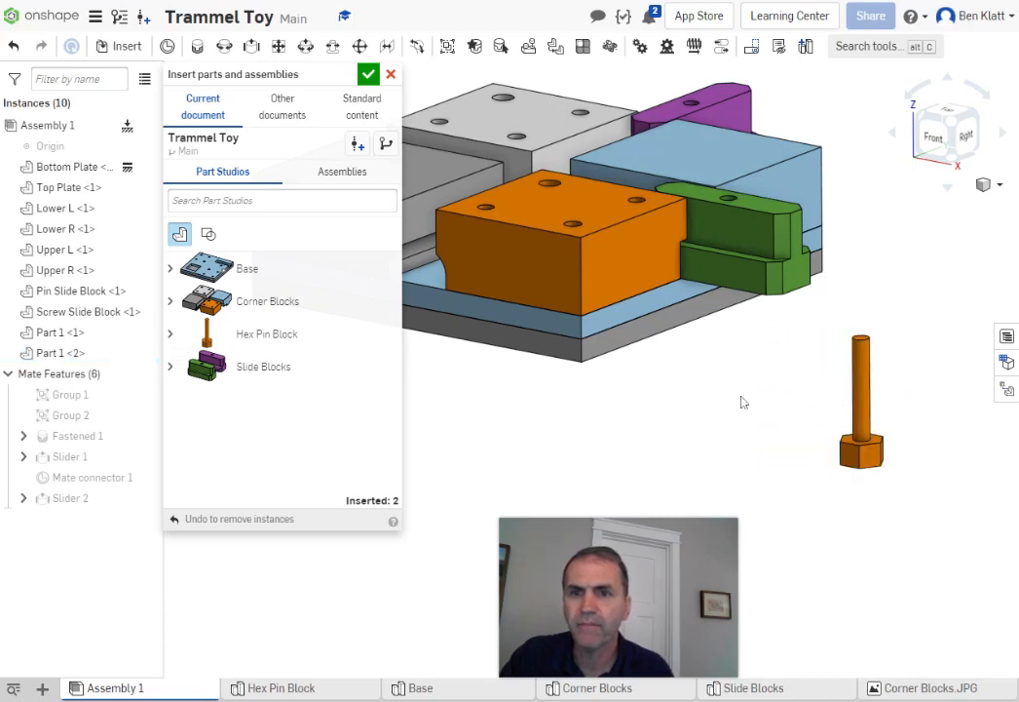
{"action": "left_click", "coordinate": [234, 334]}
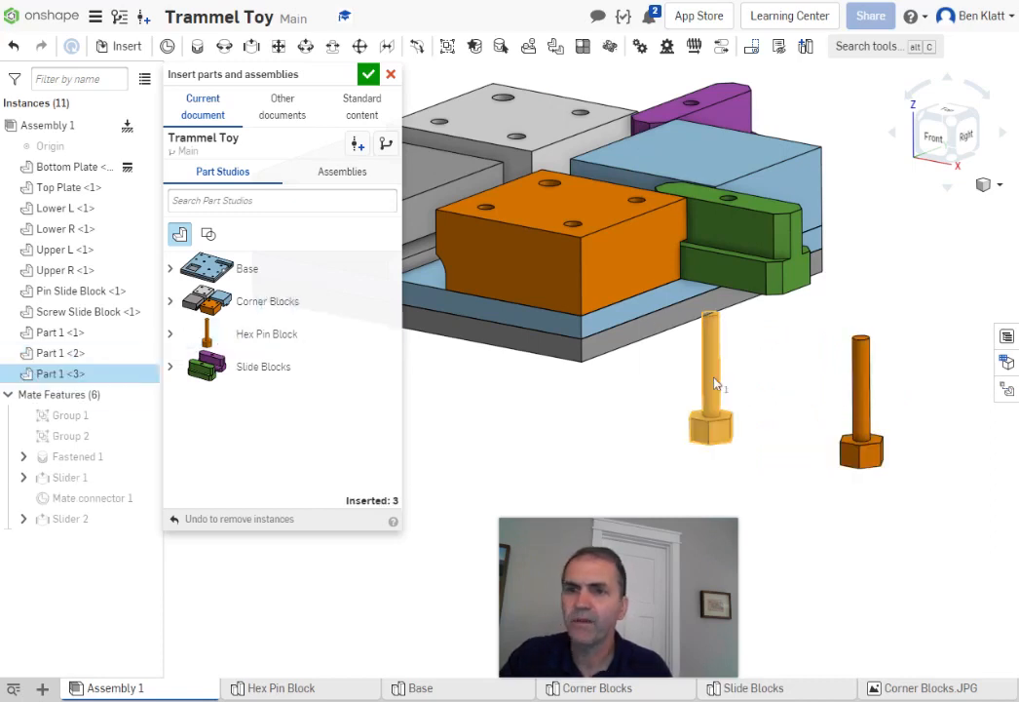
{"action": "left_click", "coordinate": [777, 393]}
{"action": "left_click", "coordinate": [295, 340]}
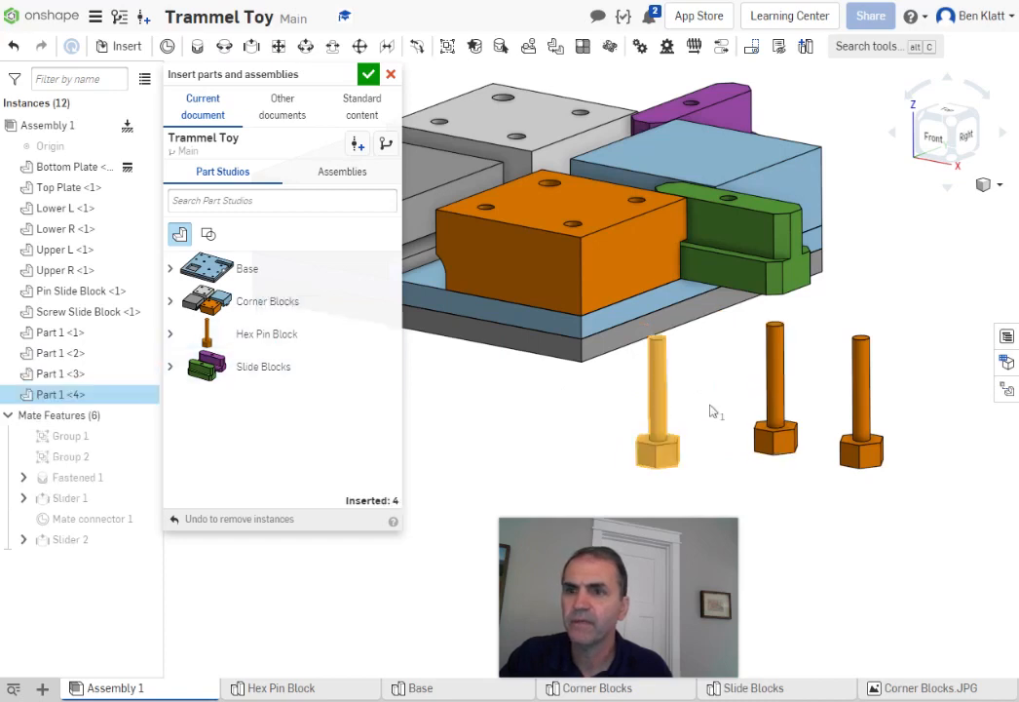
{"action": "left_click", "coordinate": [710, 410]}
{"action": "left_click", "coordinate": [277, 334]}
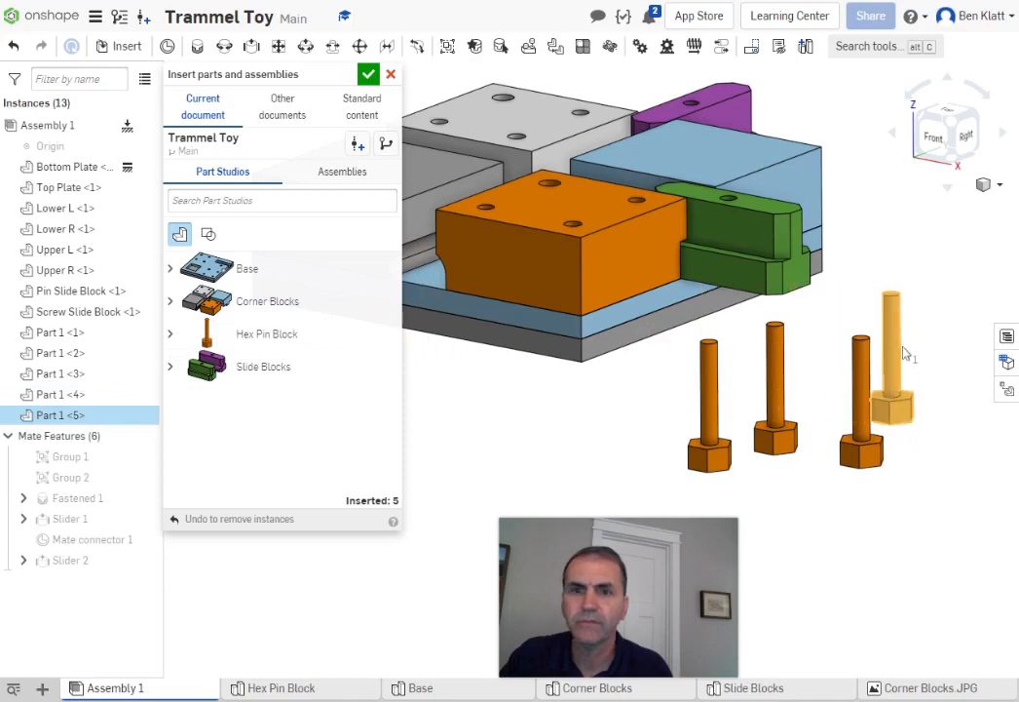
{"action": "left_click", "coordinate": [921, 339]}
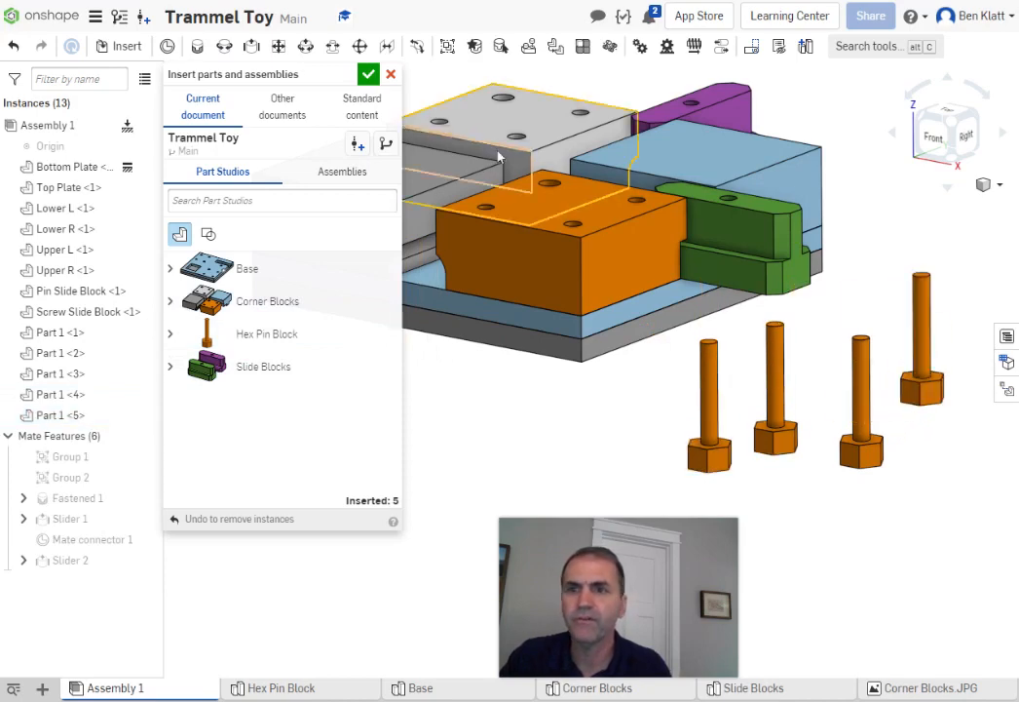
{"action": "left_click", "coordinate": [368, 75]}
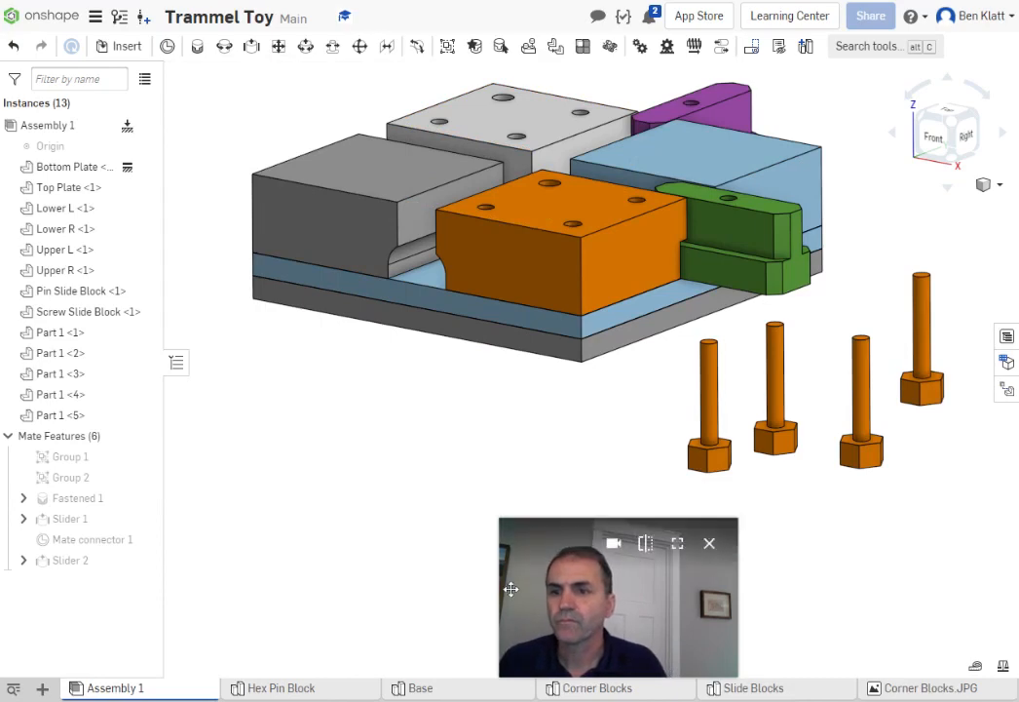
{"action": "left_click_drag", "start_coordinate": [510, 602], "coordinate": [780, 603]}
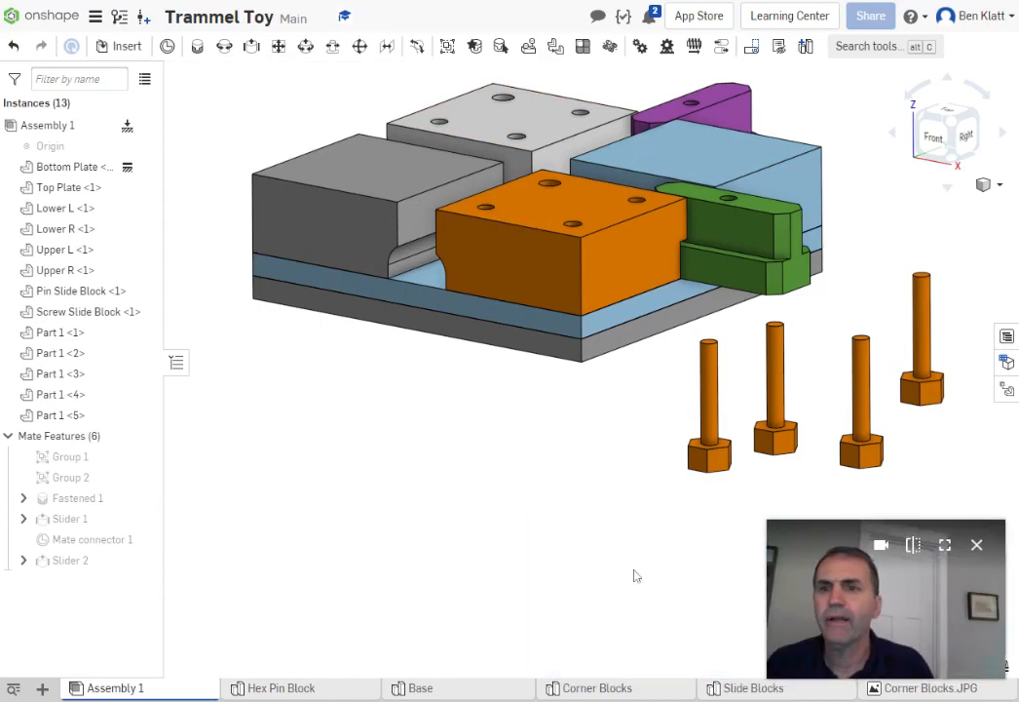
Fasten Part 1 <4> into the Bottom Plate's hexagonal pocket beneath the orange corner block's front edge, matching edge midpoints of the head's outer face and pocket opening
{"action": "middle_click_drag", "start_coordinate": [650, 503], "coordinate": [487, 479]}
{"action": "scroll", "coordinate": [551, 520], "scroll_direction": "up", "scroll_amount": 3}
{"action": "right_click_drag", "start_coordinate": [484, 525], "coordinate": [511, 457]}
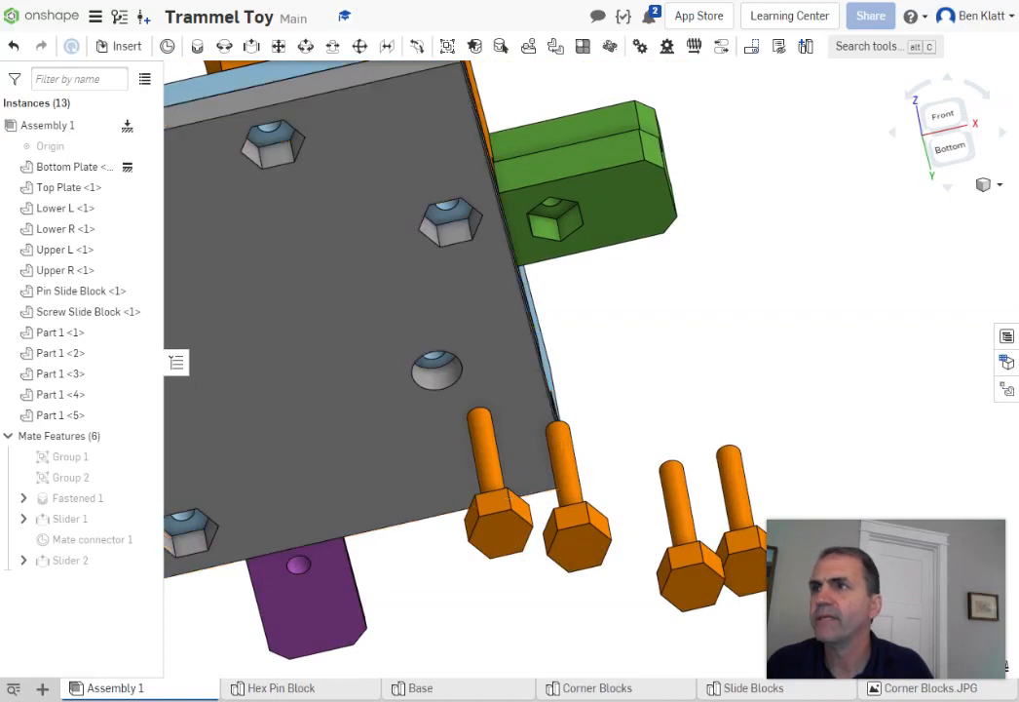
{"action": "left_click", "coordinate": [197, 46]}
{"action": "scroll", "coordinate": [511, 541], "scroll_direction": "up", "scroll_amount": 6}
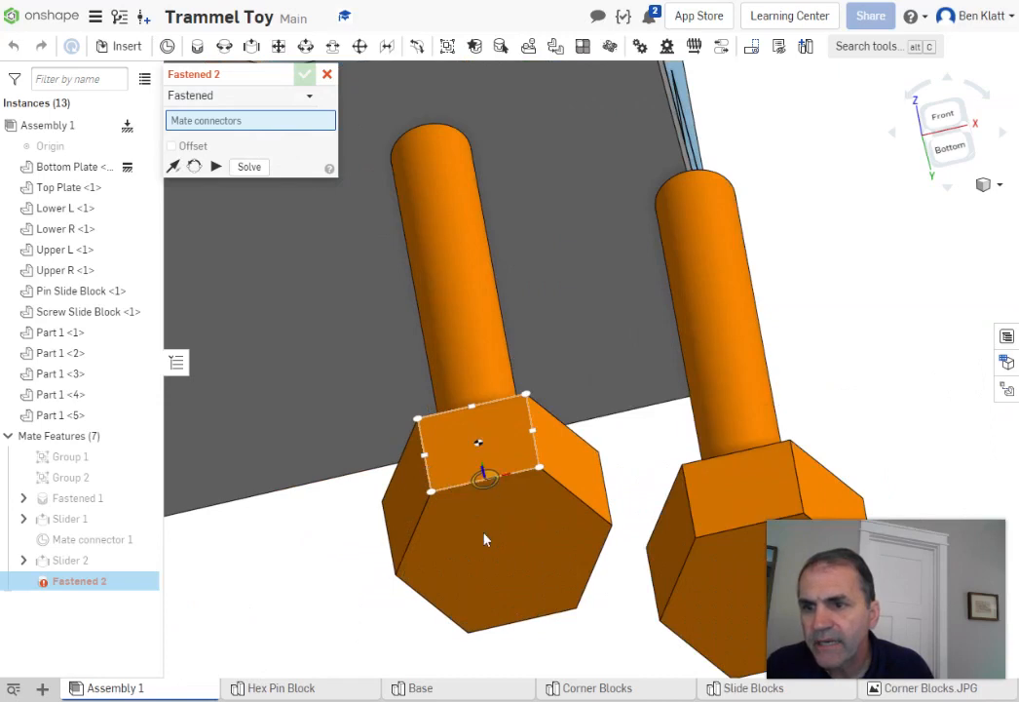
{"action": "left_click", "coordinate": [489, 481]}
{"action": "scroll", "coordinate": [580, 274], "scroll_direction": "down", "scroll_amount": 3}
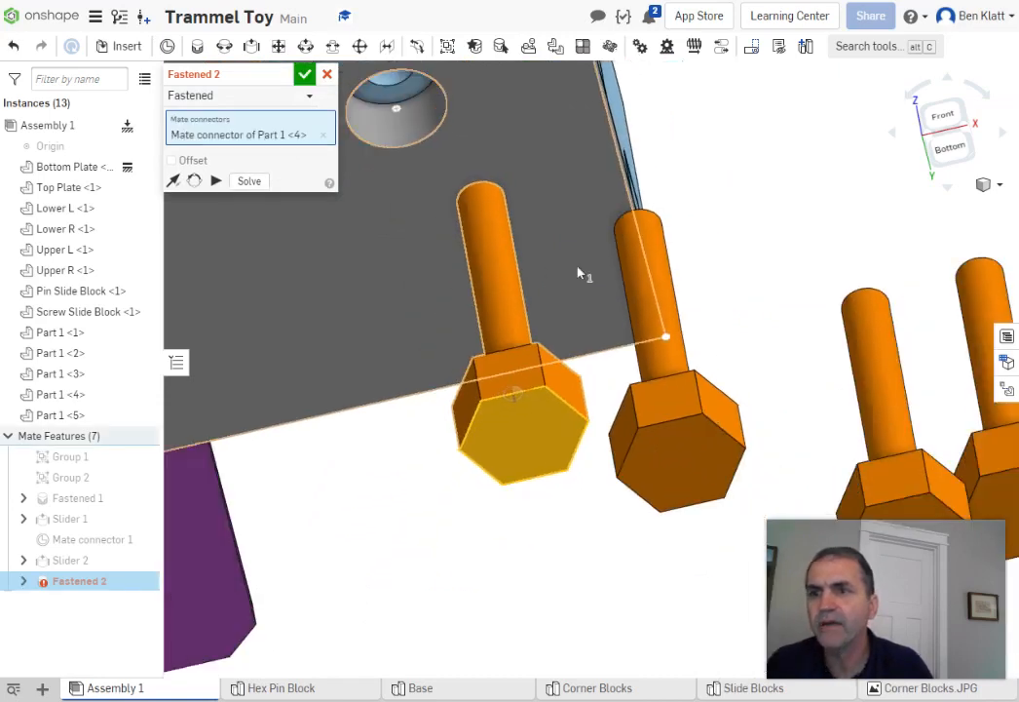
{"action": "scroll", "coordinate": [553, 227], "scroll_direction": "down", "scroll_amount": 3}
{"action": "middle_click_drag", "start_coordinate": [509, 115], "coordinate": [659, 340]}
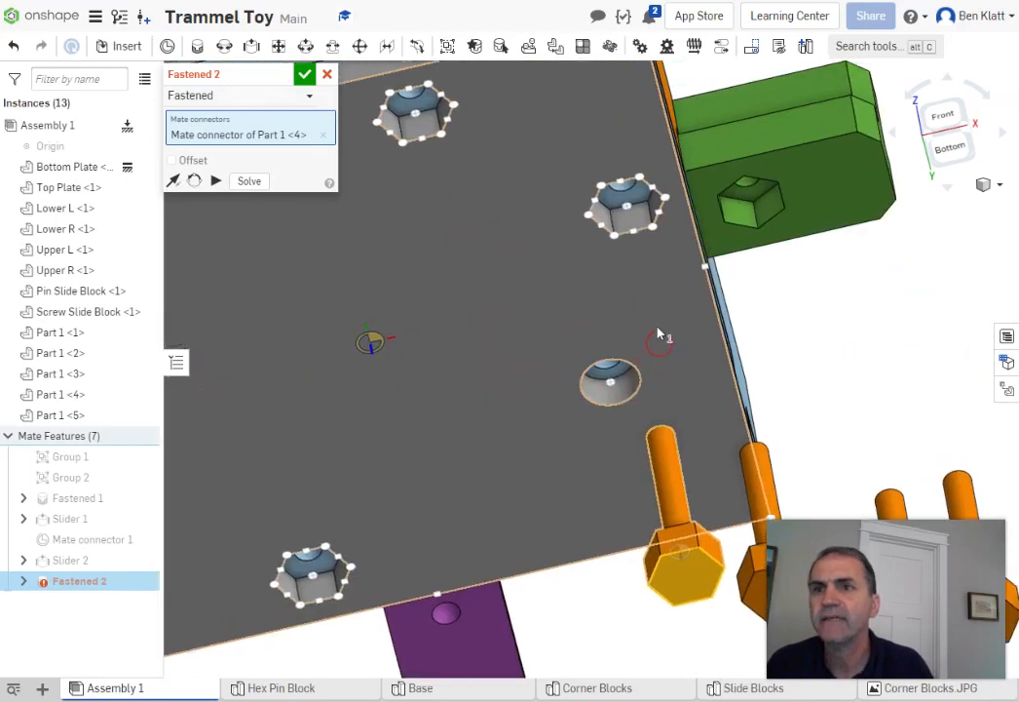
{"action": "scroll", "coordinate": [390, 89], "scroll_direction": "up", "scroll_amount": 5}
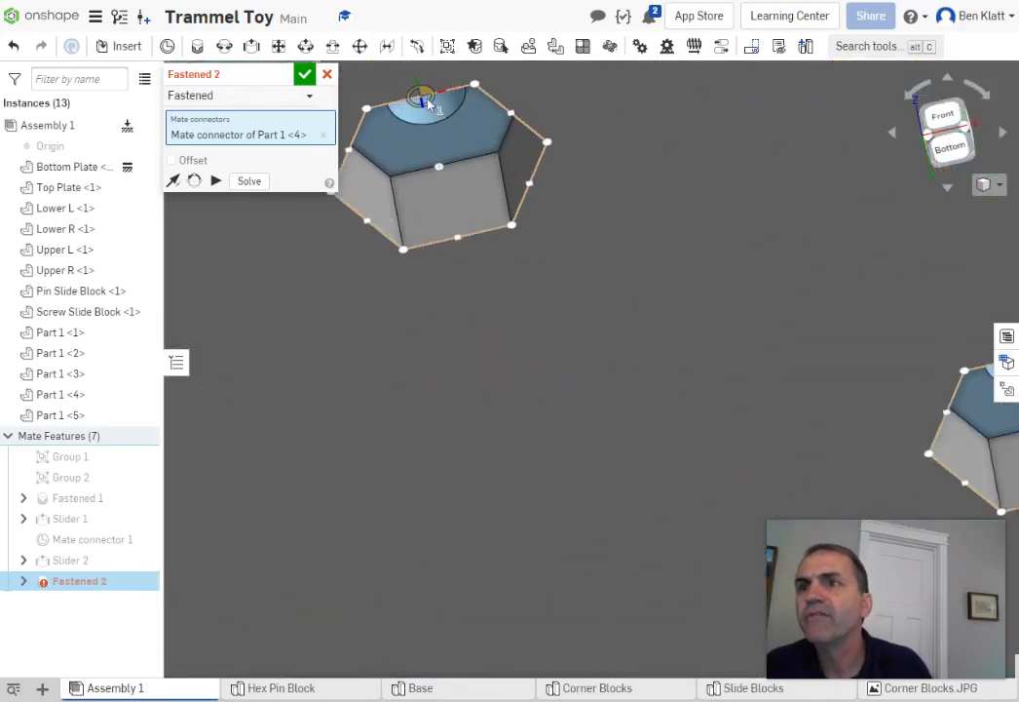
{"action": "left_click", "coordinate": [426, 105]}
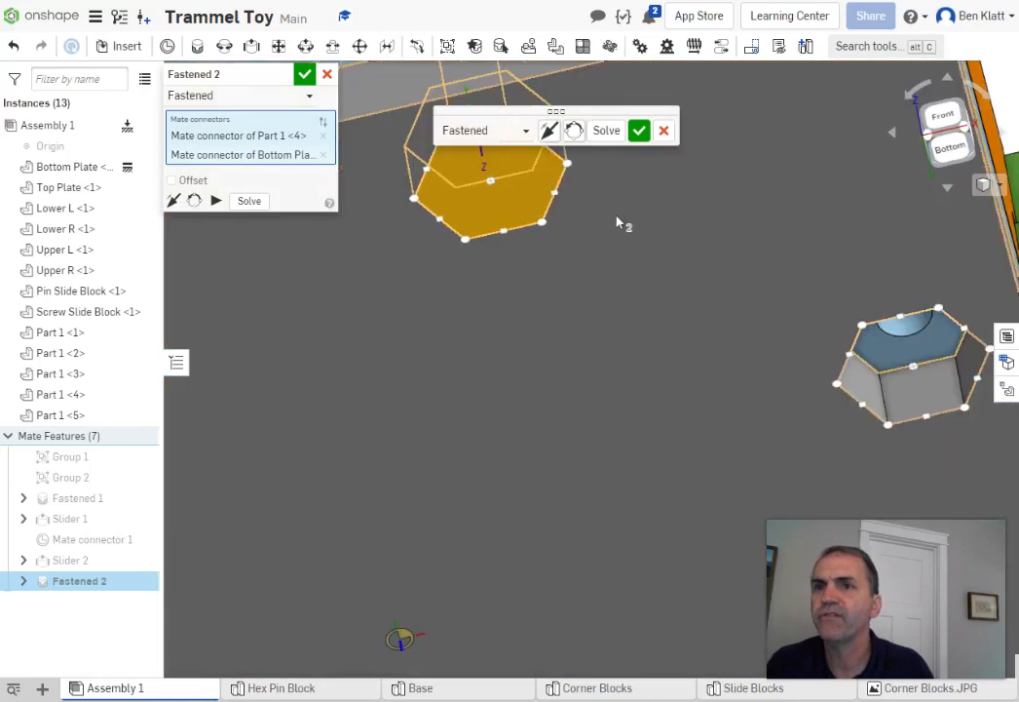
{"action": "left_click", "coordinate": [639, 131]}
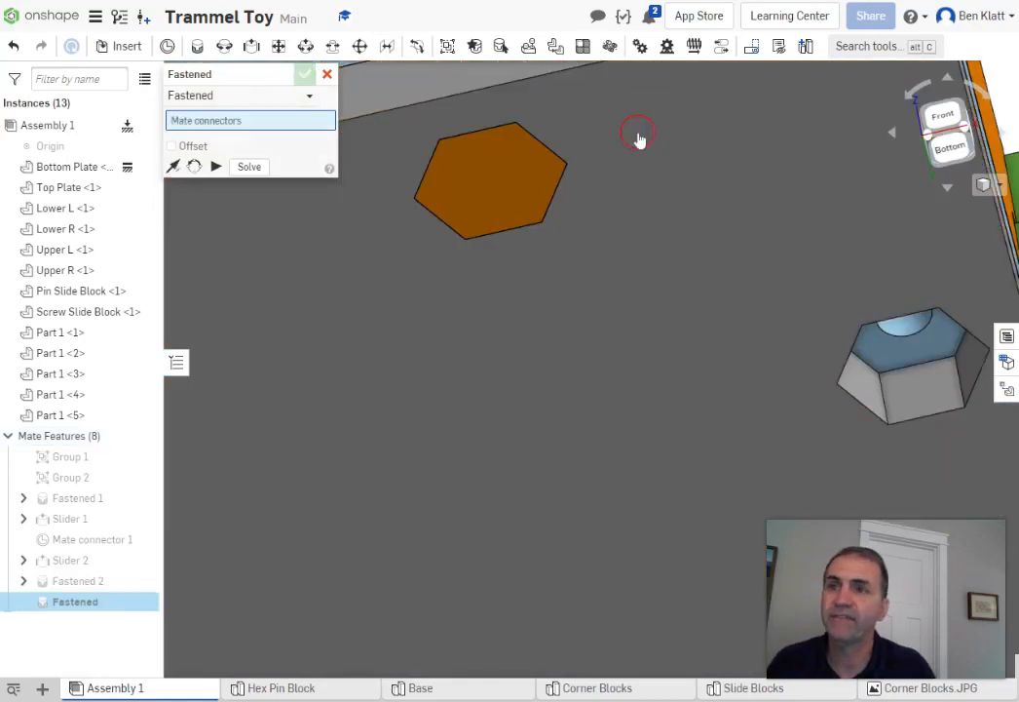
Fasten Part 1 <3> into the Bottom Plate's hexagonal pocket beside the green slide block, matching the head's outer edge midpoint to the pocket's
{"action": "scroll", "coordinate": [614, 151], "scroll_direction": "down", "scroll_amount": 5}
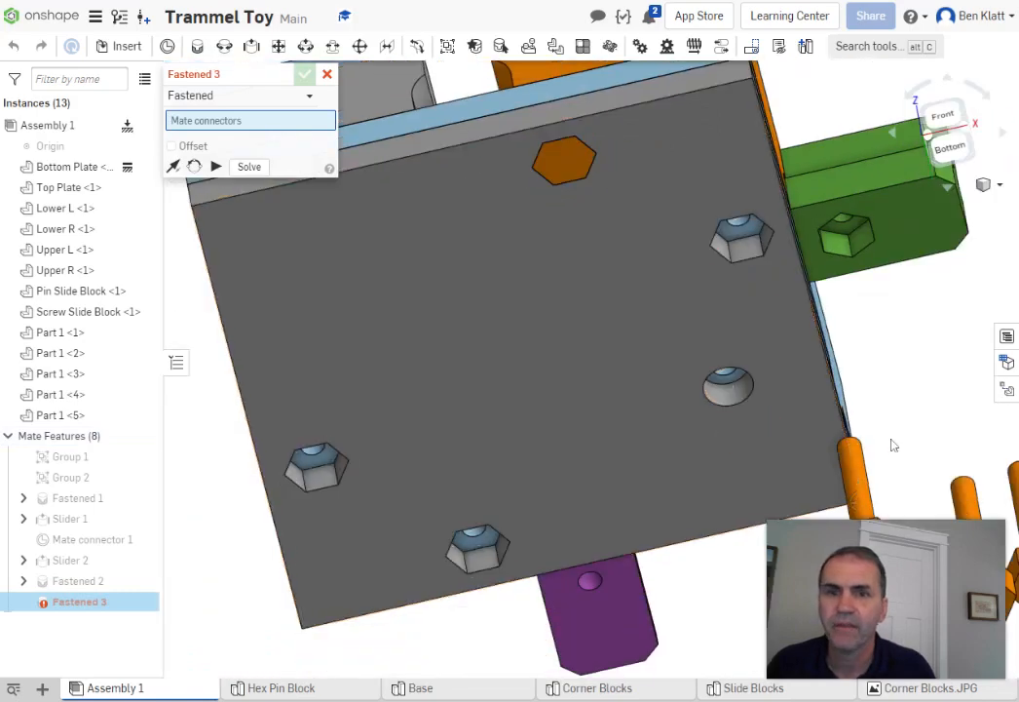
{"action": "middle_click_drag", "start_coordinate": [892, 435], "coordinate": [755, 341]}
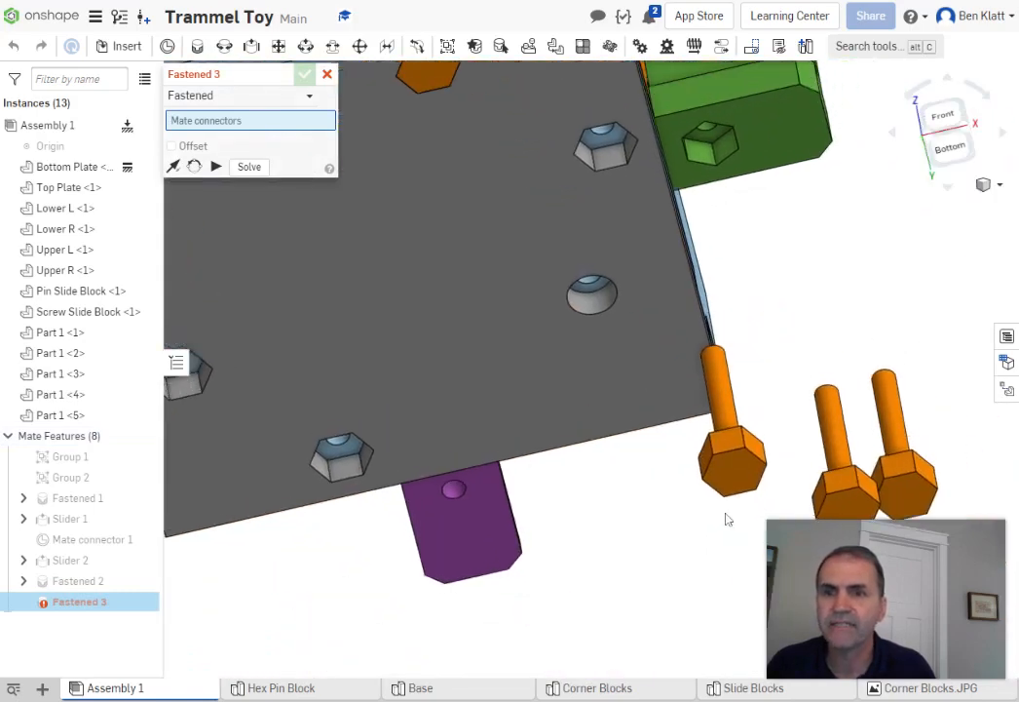
{"action": "left_click", "coordinate": [733, 458]}
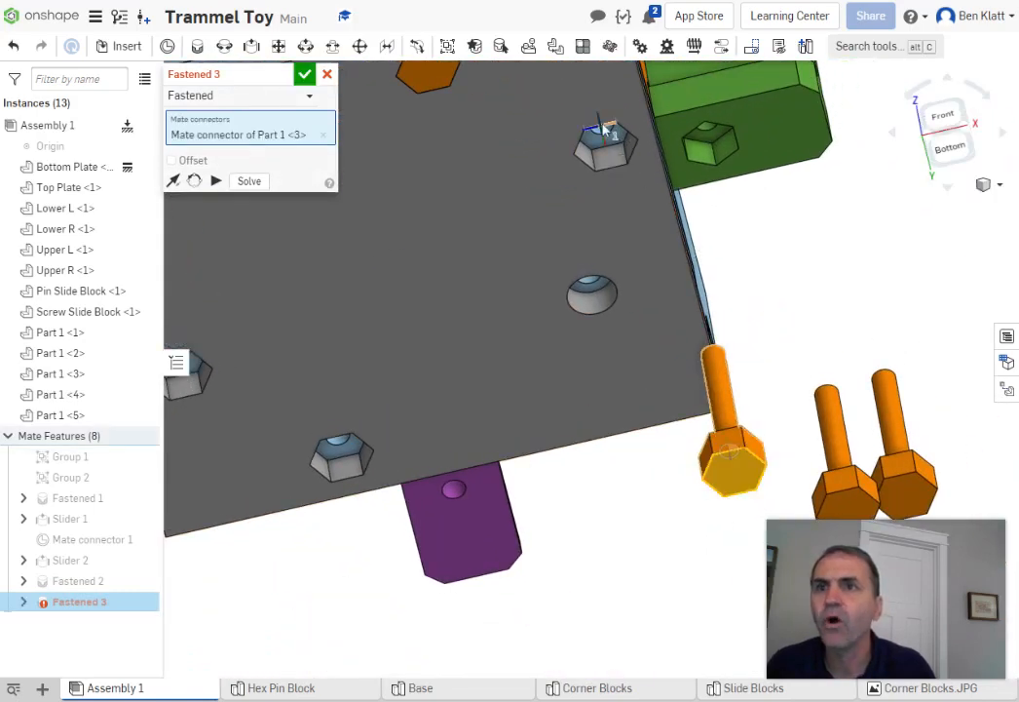
{"action": "scroll", "coordinate": [599, 119], "scroll_direction": "up", "scroll_amount": 3}
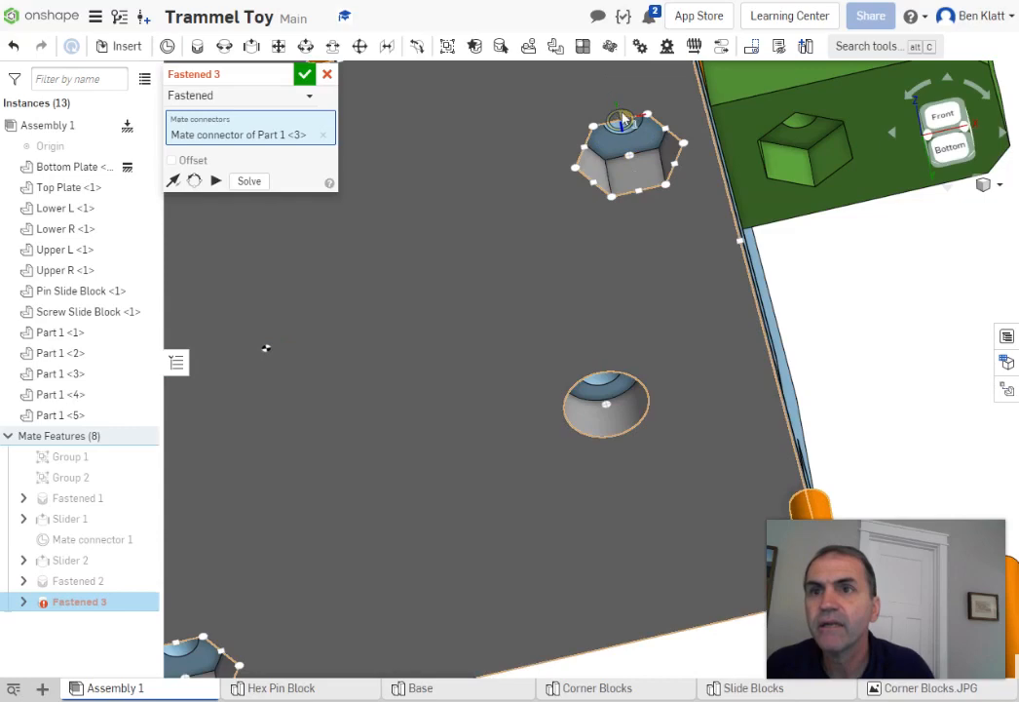
{"action": "left_click", "coordinate": [620, 121]}
{"action": "left_click", "coordinate": [834, 144]}
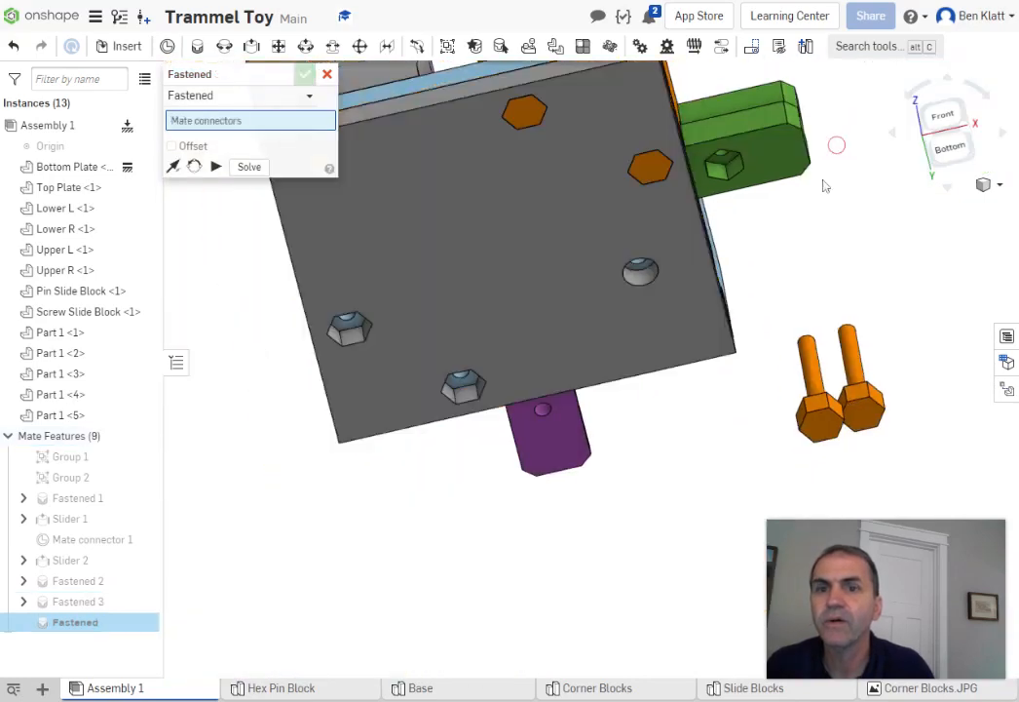
Fasten Part 1 <2> into the Bottom Plate's hexagonal pocket nearest the purple slide block, using the matching outer edge midpoints
{"action": "left_click", "coordinate": [813, 419]}
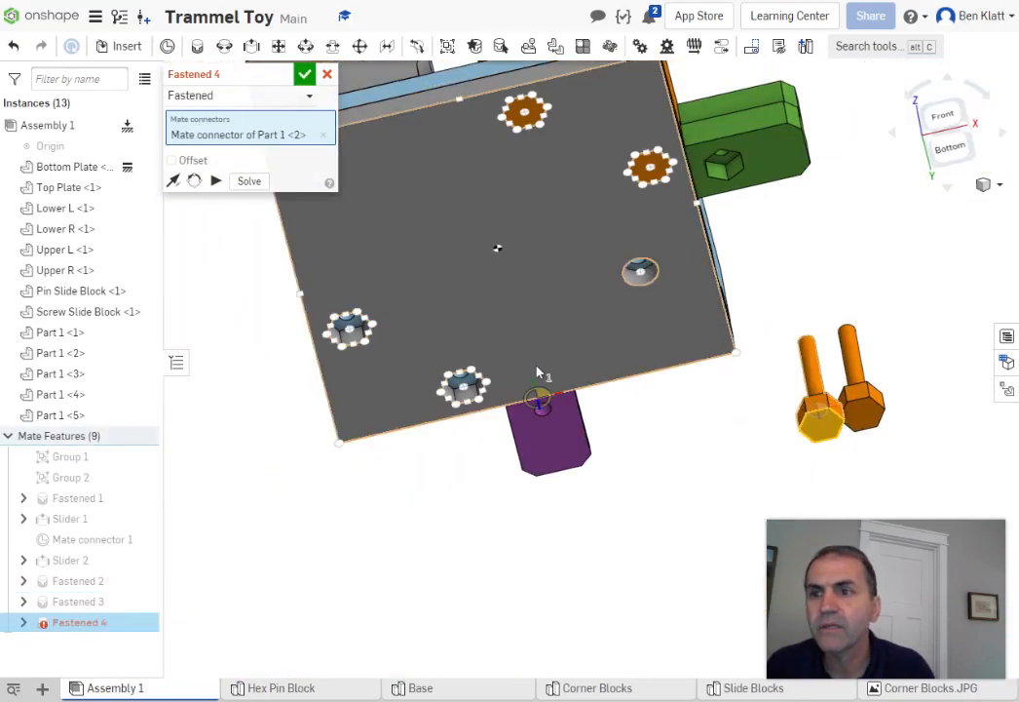
{"action": "left_click", "coordinate": [461, 376]}
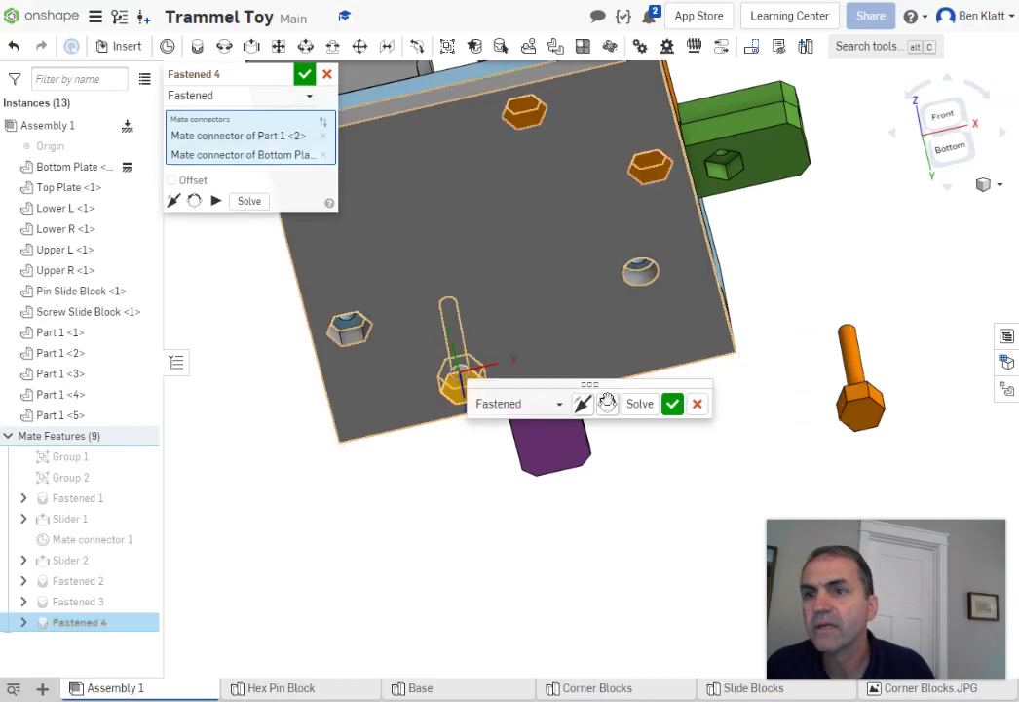
{"action": "left_click", "coordinate": [673, 403]}
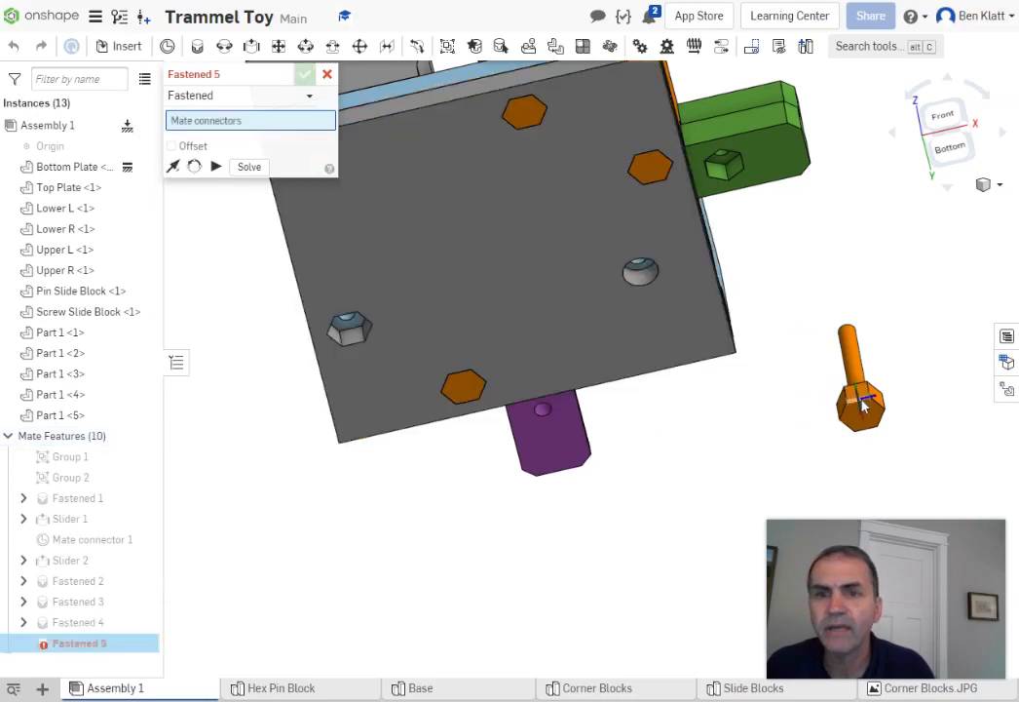
Fasten Part 1 <5> into the last empty hexagonal pocket of the Bottom Plate, matching the outer edge midpoints of head and pocket
{"action": "scroll", "coordinate": [861, 401], "scroll_direction": "up", "scroll_amount": 3}
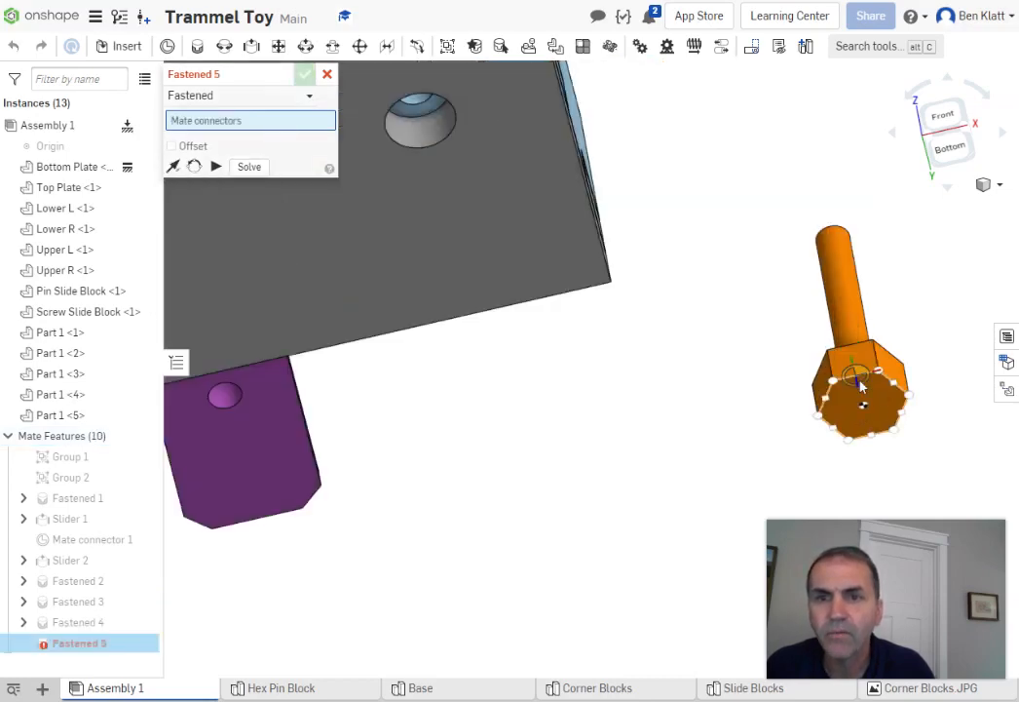
{"action": "left_click", "coordinate": [859, 384]}
{"action": "scroll", "coordinate": [277, 439], "scroll_direction": "down", "scroll_amount": 4}
{"action": "middle_click_drag", "start_coordinate": [444, 413], "coordinate": [713, 455]}
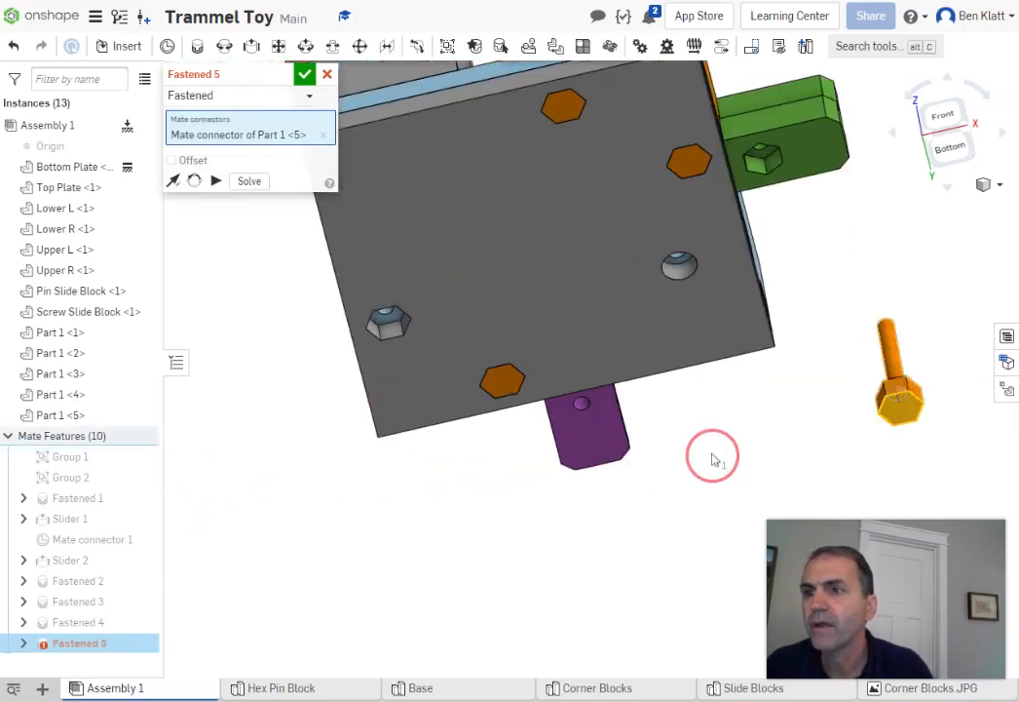
{"action": "scroll", "coordinate": [458, 292], "scroll_direction": "up", "scroll_amount": 3}
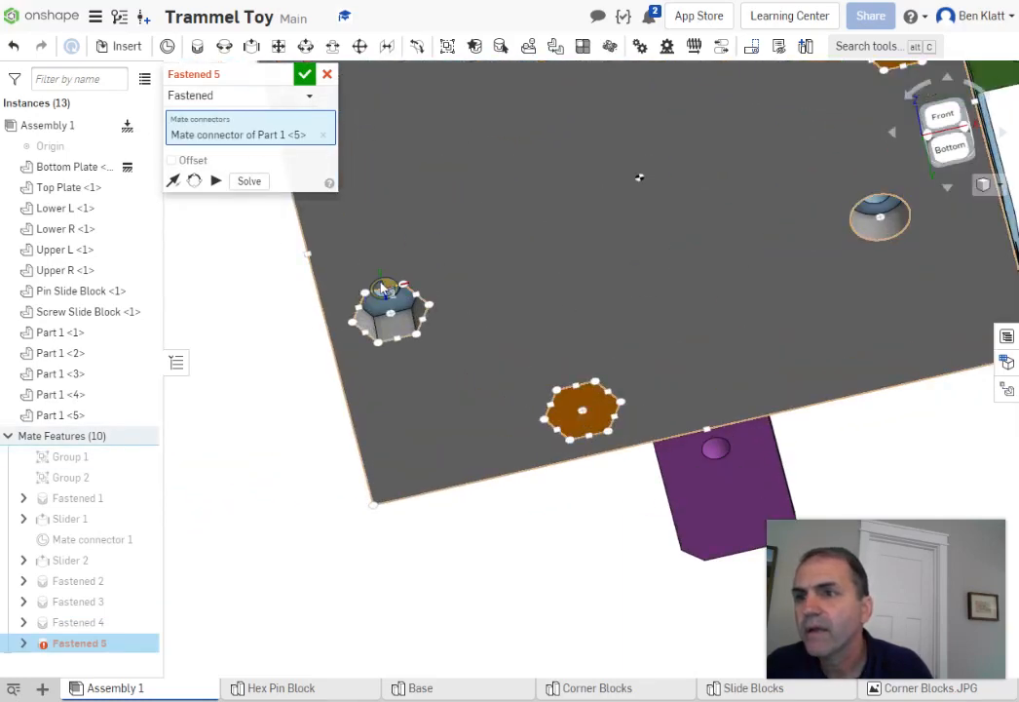
{"action": "left_click", "coordinate": [385, 286]}
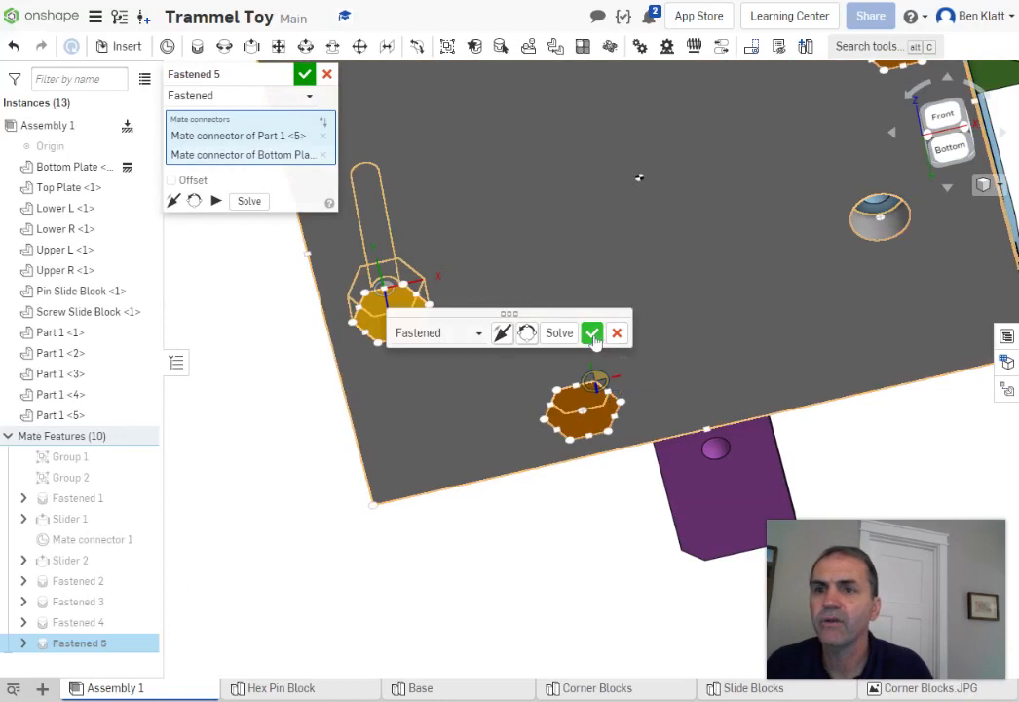
{"action": "left_click", "coordinate": [593, 335]}
{"action": "scroll", "coordinate": [556, 496], "scroll_direction": "down", "scroll_amount": 5}
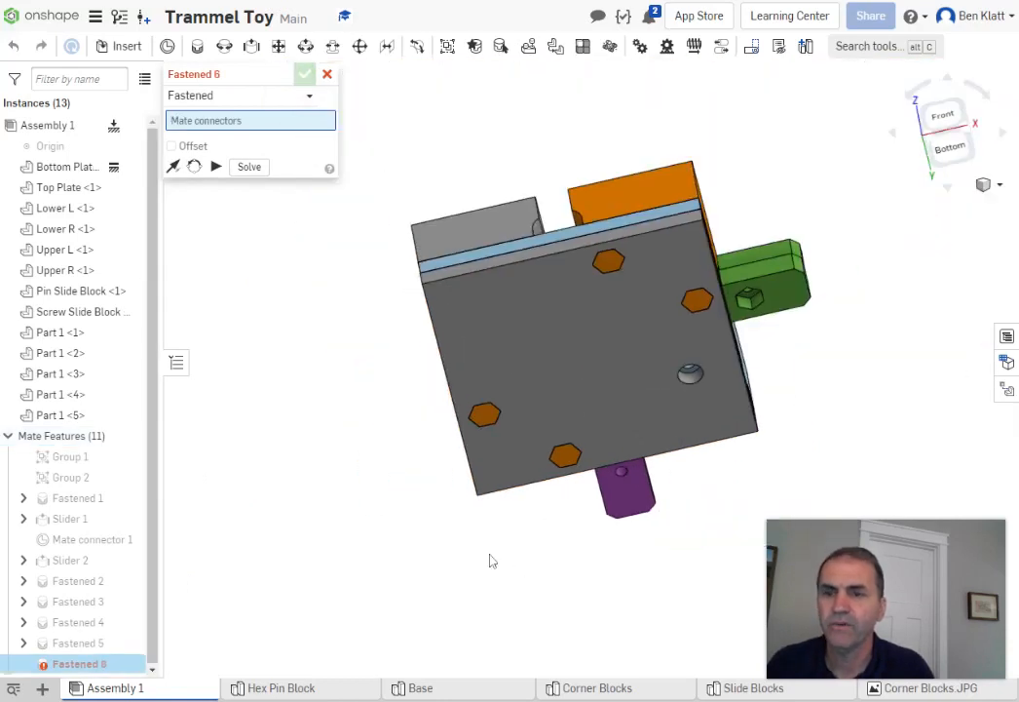
Cancel the unfinished Fastened mate and delete the spare hexagonal pin, Part 1 <1>, lying outside the assembly
{"action": "scroll", "coordinate": [452, 539], "scroll_direction": "down", "scroll_amount": 1}
{"action": "middle_click_drag", "start_coordinate": [453, 539], "coordinate": [499, 465]}
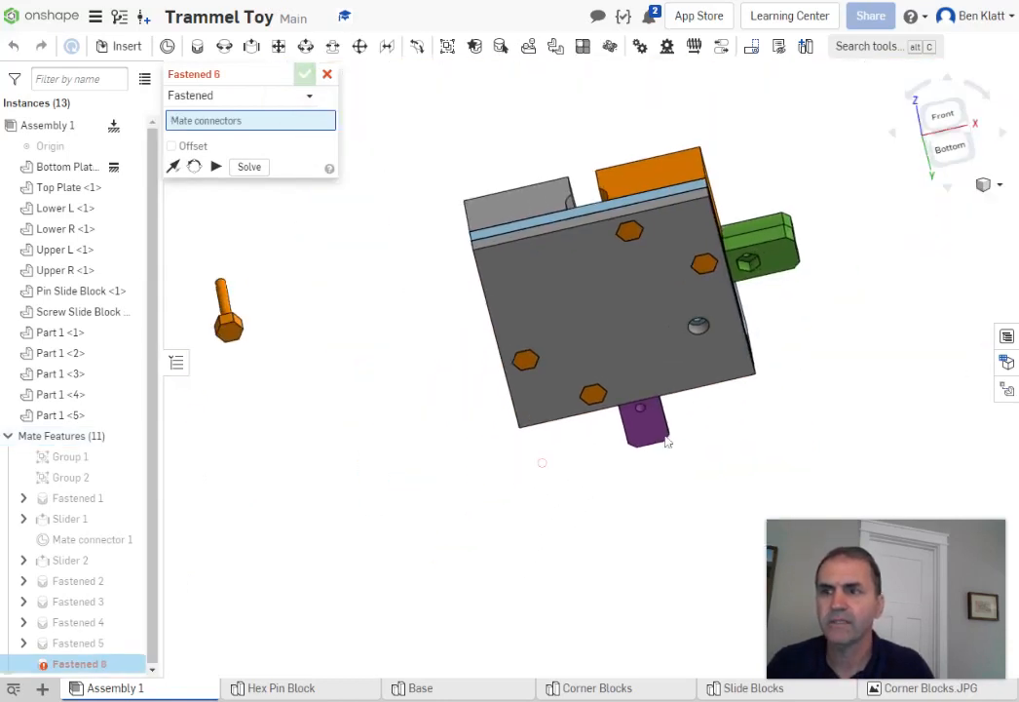
{"action": "scroll", "coordinate": [789, 385], "scroll_direction": "down", "scroll_amount": 2}
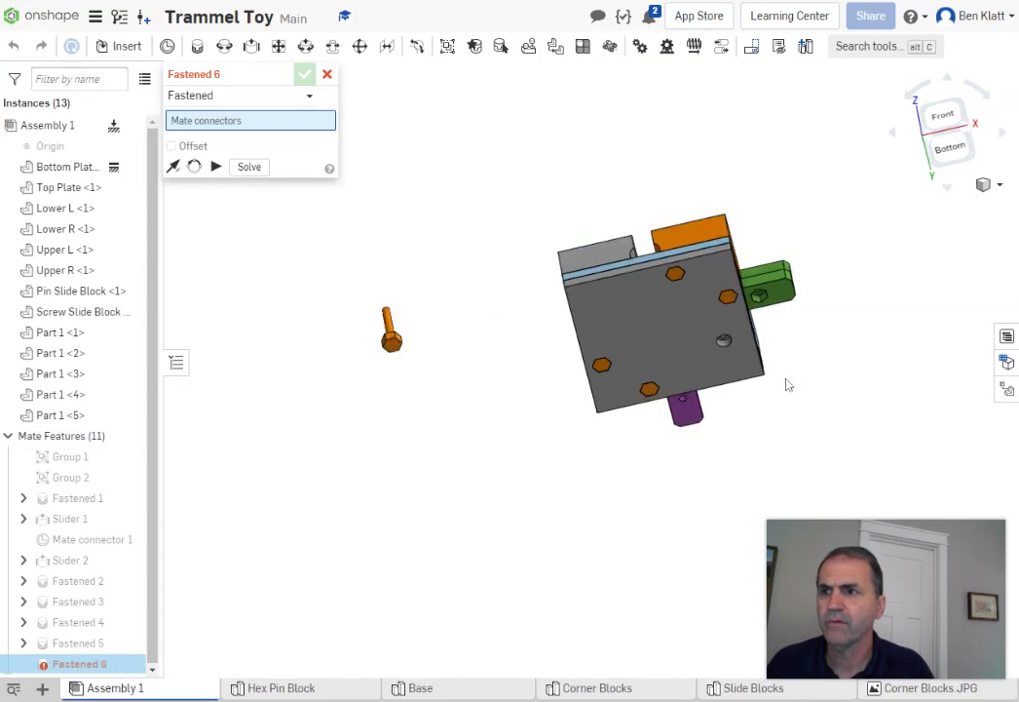
{"action": "key", "text": "Escape"}
{"action": "right_click", "coordinate": [391, 337]}
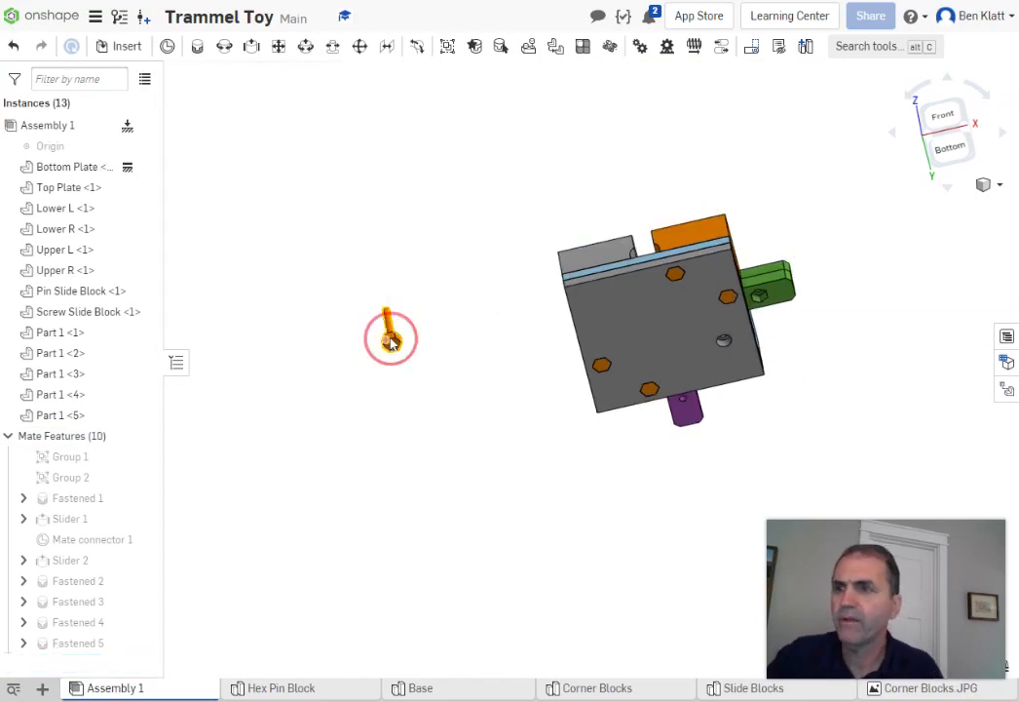
{"action": "left_click", "coordinate": [441, 366]}
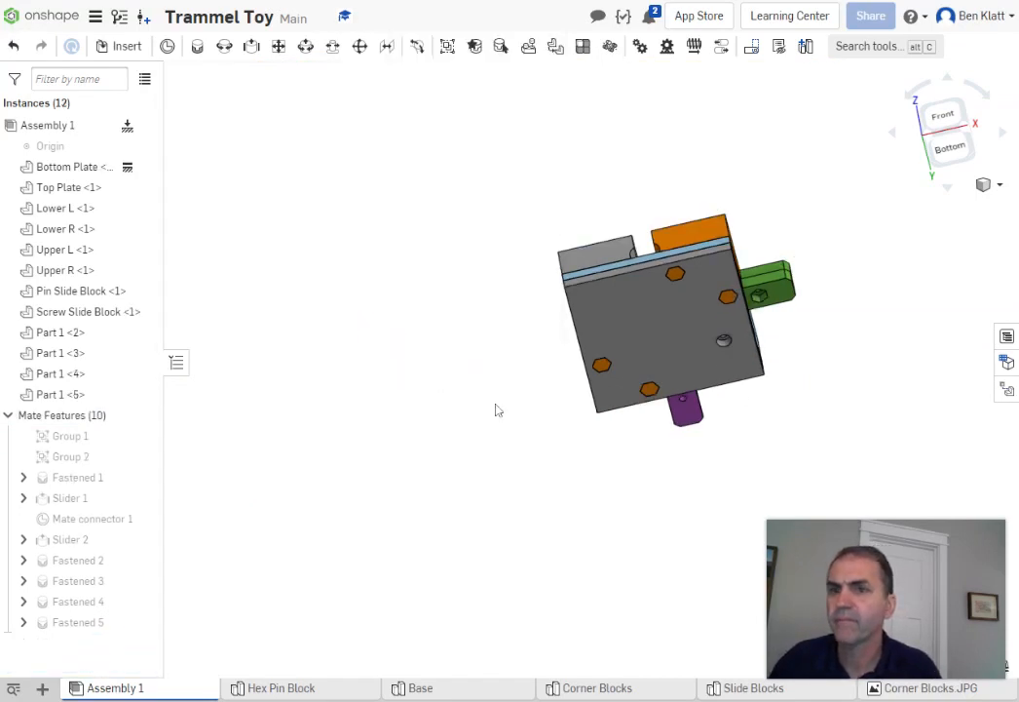
Change the appearance of Part 1 in the Hex Pin Block part studio to blue 0000FF and return to Assembly 1
{"action": "scroll", "coordinate": [768, 345], "scroll_direction": "down", "scroll_amount": 5}
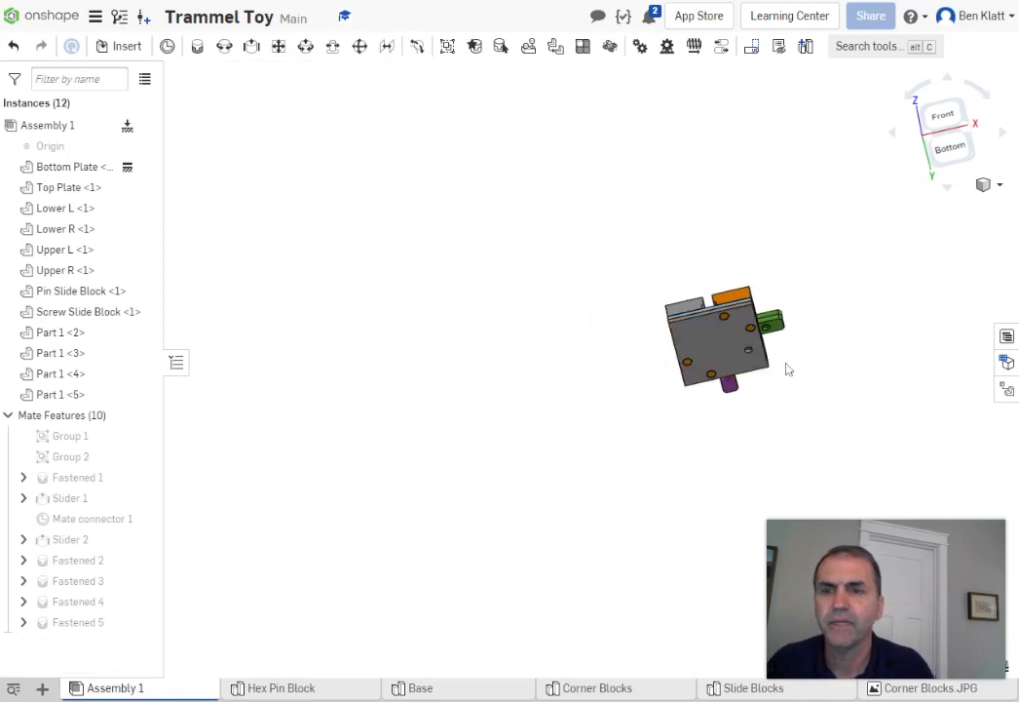
{"action": "middle_click_drag", "start_coordinate": [729, 361], "coordinate": [532, 331]}
{"action": "right_click_drag", "start_coordinate": [610, 309], "coordinate": [639, 409]}
{"action": "scroll", "coordinate": [556, 312], "scroll_direction": "up", "scroll_amount": 5}
{"action": "scroll", "coordinate": [556, 312], "scroll_direction": "up", "scroll_amount": 4}
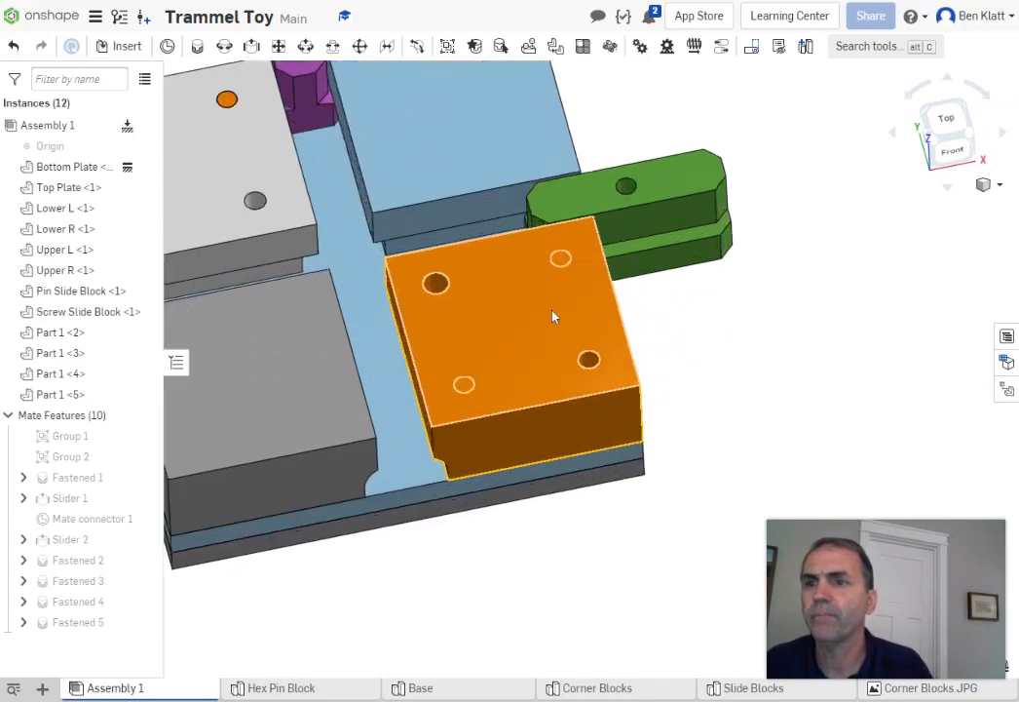
{"action": "key", "text": "f"}
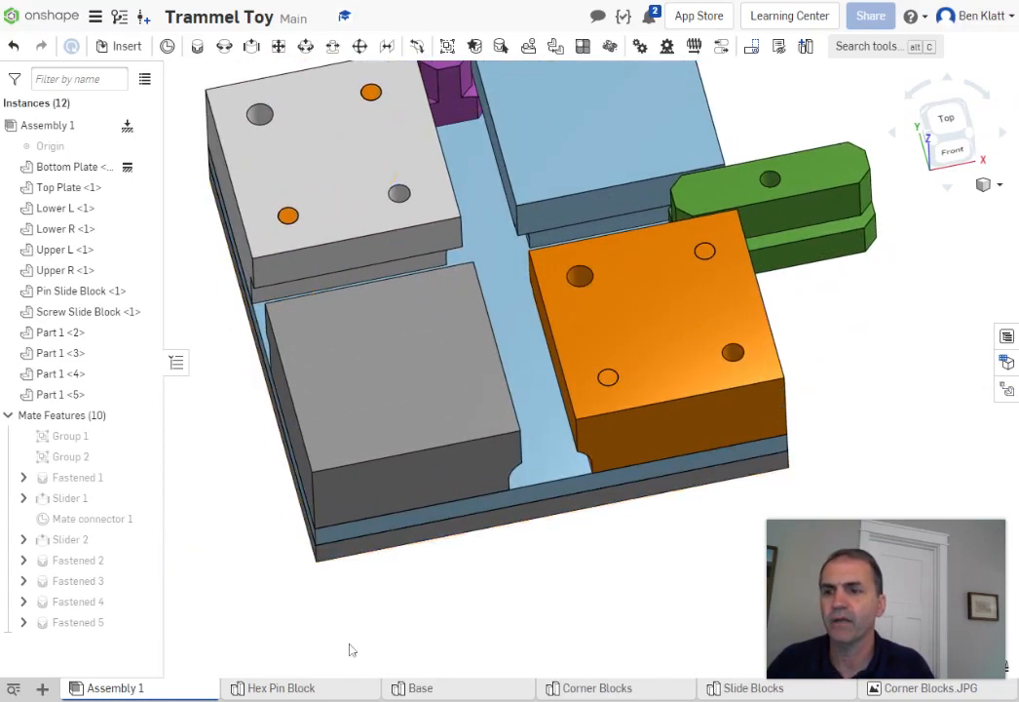
{"action": "left_click", "coordinate": [269, 687]}
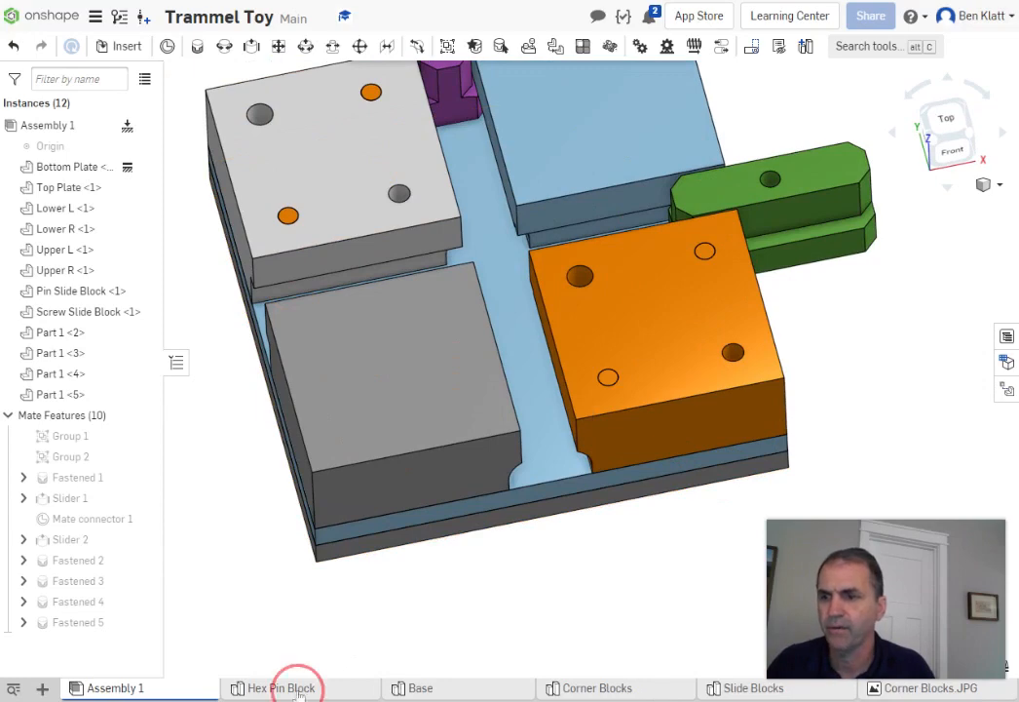
{"action": "right_click", "coordinate": [44, 494]}
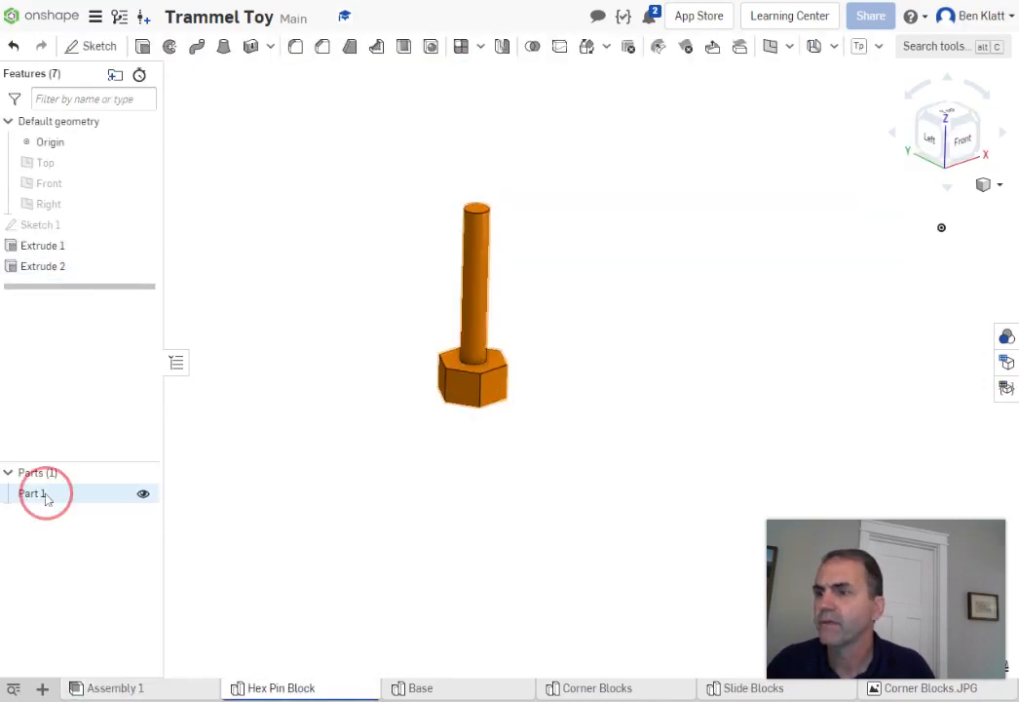
{"action": "left_click", "coordinate": [91, 328]}
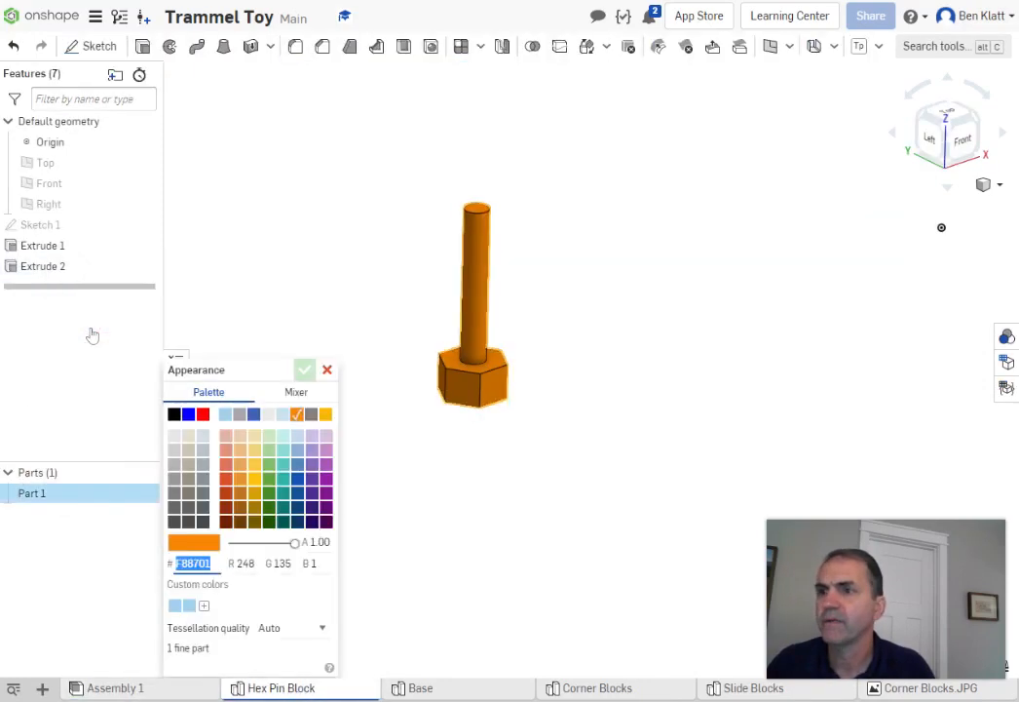
{"action": "left_click", "coordinate": [188, 414]}
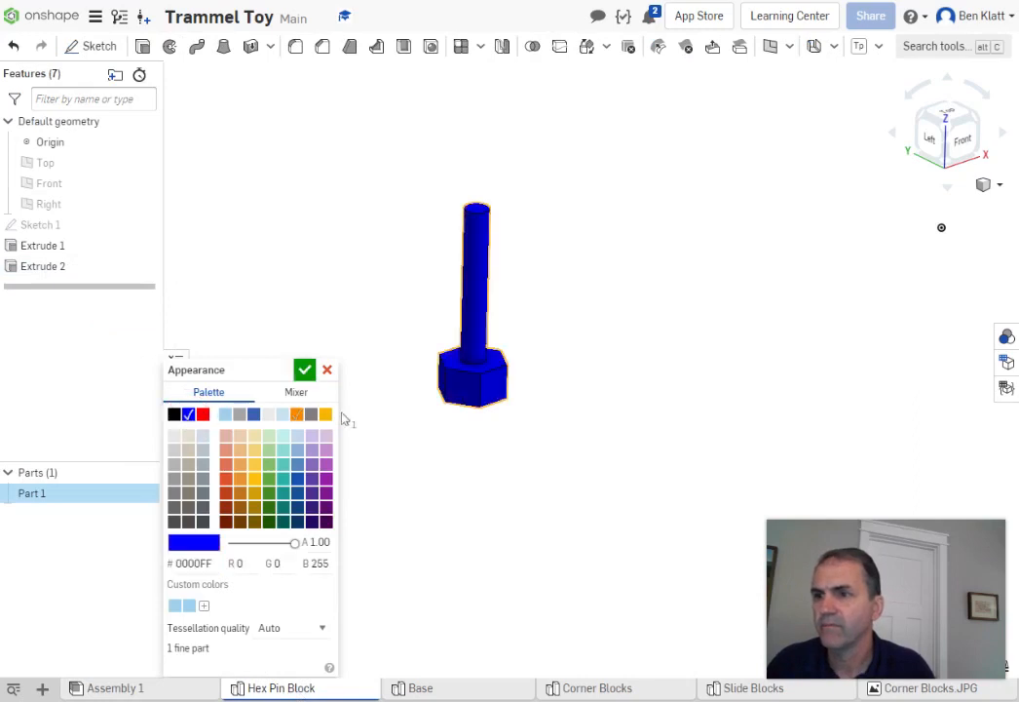
{"action": "left_click", "coordinate": [305, 369]}
{"action": "left_click", "coordinate": [114, 687]}
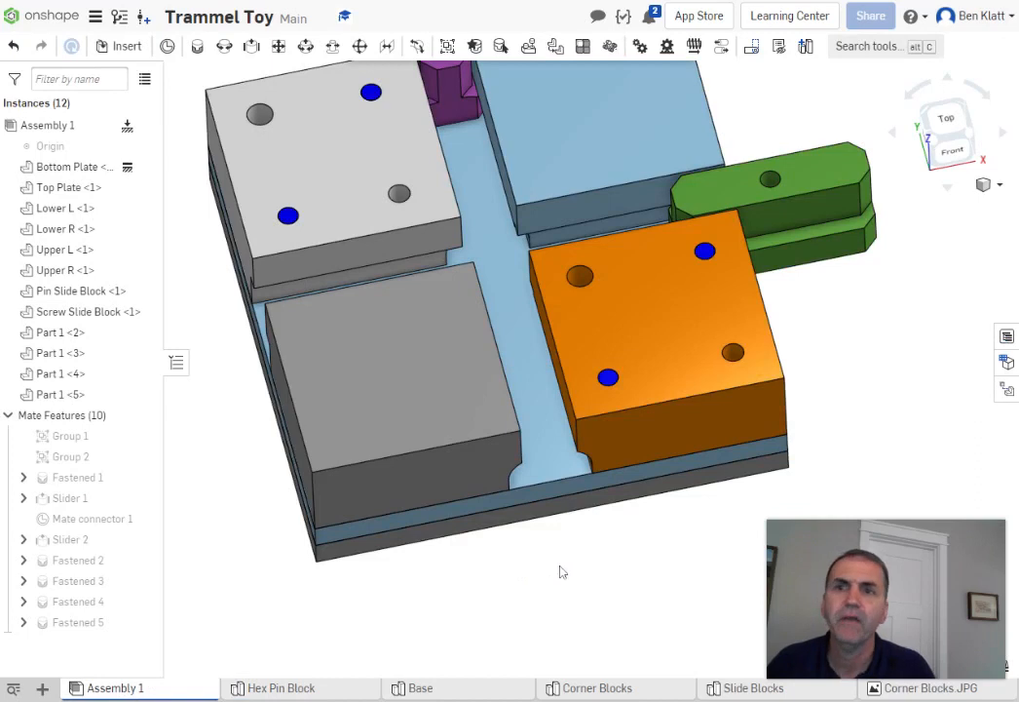
Measure the diameter of the open hole nearest the outer front corner of the orange Lower R block
{"action": "middle_click_drag", "start_coordinate": [580, 572], "coordinate": [494, 591]}
{"action": "scroll", "coordinate": [536, 570], "scroll_direction": "down", "scroll_amount": 3}
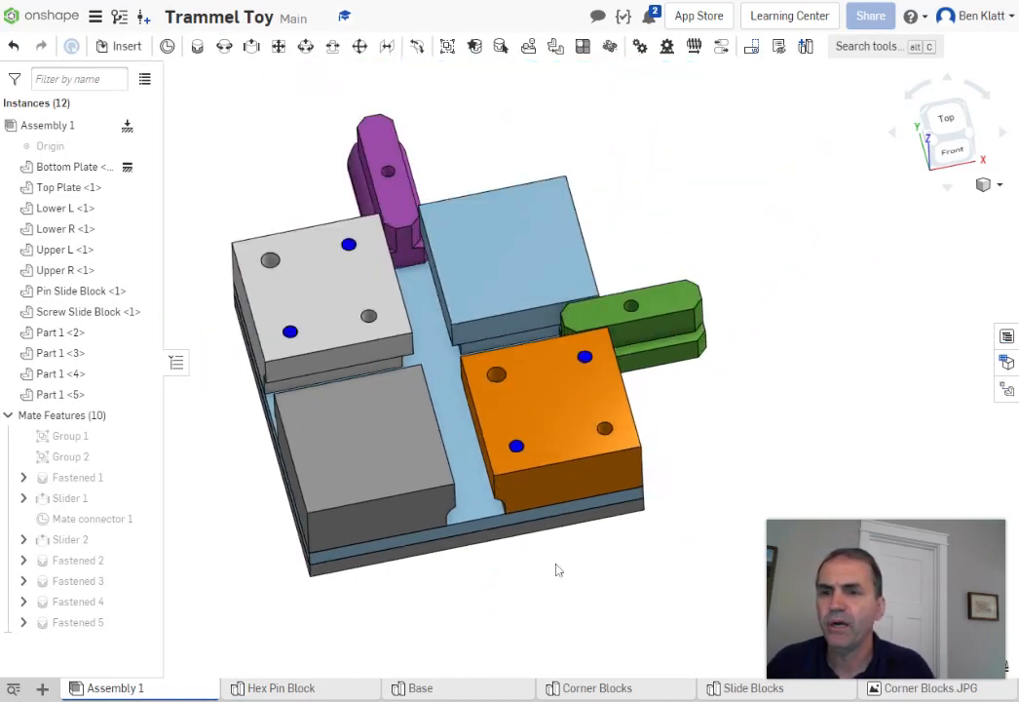
{"action": "scroll", "coordinate": [641, 552], "scroll_direction": "up", "scroll_amount": 2}
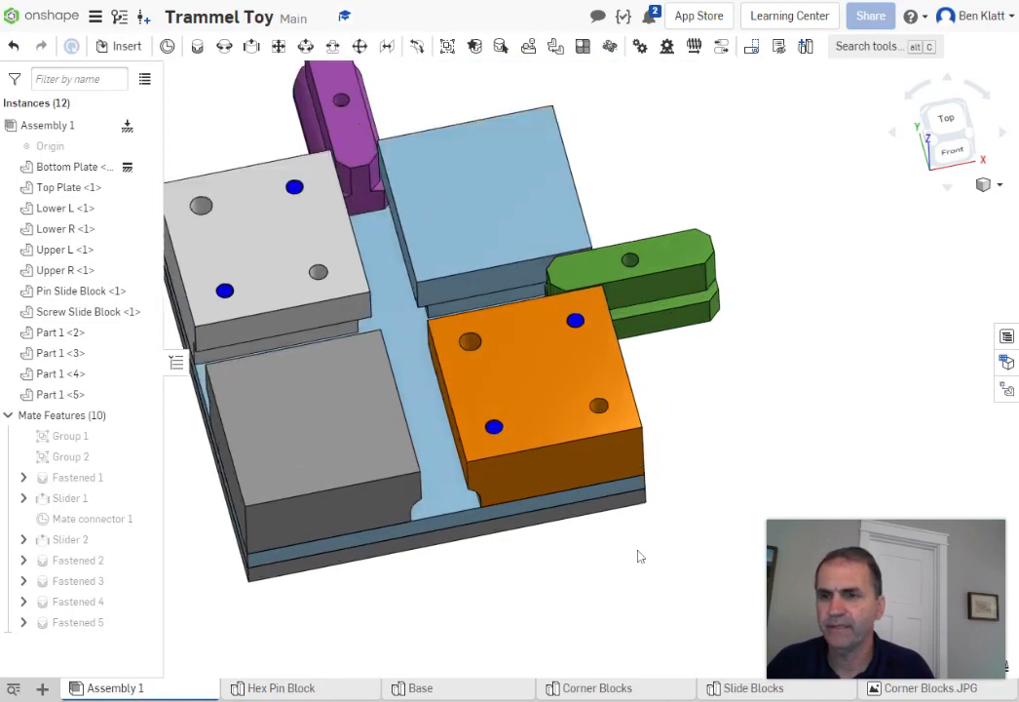
{"action": "mouse_move", "coordinate": [748, 395]}
{"action": "right_mouse_down"}
{"action": "mouse_move", "coordinate": [758, 444]}
{"action": "mouse_move", "coordinate": [741, 434]}
{"action": "mouse_move", "coordinate": [741, 412]}
{"action": "right_mouse_up"}
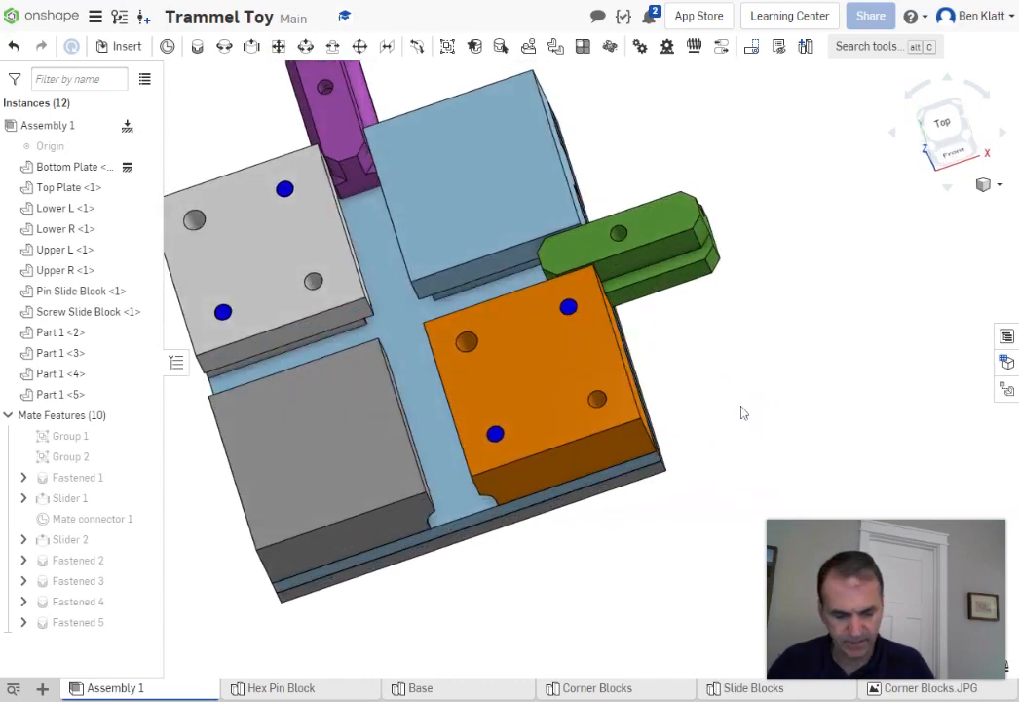
{"action": "mouse_move", "coordinate": [834, 537]}
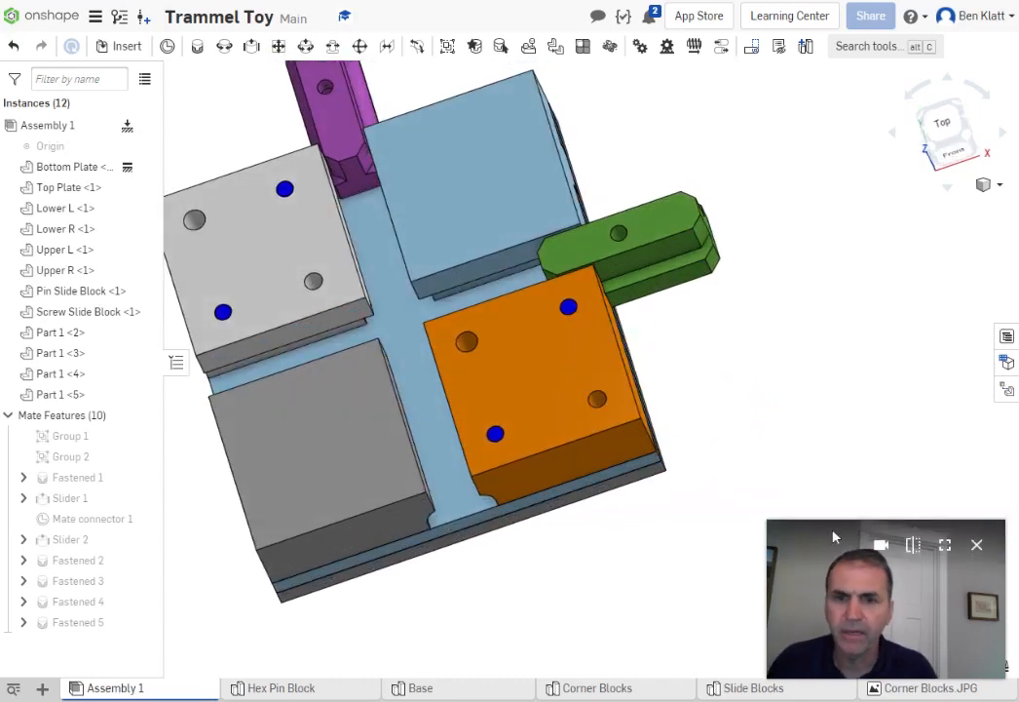
{"action": "left_click_drag", "start_coordinate": [775, 603], "coordinate": [686, 597]}
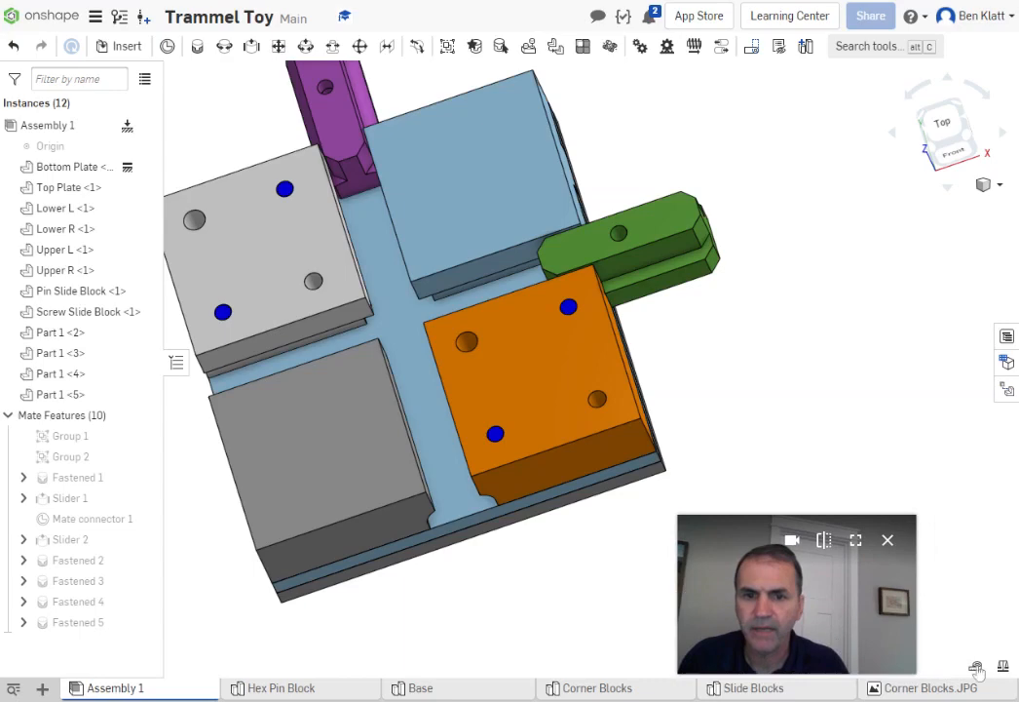
{"action": "left_click", "coordinate": [603, 411]}
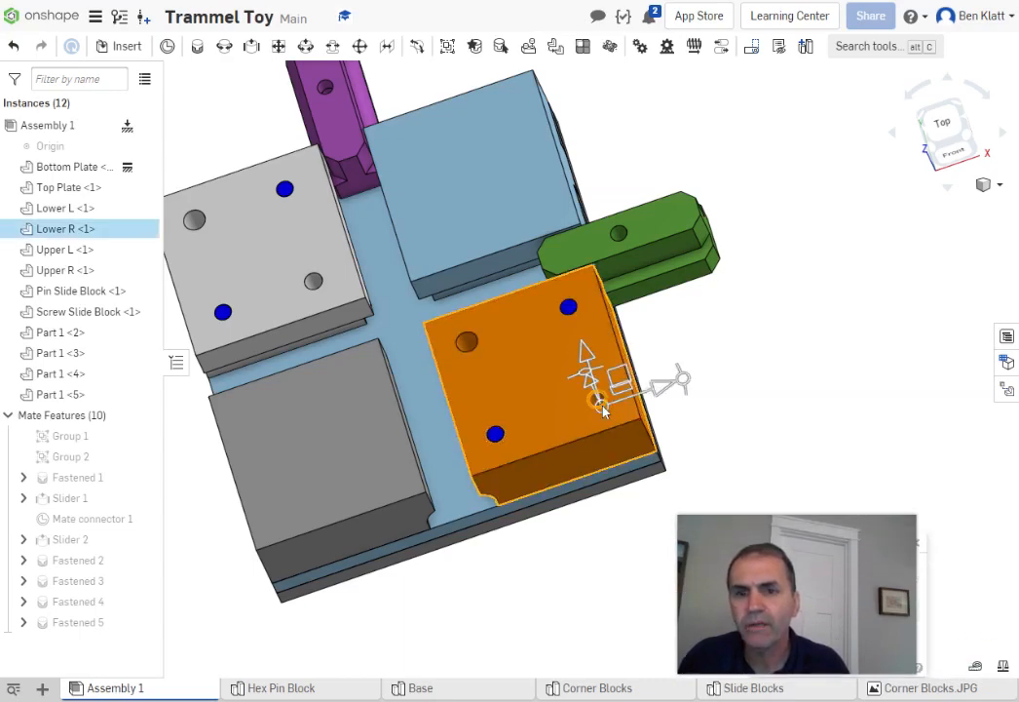
{"action": "mouse_move", "coordinate": [842, 551]}
{"action": "left_click_drag", "start_coordinate": [688, 582], "coordinate": [558, 584]}
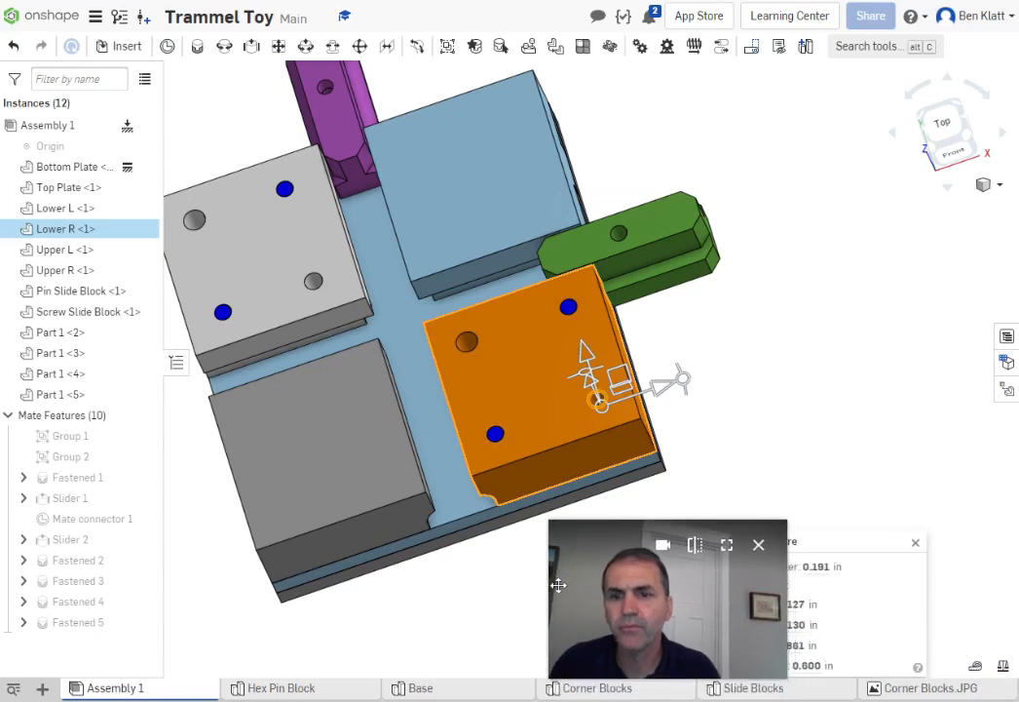
{"action": "left_click", "coordinate": [916, 542]}
{"action": "left_click", "coordinate": [805, 476]}
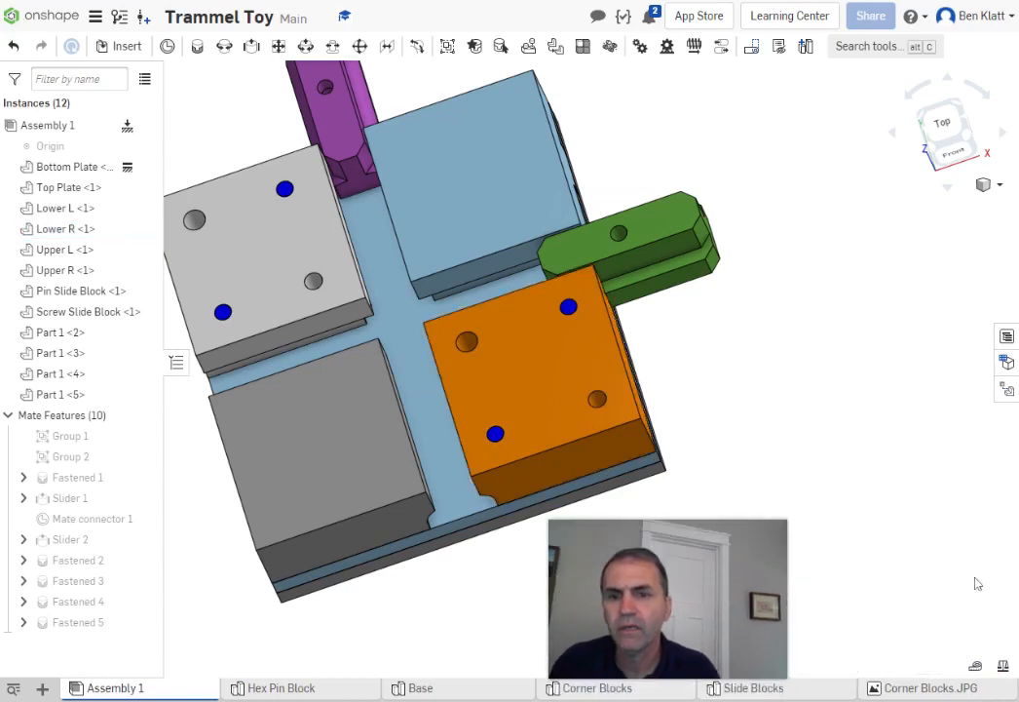
Measure the diameter of the open hole in the orange Lower R block nearest the centre of the assembly
{"action": "left_click", "coordinate": [1003, 666]}
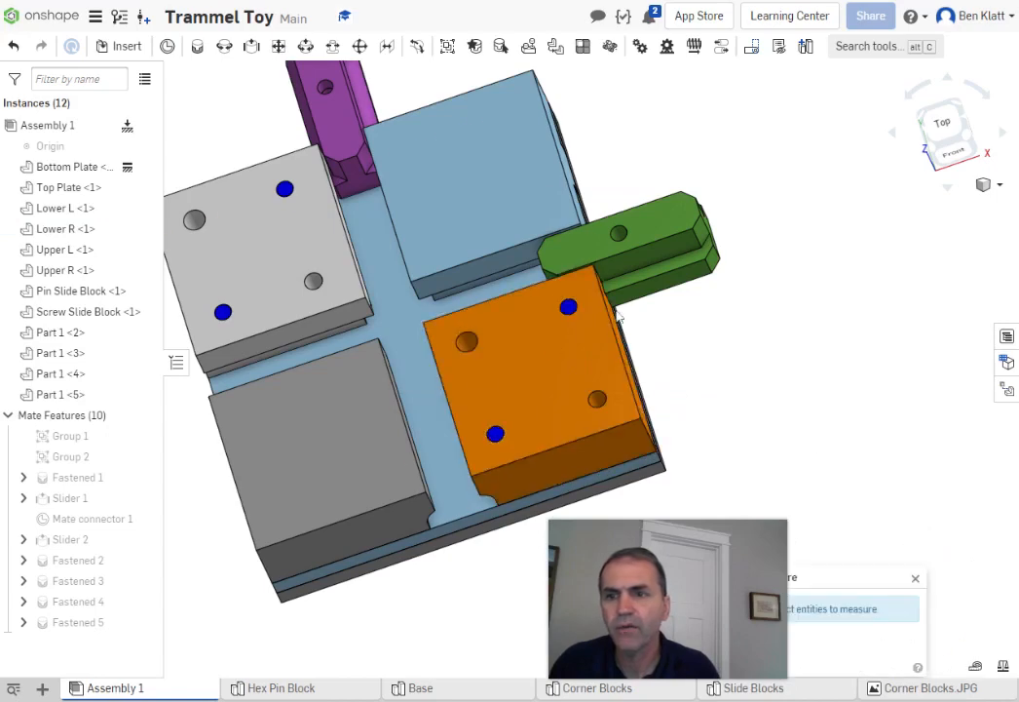
{"action": "left_click", "coordinate": [469, 343]}
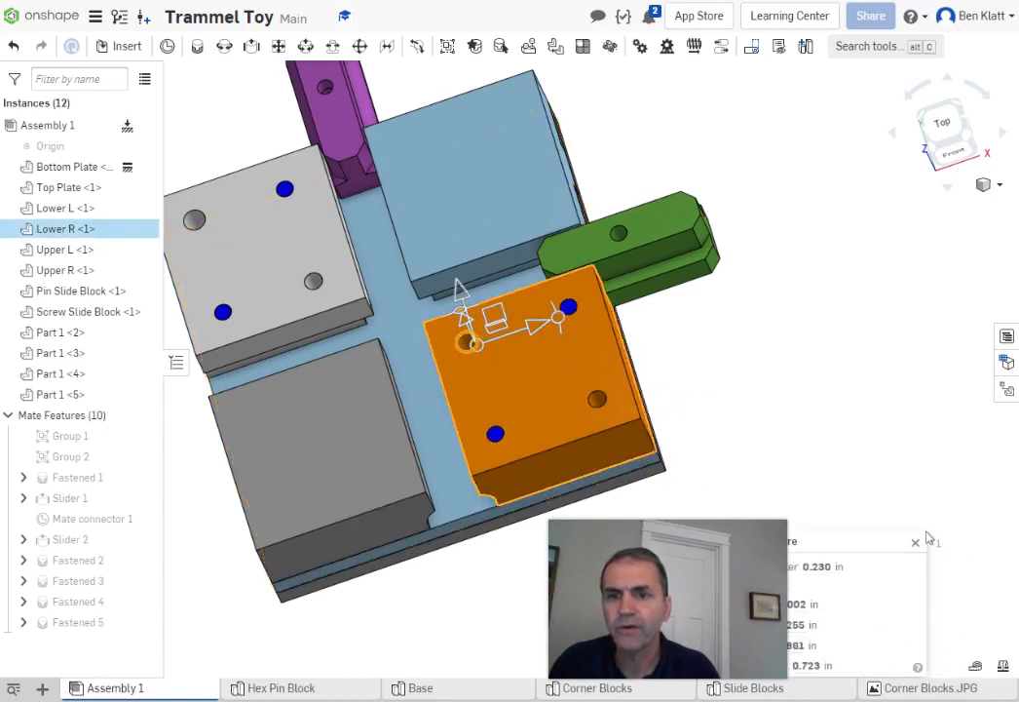
{"action": "left_click", "coordinate": [914, 480]}
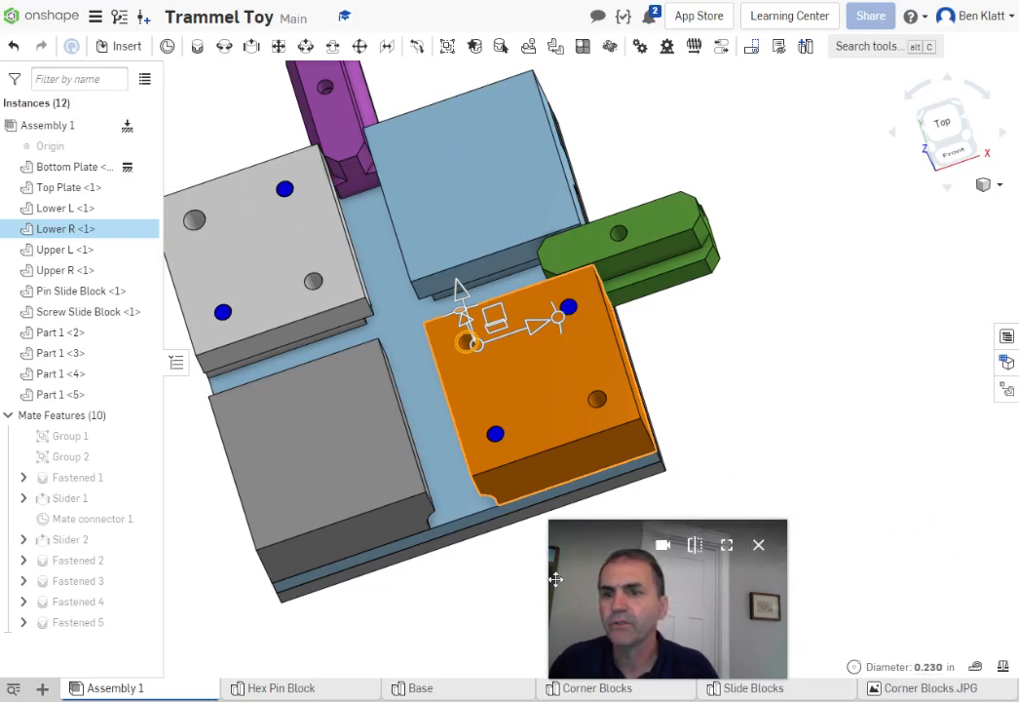
{"action": "left_click_drag", "start_coordinate": [555, 577], "coordinate": [741, 548]}
{"action": "left_click", "coordinate": [610, 610]}
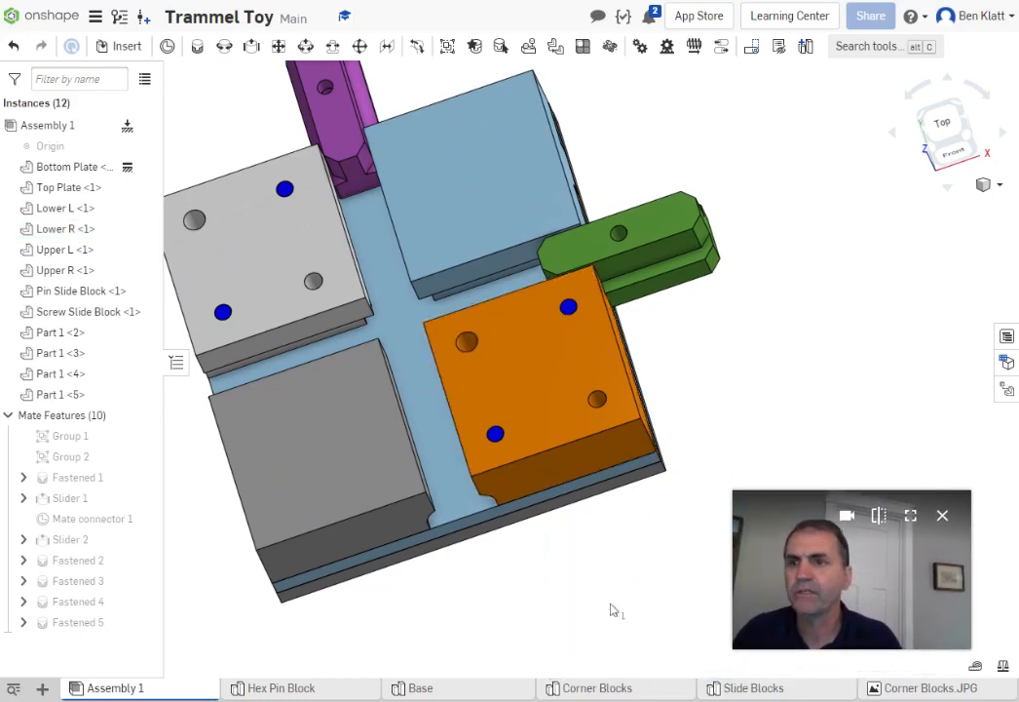
Create a new Part Studio in the document, hide its default planes and rename it Pins
{"action": "left_click", "coordinate": [42, 688]}
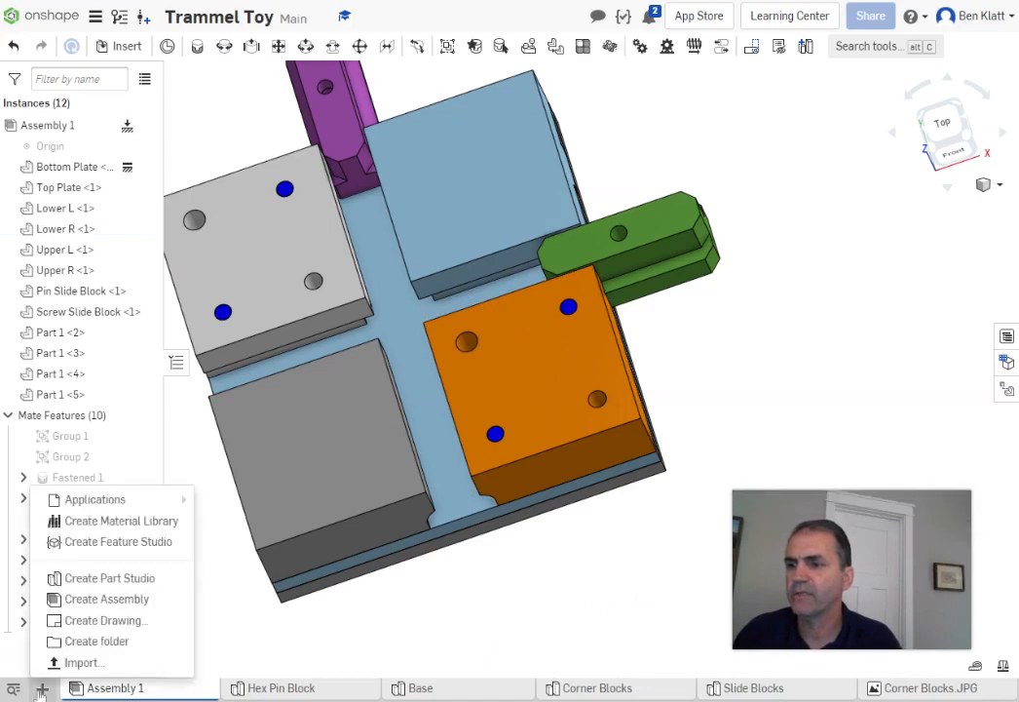
{"action": "mouse_move", "coordinate": [84, 508]}
{"action": "left_click", "coordinate": [82, 577]}
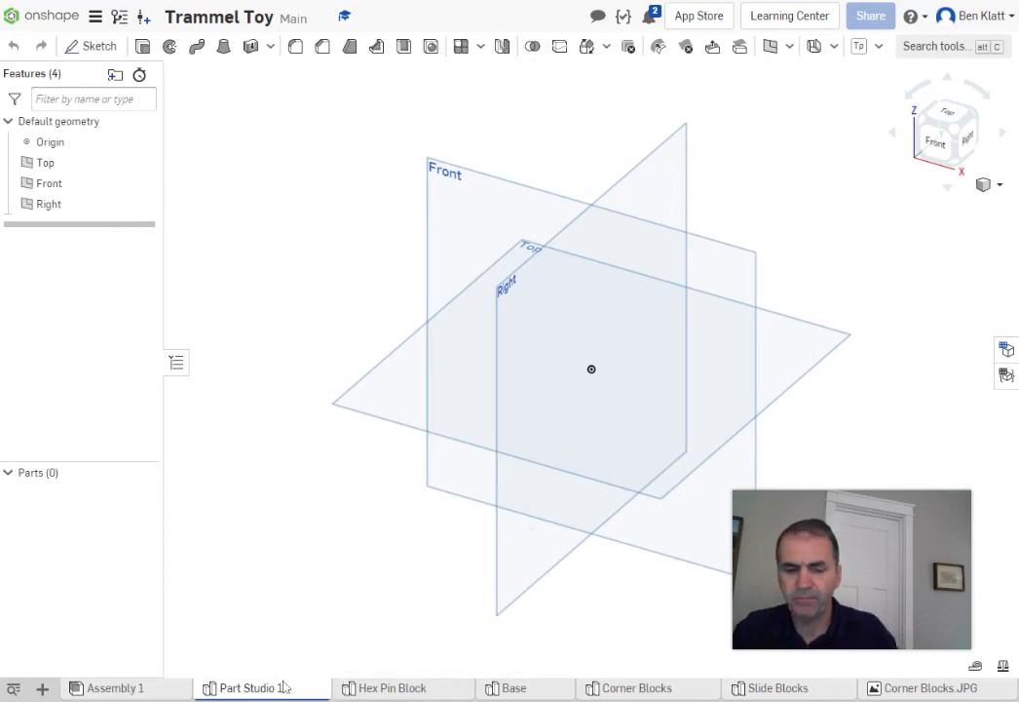
{"action": "key", "text": "p"}
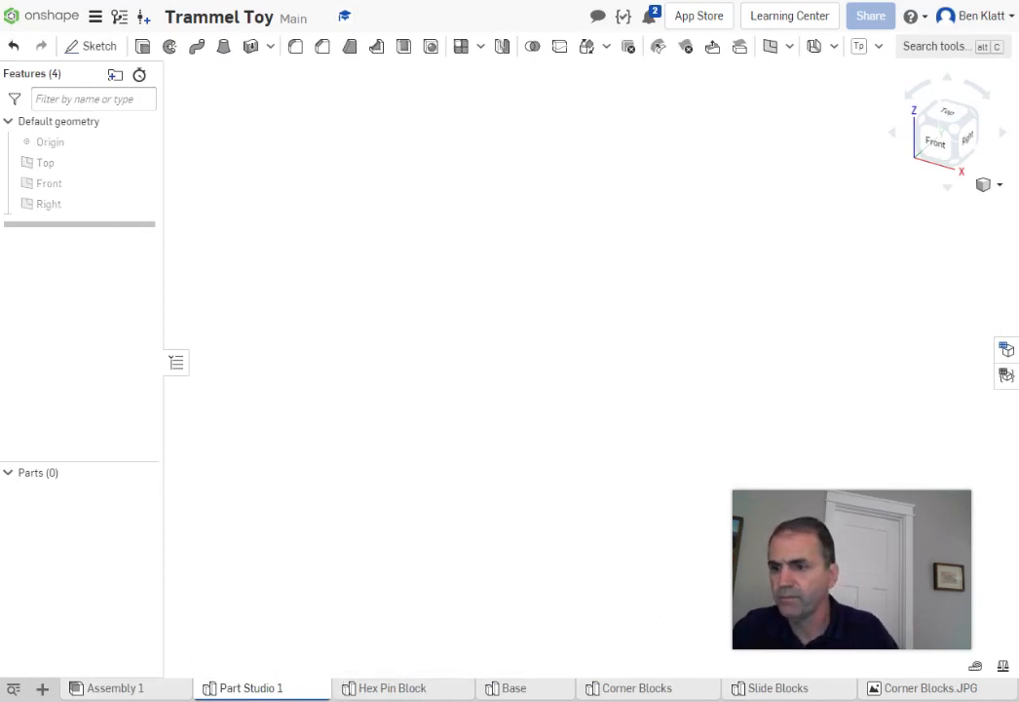
{"action": "right_click", "coordinate": [265, 682]}
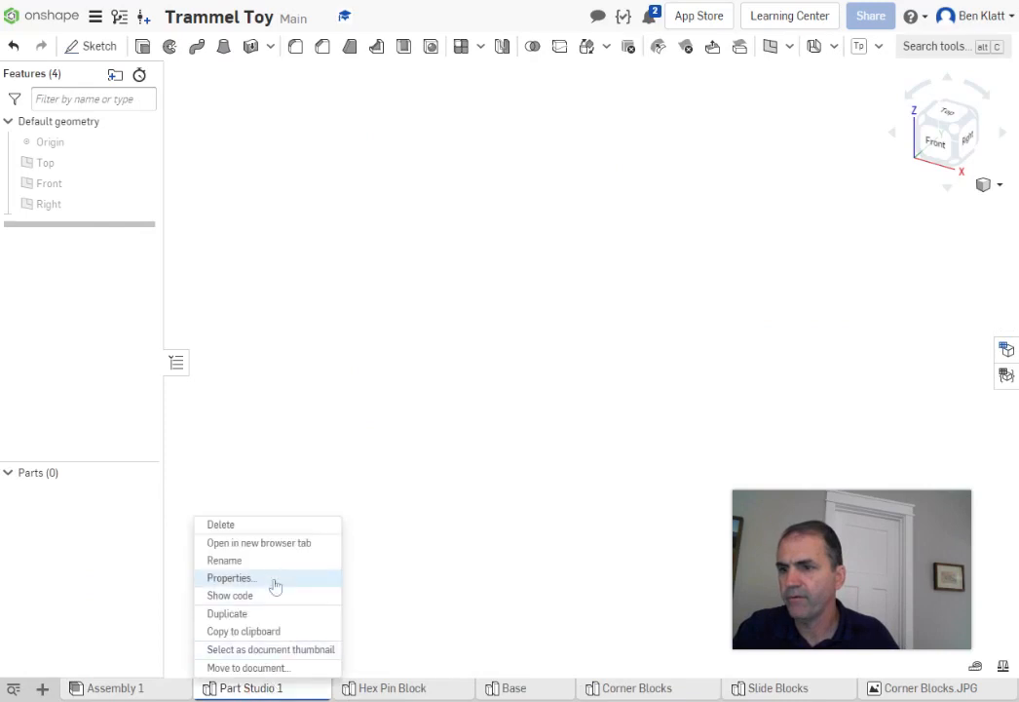
{"action": "left_click", "coordinate": [270, 565]}
{"action": "type", "text": "P"}
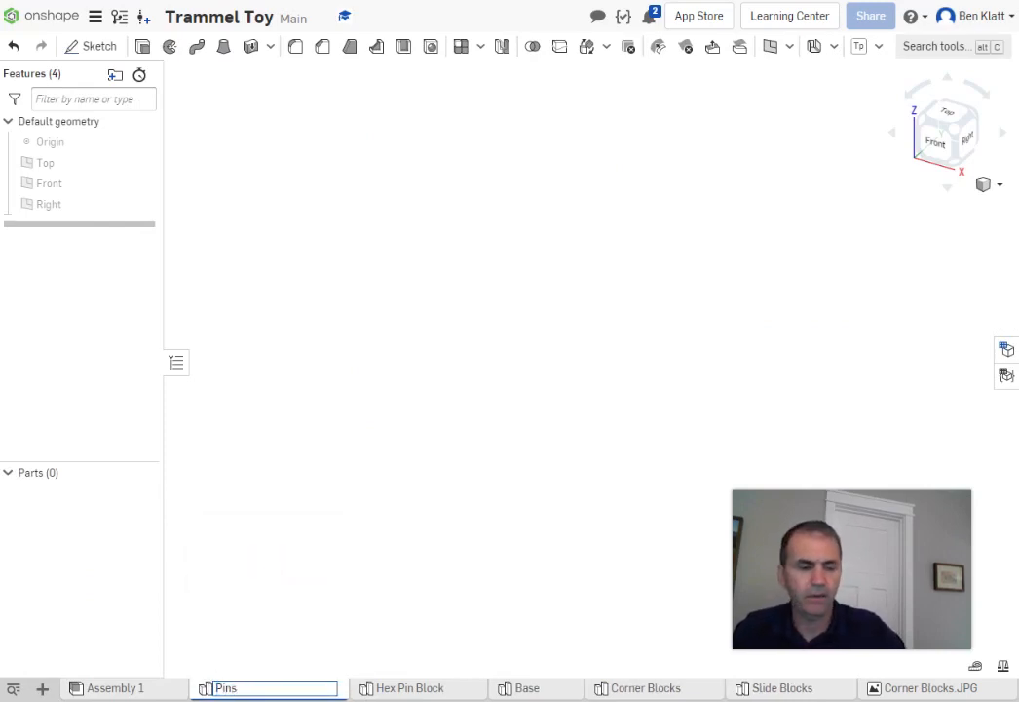
{"action": "type", "text": "ins"}
{"action": "key", "text": "Return"}
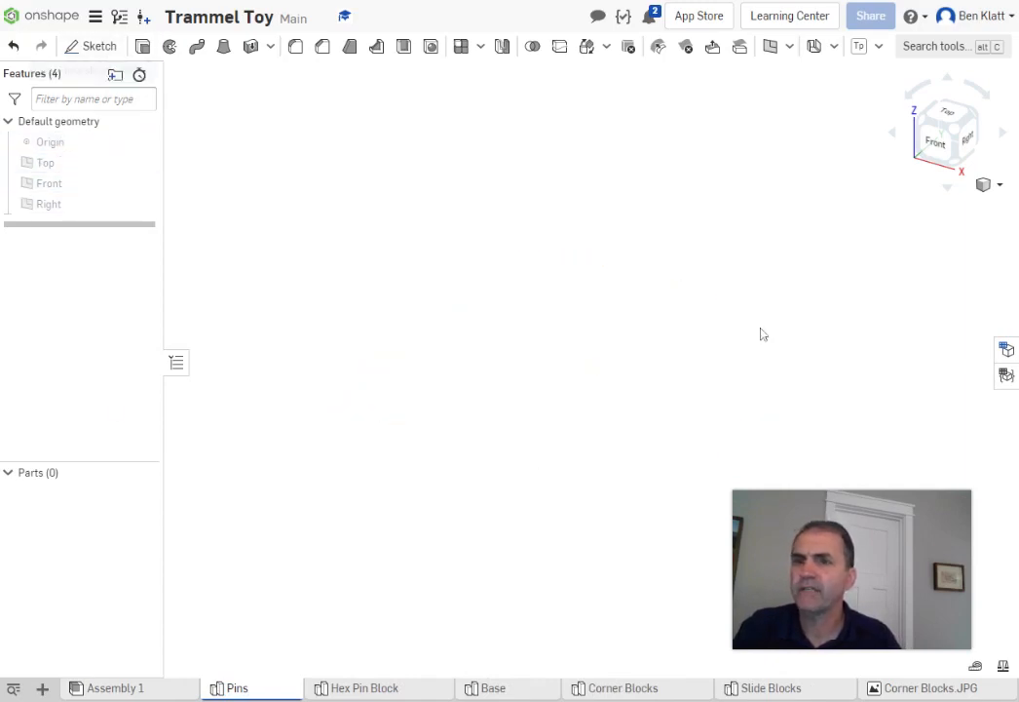
Start a sketch on the Top plane with the default planes hidden and view it straight on
{"action": "left_click", "coordinate": [389, 534]}
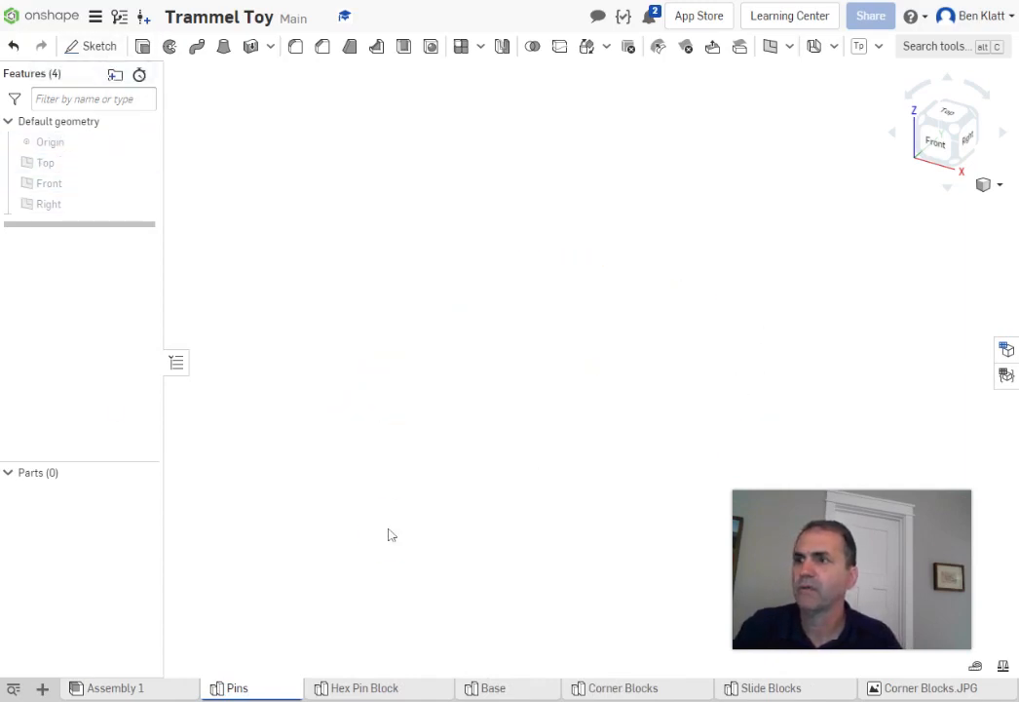
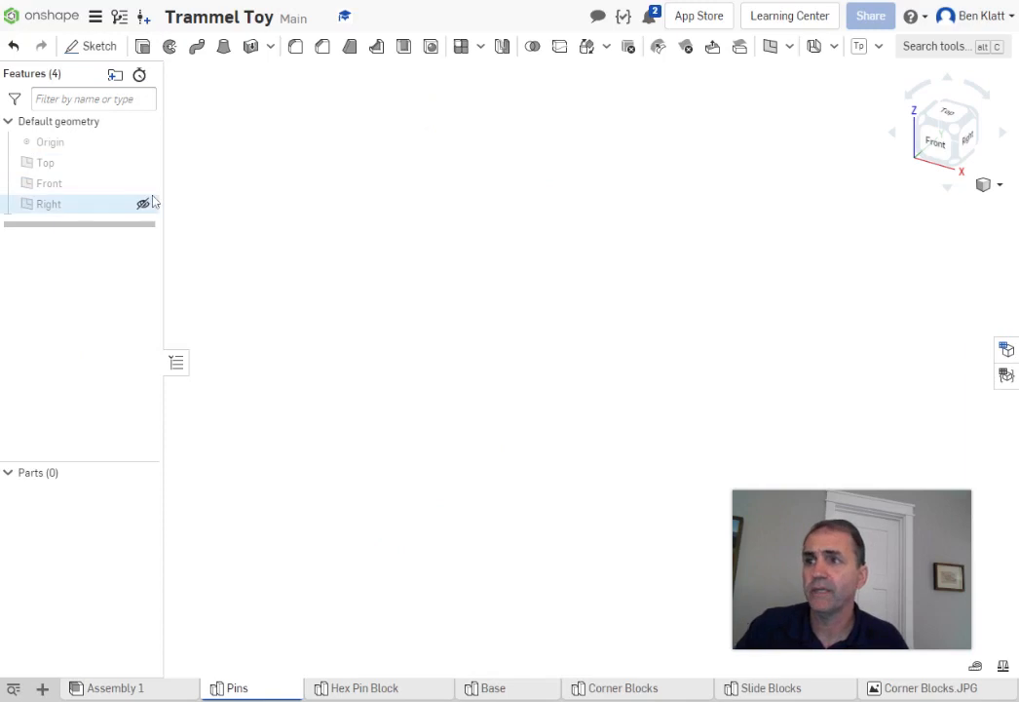
{"action": "key", "text": "p"}
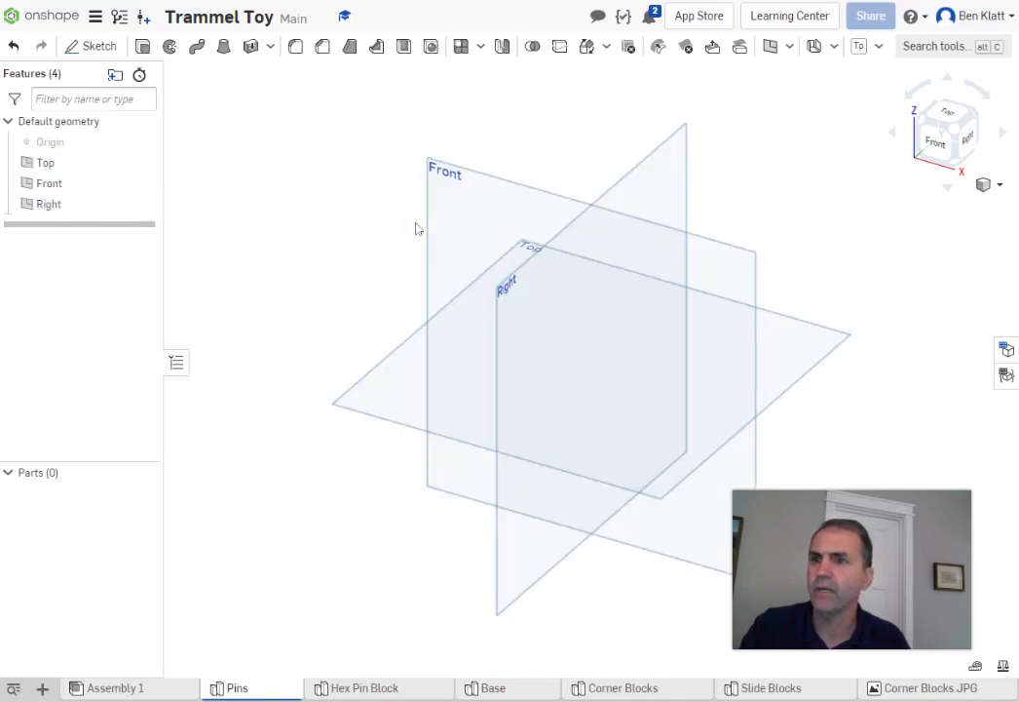
{"action": "right_click", "coordinate": [362, 388]}
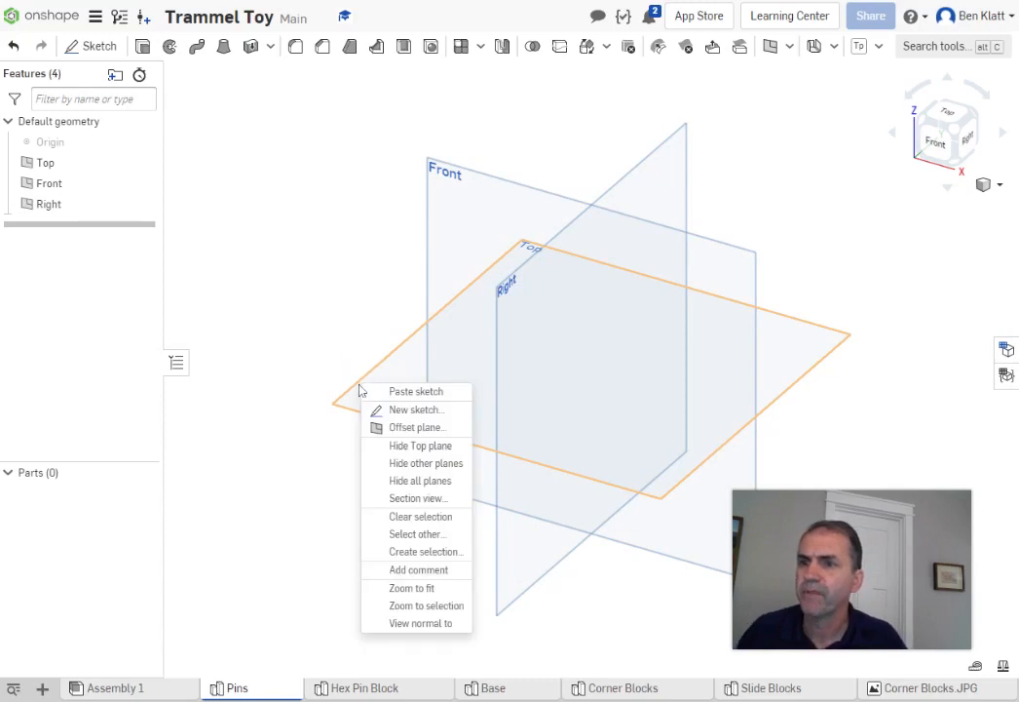
{"action": "left_click", "coordinate": [405, 410]}
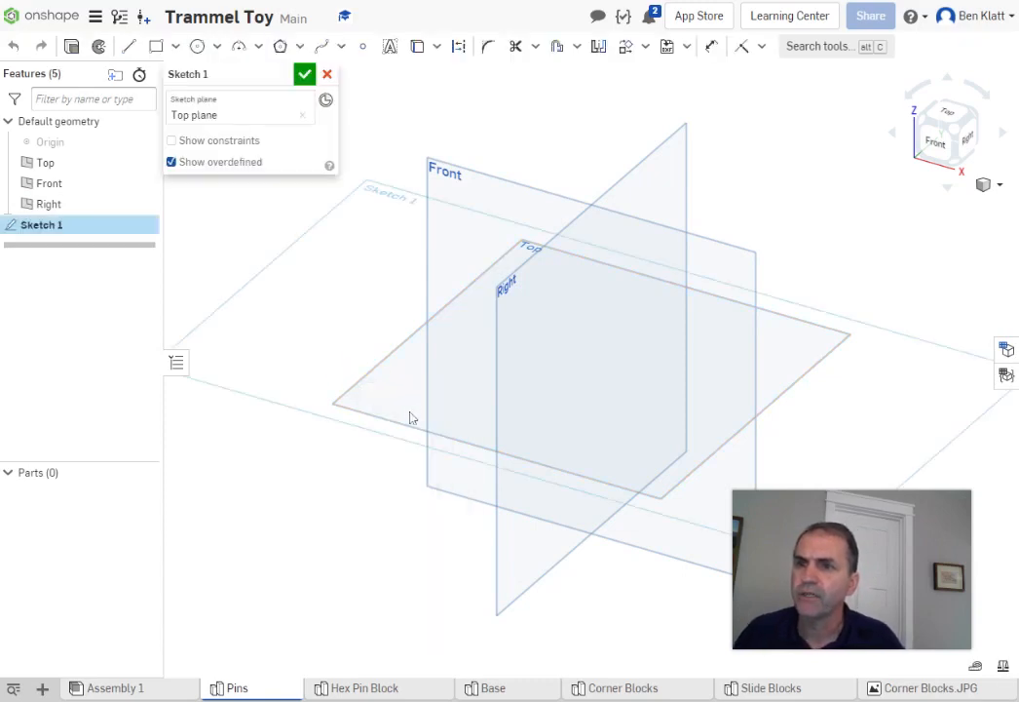
{"action": "key", "text": "p"}
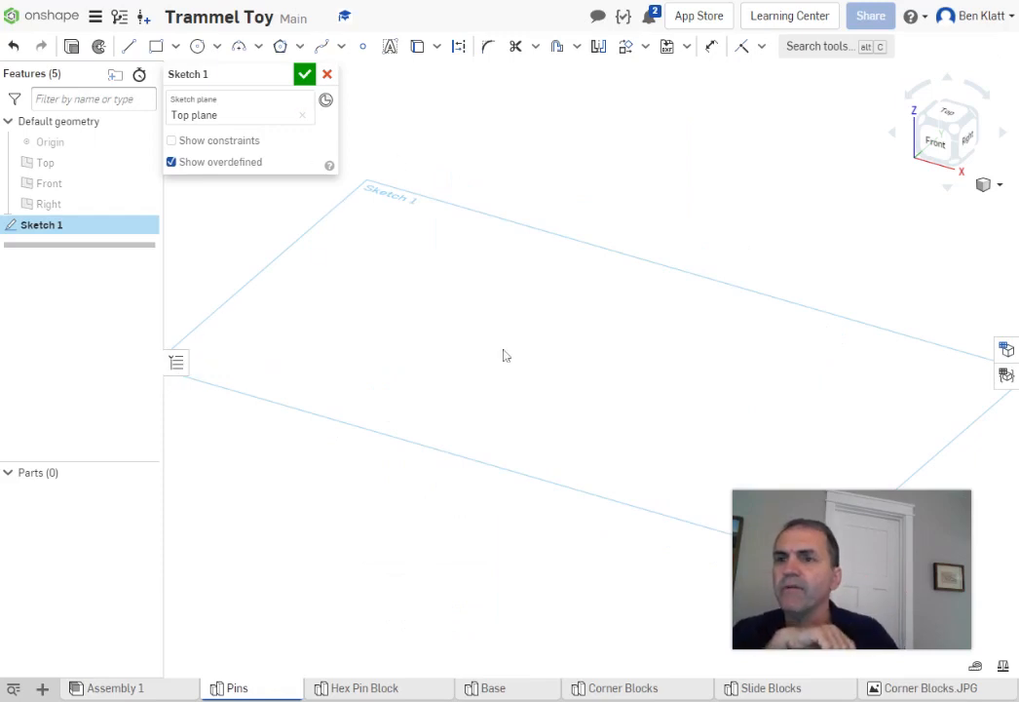
{"action": "key", "text": "n"}
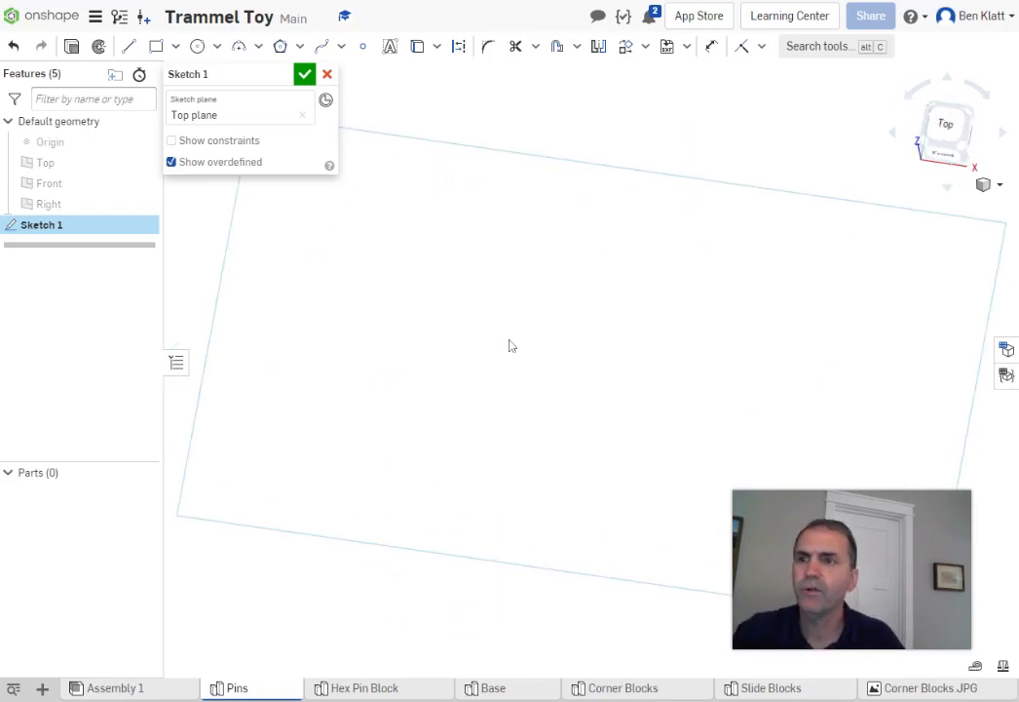
Sketch a circle with a diameter of 0.191 in
{"action": "left_click", "coordinate": [198, 47]}
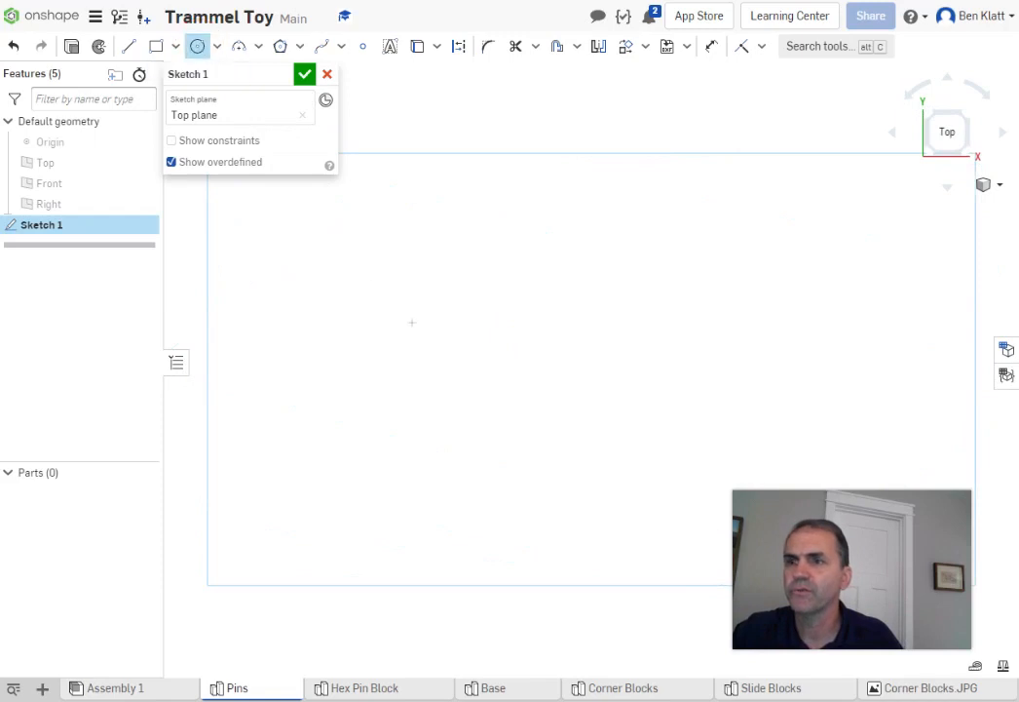
{"action": "left_click", "coordinate": [417, 276]}
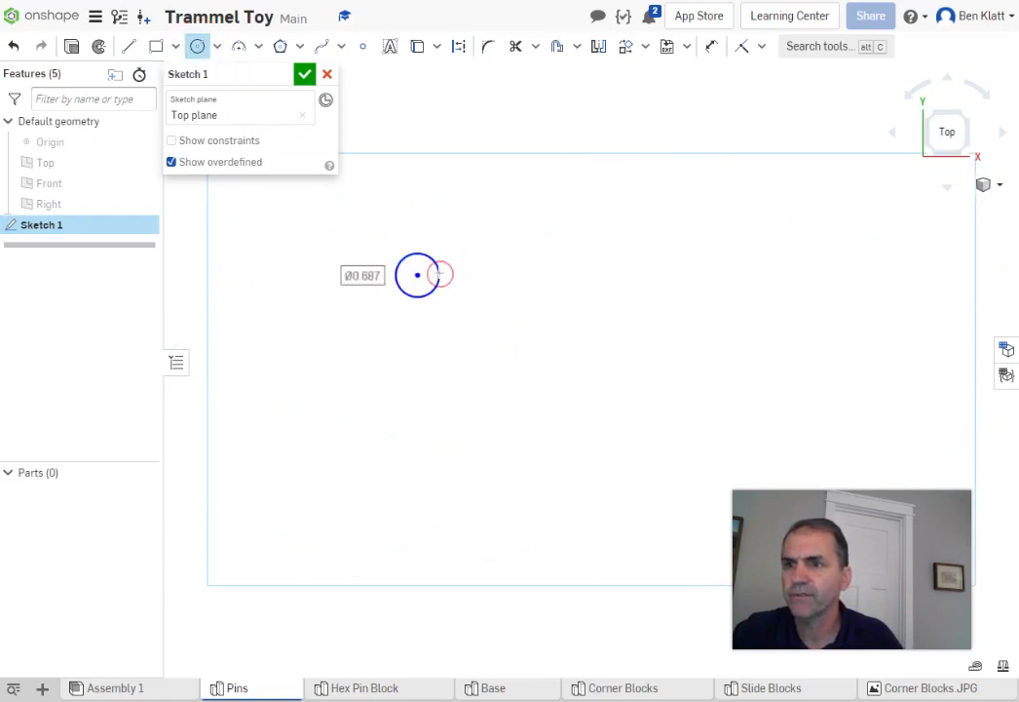
{"action": "type", "text": "."}
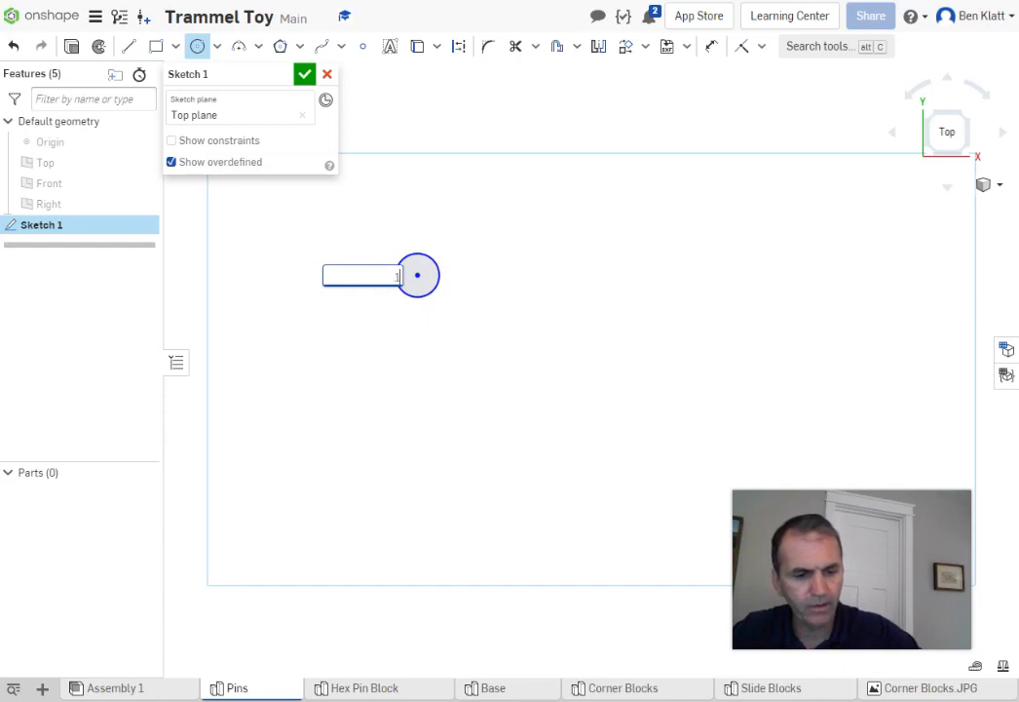
{"action": "type", "text": "191"}
{"action": "key", "text": "Return"}
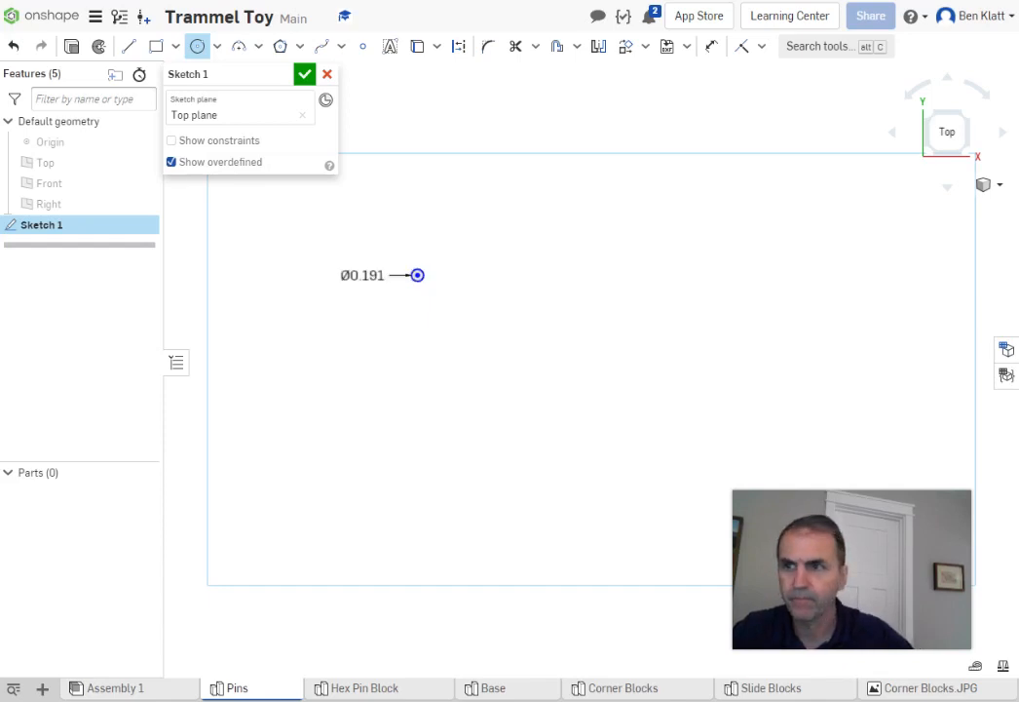
Sketch a second circle of 0.23 in diameter beside the first one, level with it, and finish the sketch
{"action": "scroll", "coordinate": [439, 275], "scroll_direction": "up", "scroll_amount": 5}
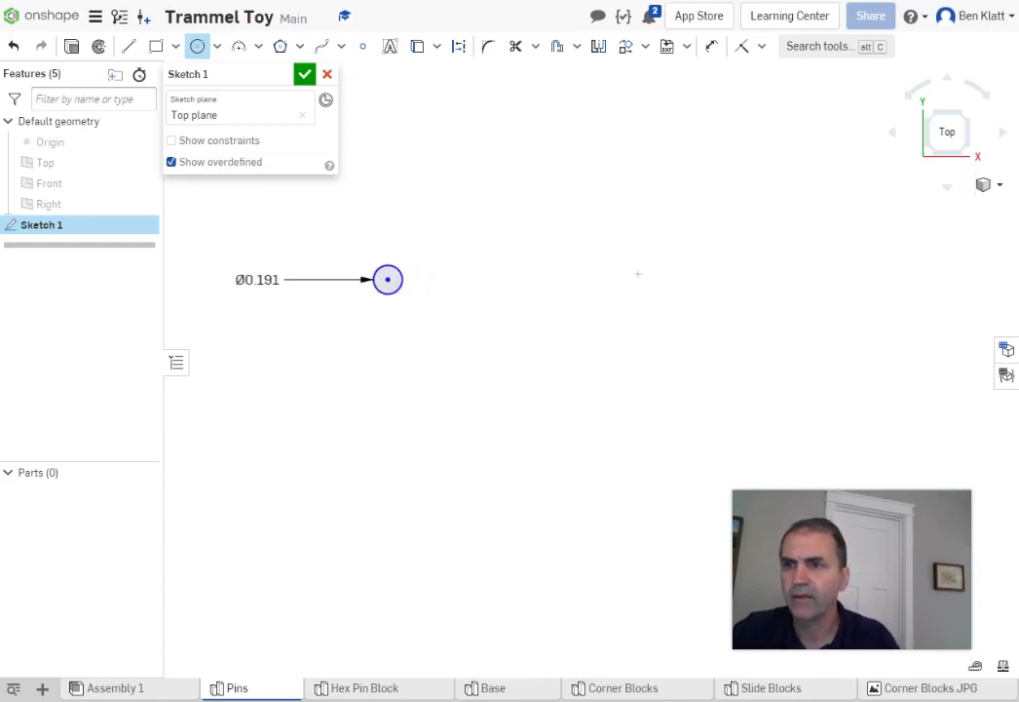
{"action": "left_click", "coordinate": [557, 280]}
{"action": "left_click", "coordinate": [577, 279]}
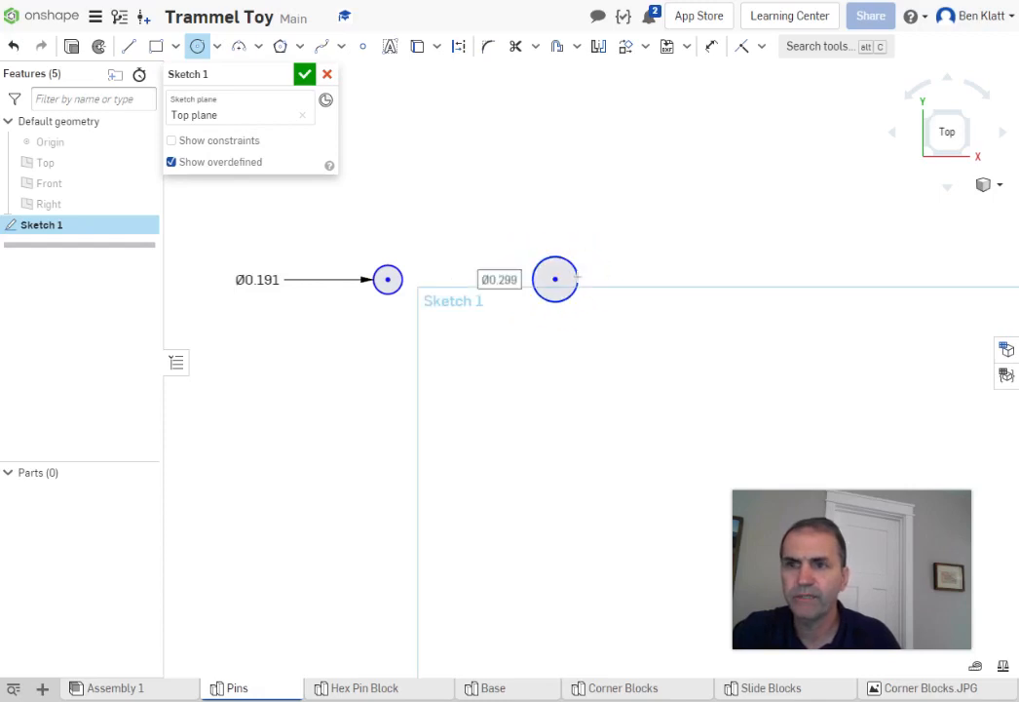
{"action": "key", "text": "Return"}
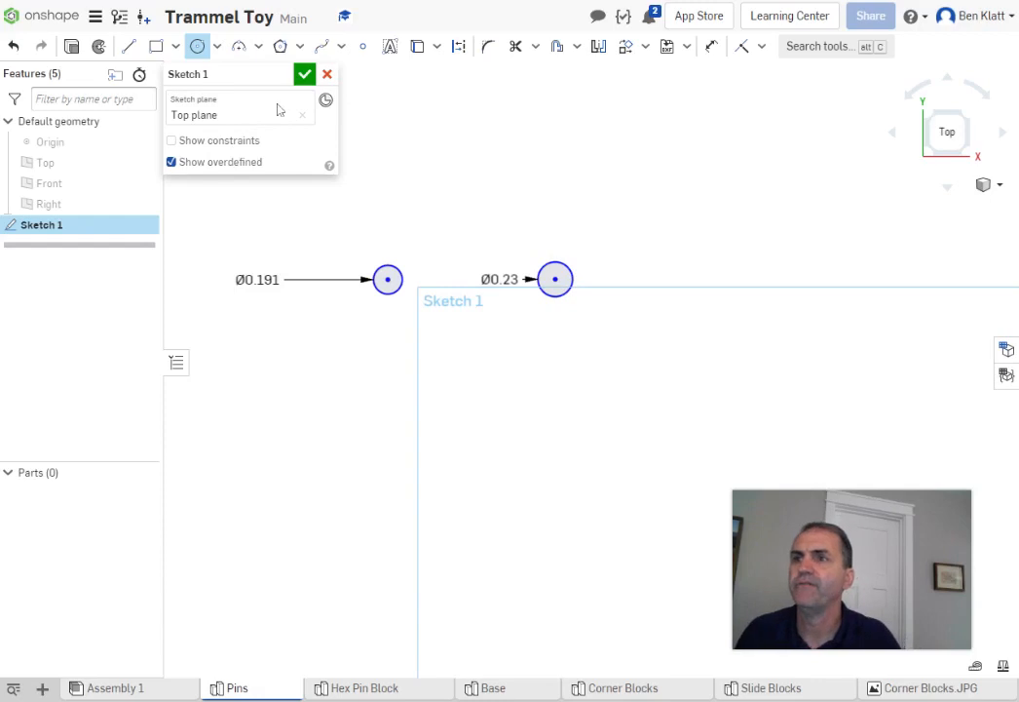
{"action": "left_click", "coordinate": [304, 75]}
Extrude both circles as new solids to a blind depth of 1.35 in
{"action": "left_click", "coordinate": [424, 414]}
{"action": "right_click_drag", "start_coordinate": [424, 414], "coordinate": [419, 366]}
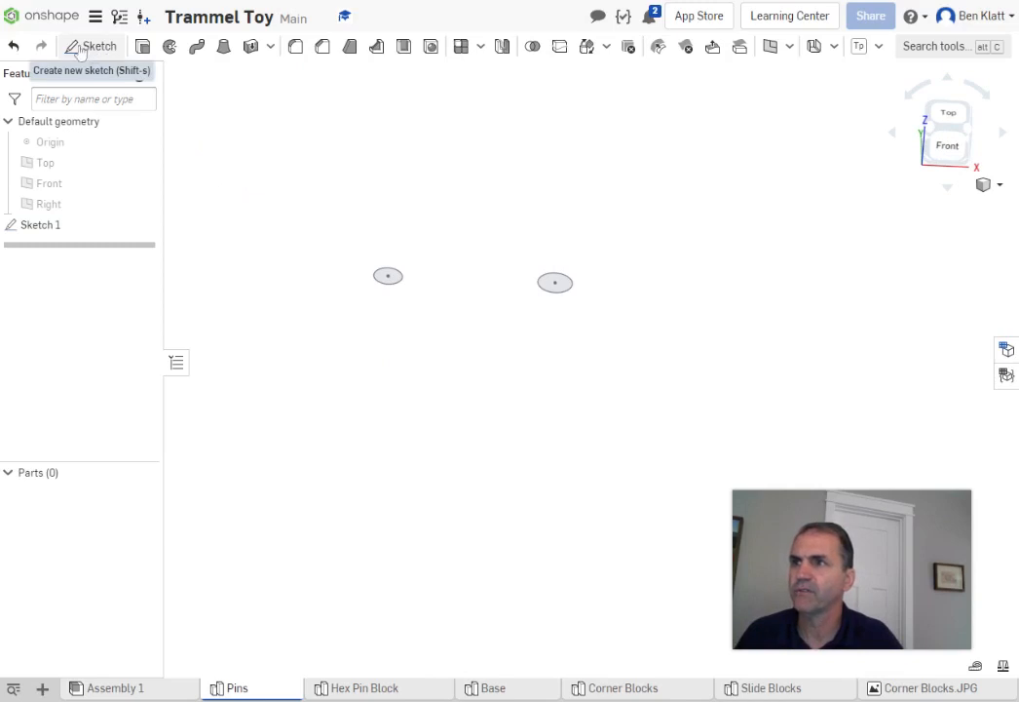
{"action": "left_click", "coordinate": [142, 46]}
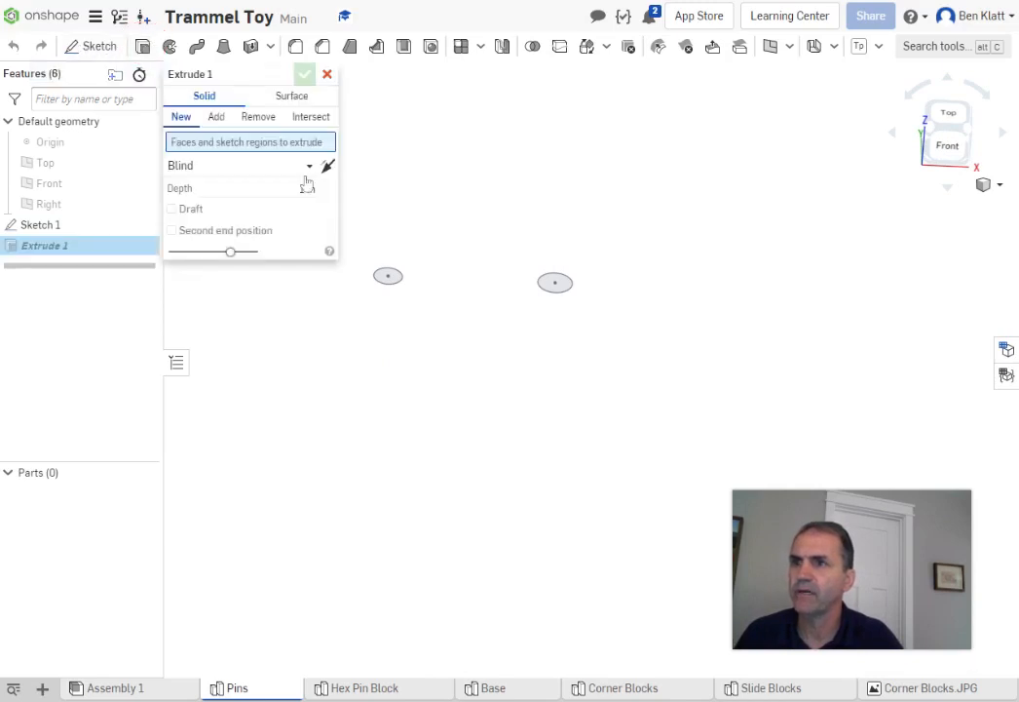
{"action": "left_click", "coordinate": [392, 280]}
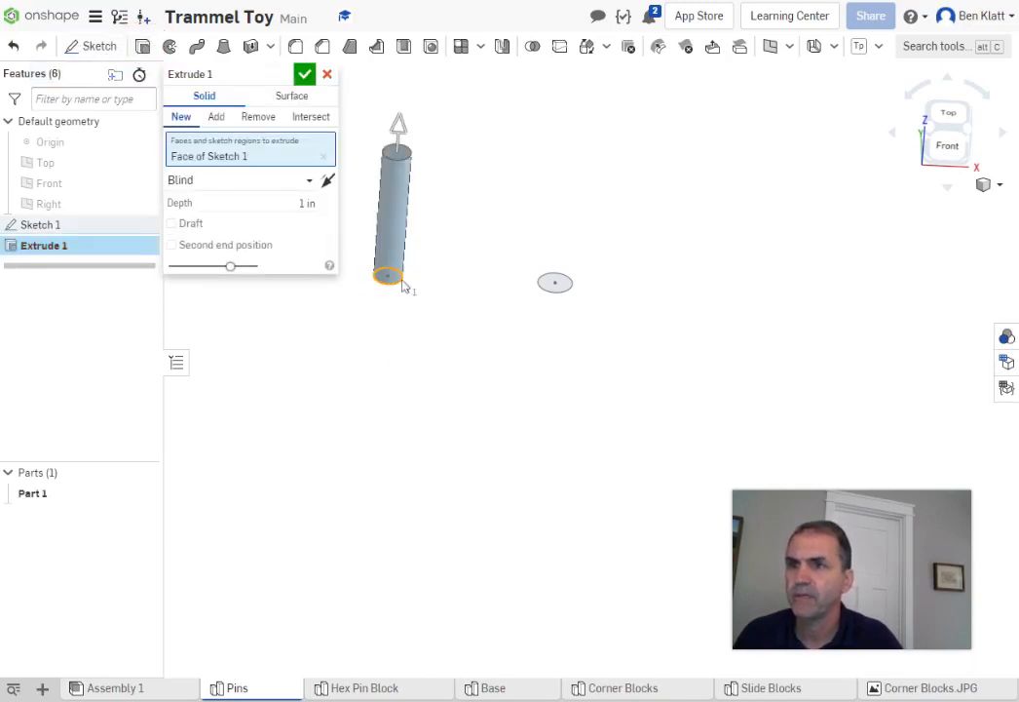
{"action": "left_click", "coordinate": [562, 286]}
{"action": "left_click", "coordinate": [292, 222]}
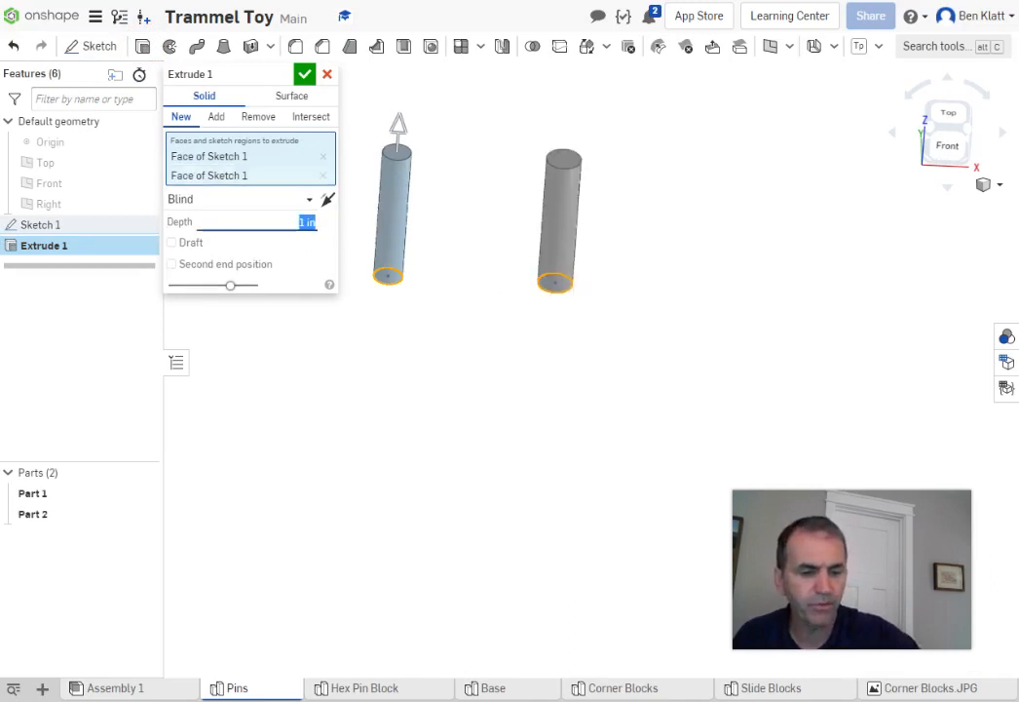
{"action": "type", "text": "1.35"}
{"action": "key", "text": "Return"}
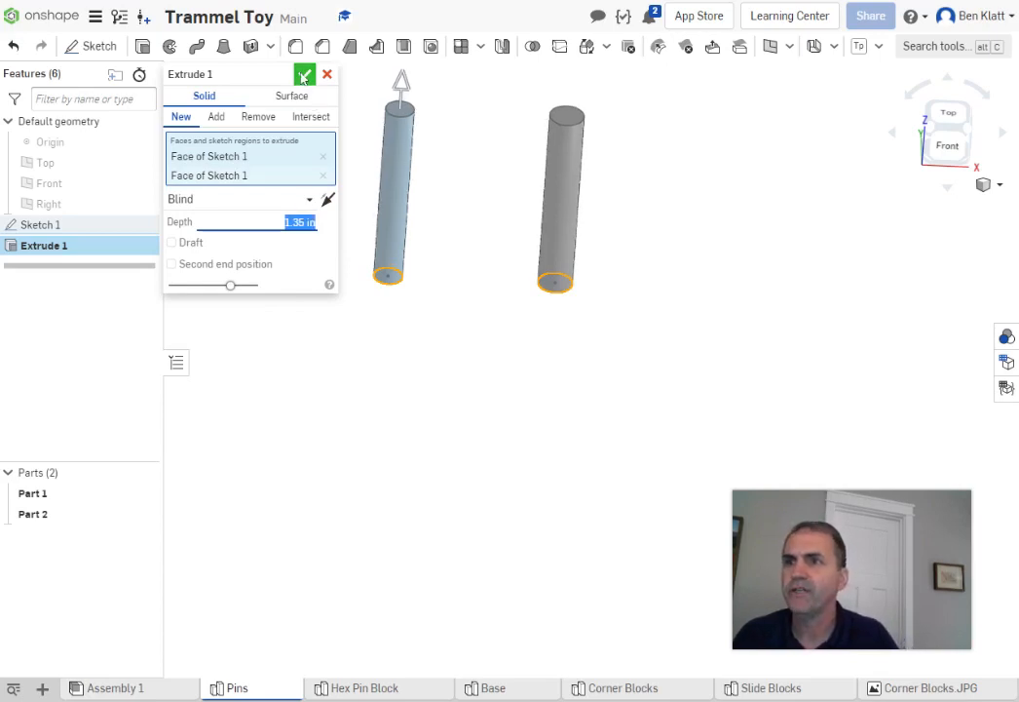
{"action": "left_click", "coordinate": [304, 76]}
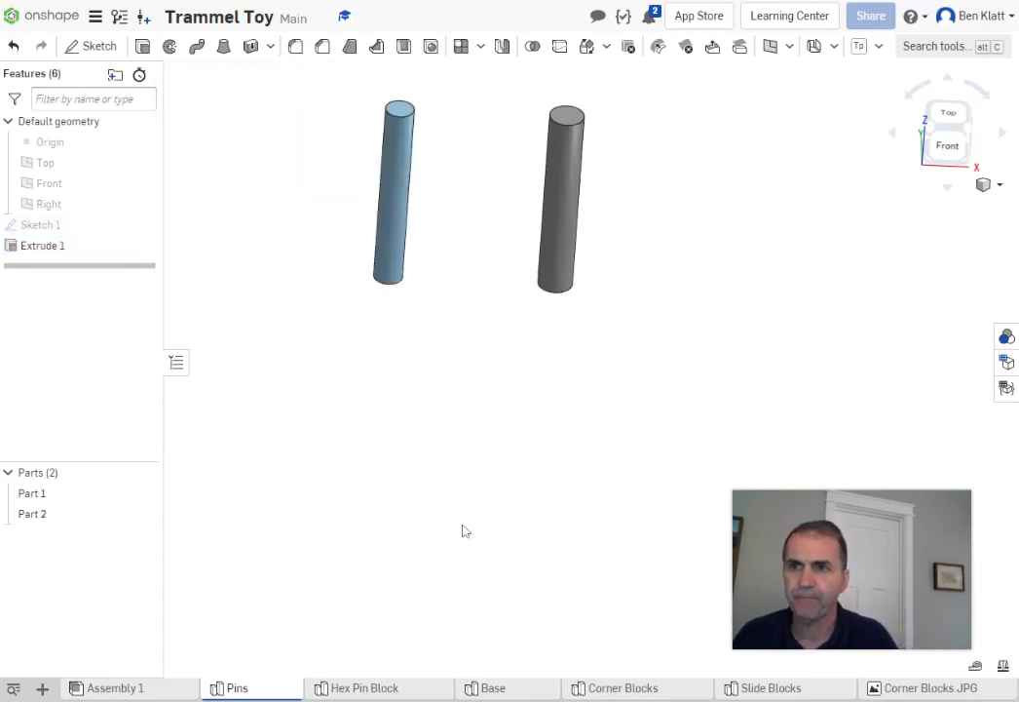
Insert both parts of the Pins part studio twice into Assembly 1 beside the blocks, restoring the insertion after cancelling it
{"action": "scroll", "coordinate": [465, 530], "scroll_direction": "up", "scroll_amount": 2}
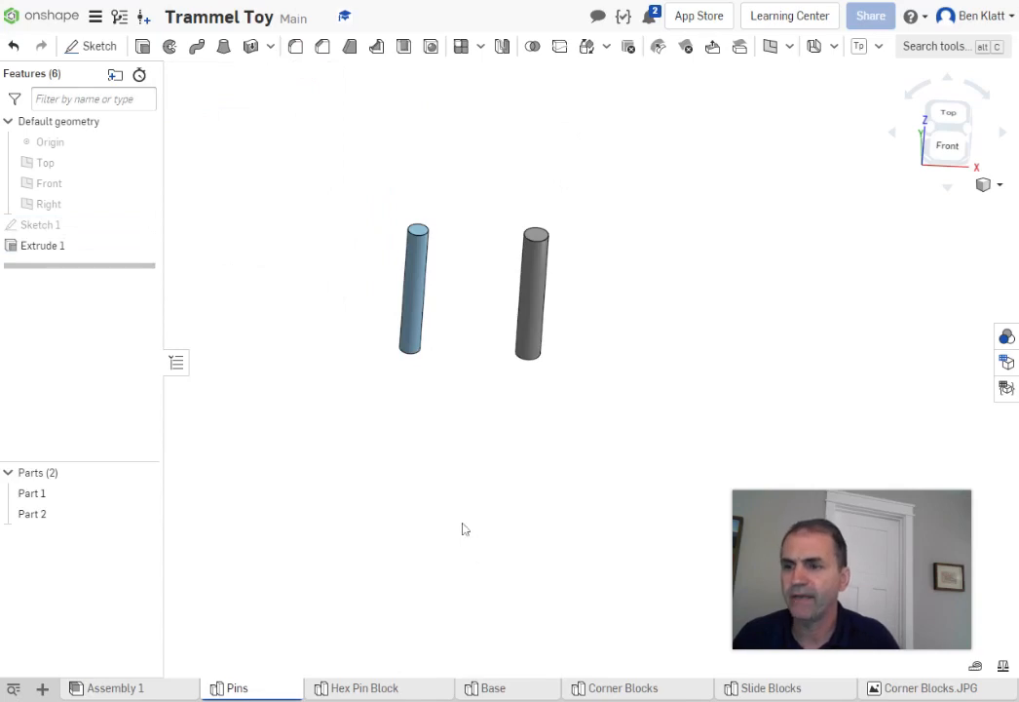
{"action": "left_click", "coordinate": [109, 688]}
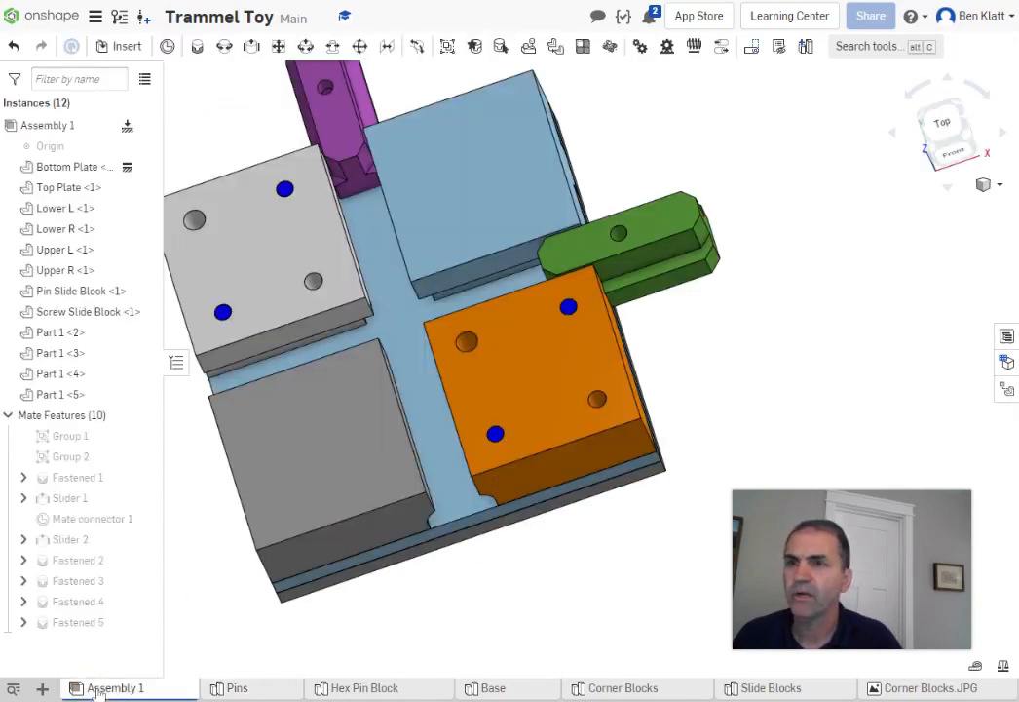
{"action": "right_click_drag", "start_coordinate": [587, 636], "coordinate": [604, 611]}
{"action": "left_click", "coordinate": [104, 46]}
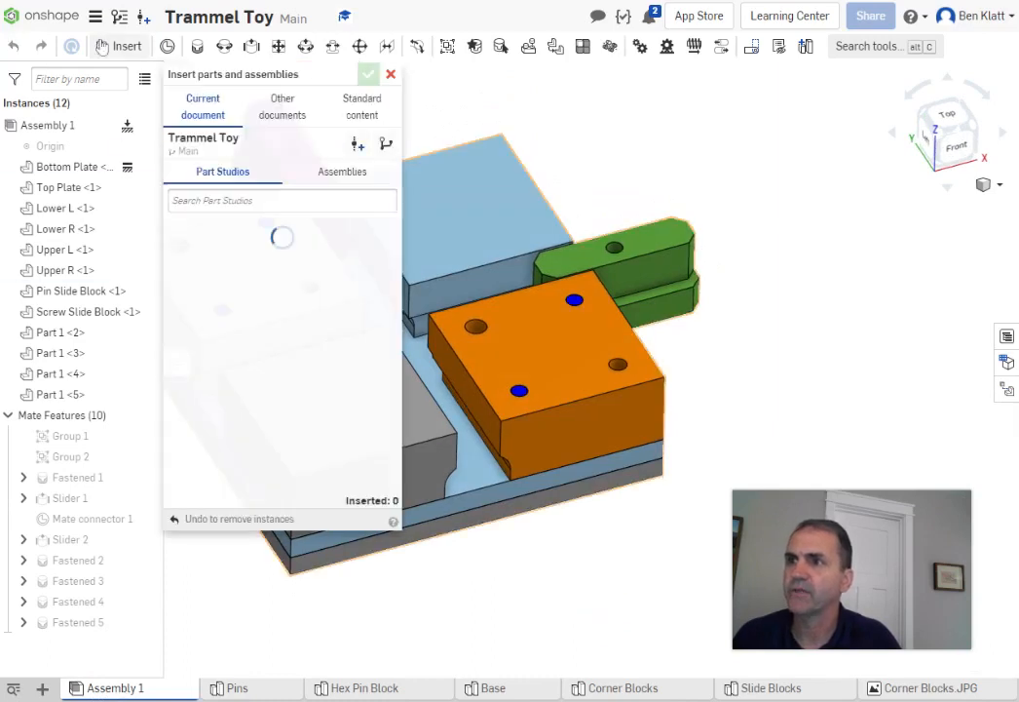
{"action": "left_click", "coordinate": [233, 369]}
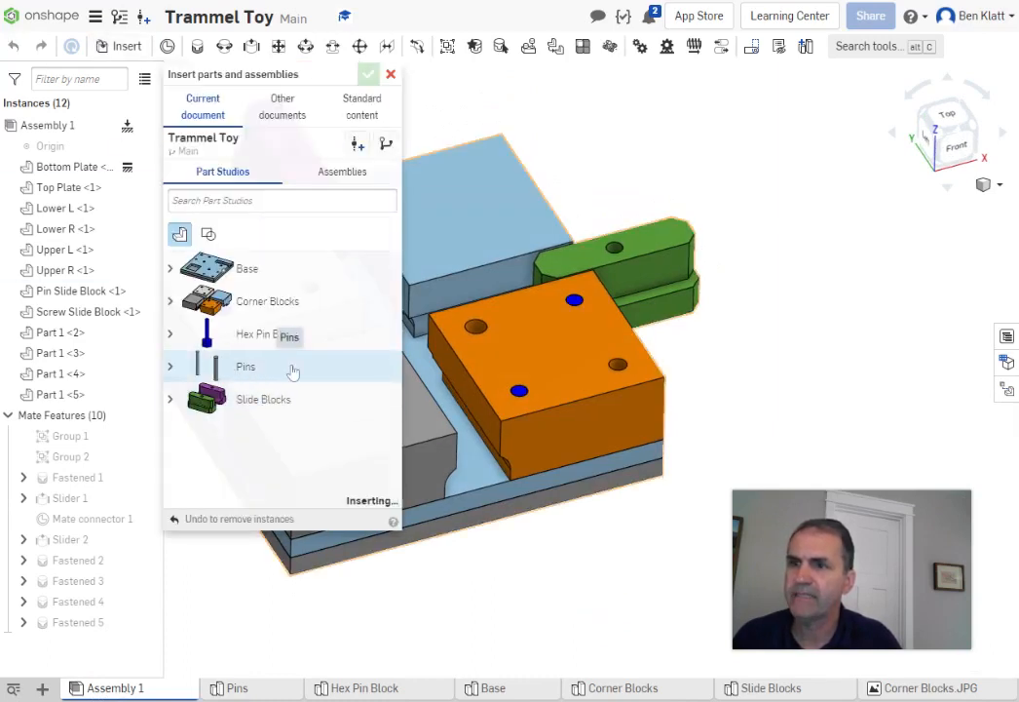
{"action": "left_click", "coordinate": [799, 185]}
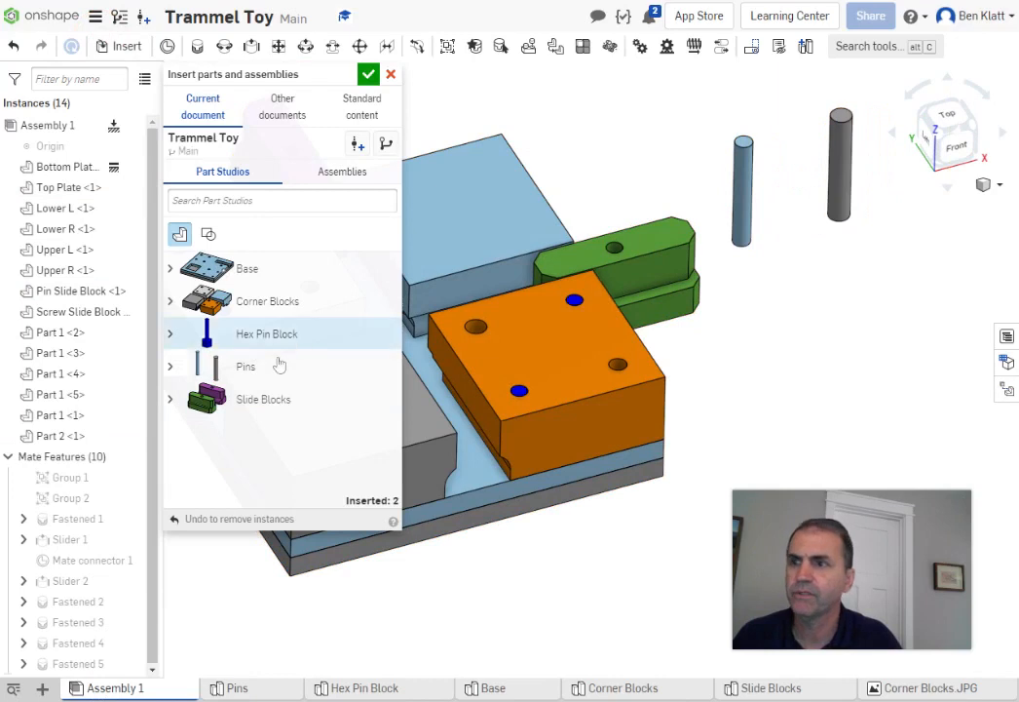
{"action": "left_click", "coordinate": [246, 367]}
{"action": "left_click", "coordinate": [872, 300]}
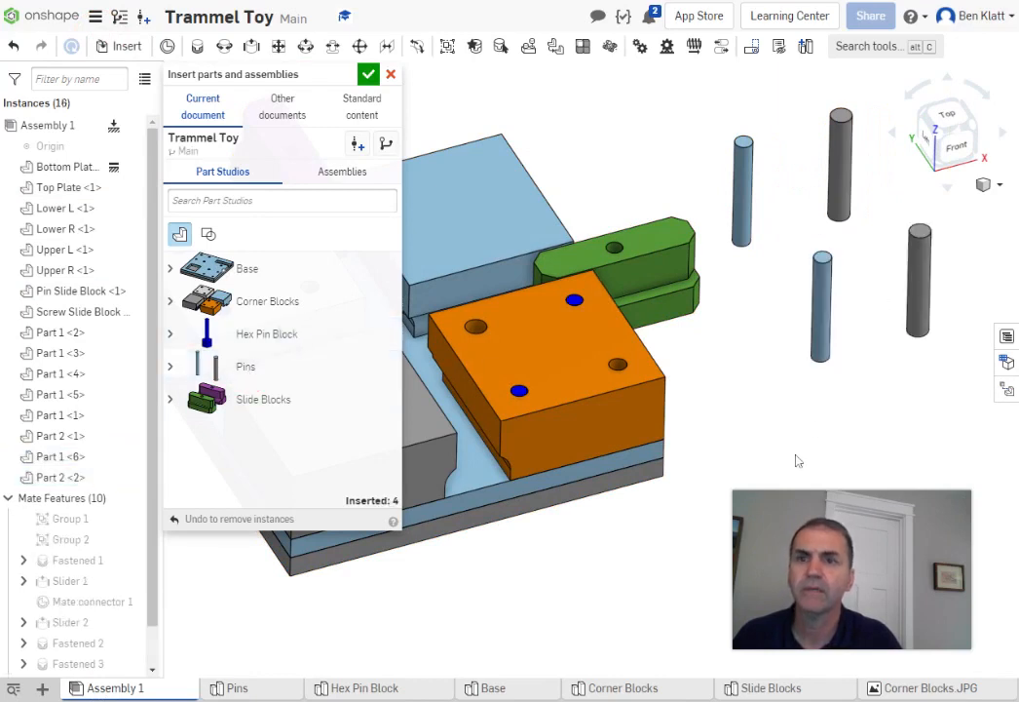
{"action": "scroll", "coordinate": [788, 440], "scroll_direction": "down", "scroll_amount": 2}
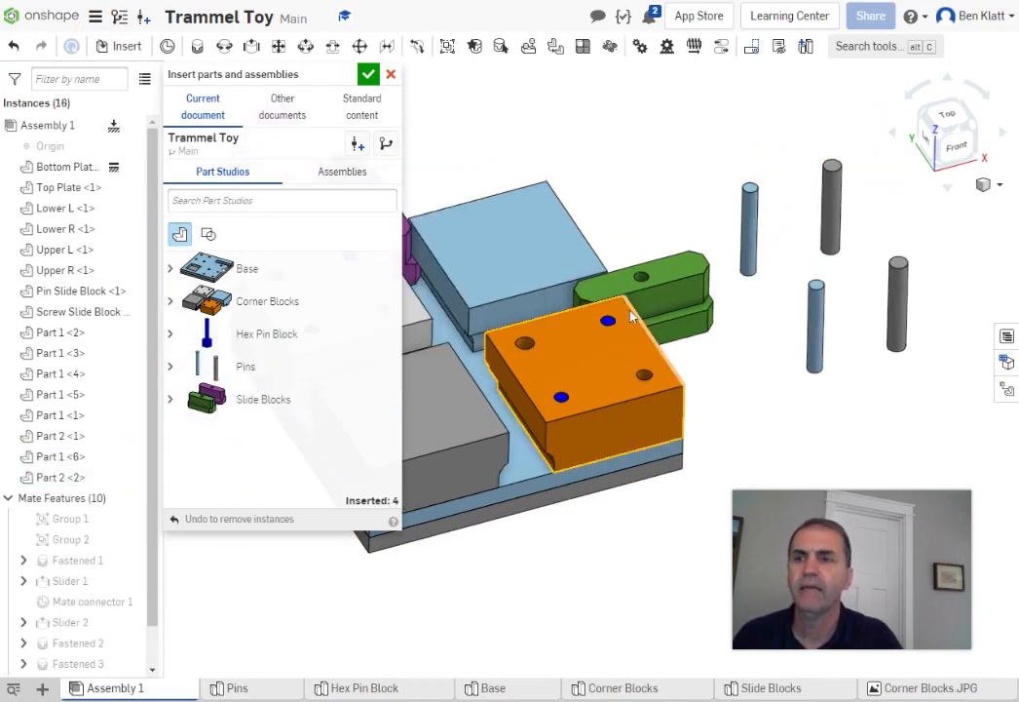
{"action": "left_click", "coordinate": [391, 75]}
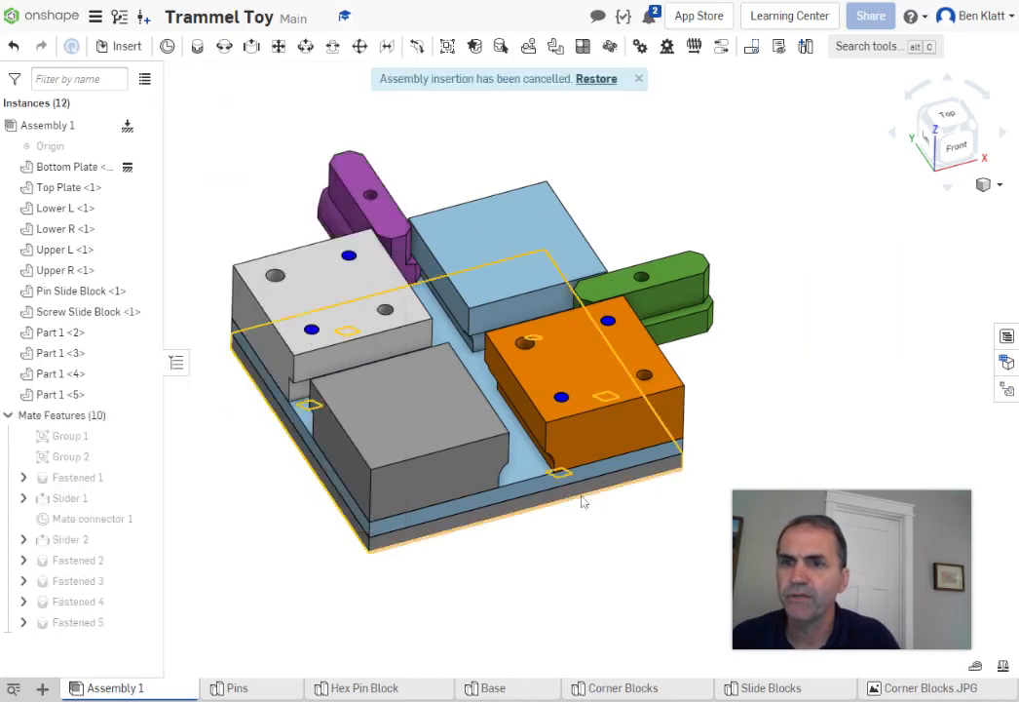
{"action": "left_click", "coordinate": [593, 82]}
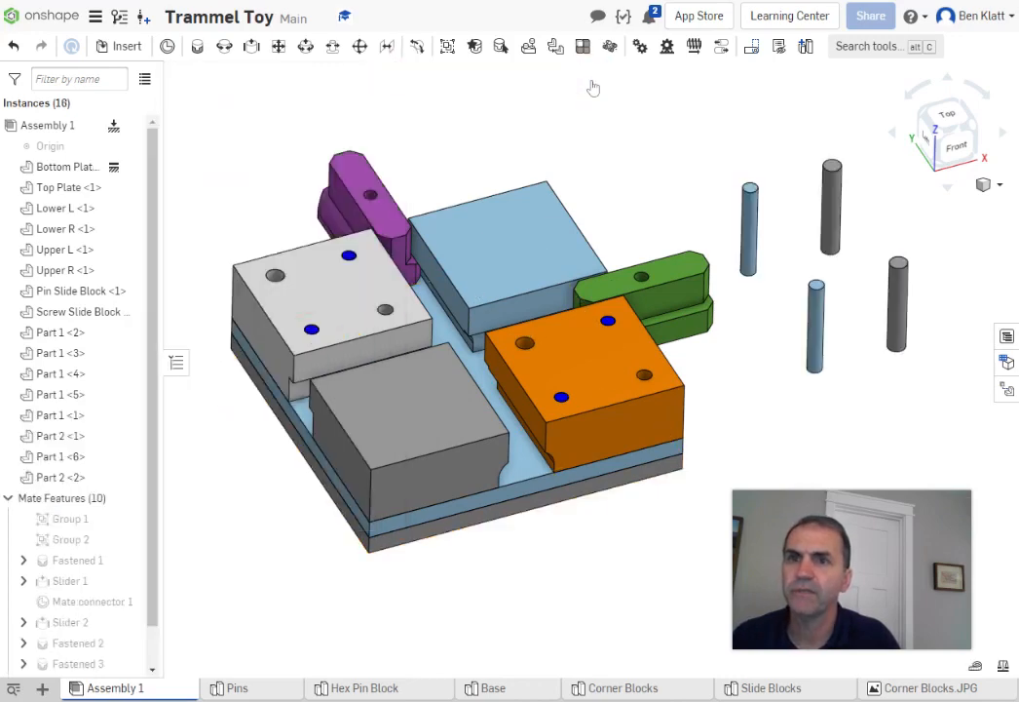
Mate the first narrow pin's top into the small hole of the Upper L block with a Revolute mate, keeping its original direction
{"action": "left_click", "coordinate": [520, 113]}
{"action": "right_click_drag", "start_coordinate": [607, 424], "coordinate": [596, 538]}
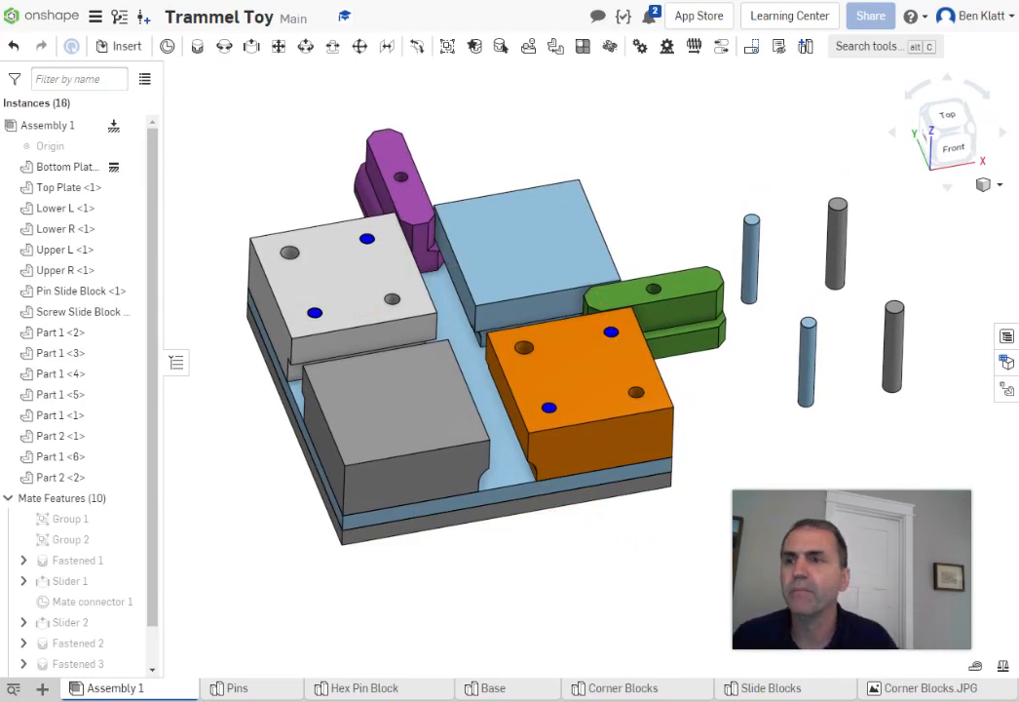
{"action": "left_click", "coordinate": [224, 47]}
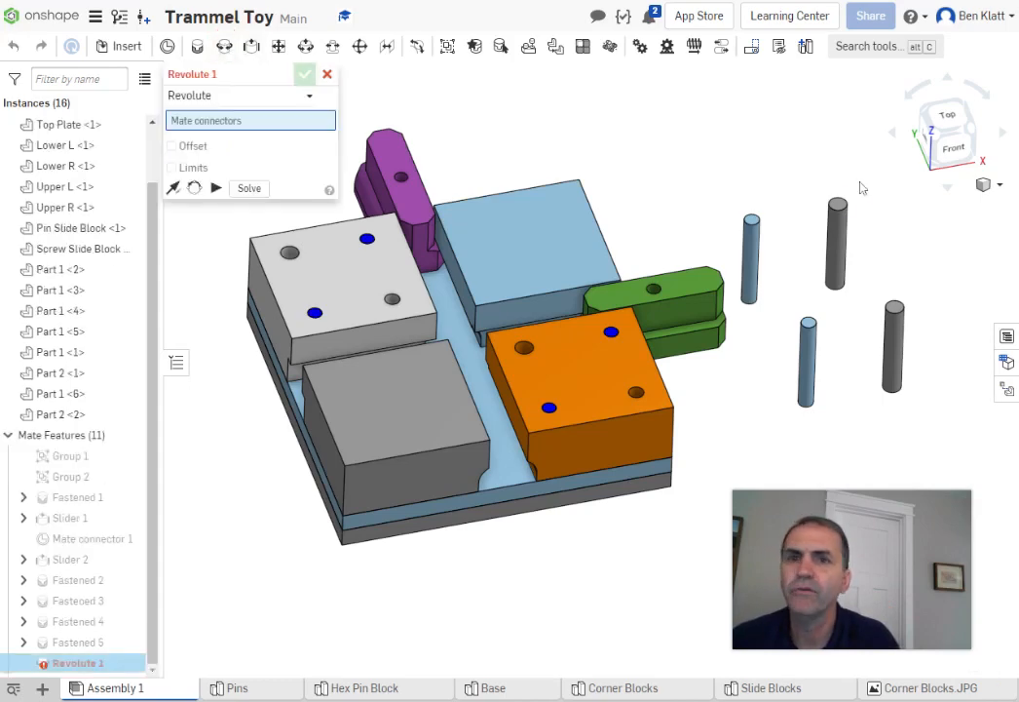
{"action": "scroll", "coordinate": [751, 219], "scroll_direction": "up", "scroll_amount": 2}
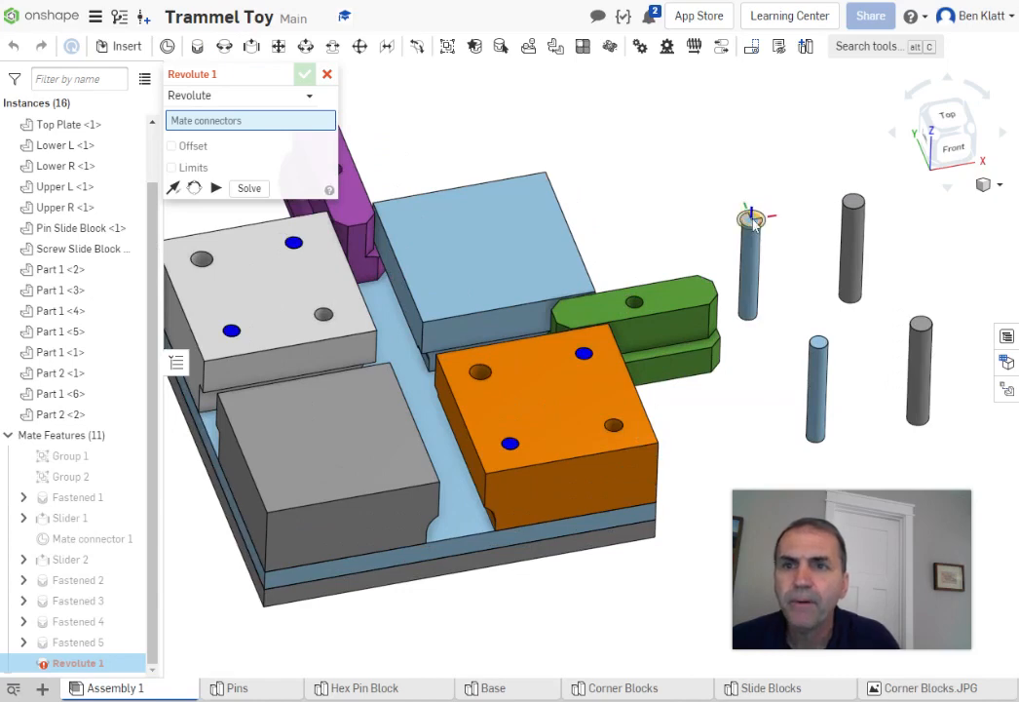
{"action": "left_click", "coordinate": [751, 219]}
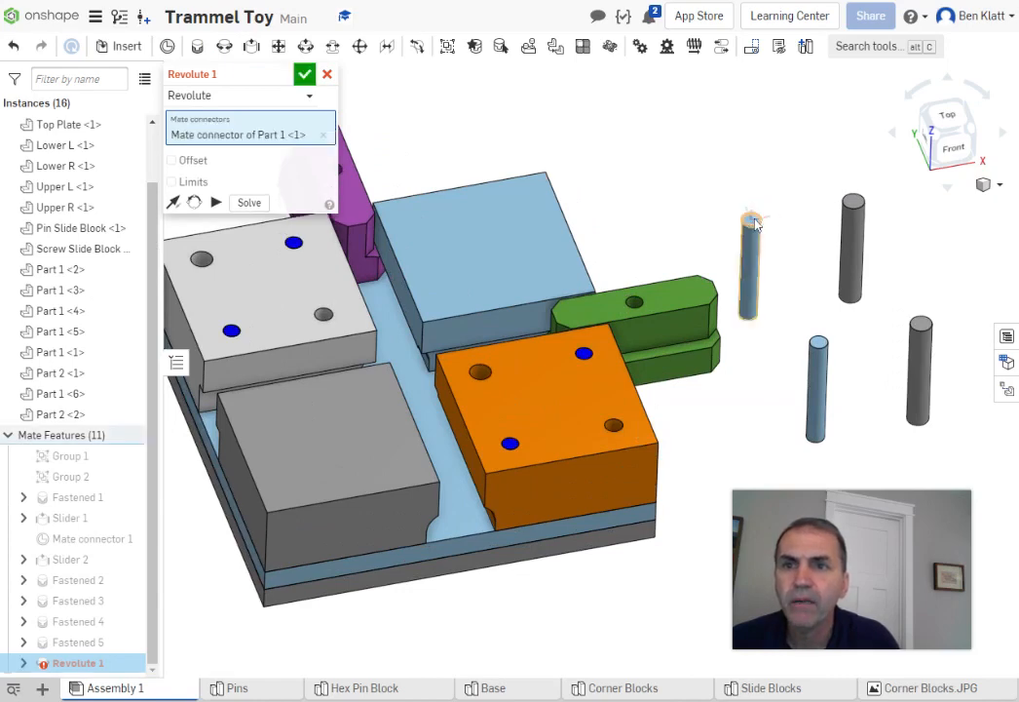
{"action": "left_click", "coordinate": [325, 314]}
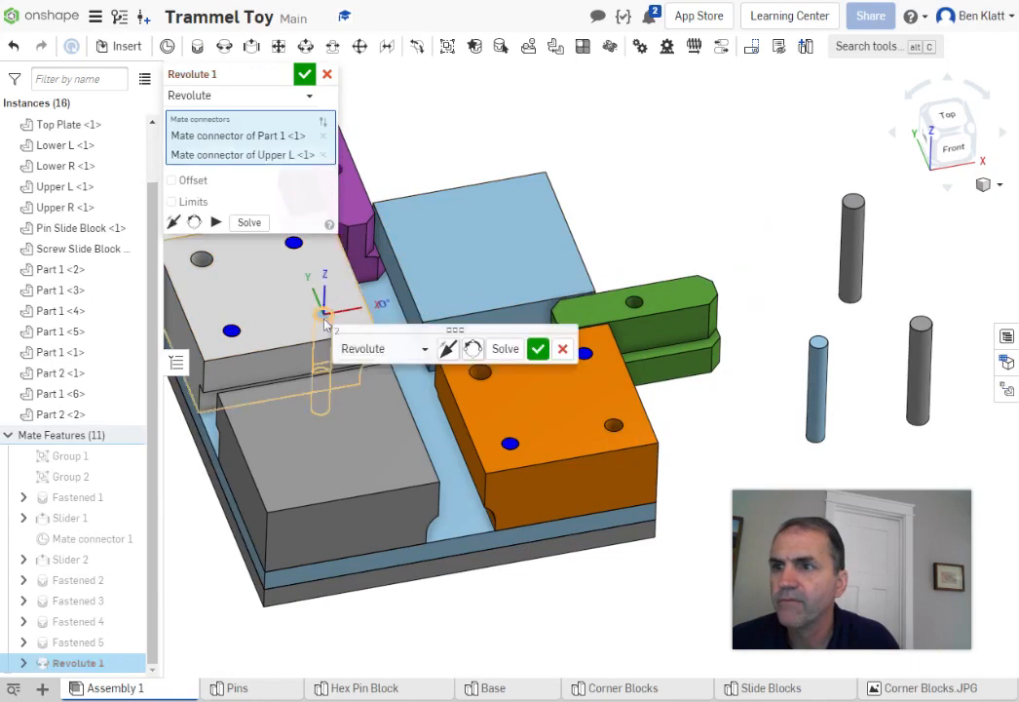
{"action": "left_click", "coordinate": [447, 349]}
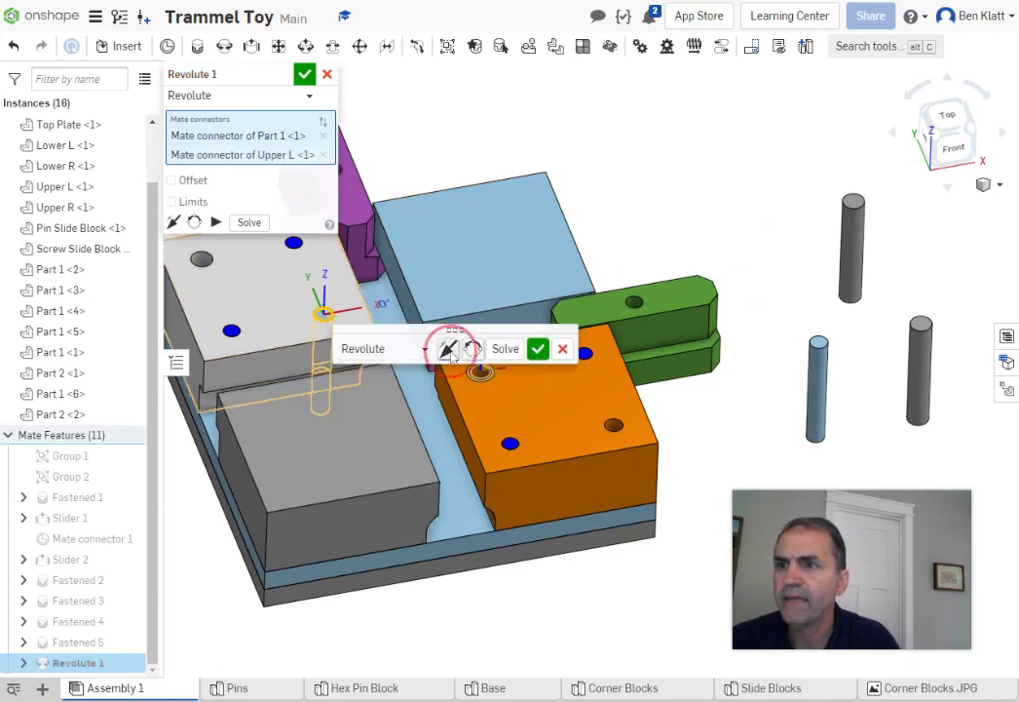
{"action": "left_click", "coordinate": [447, 349]}
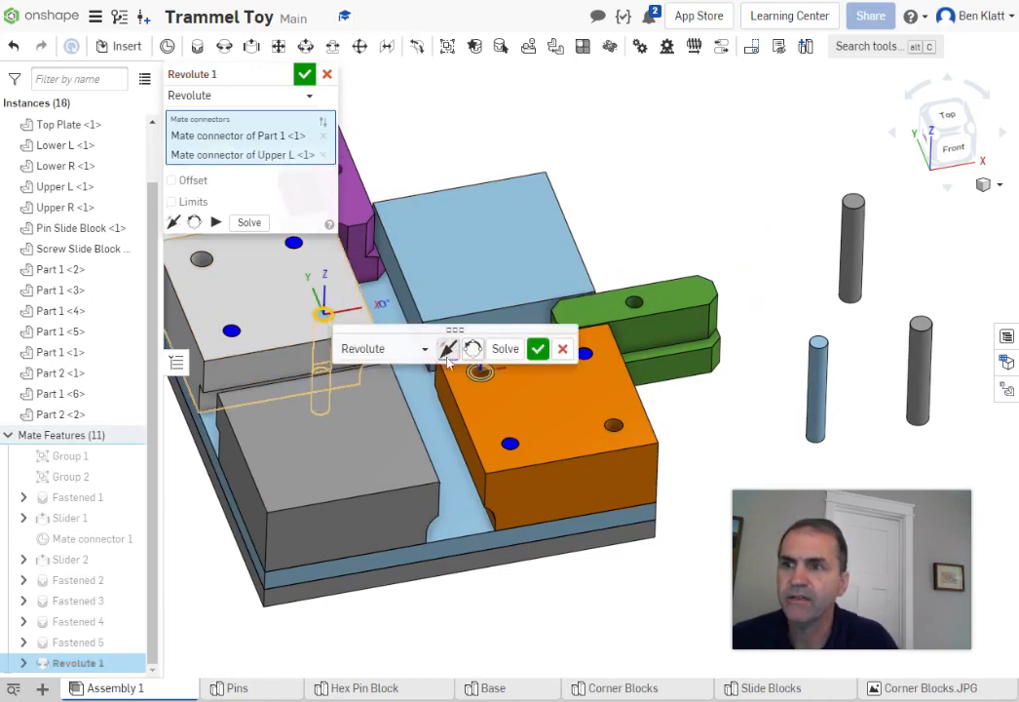
{"action": "left_click", "coordinate": [538, 348]}
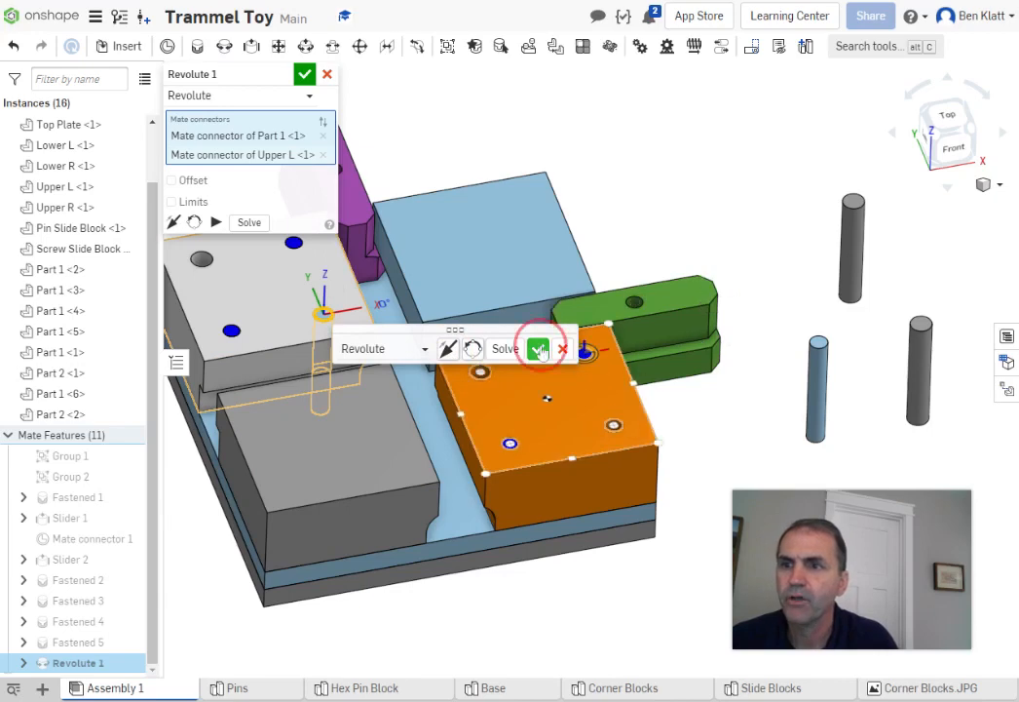
Mate the second narrow pin's top into the small open hole of the orange Lower R block with a Revolute mate
{"action": "left_click", "coordinate": [820, 341]}
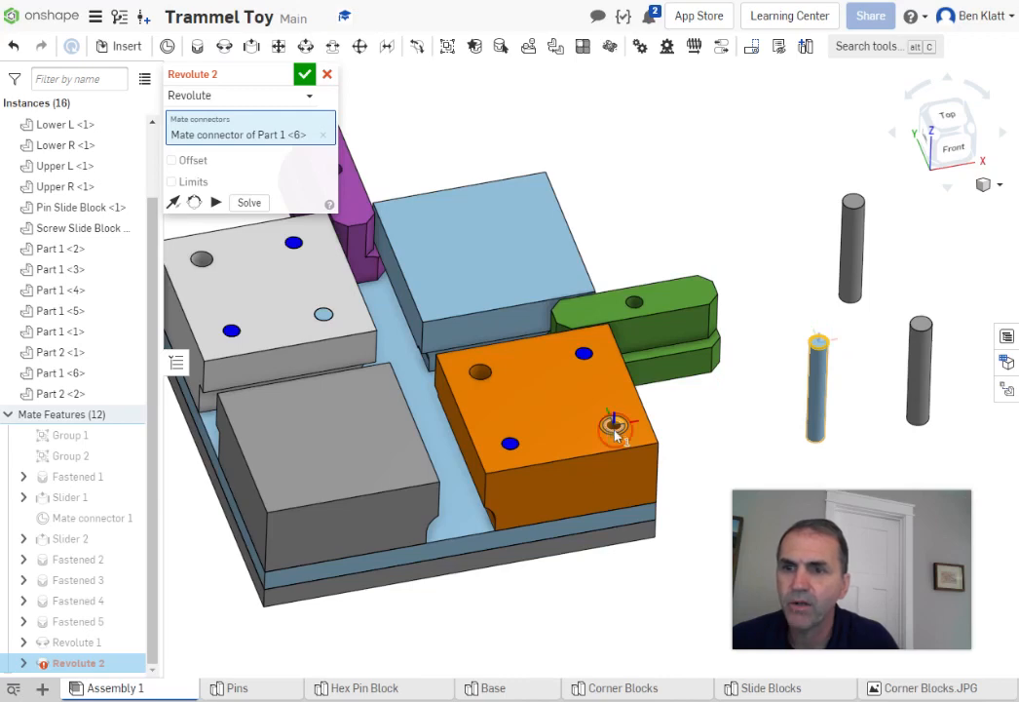
{"action": "left_click", "coordinate": [613, 429]}
{"action": "left_click", "coordinate": [829, 462]}
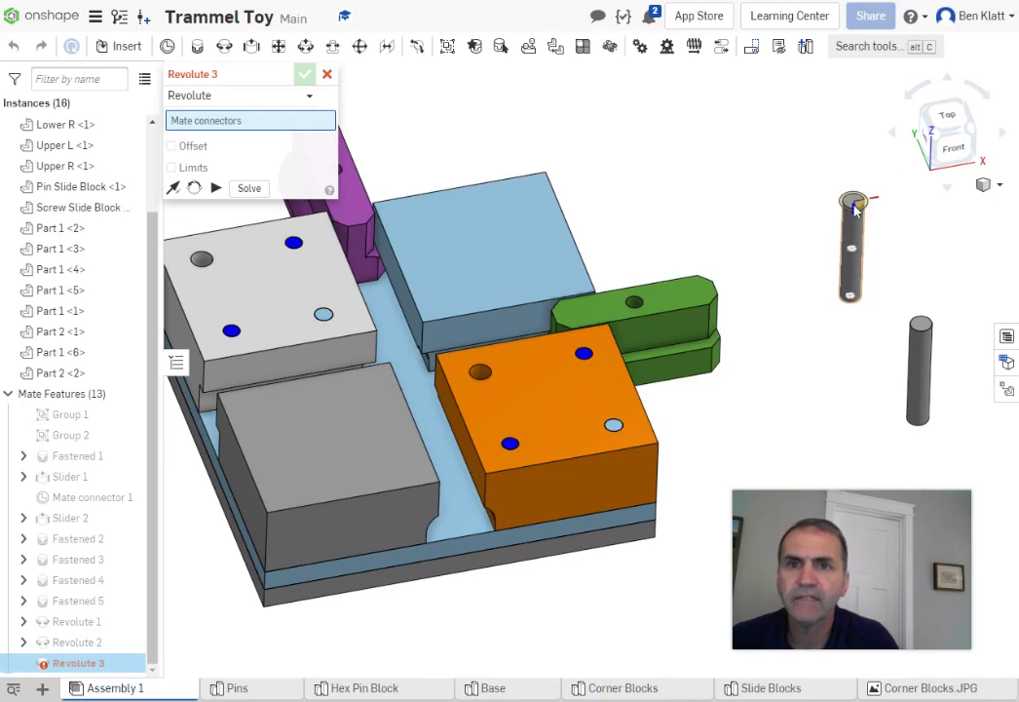
Mate the two wide pins with Revolute mates into the remaining large holes of the Lower R and Upper L blocks
{"action": "left_click", "coordinate": [861, 208]}
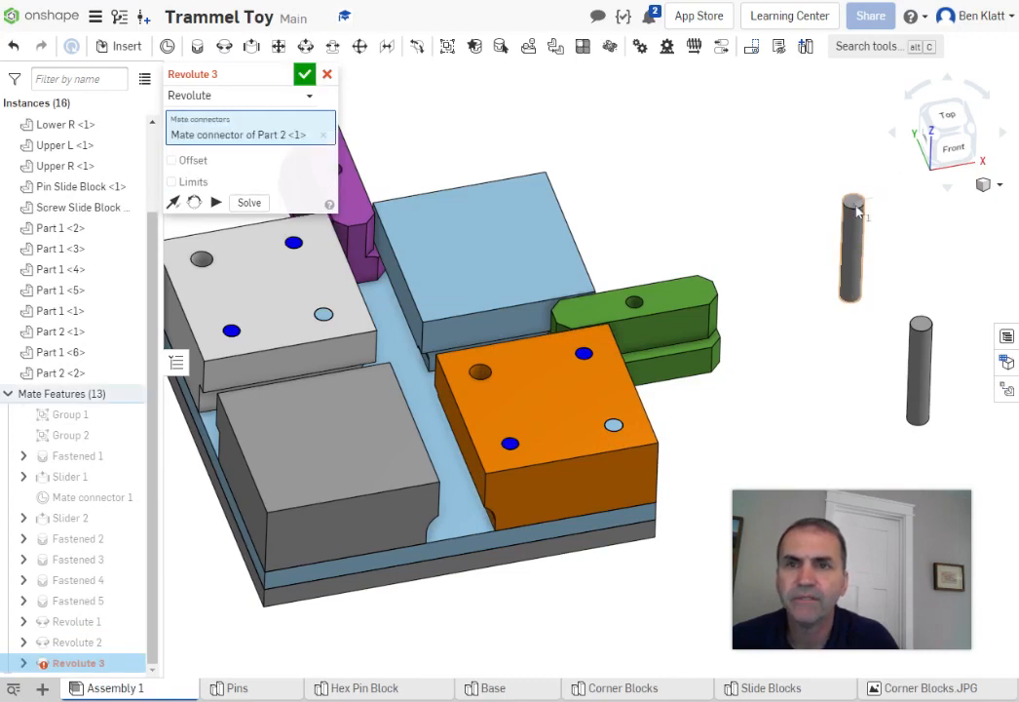
{"action": "left_click", "coordinate": [481, 373]}
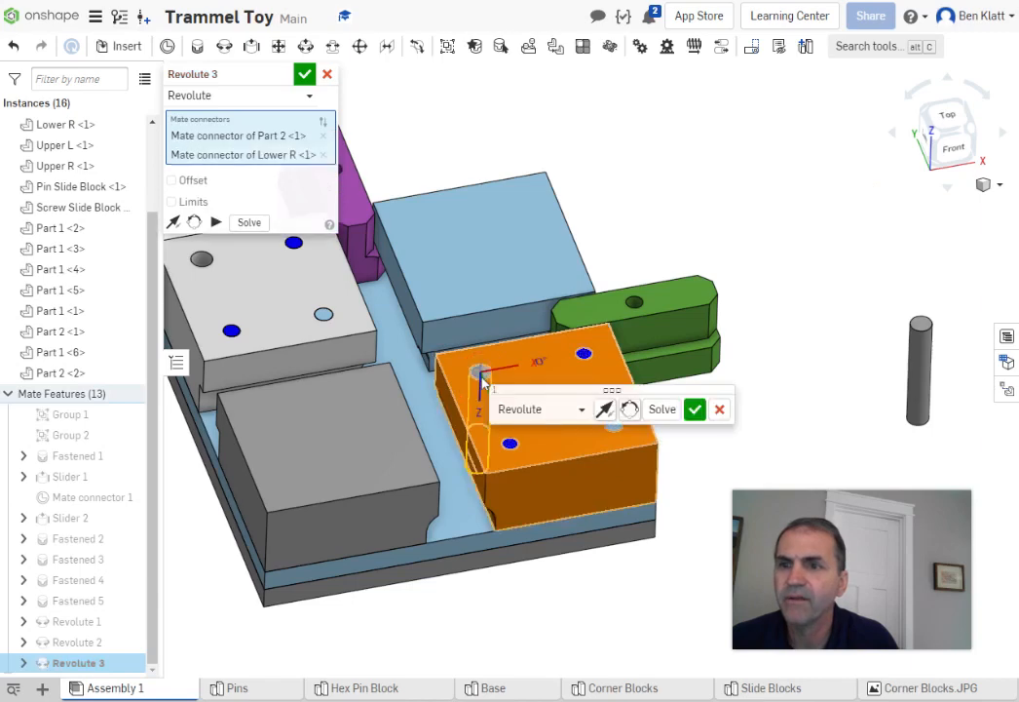
{"action": "left_click", "coordinate": [694, 409]}
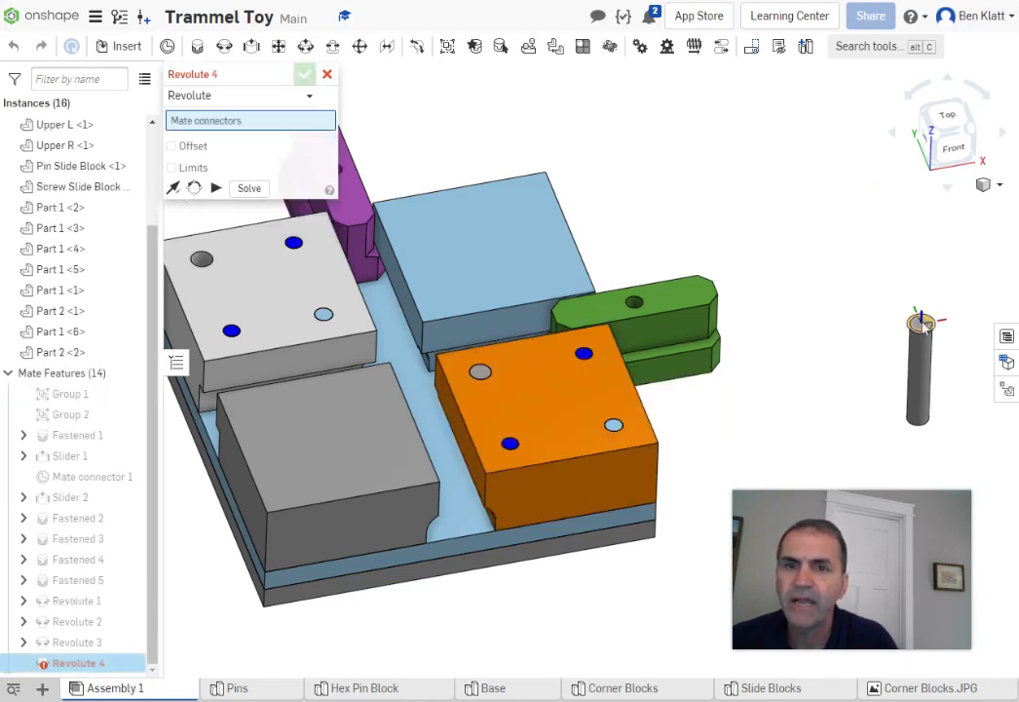
{"action": "left_click", "coordinate": [922, 324]}
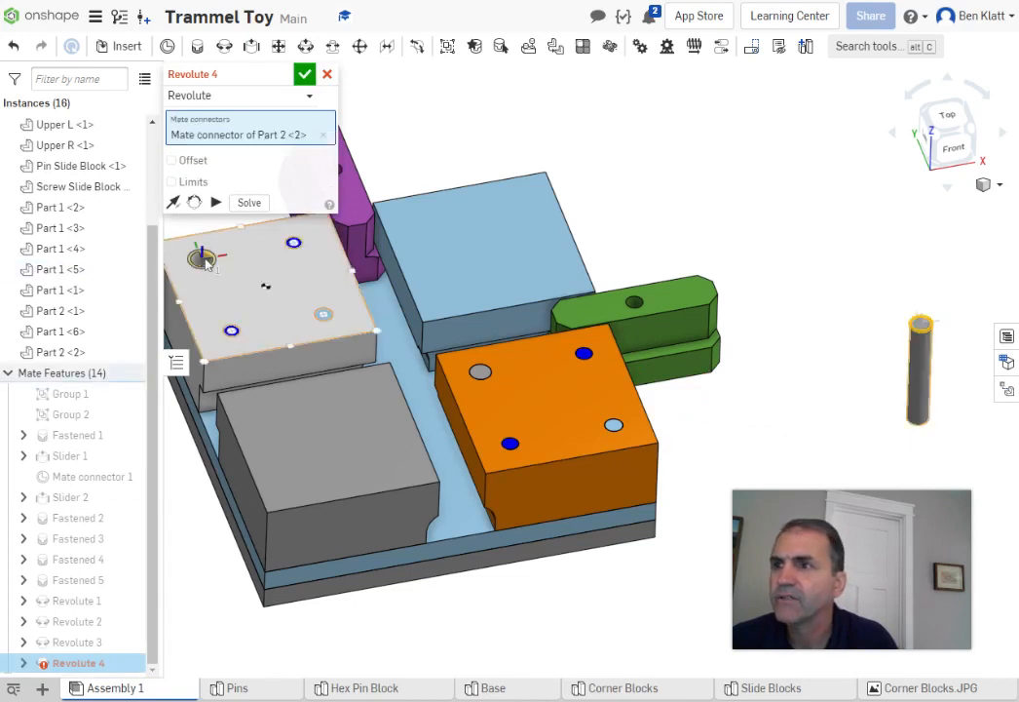
{"action": "left_click", "coordinate": [202, 258]}
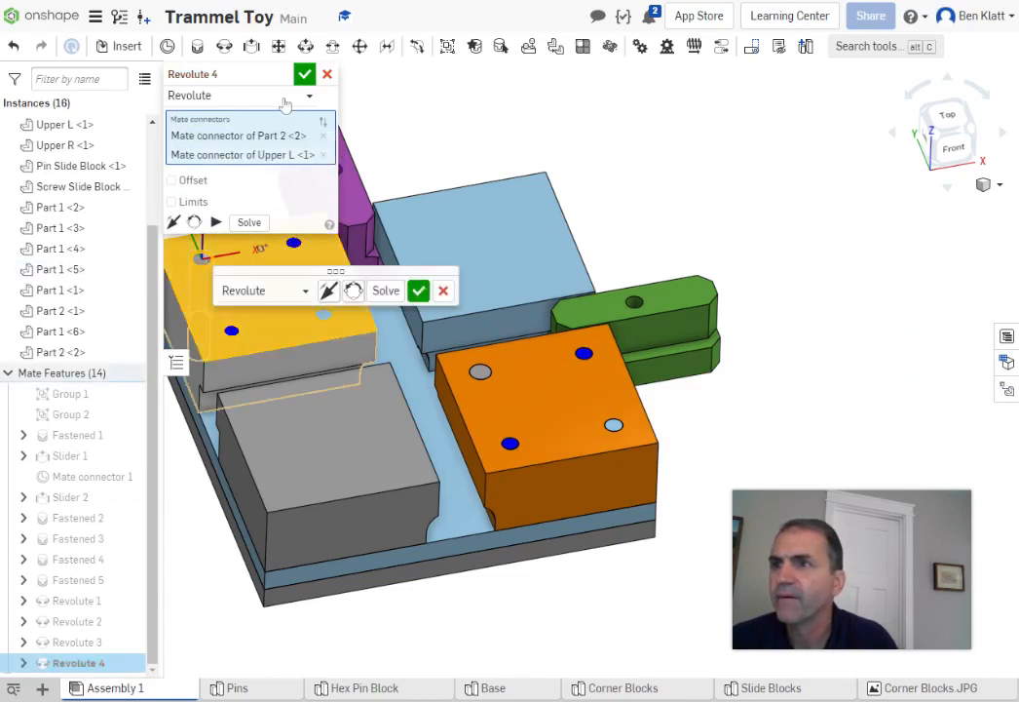
{"action": "left_click", "coordinate": [304, 75]}
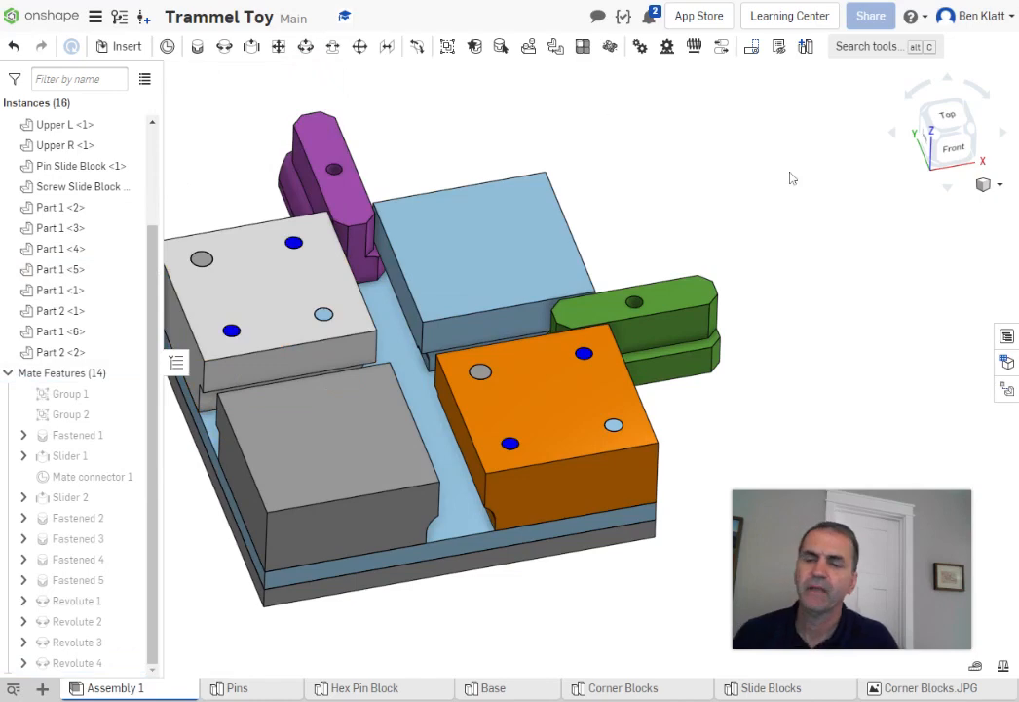
Examine the pin ends from above and from the underside of the bottom plate
{"action": "scroll", "coordinate": [776, 194], "scroll_direction": "down", "scroll_amount": 2}
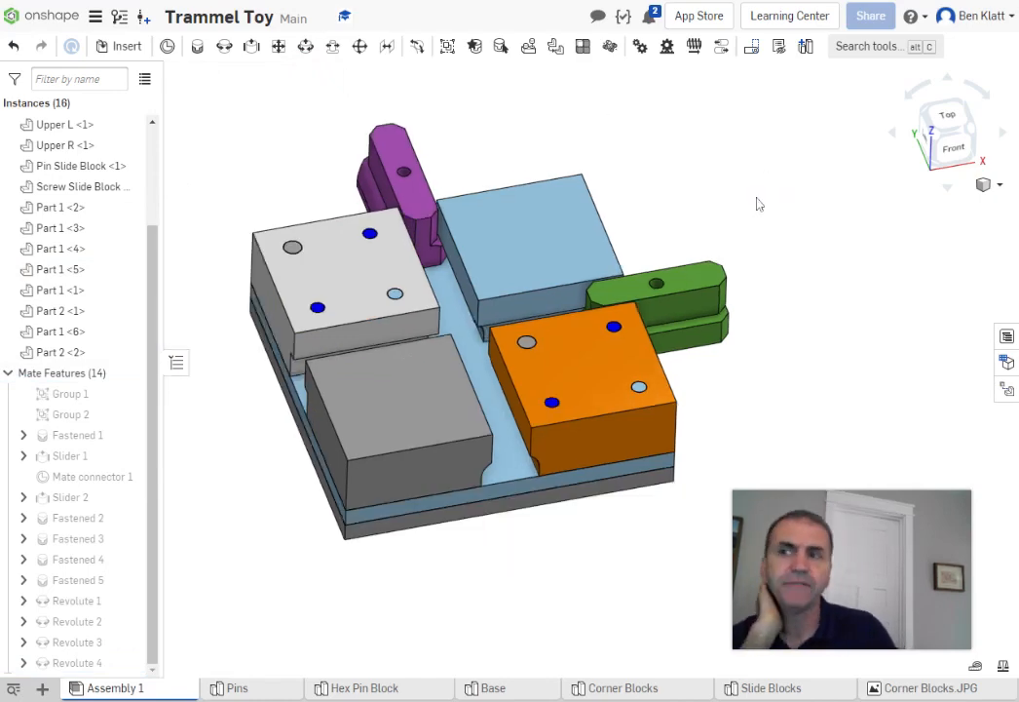
{"action": "right_click_drag", "start_coordinate": [598, 563], "coordinate": [596, 505]}
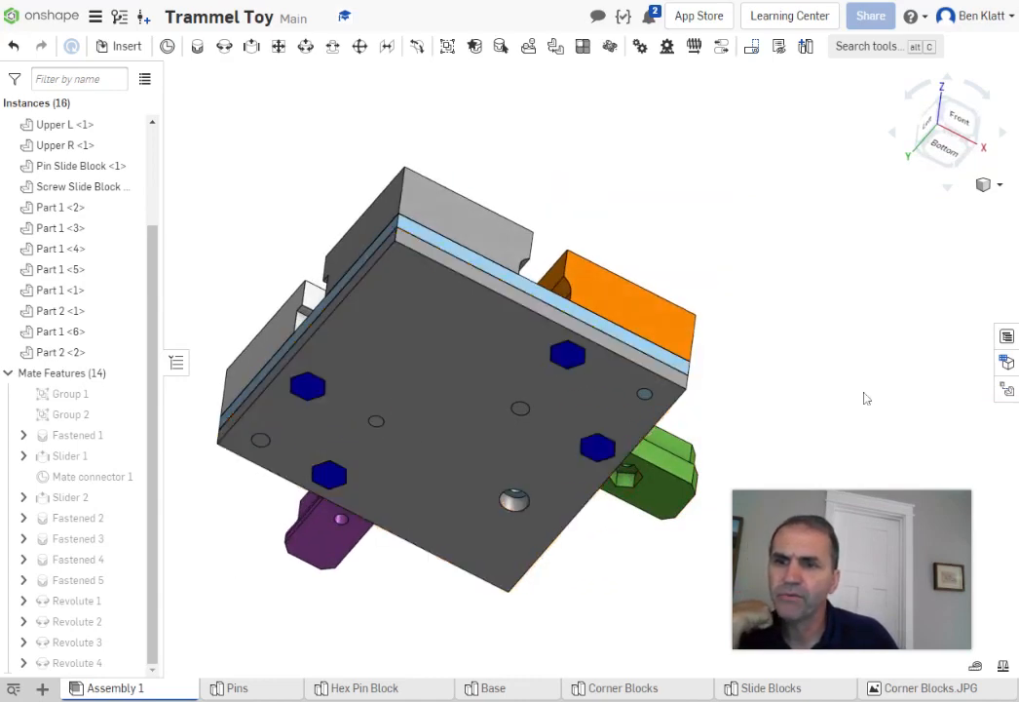
{"action": "right_click_drag", "start_coordinate": [862, 399], "coordinate": [809, 427]}
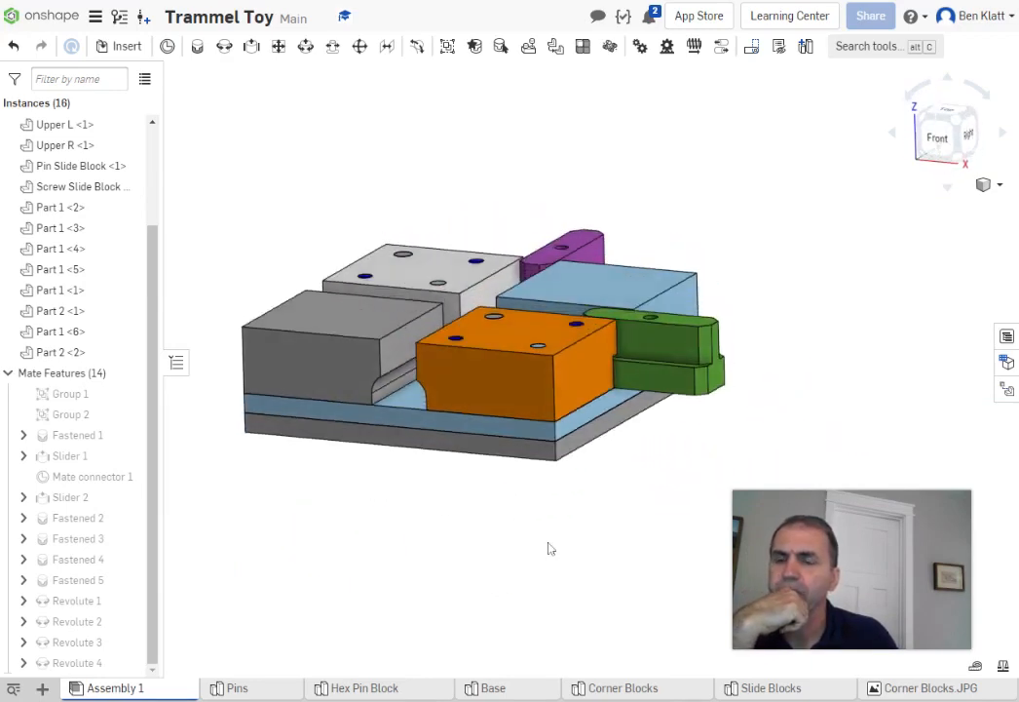
{"action": "scroll", "coordinate": [538, 539], "scroll_direction": "up", "scroll_amount": 3}
{"action": "right_click_drag", "start_coordinate": [539, 539], "coordinate": [550, 455]}
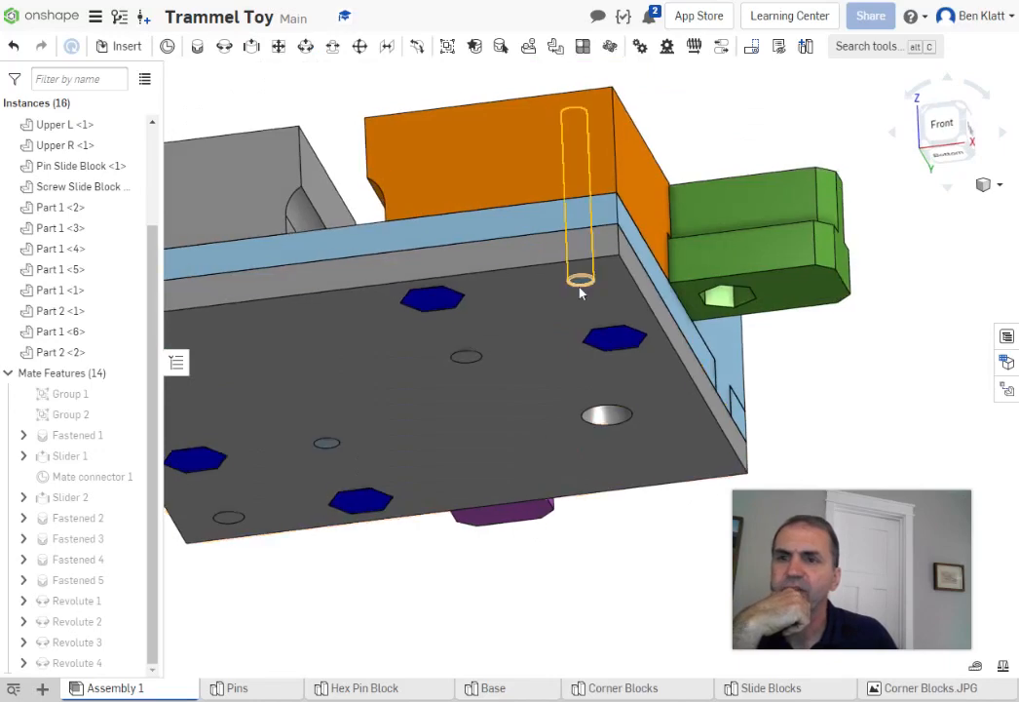
{"action": "right_click_drag", "start_coordinate": [530, 537], "coordinate": [509, 576]}
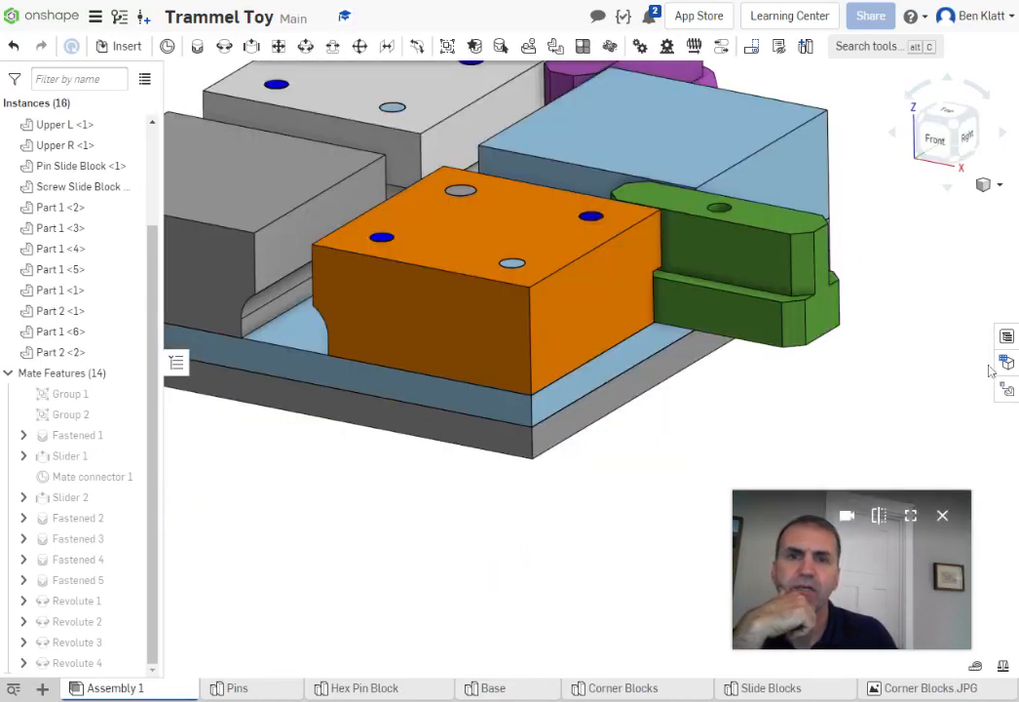
Run interference detection on all instances of the assembly, examine the overlaps at the pins and close the check
{"action": "left_click", "coordinate": [994, 192]}
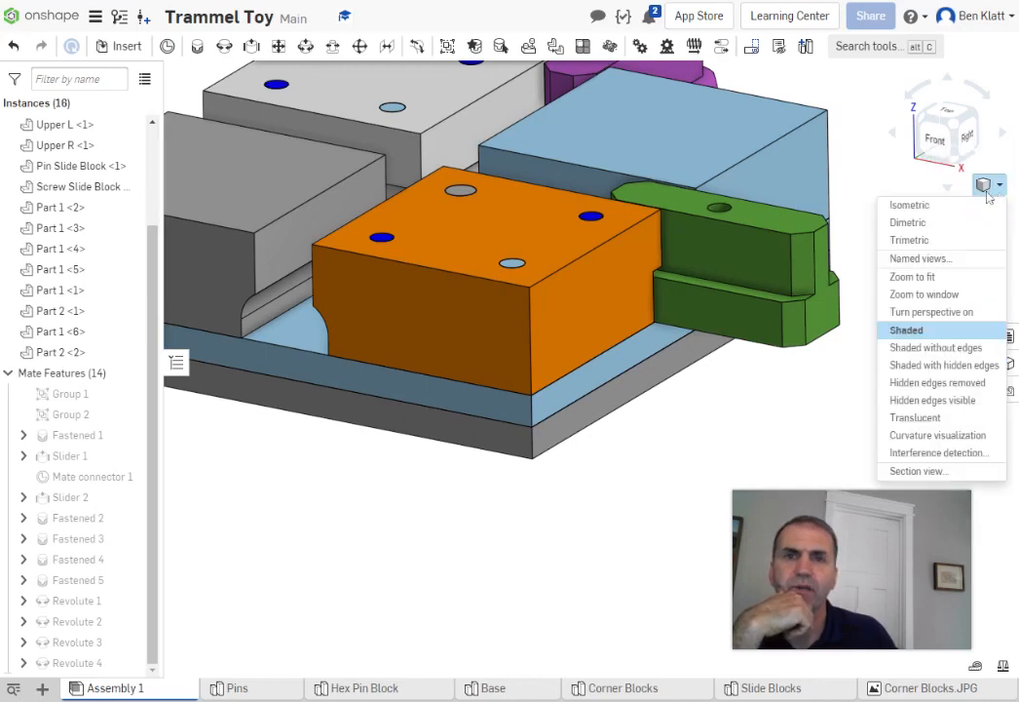
{"action": "left_click", "coordinate": [928, 454]}
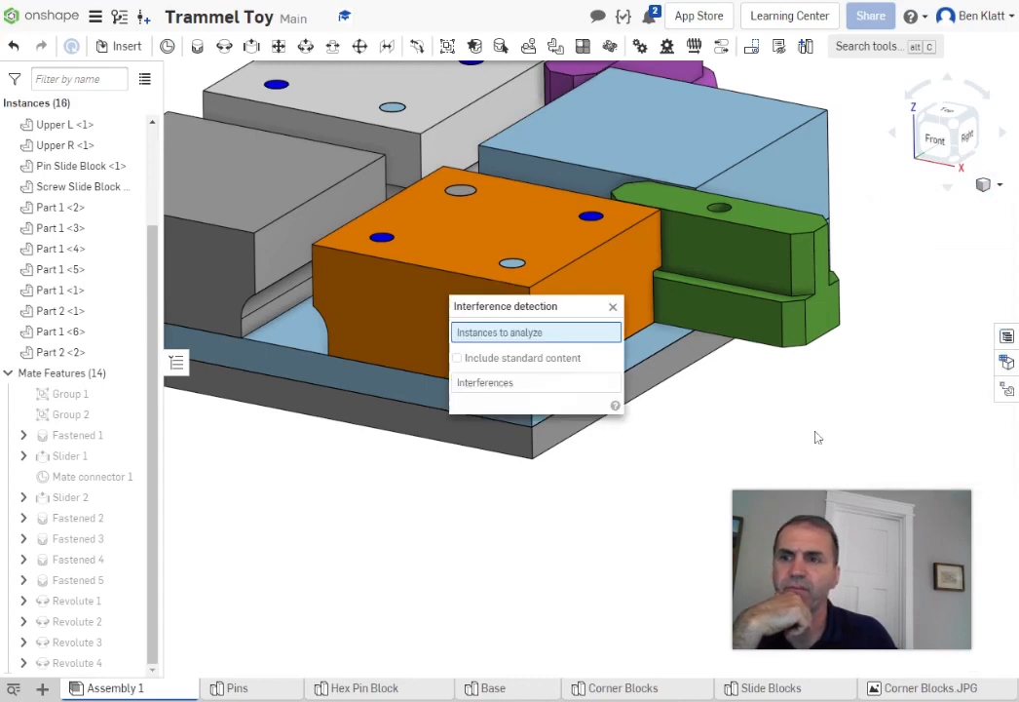
{"action": "scroll", "coordinate": [571, 433], "scroll_direction": "down", "scroll_amount": 3}
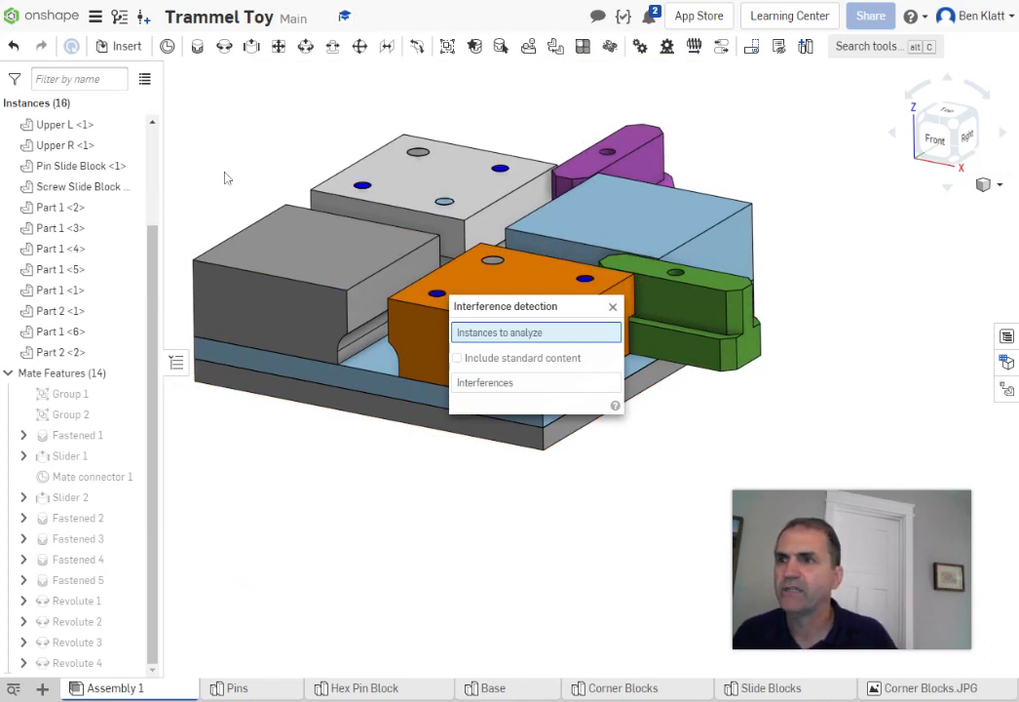
{"action": "scroll", "coordinate": [212, 148], "scroll_direction": "down", "scroll_amount": 2}
{"action": "left_click_drag", "start_coordinate": [185, 105], "coordinate": [721, 480]}
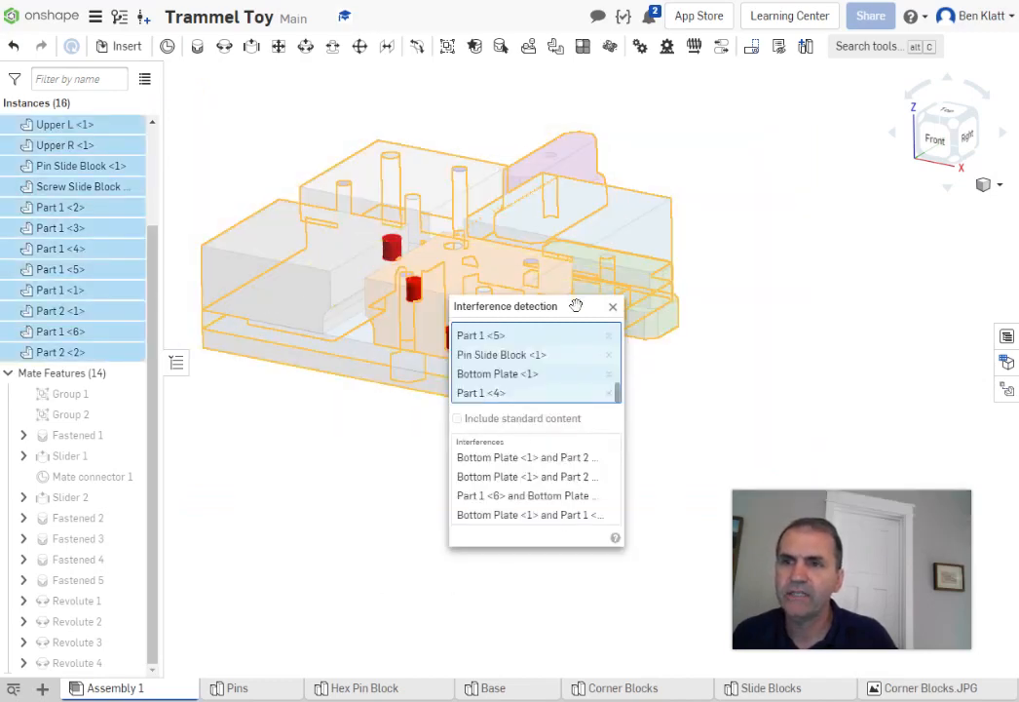
{"action": "left_click_drag", "start_coordinate": [576, 302], "coordinate": [866, 220]}
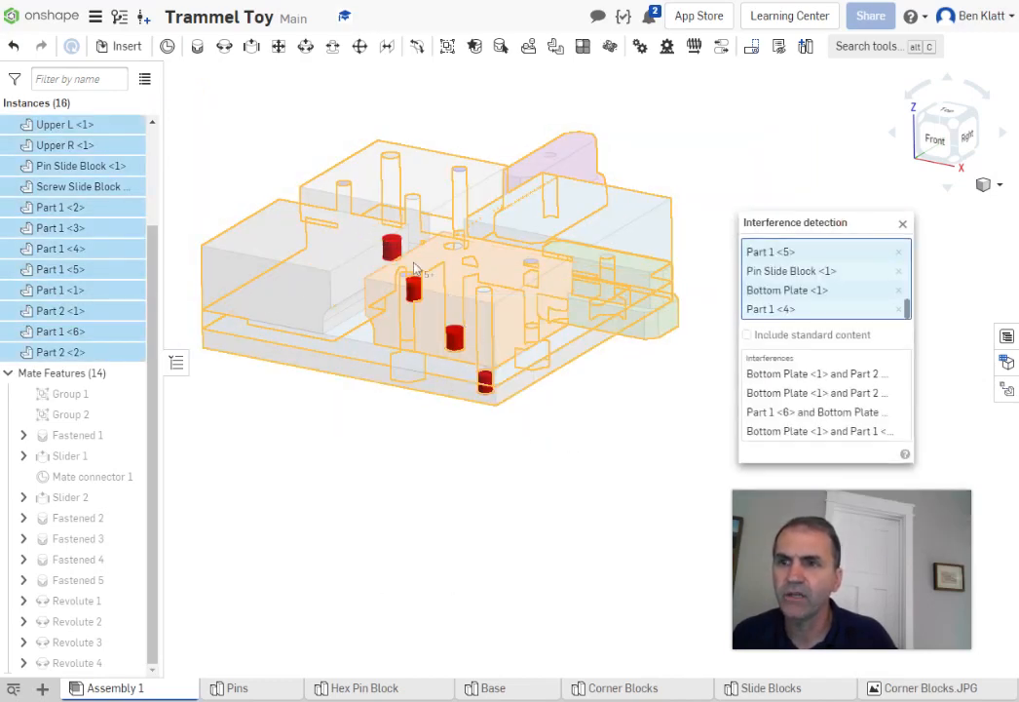
{"action": "scroll", "coordinate": [440, 351], "scroll_direction": "up", "scroll_amount": 3}
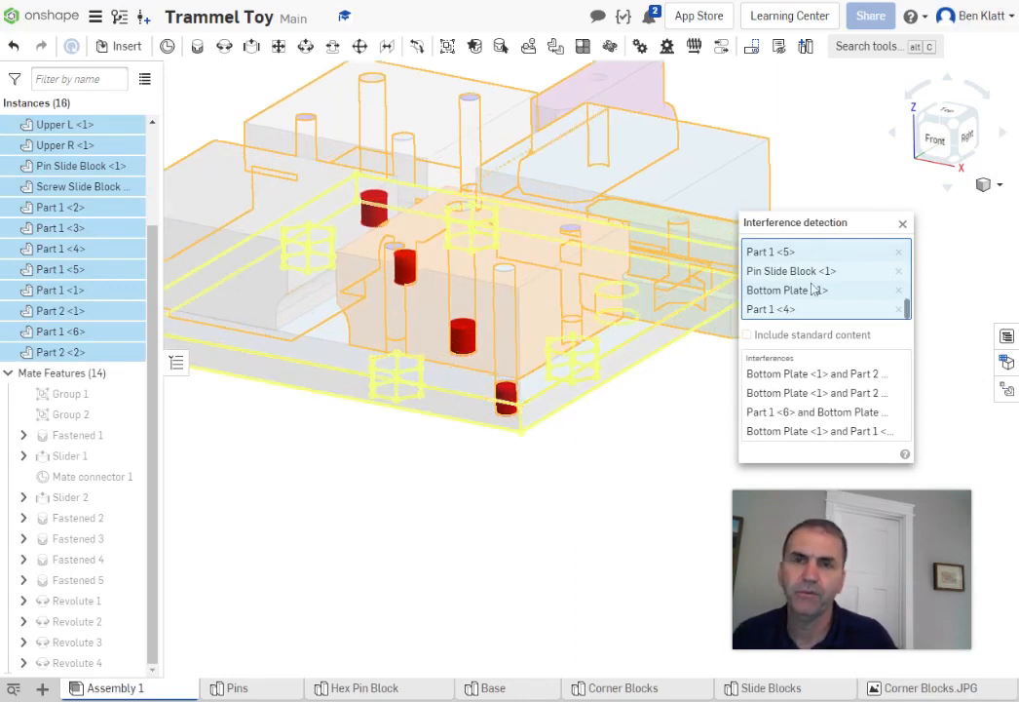
{"action": "left_click", "coordinate": [901, 224]}
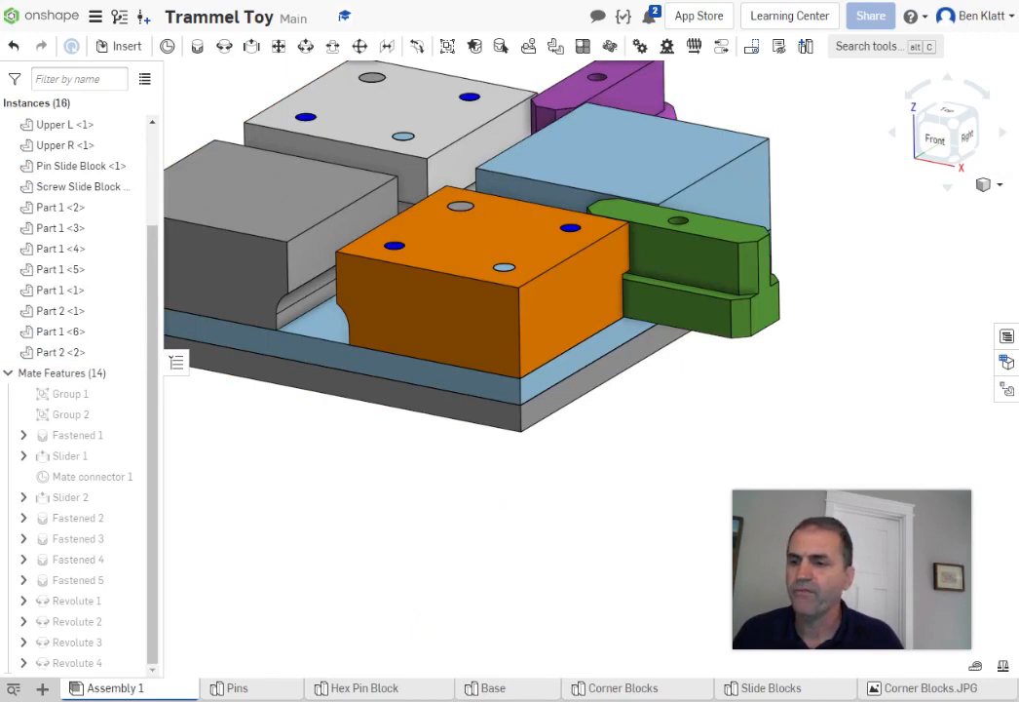
Set the depth of Extrude 1 in the Pins part studio to 1.1 in
{"action": "left_click", "coordinate": [237, 688]}
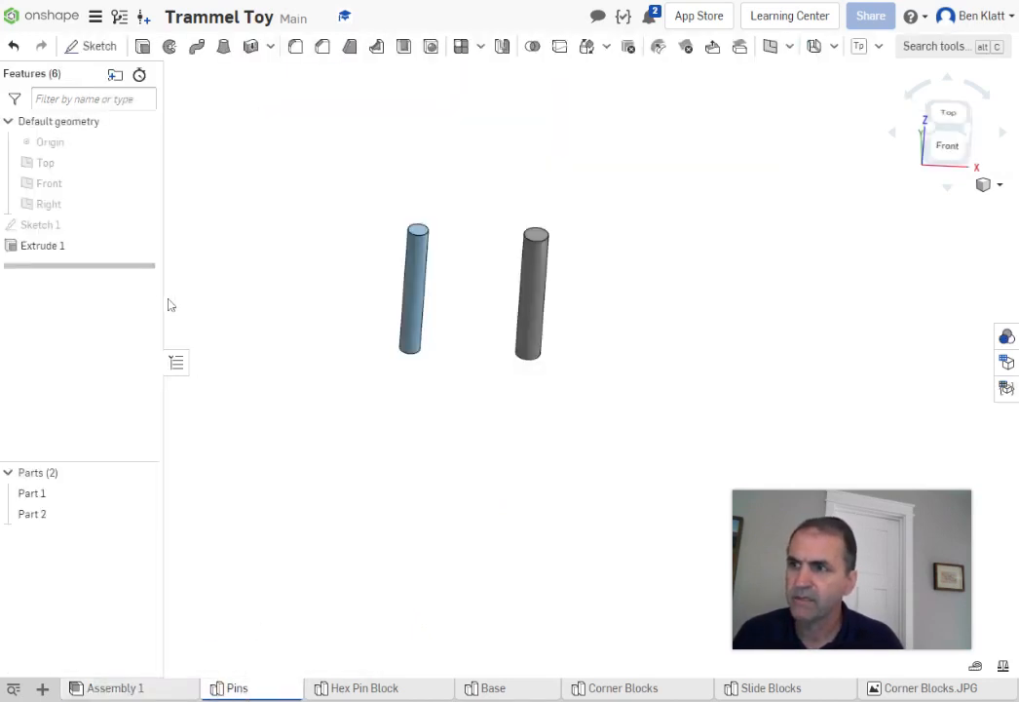
{"action": "double_click", "coordinate": [32, 250]}
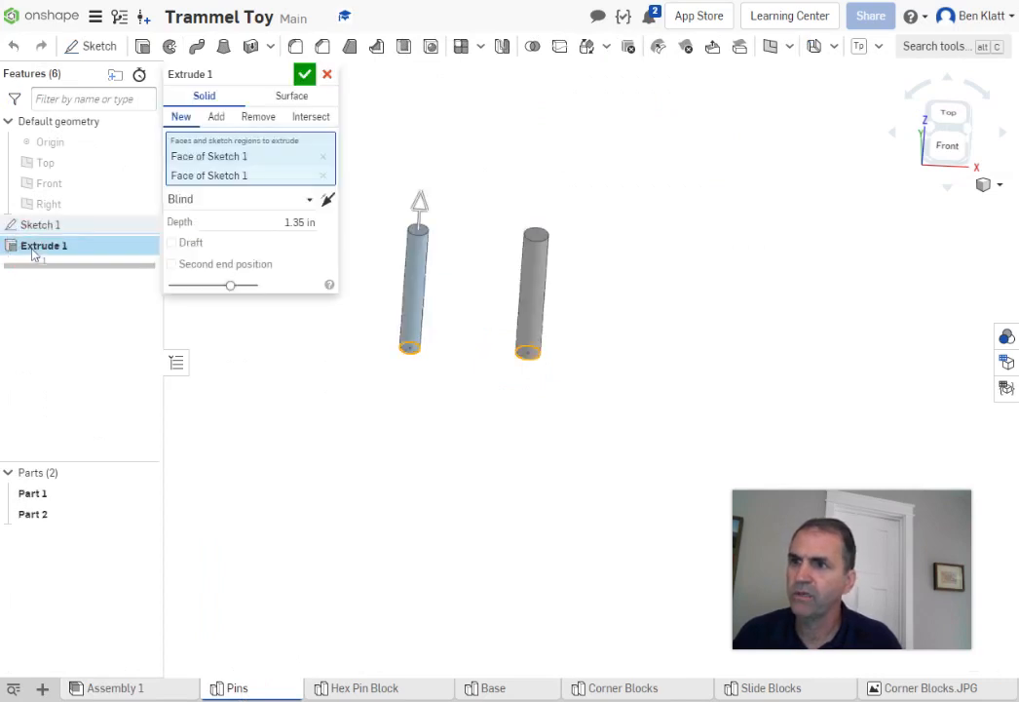
{"action": "left_click", "coordinate": [299, 222]}
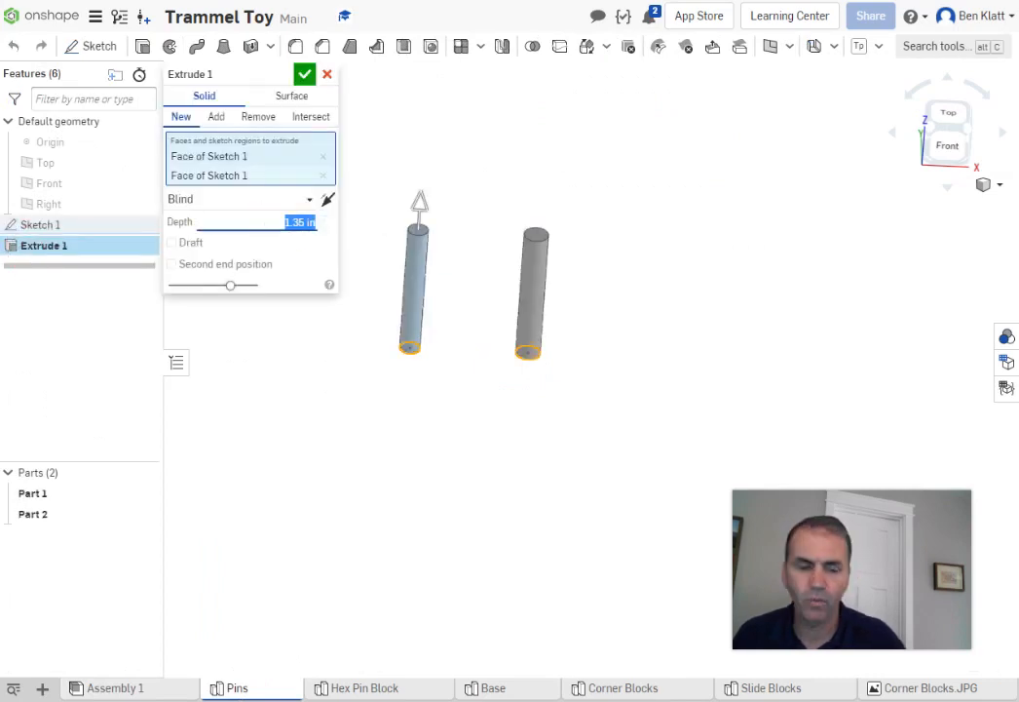
{"action": "type", "text": "1.1"}
{"action": "key", "text": "Return"}
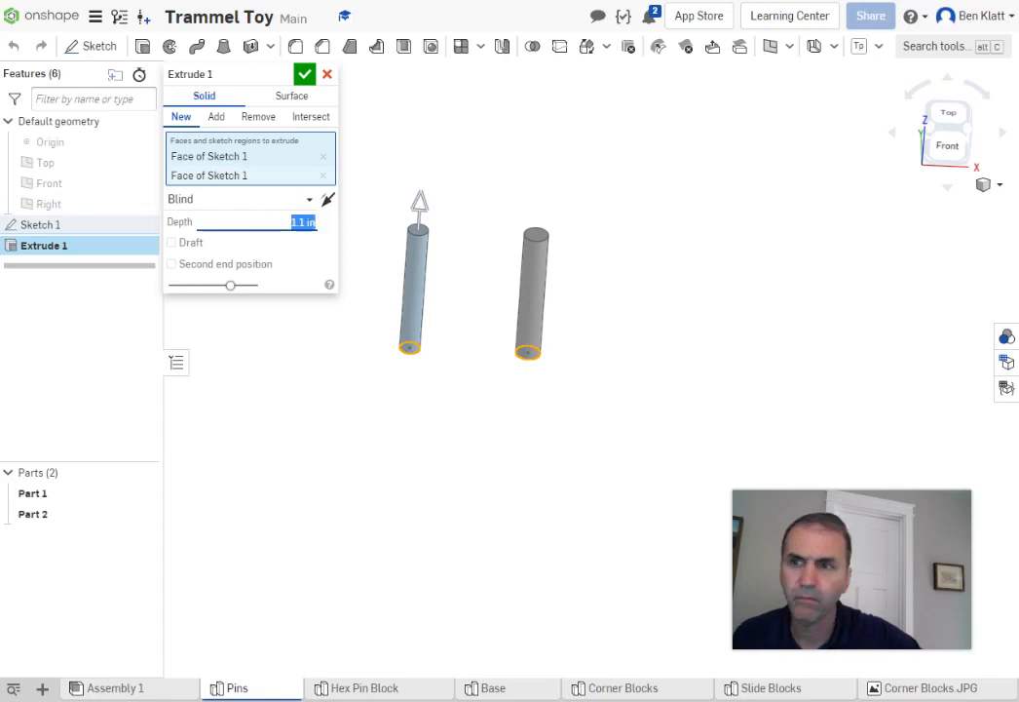
{"action": "left_click", "coordinate": [304, 74]}
Return to Assembly 1, run interference detection on all instances of the assembly and close the check
{"action": "left_click", "coordinate": [161, 687]}
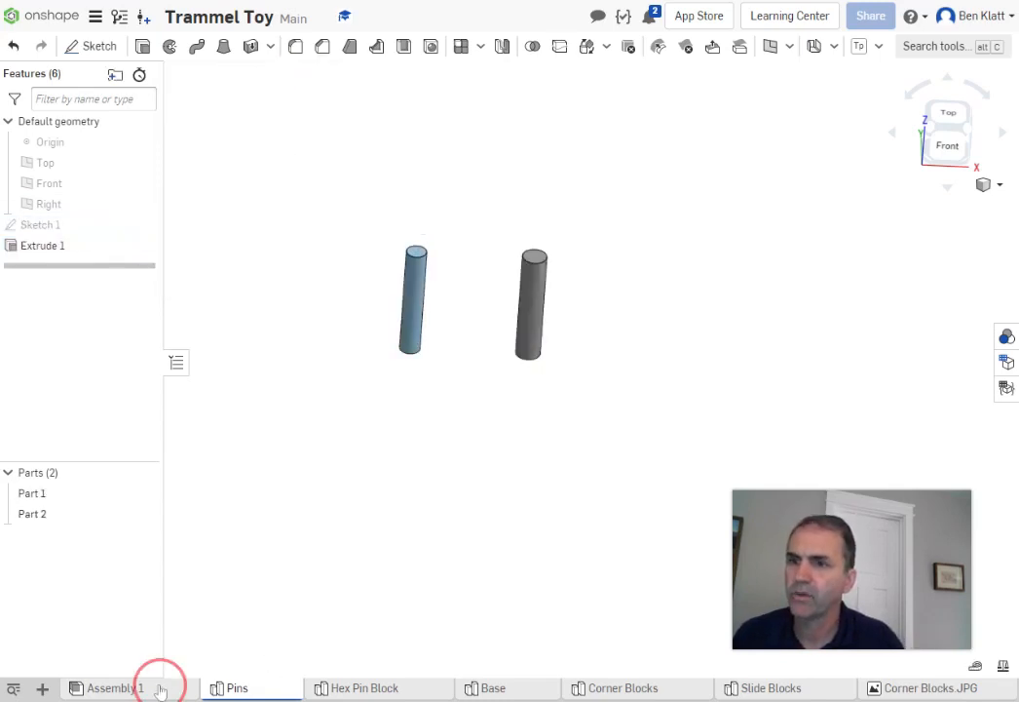
{"action": "right_click_drag", "start_coordinate": [575, 462], "coordinate": [563, 482]}
{"action": "scroll", "coordinate": [572, 457], "scroll_direction": "up", "scroll_amount": 3}
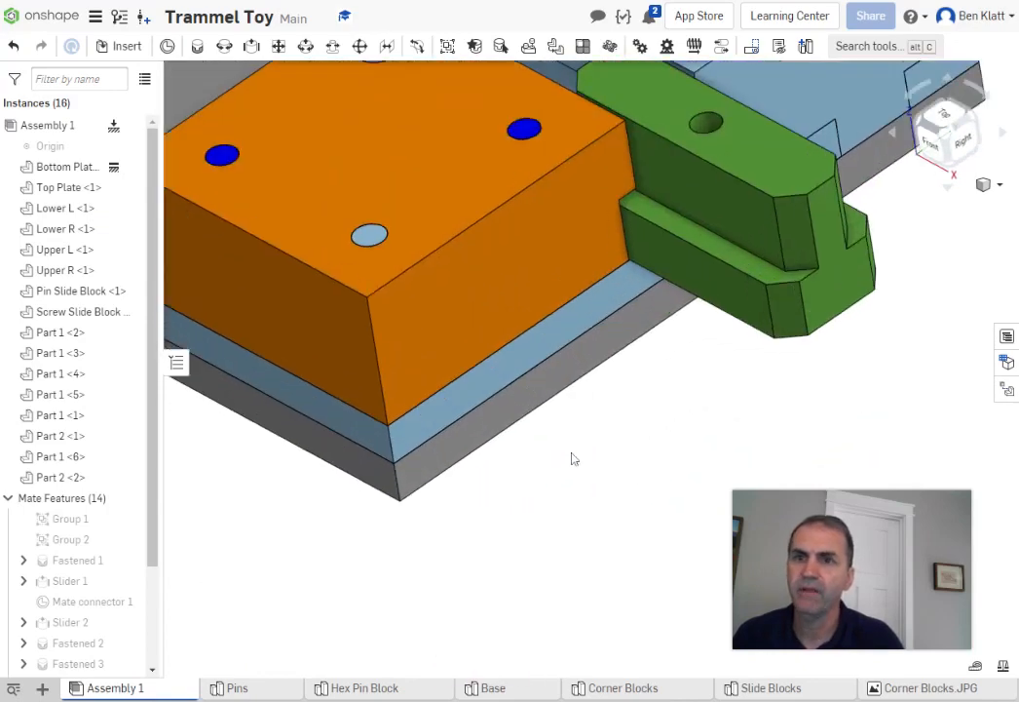
{"action": "scroll", "coordinate": [614, 440], "scroll_direction": "down", "scroll_amount": 5}
{"action": "left_click", "coordinate": [984, 184]}
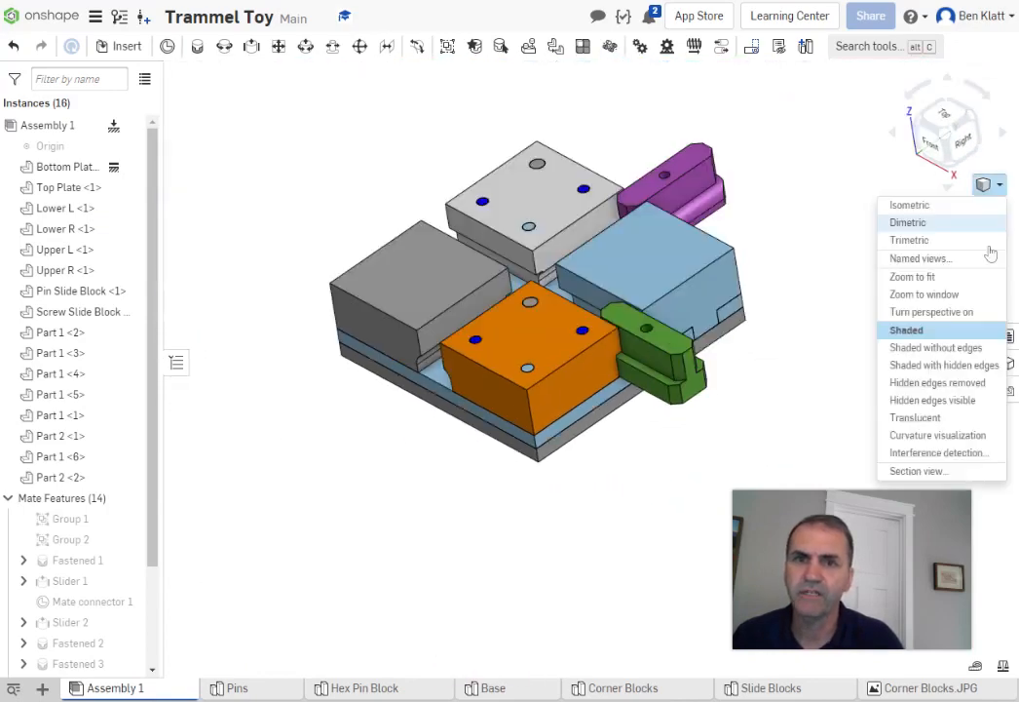
{"action": "left_click", "coordinate": [930, 453]}
{"action": "left_click_drag", "start_coordinate": [216, 91], "coordinate": [891, 464]}
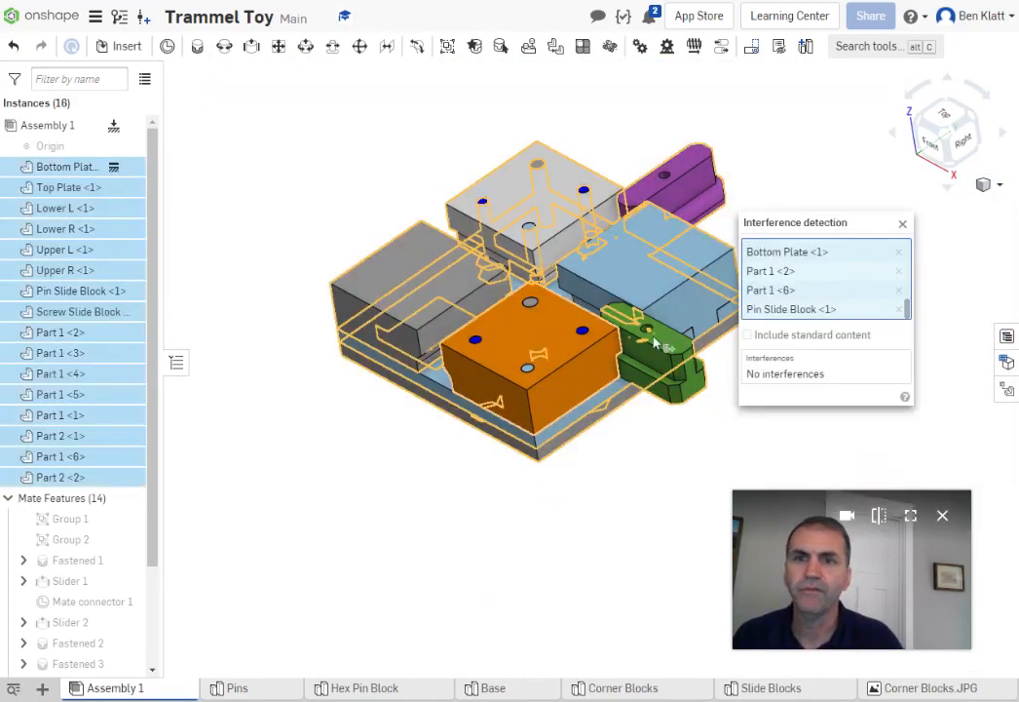
{"action": "left_click", "coordinate": [902, 224]}
Examine the assembly from above and from the underside, focusing on the screw slide block and the open hole in the bottom plate
{"action": "right_click_drag", "start_coordinate": [660, 412], "coordinate": [585, 453]}
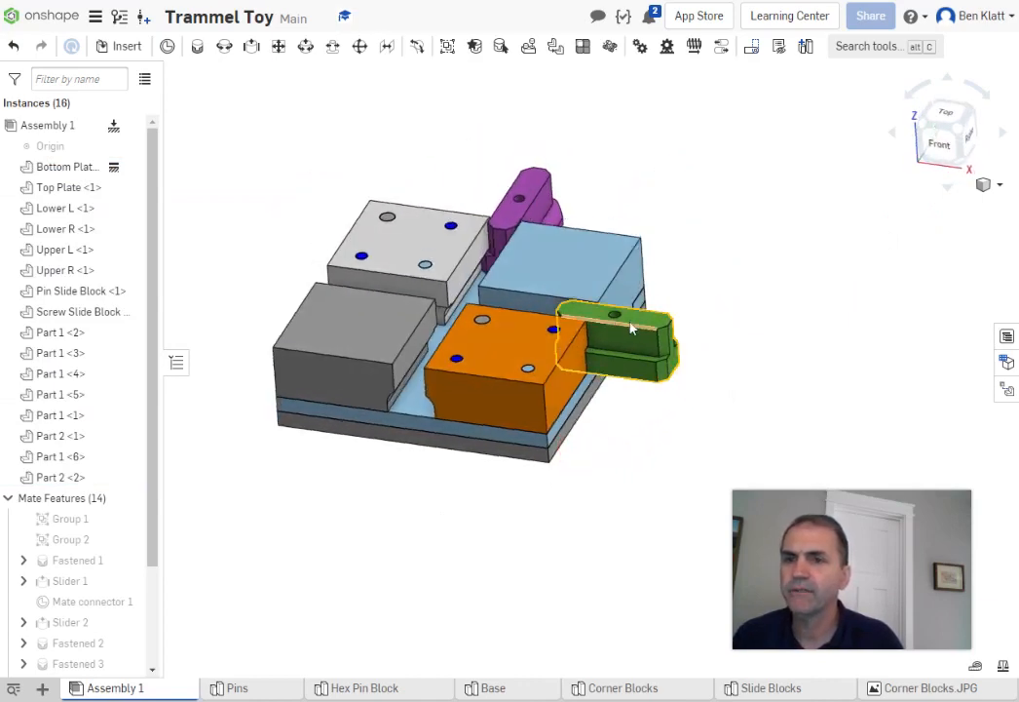
{"action": "mouse_move", "coordinate": [531, 191]}
{"action": "left_mouse_down"}
{"action": "mouse_move", "coordinate": [478, 295]}
{"action": "mouse_move", "coordinate": [534, 167]}
{"action": "left_mouse_up"}
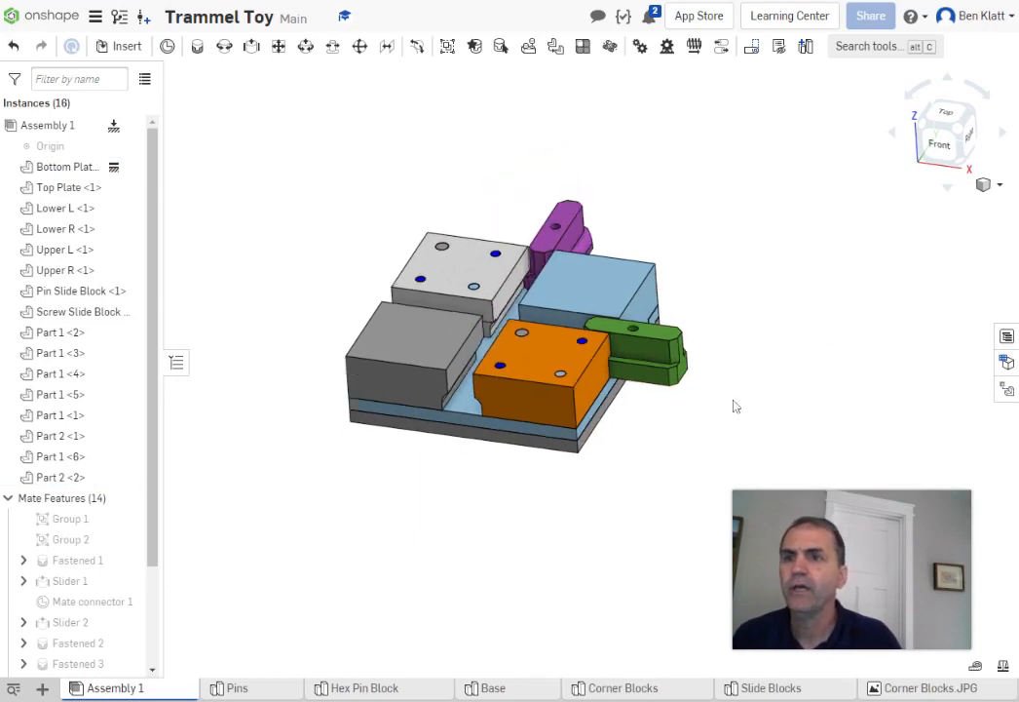
{"action": "right_click_drag", "start_coordinate": [663, 423], "coordinate": [701, 321]}
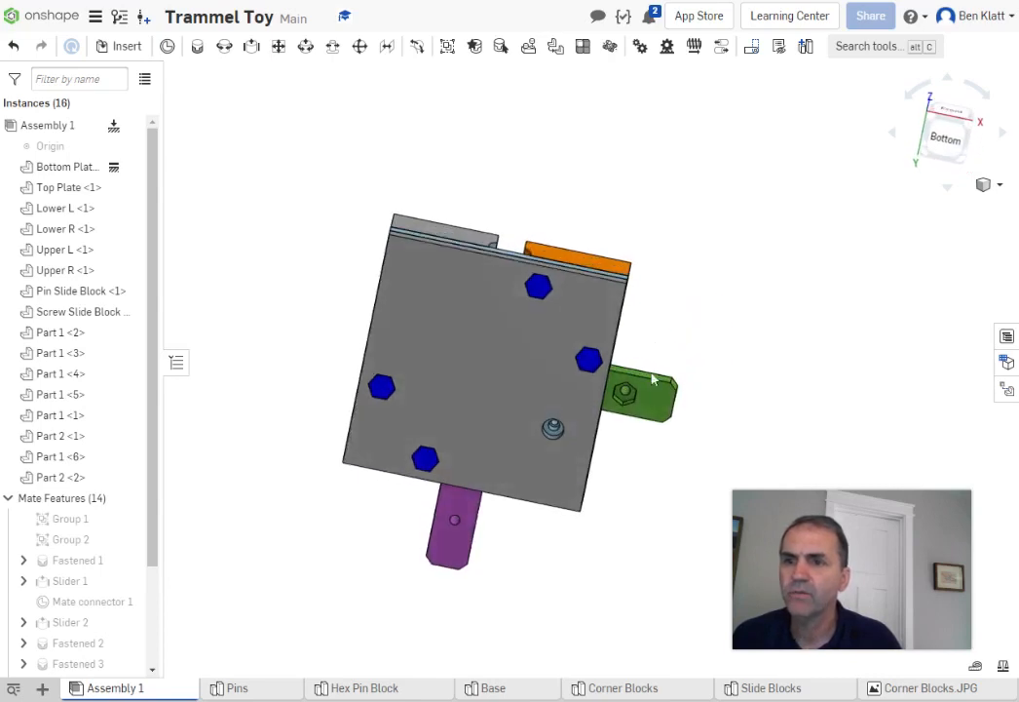
{"action": "scroll", "coordinate": [569, 437], "scroll_direction": "up", "scroll_amount": 5}
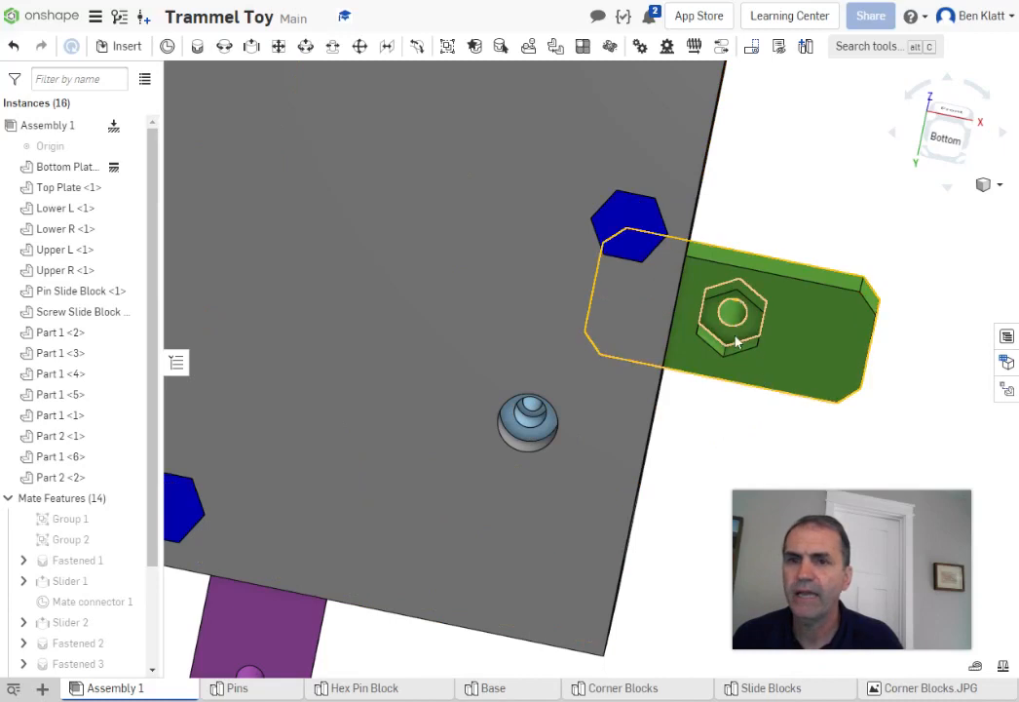
{"action": "scroll", "coordinate": [709, 484], "scroll_direction": "down", "scroll_amount": 3}
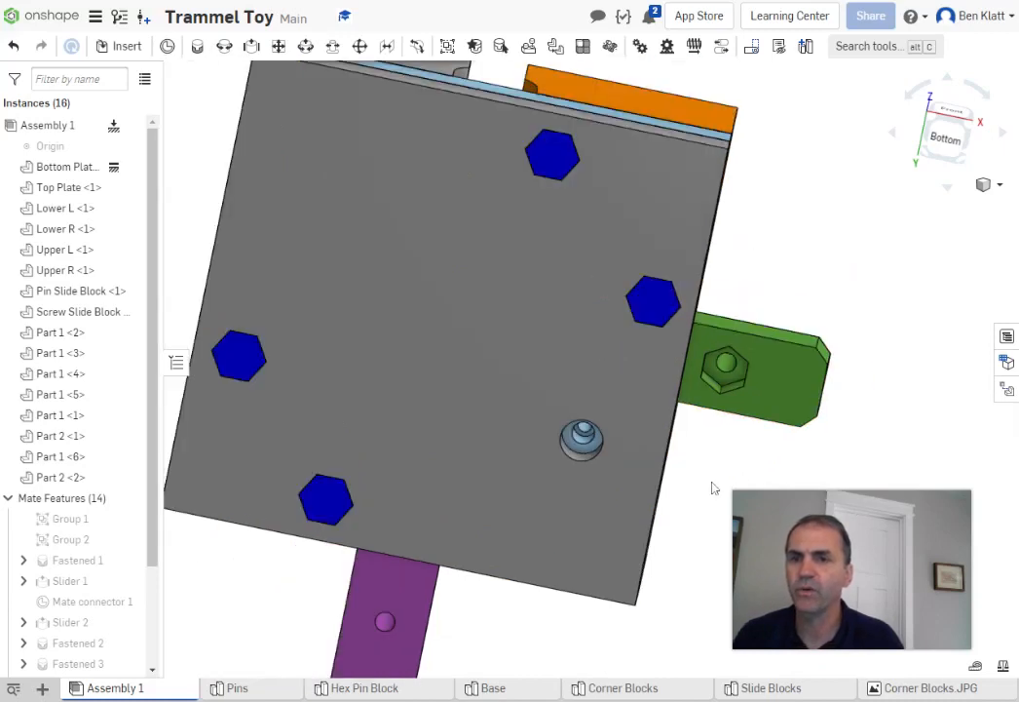
{"action": "middle_click_drag", "start_coordinate": [733, 468], "coordinate": [656, 390]}
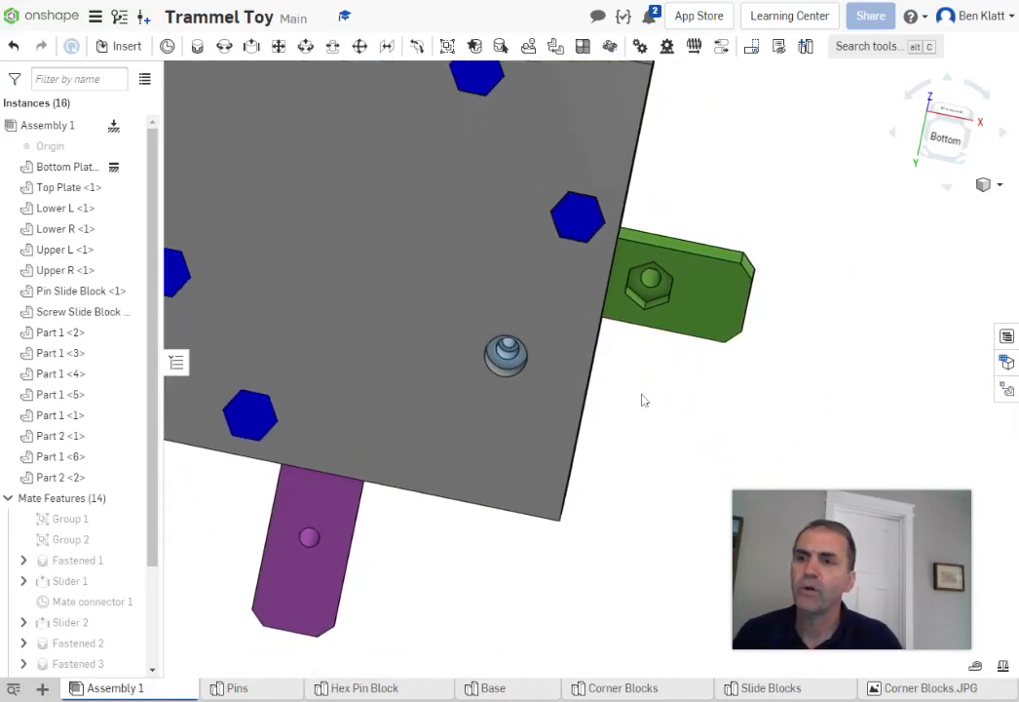
{"action": "scroll", "coordinate": [680, 412], "scroll_direction": "down", "scroll_amount": 3}
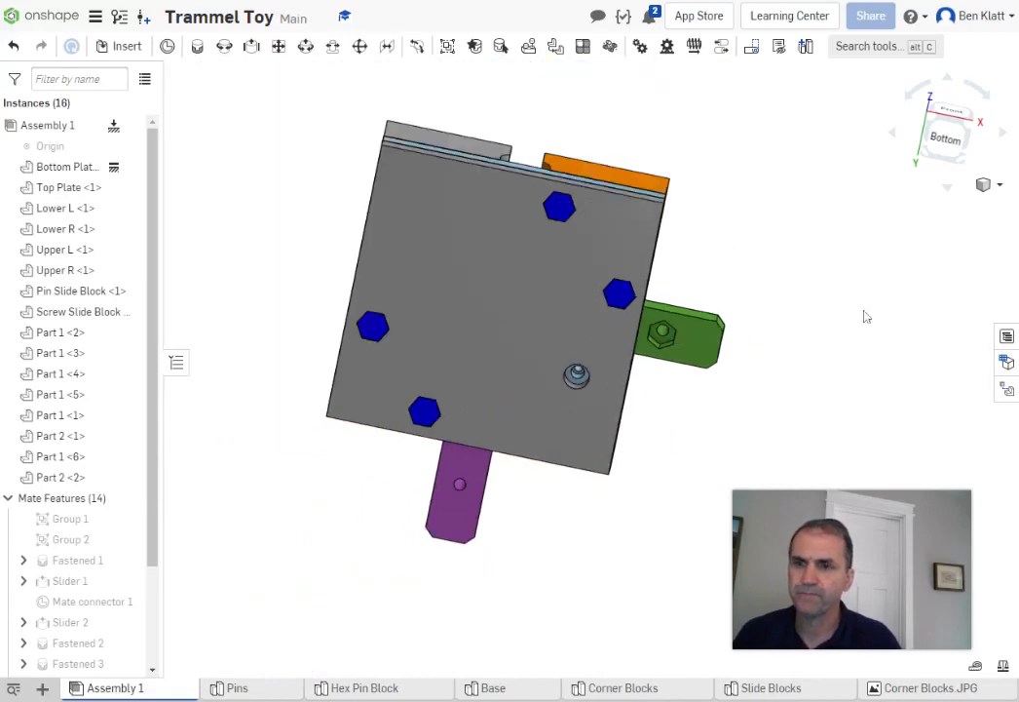
{"action": "right_click_drag", "start_coordinate": [719, 234], "coordinate": [640, 278]}
{"action": "scroll", "coordinate": [799, 305], "scroll_direction": "up", "scroll_amount": 3}
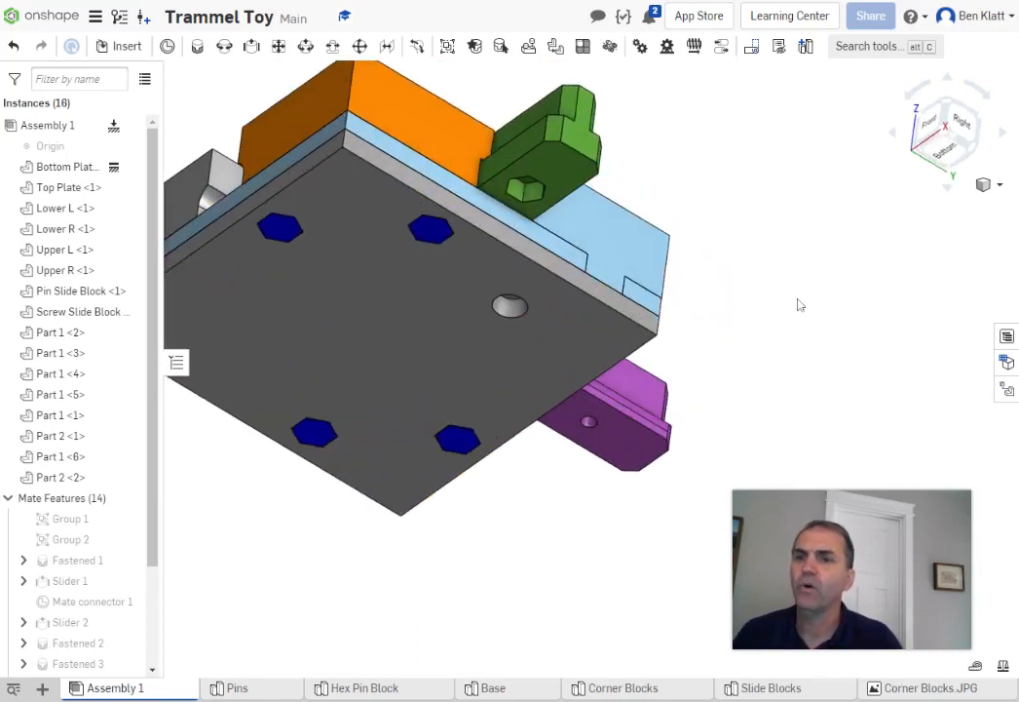
{"action": "middle_click_drag", "start_coordinate": [794, 305], "coordinate": [903, 314]}
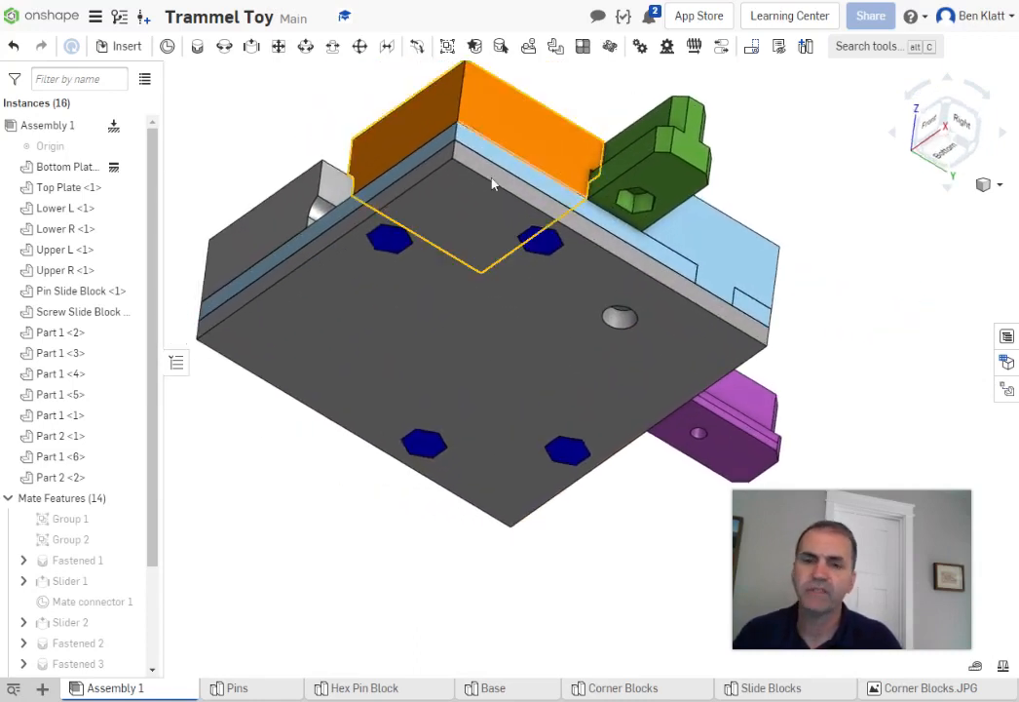
Configure a standard ANSI inch pan head machine screw for insertion with size #10-24, head type PH and length 0.625
{"action": "left_click", "coordinate": [119, 48]}
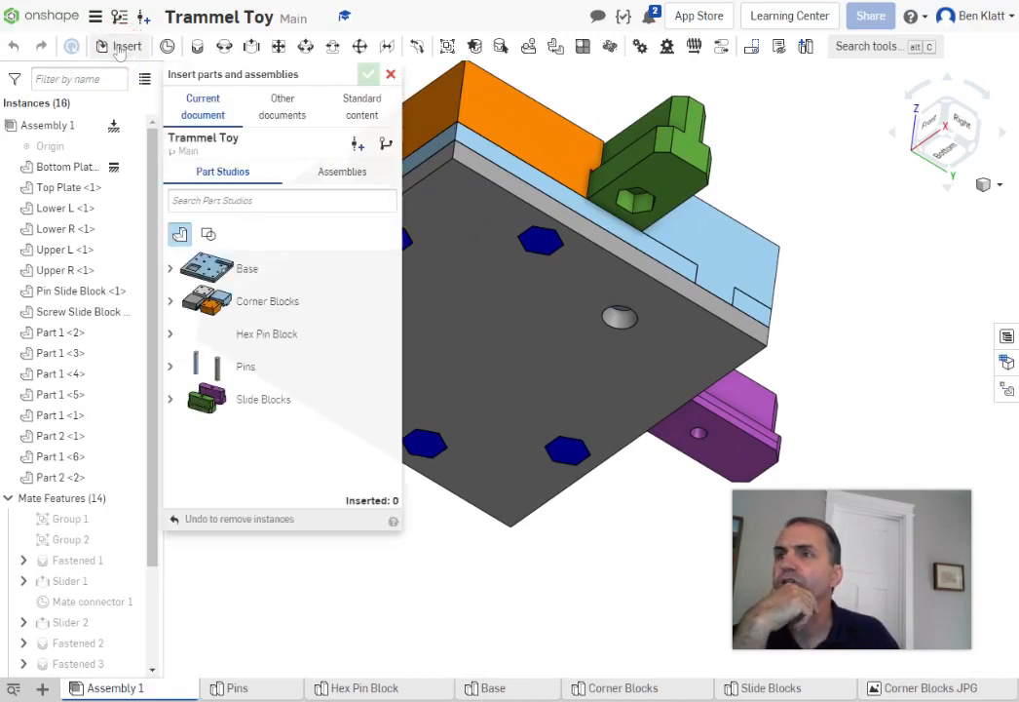
{"action": "left_click", "coordinate": [370, 107]}
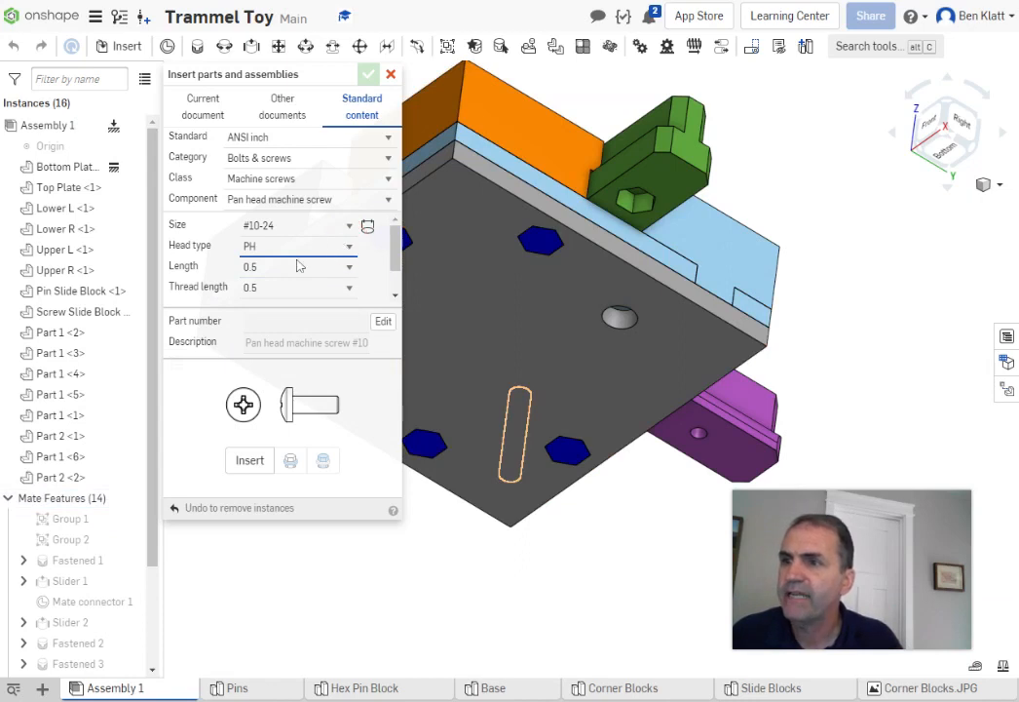
{"action": "left_click", "coordinate": [258, 275]}
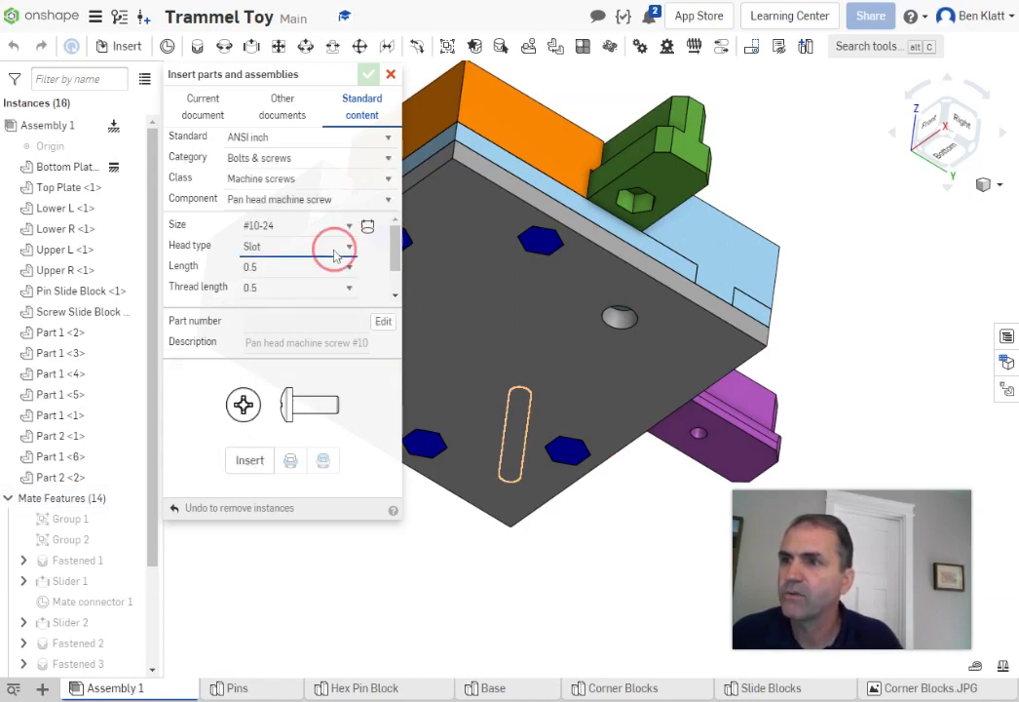
{"action": "left_click", "coordinate": [305, 263]}
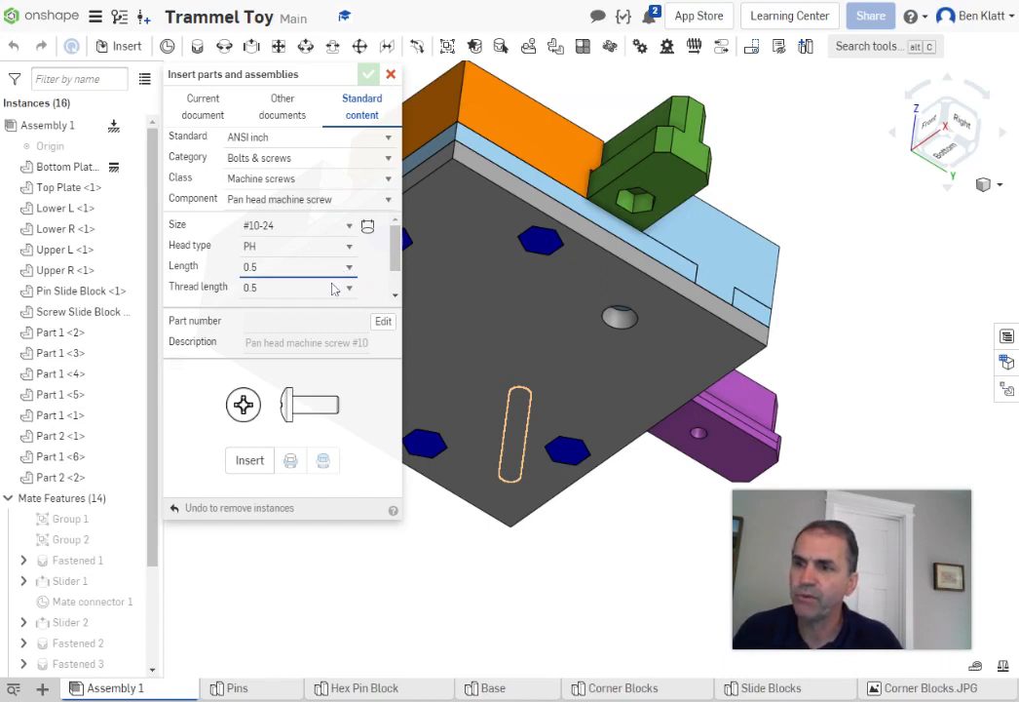
{"action": "key", "text": "Down"}
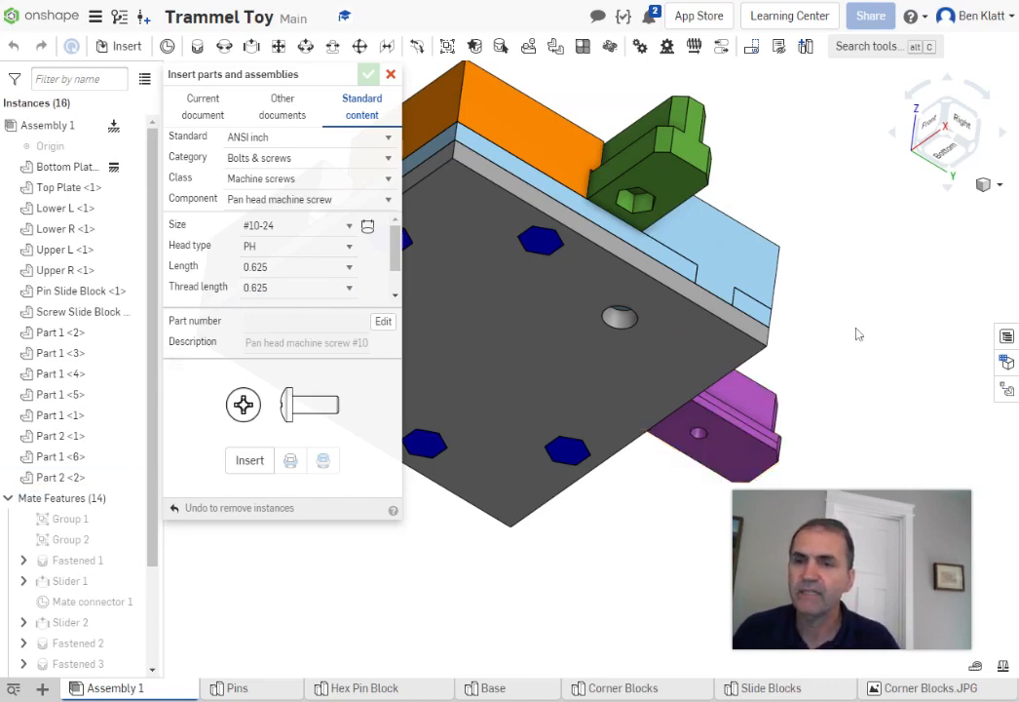
Try to place the pan head machine screw in the counterbored hole on the underside of the bottom plate and check its position
{"action": "right_click_drag", "start_coordinate": [844, 346], "coordinate": [826, 335]}
{"action": "scroll", "coordinate": [755, 391], "scroll_direction": "up", "scroll_amount": 3}
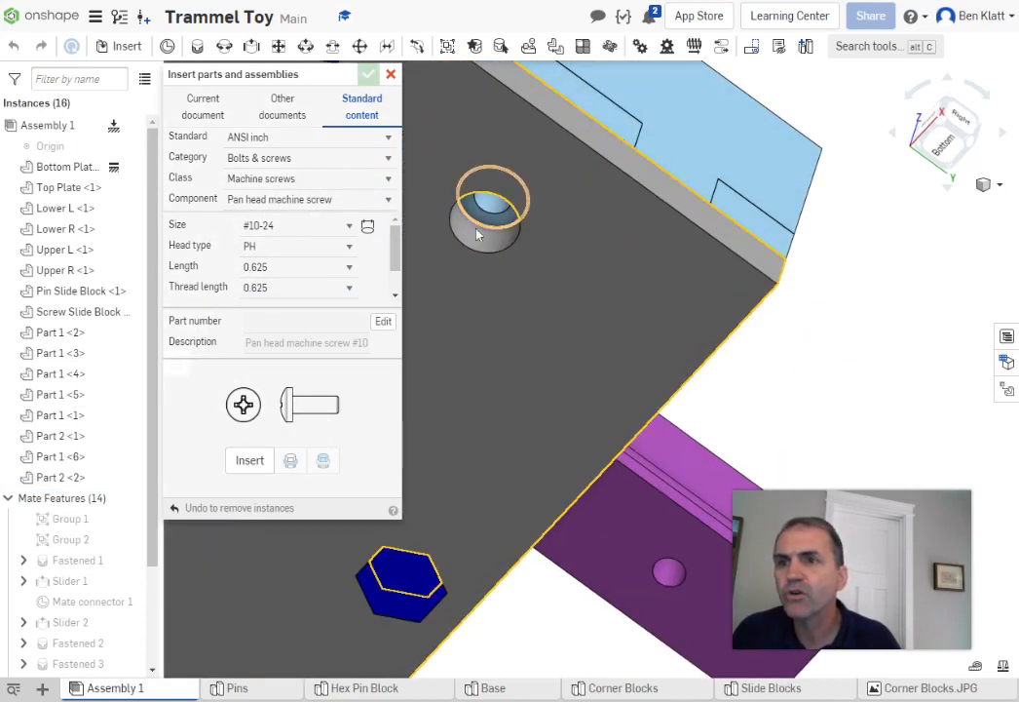
{"action": "scroll", "coordinate": [477, 226], "scroll_direction": "up", "scroll_amount": 4}
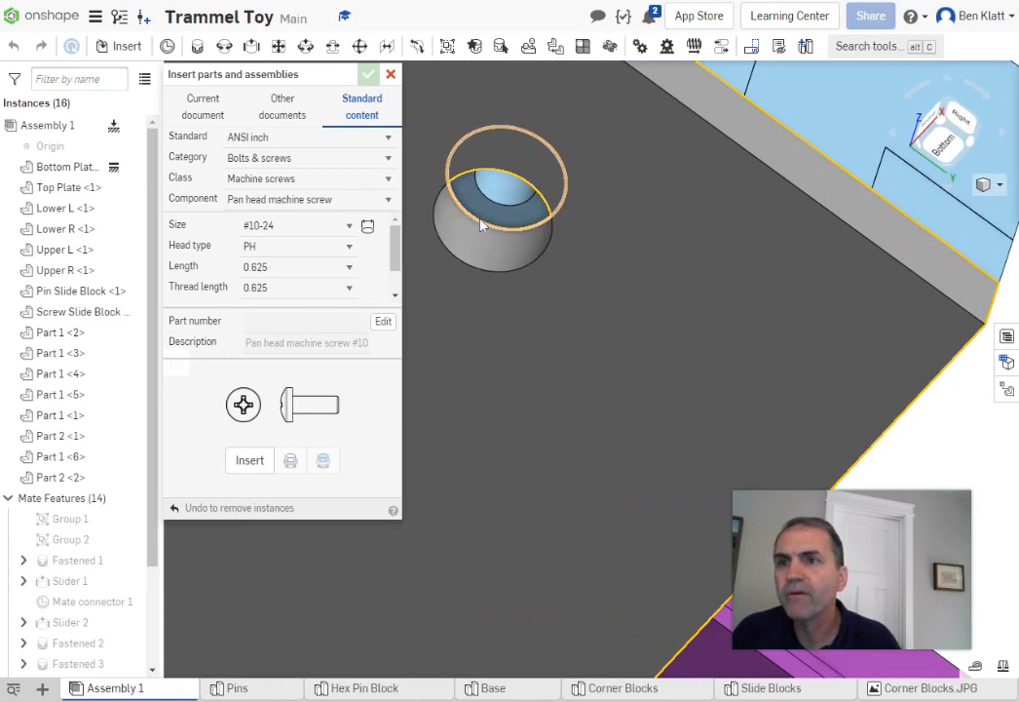
{"action": "scroll", "coordinate": [480, 225], "scroll_direction": "down", "scroll_amount": 3}
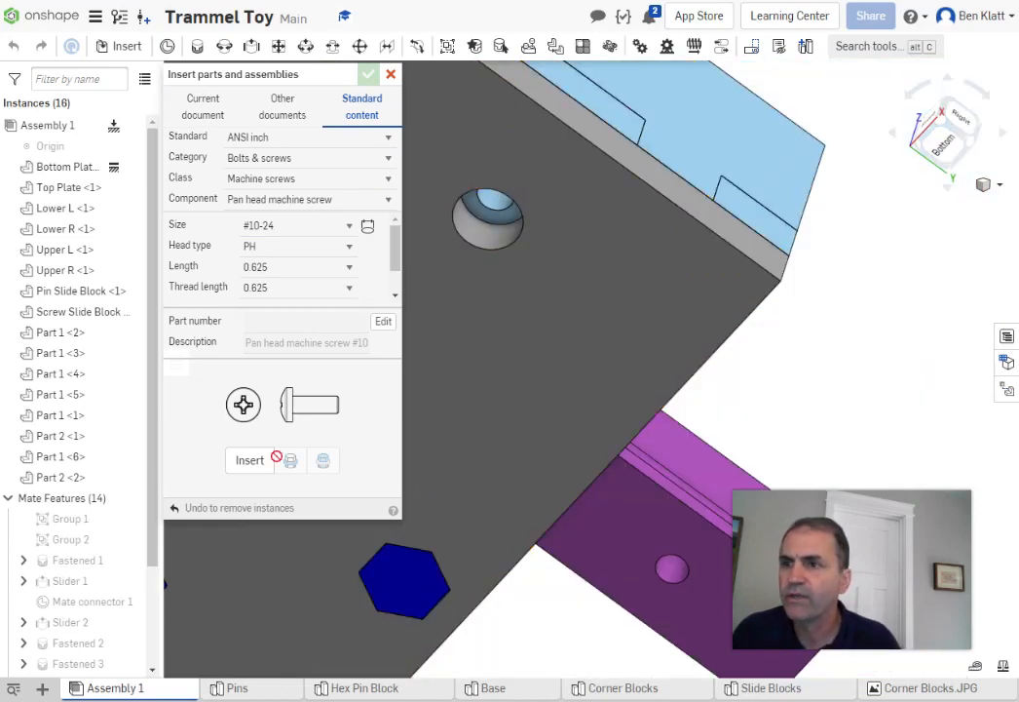
{"action": "left_click", "coordinate": [247, 466]}
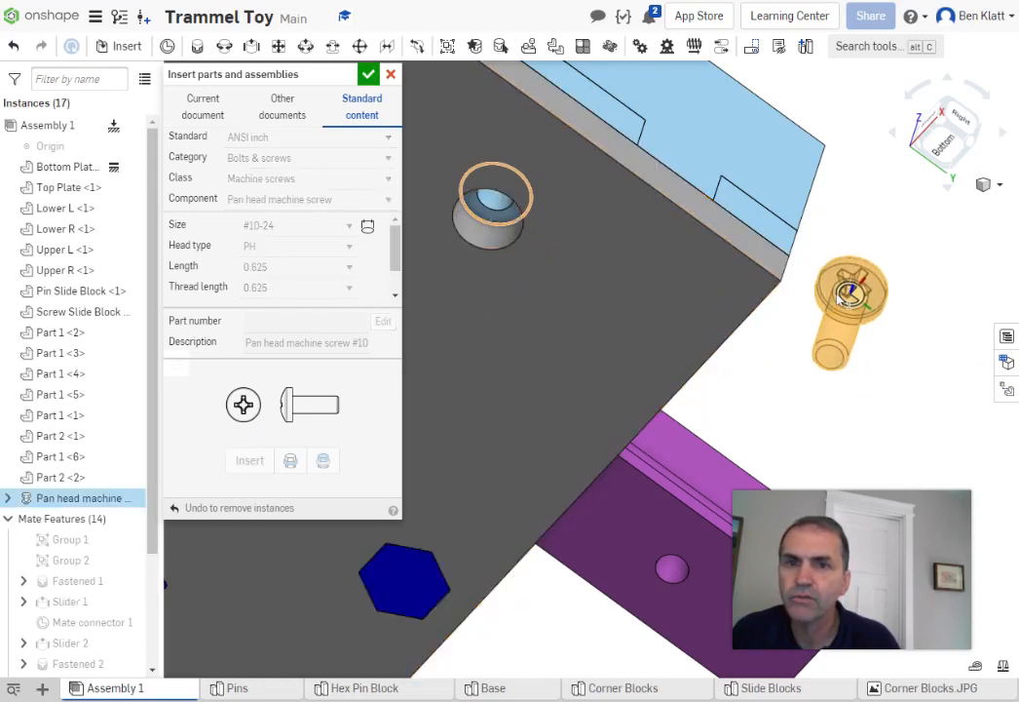
{"action": "left_click", "coordinate": [882, 298]}
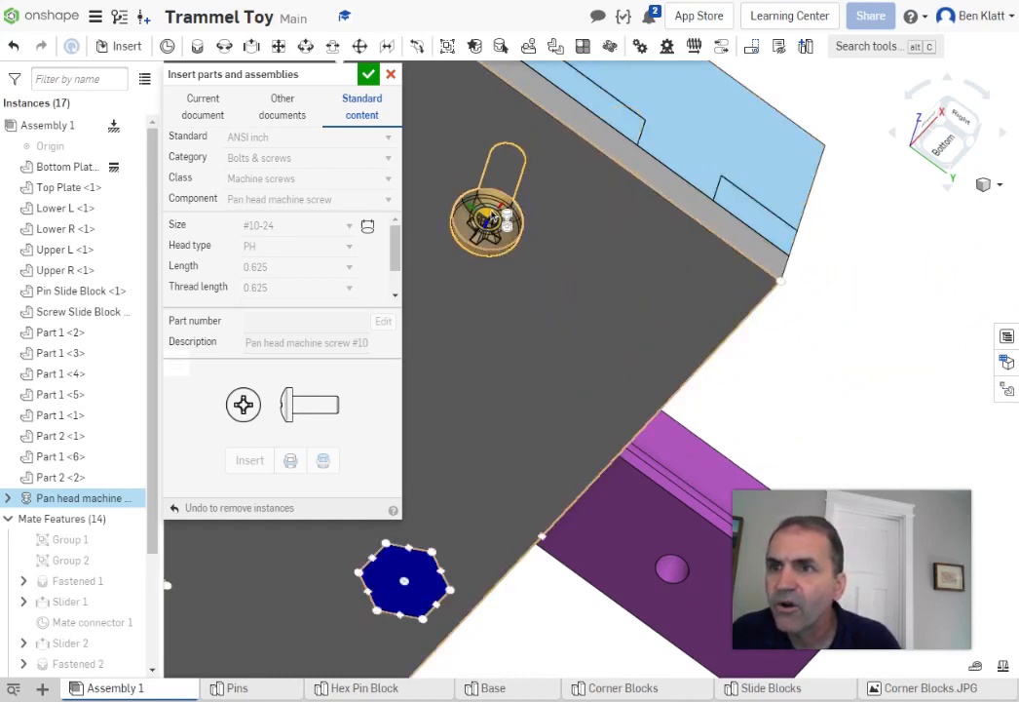
{"action": "scroll", "coordinate": [488, 219], "scroll_direction": "up", "scroll_amount": 5}
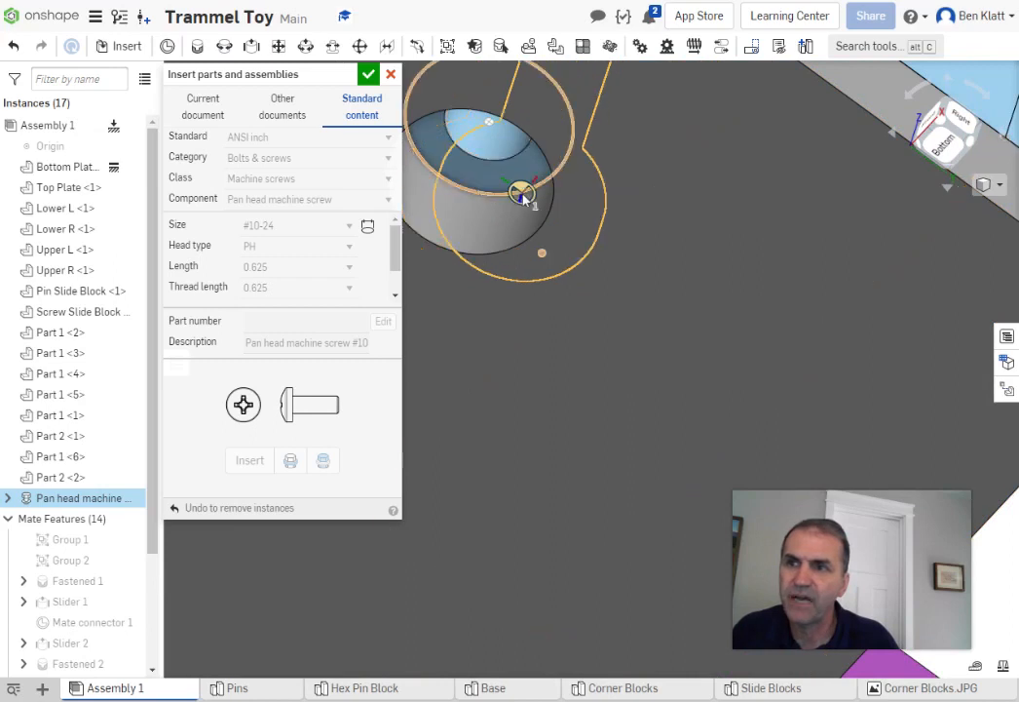
{"action": "left_click", "coordinate": [526, 193]}
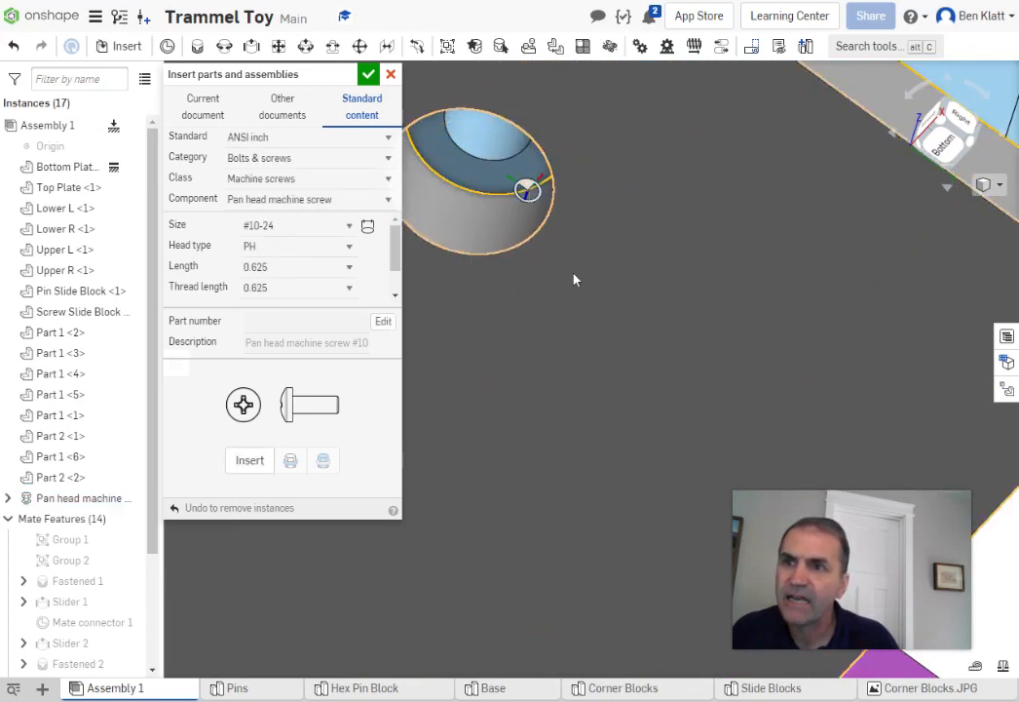
{"action": "scroll", "coordinate": [575, 278], "scroll_direction": "down", "scroll_amount": 5}
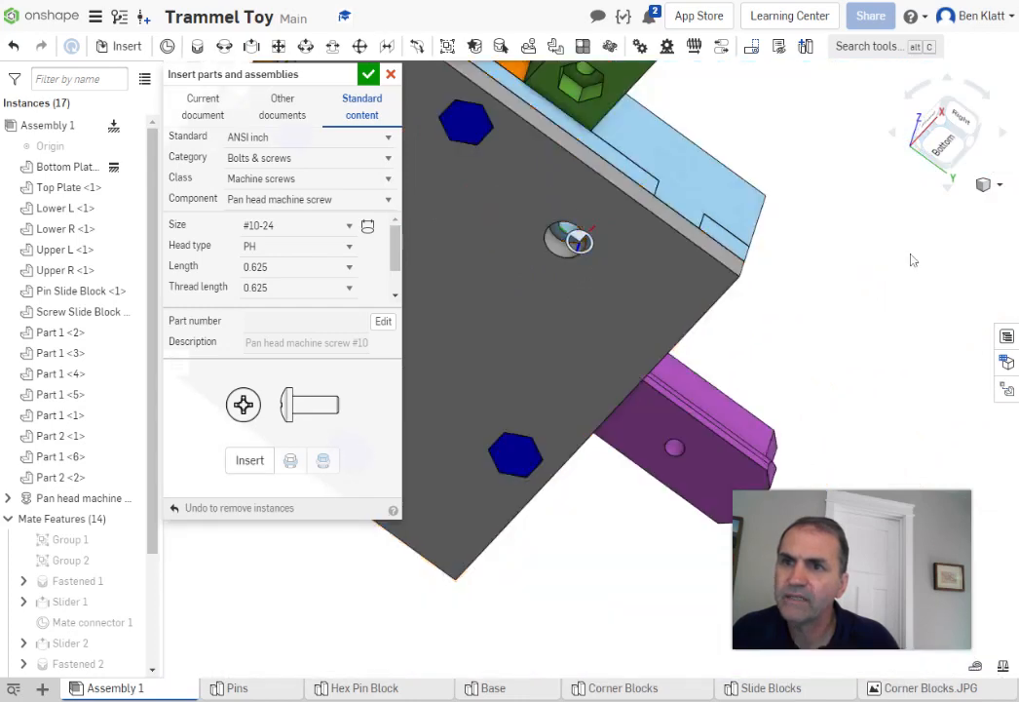
{"action": "scroll", "coordinate": [779, 226], "scroll_direction": "down", "scroll_amount": 5}
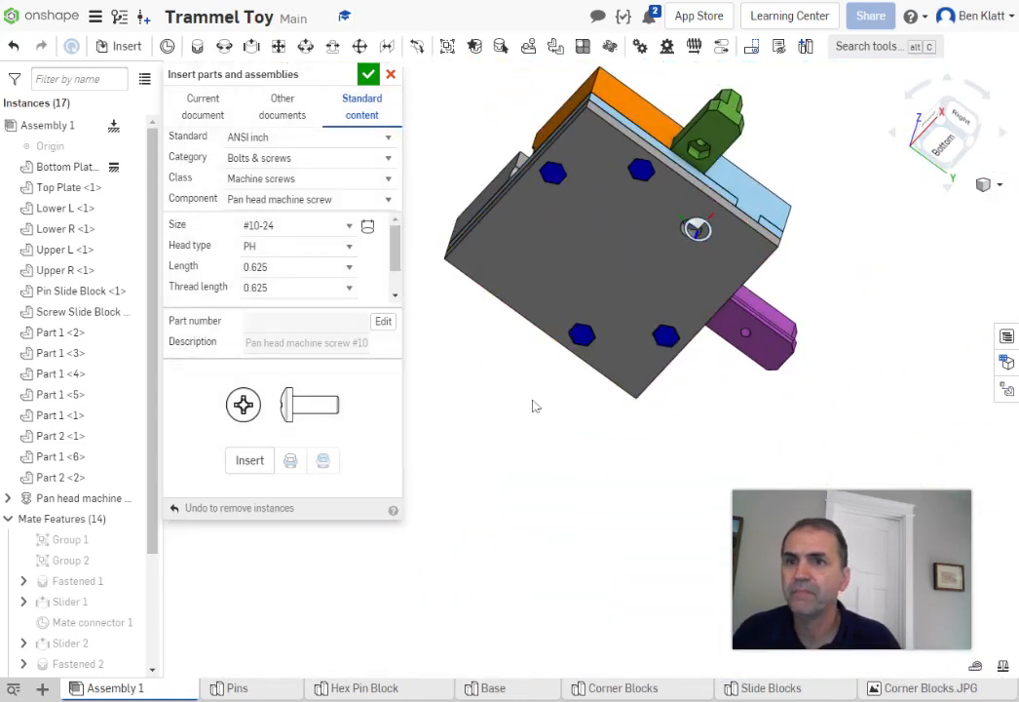
{"action": "right_click_drag", "start_coordinate": [847, 321], "coordinate": [829, 388]}
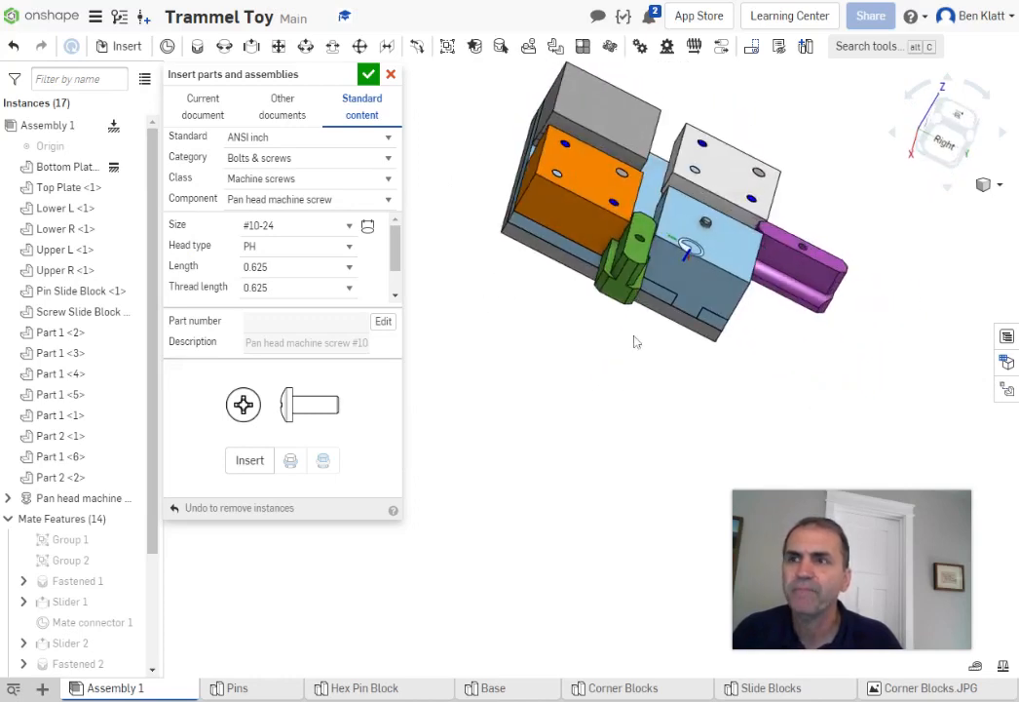
Undo the placement and insertion of the pan head machine screw
{"action": "left_click", "coordinate": [14, 49]}
{"action": "right_click_drag", "start_coordinate": [583, 321], "coordinate": [663, 213]}
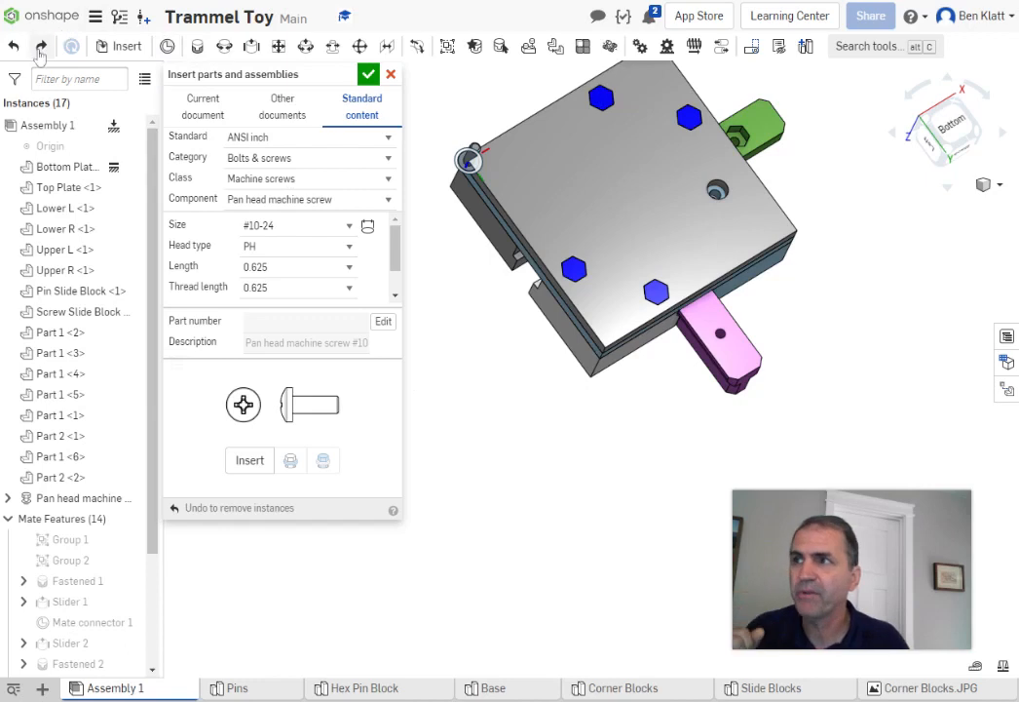
{"action": "left_click", "coordinate": [12, 46]}
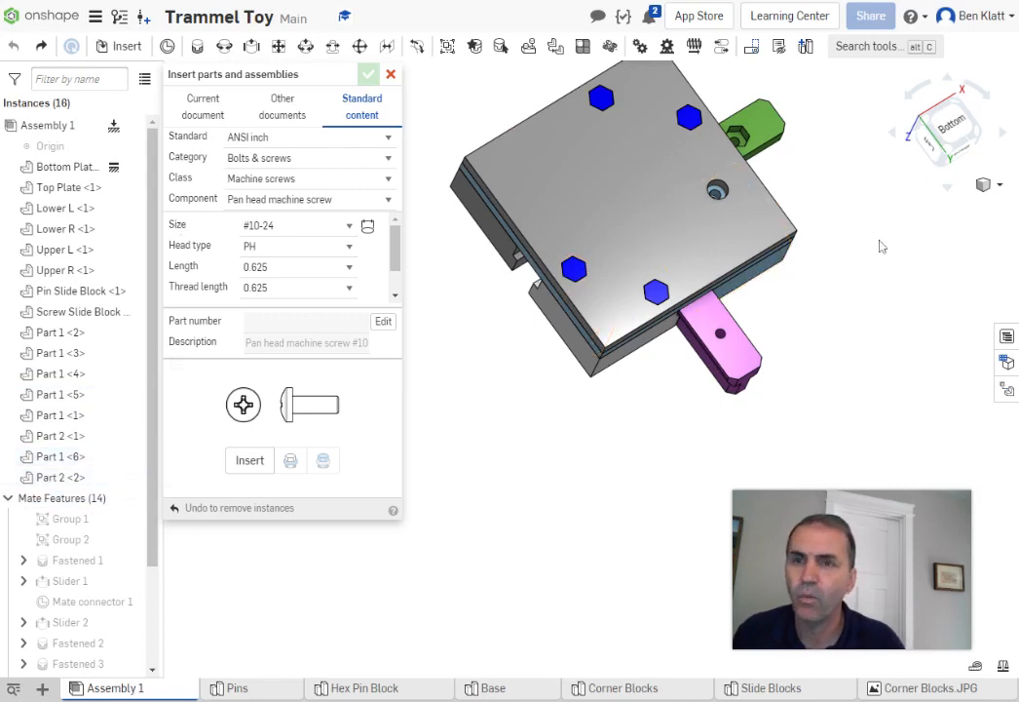
Insert a #10-24 x 0.625 pan head machine screw and try to place it in the open hole on the assembly's underside
{"action": "right_click_drag", "start_coordinate": [856, 225], "coordinate": [807, 263]}
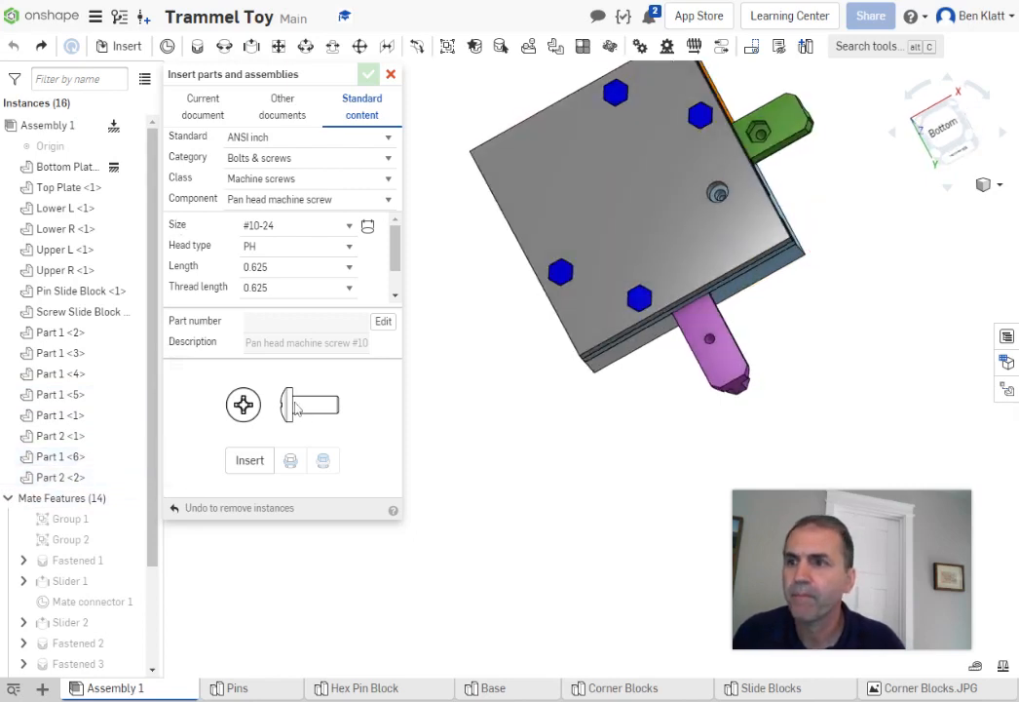
{"action": "left_click", "coordinate": [249, 461]}
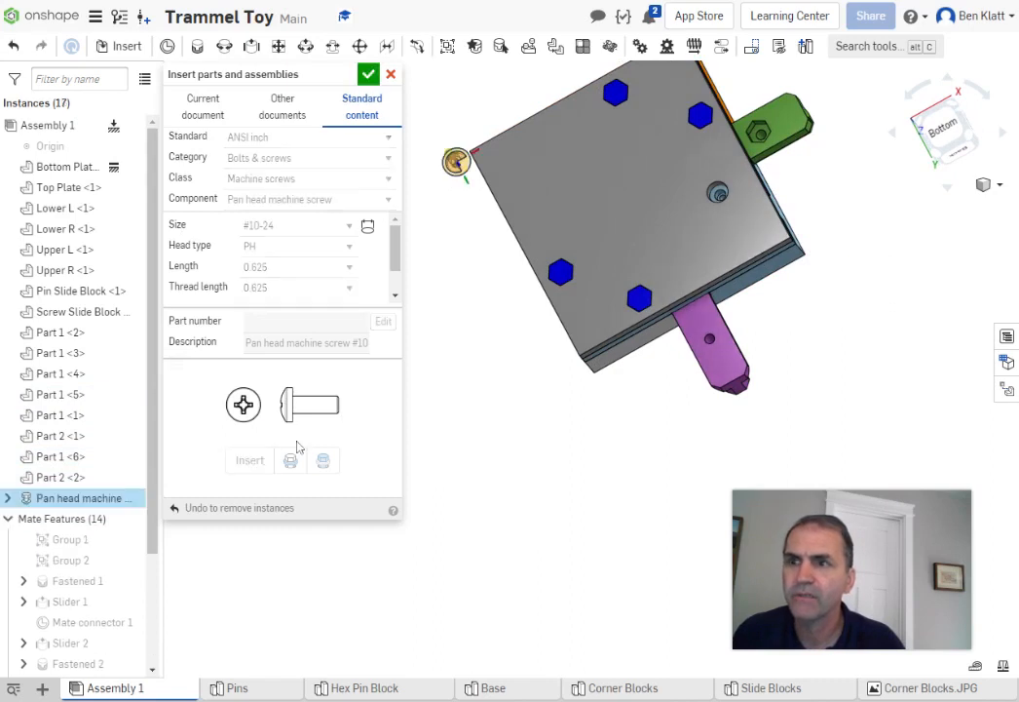
{"action": "scroll", "coordinate": [491, 278], "scroll_direction": "up", "scroll_amount": 5}
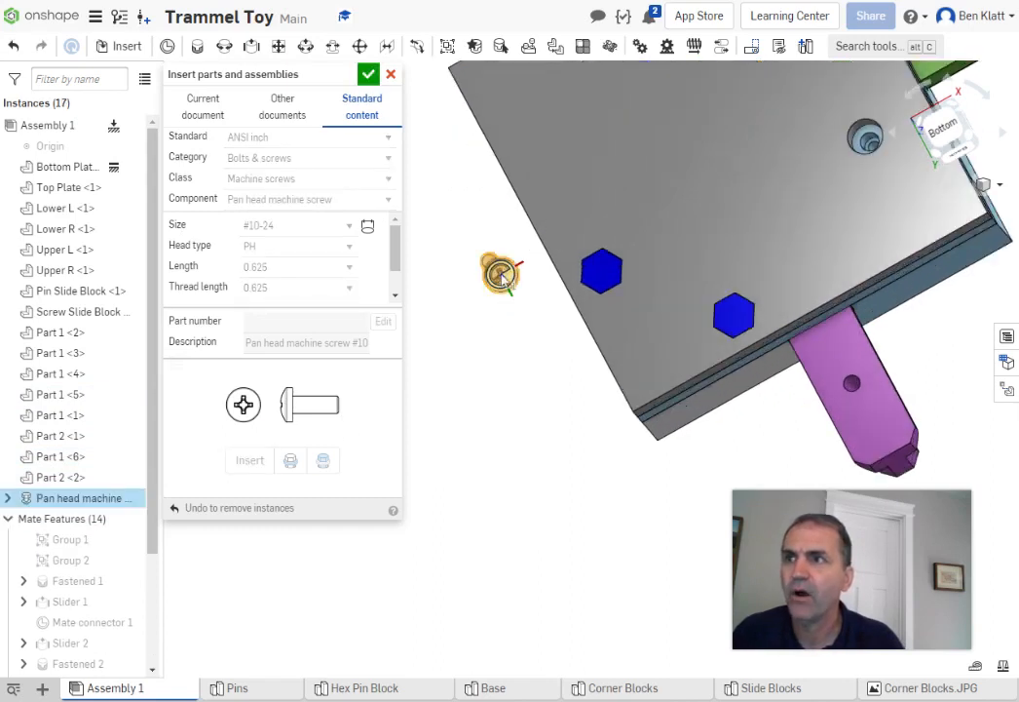
{"action": "scroll", "coordinate": [503, 279], "scroll_direction": "down", "scroll_amount": 3}
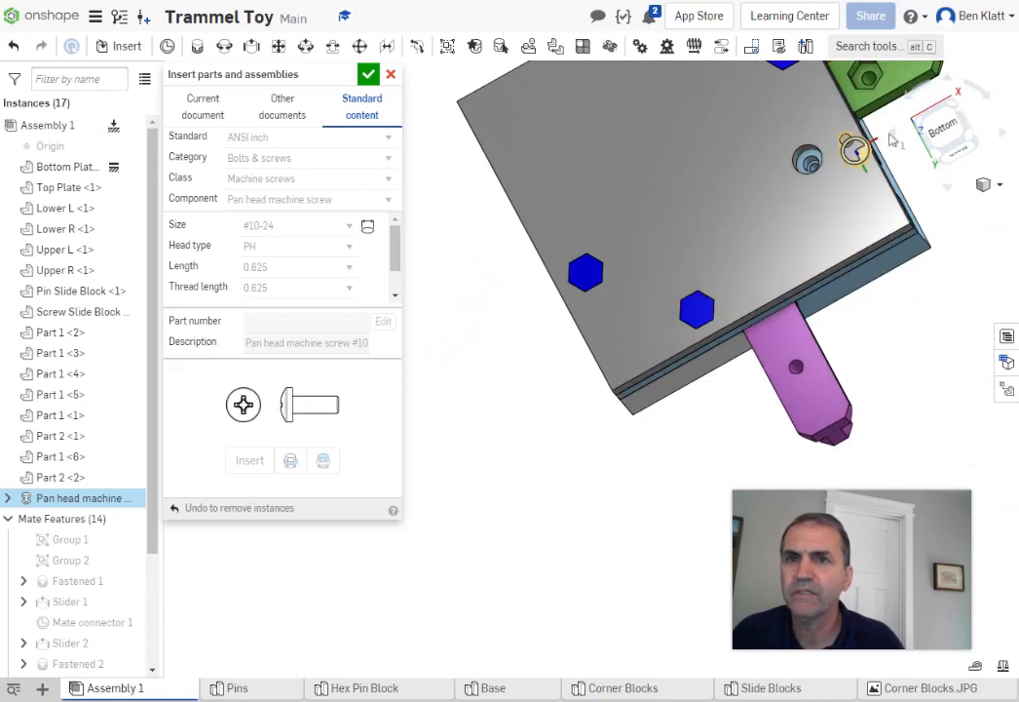
{"action": "scroll", "coordinate": [846, 178], "scroll_direction": "up", "scroll_amount": 3}
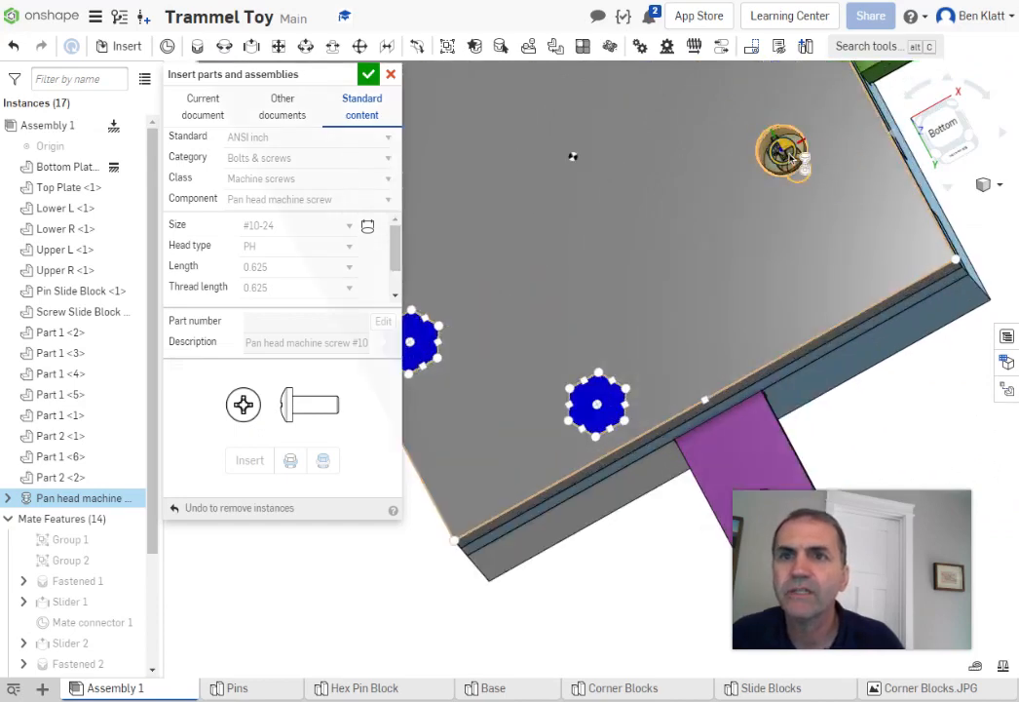
{"action": "scroll", "coordinate": [792, 154], "scroll_direction": "up", "scroll_amount": 3}
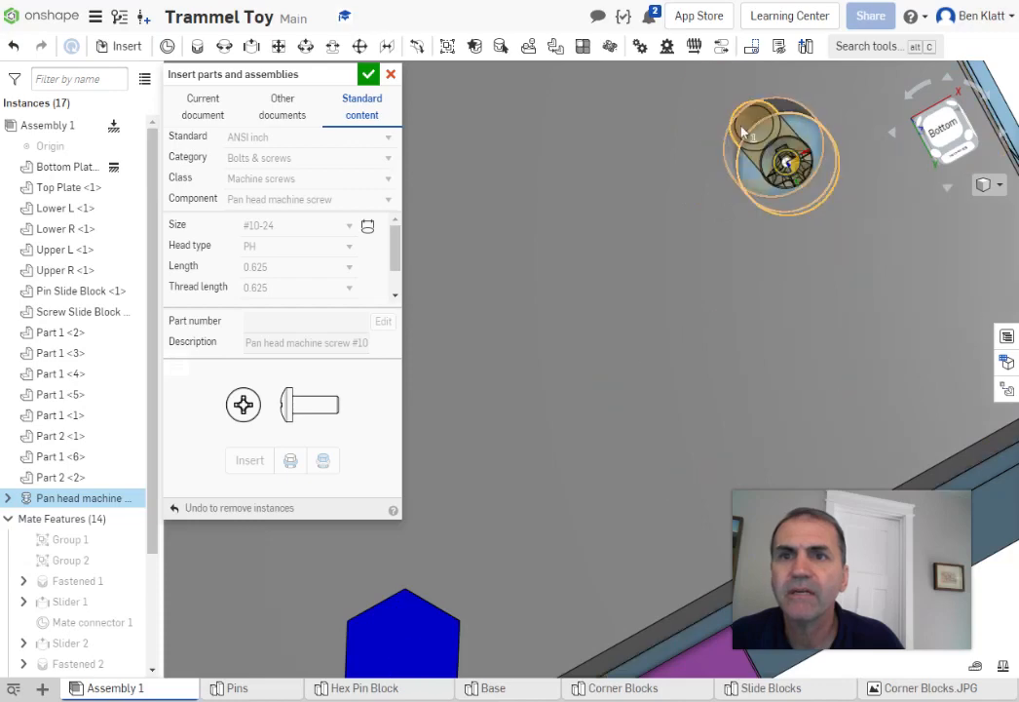
{"action": "scroll", "coordinate": [746, 141], "scroll_direction": "up", "scroll_amount": 5}
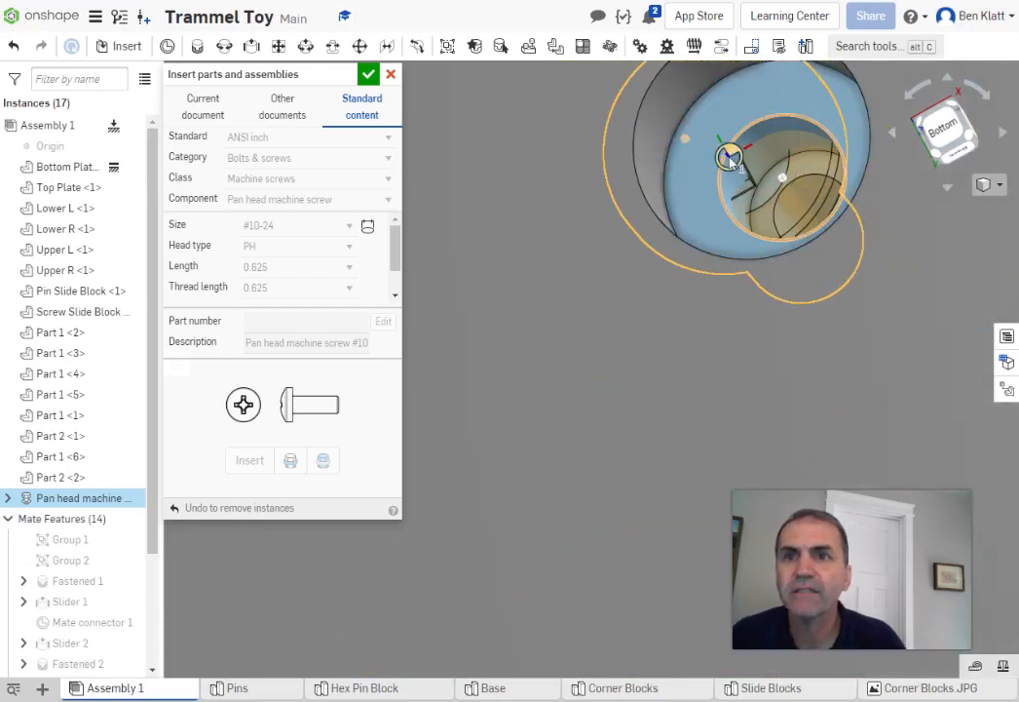
{"action": "left_click", "coordinate": [728, 158]}
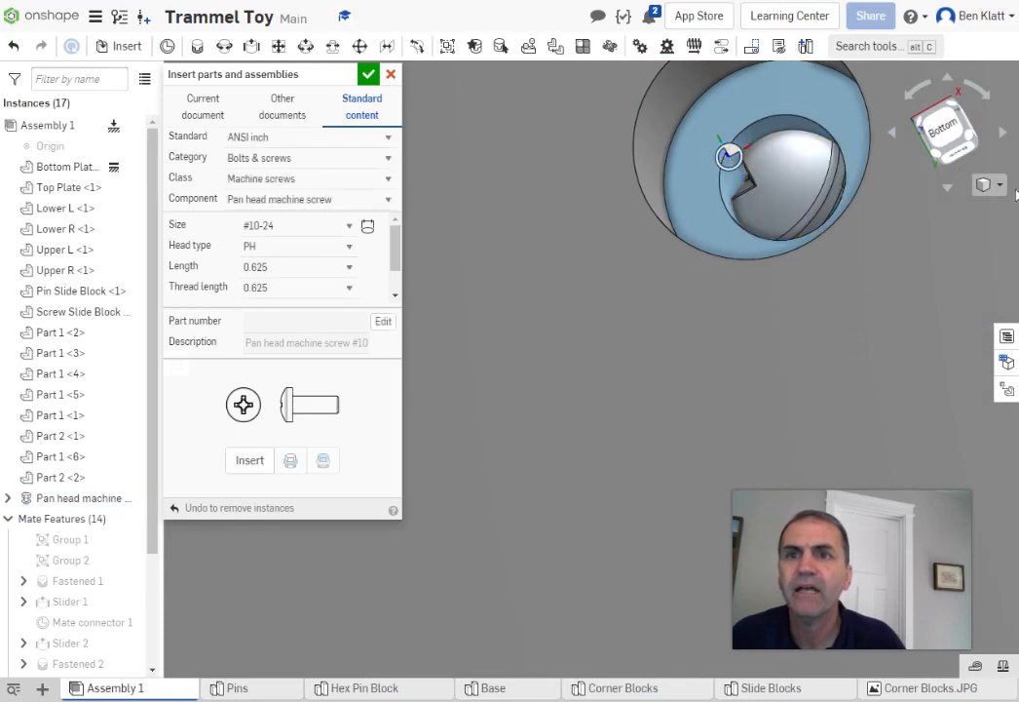
{"action": "scroll", "coordinate": [1003, 215], "scroll_direction": "down", "scroll_amount": 5}
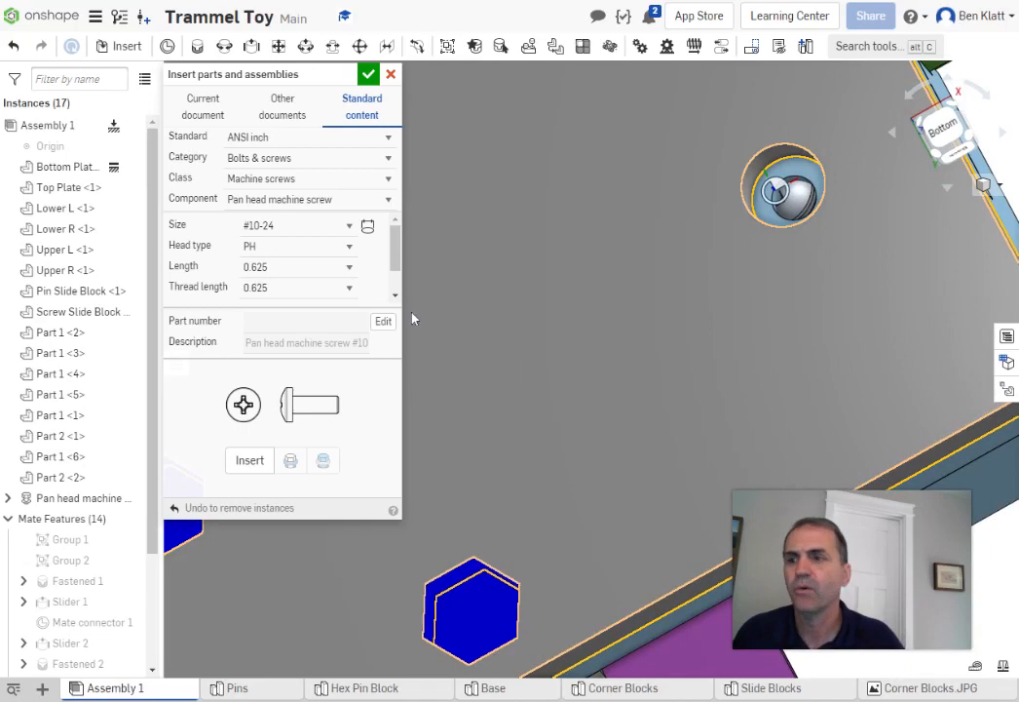
Undo the screw's placement in the hole and finish the insertion with the screw loose beside the plate
{"action": "left_click", "coordinate": [14, 46]}
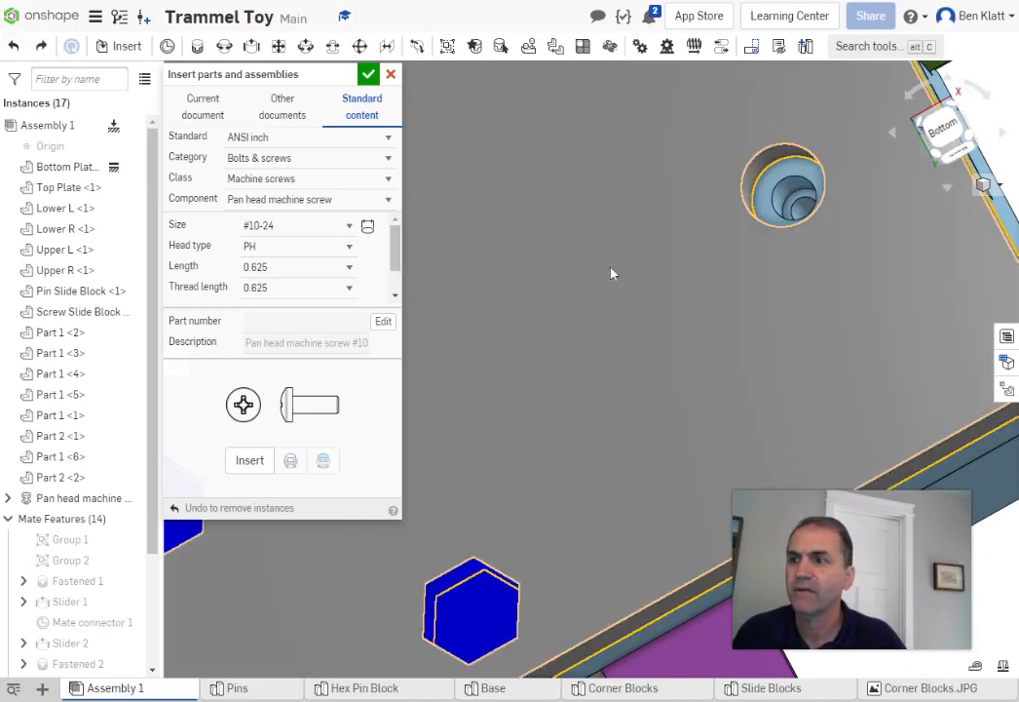
{"action": "scroll", "coordinate": [604, 390], "scroll_direction": "down", "scroll_amount": 3}
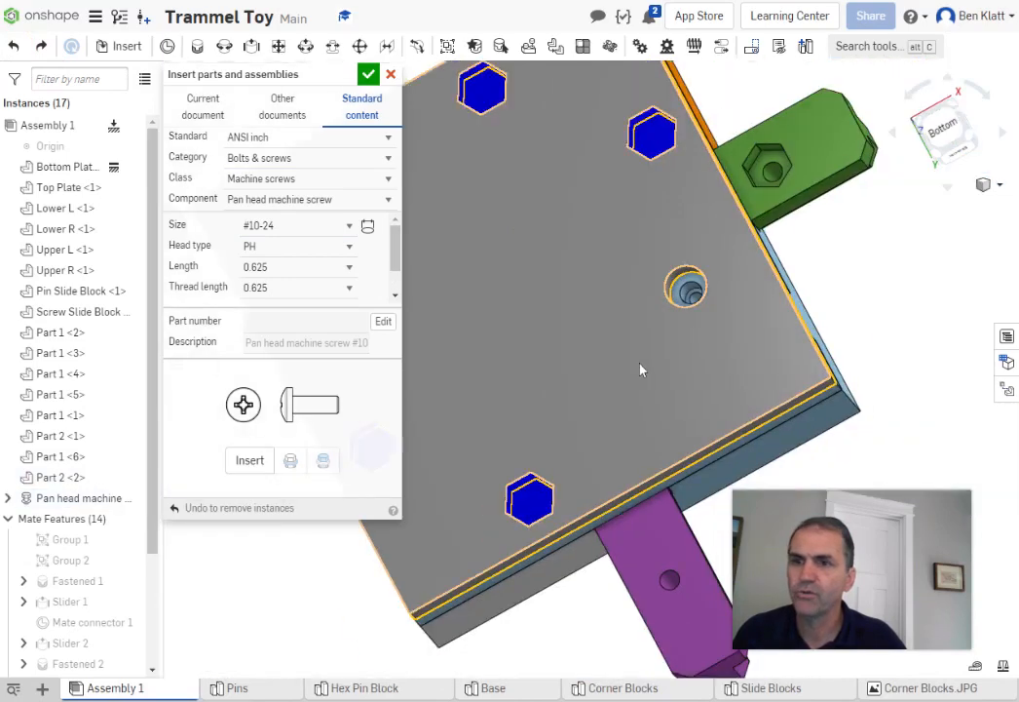
{"action": "scroll", "coordinate": [640, 369], "scroll_direction": "down", "scroll_amount": 3}
{"action": "right_click_drag", "start_coordinate": [596, 455], "coordinate": [705, 494]}
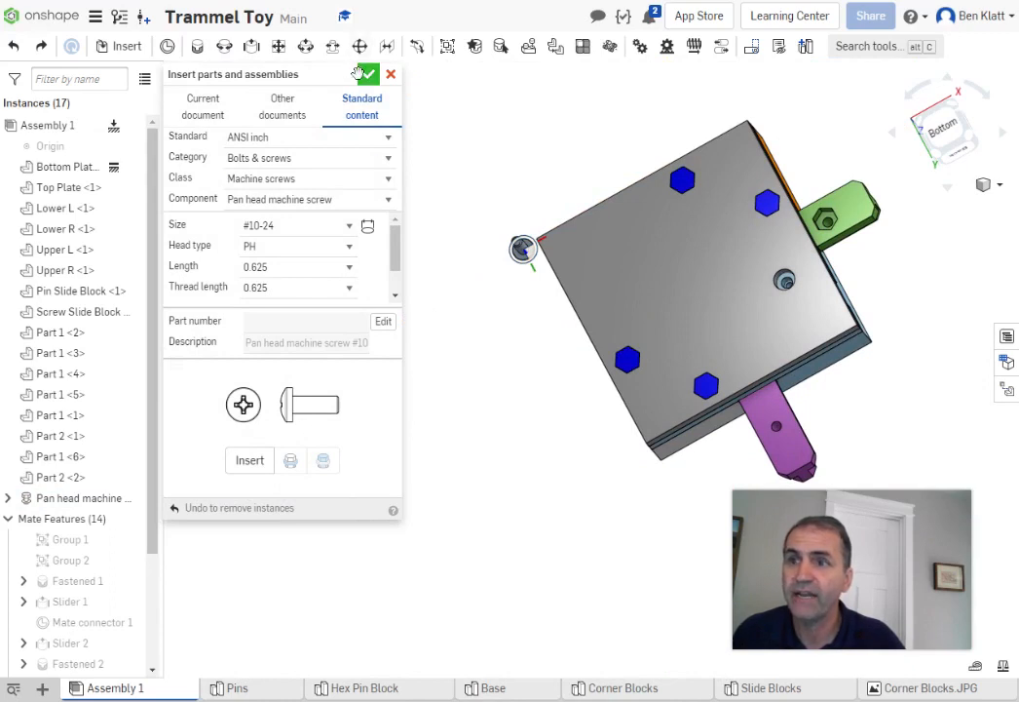
{"action": "left_click", "coordinate": [367, 76]}
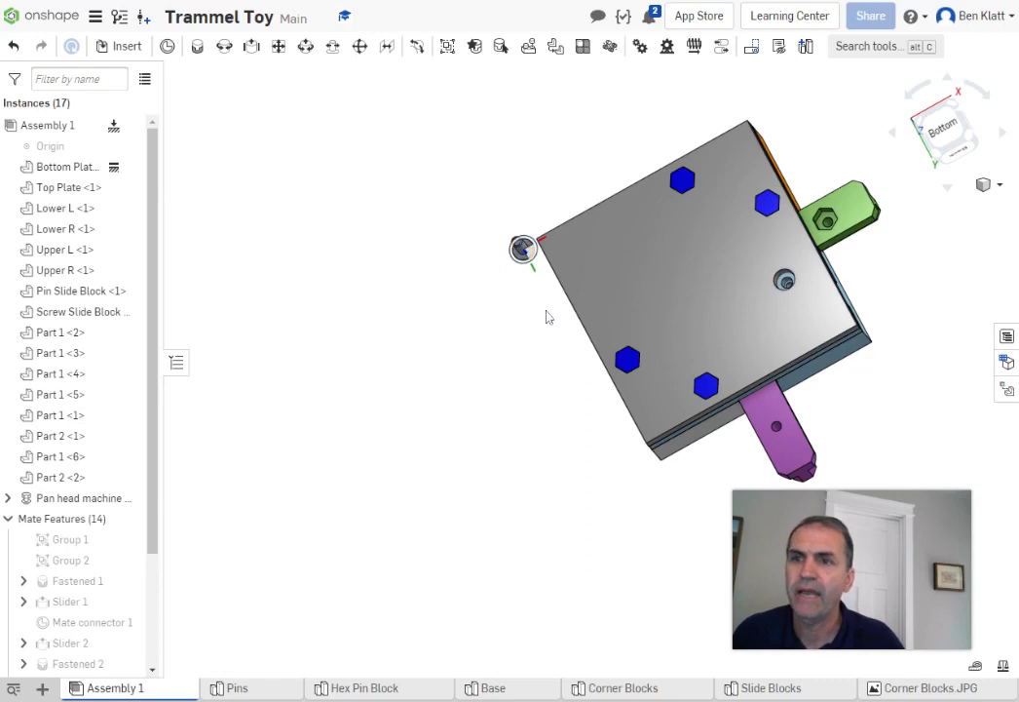
Create a revolute mate between the pan head screw's Near connector and the Top Plate's screw hole inside the underside opening
{"action": "scroll", "coordinate": [546, 316], "scroll_direction": "up", "scroll_amount": 3}
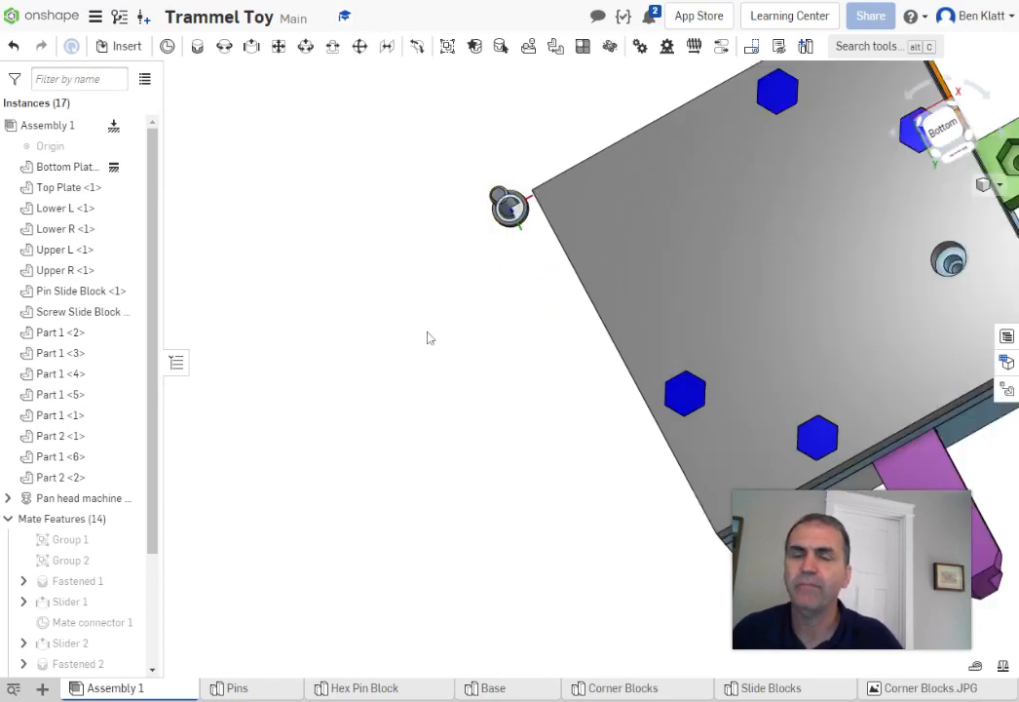
{"action": "middle_click_drag", "start_coordinate": [465, 310], "coordinate": [251, 319]}
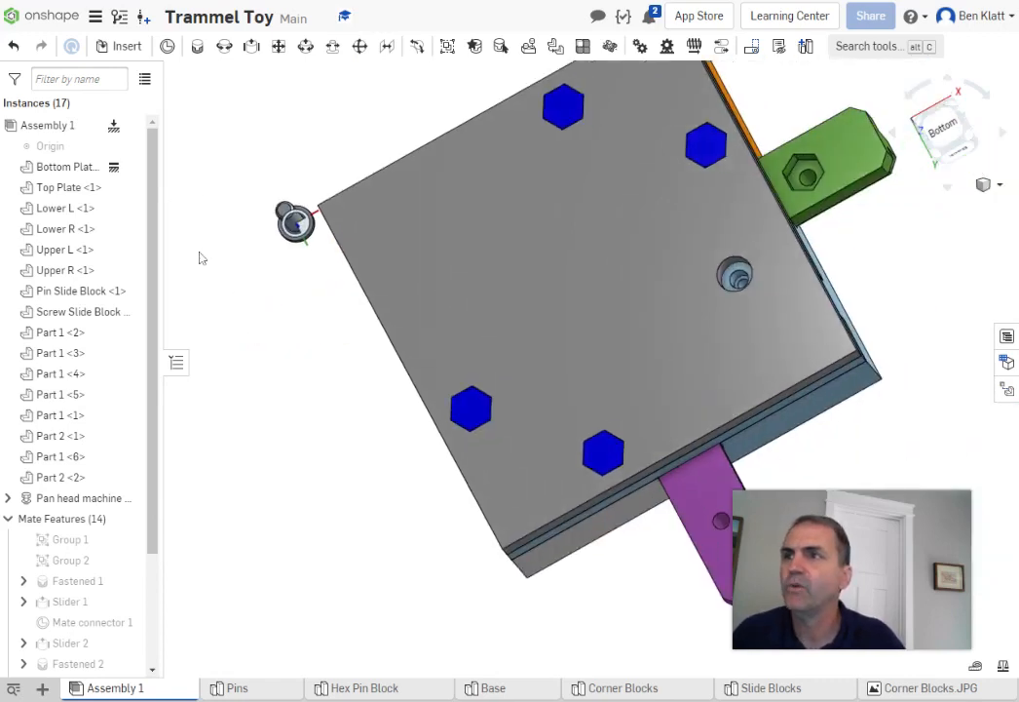
{"action": "left_click", "coordinate": [224, 46]}
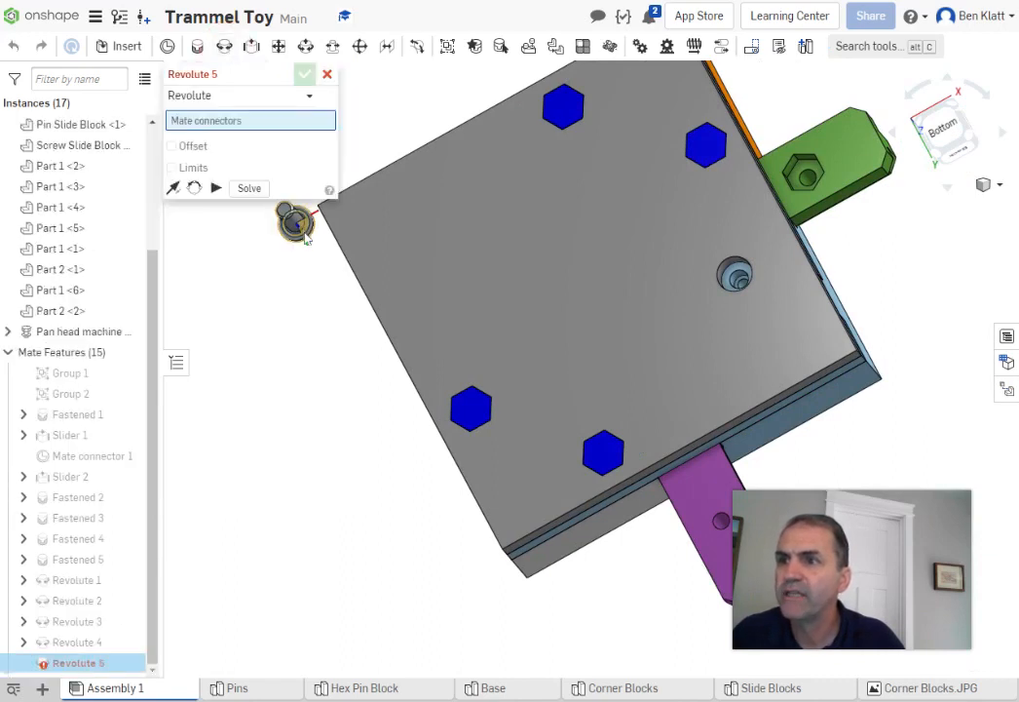
{"action": "scroll", "coordinate": [305, 237], "scroll_direction": "up", "scroll_amount": 5}
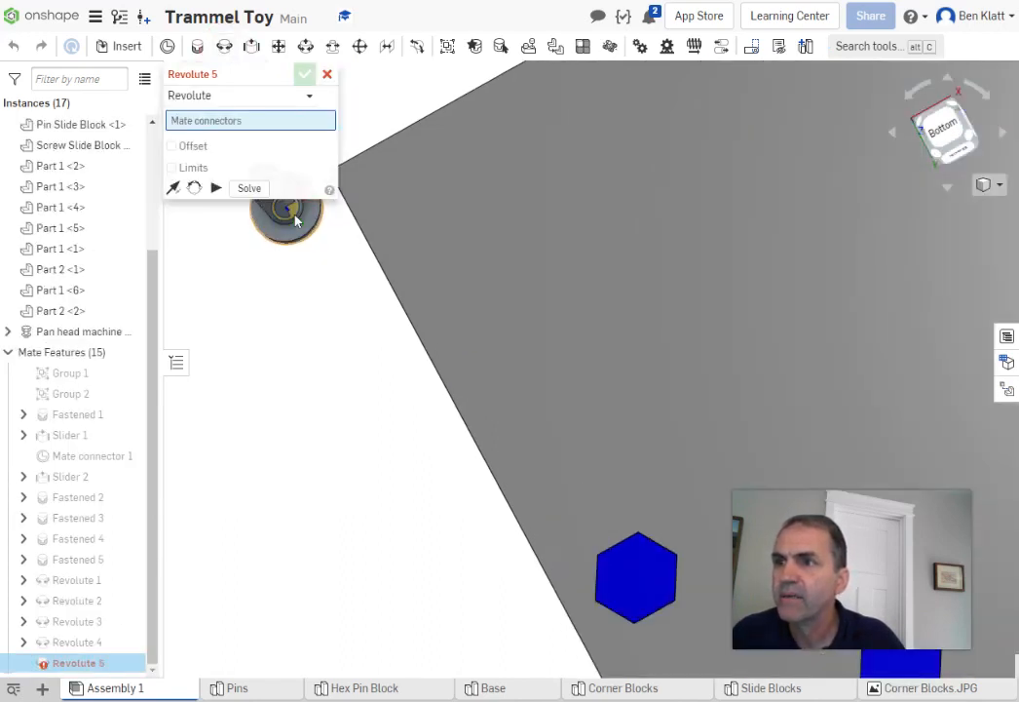
{"action": "left_click", "coordinate": [298, 227]}
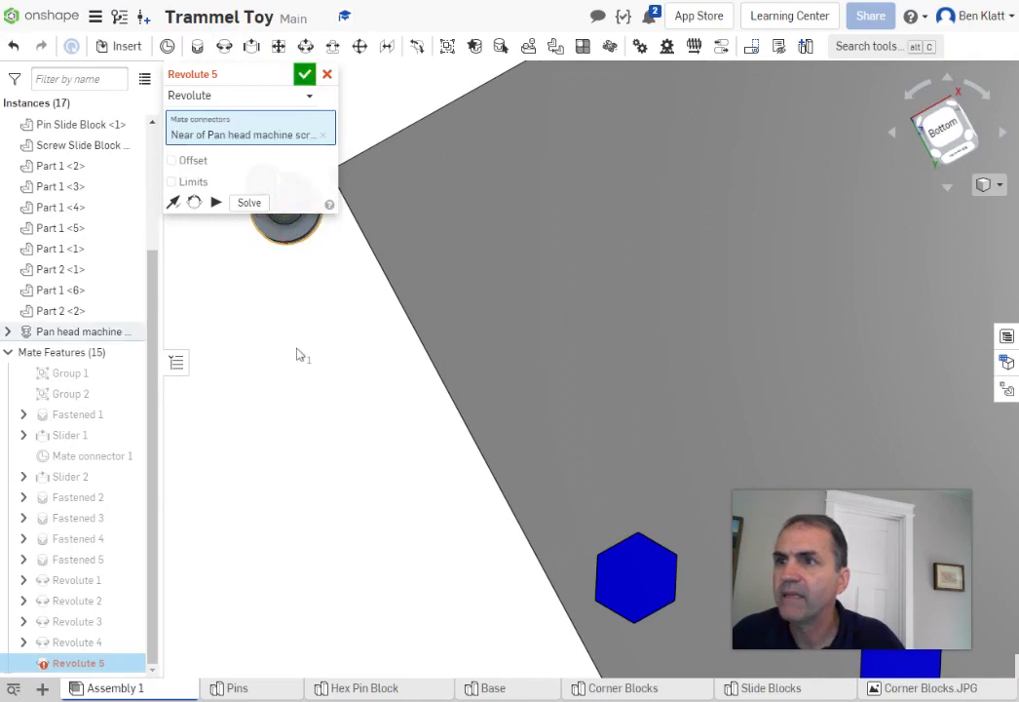
{"action": "scroll", "coordinate": [312, 368], "scroll_direction": "down", "scroll_amount": 5}
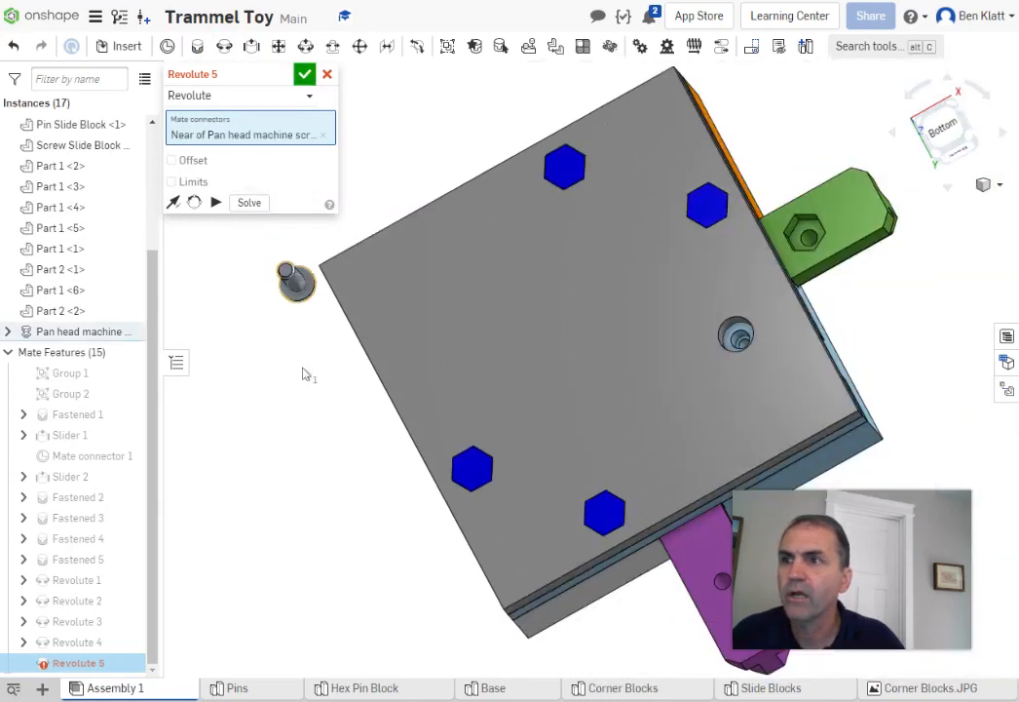
{"action": "scroll", "coordinate": [737, 336], "scroll_direction": "up", "scroll_amount": 3}
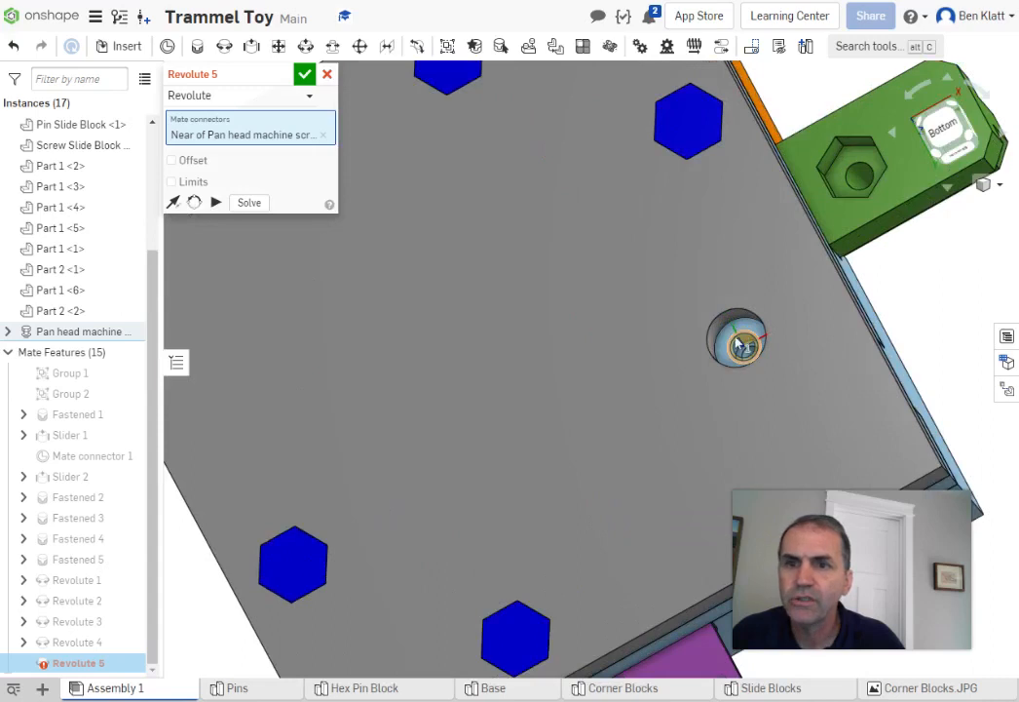
{"action": "left_click", "coordinate": [740, 343]}
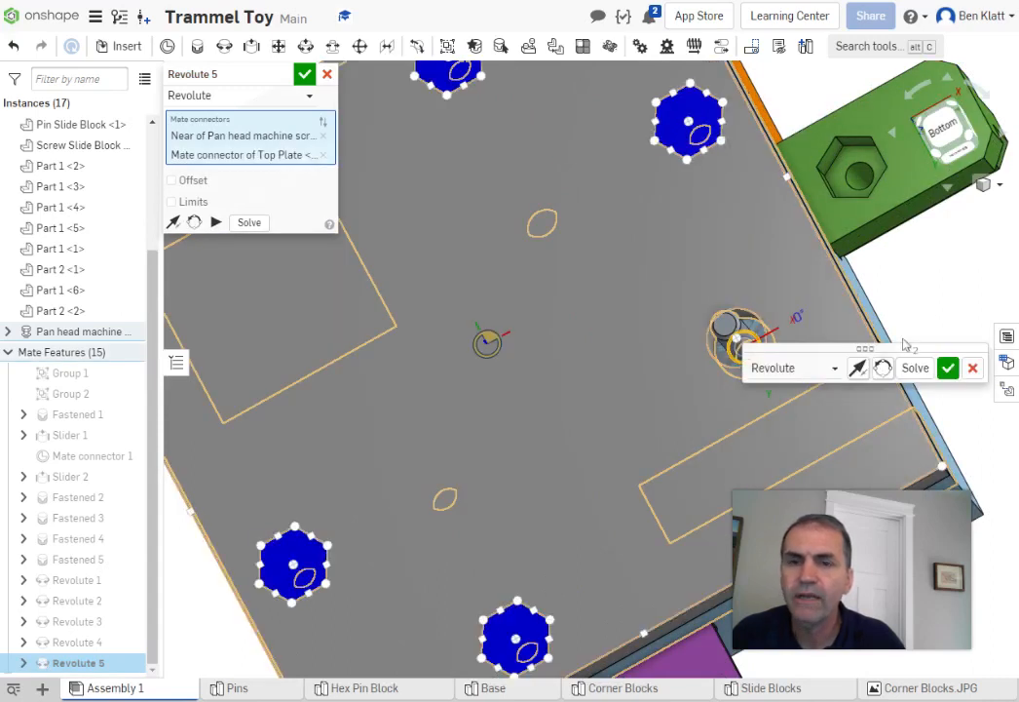
Flip the revolute mate's primary axis so the screw shank points into the hole, and accept the mate
{"action": "left_click", "coordinate": [901, 291]}
{"action": "middle_click_drag", "start_coordinate": [902, 290], "coordinate": [740, 228]}
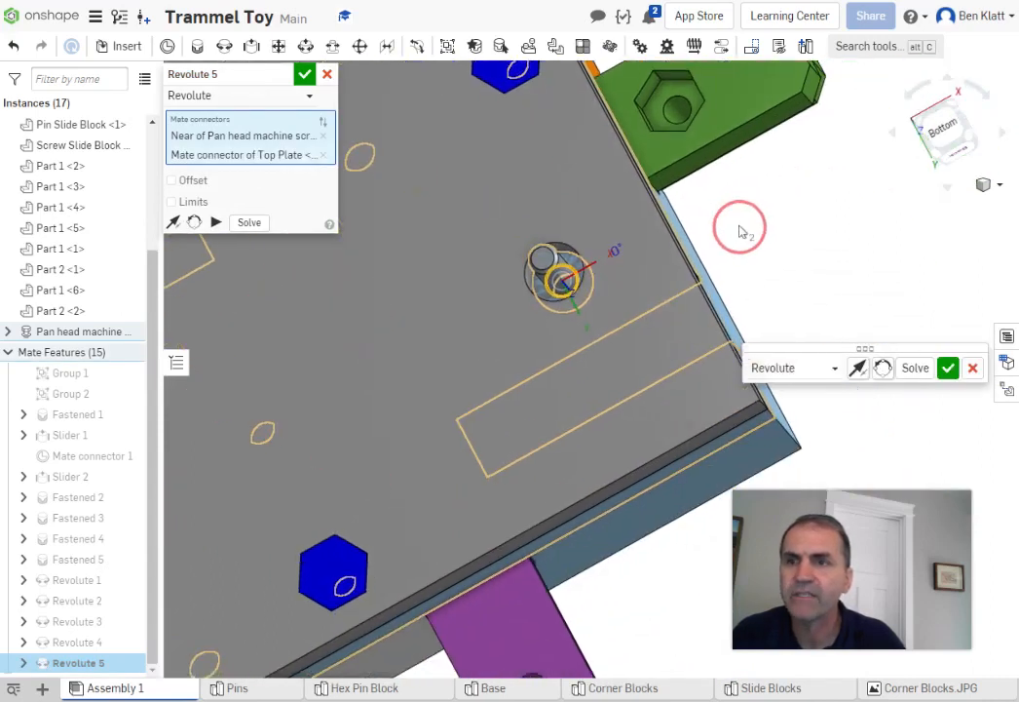
{"action": "left_click", "coordinate": [858, 368]}
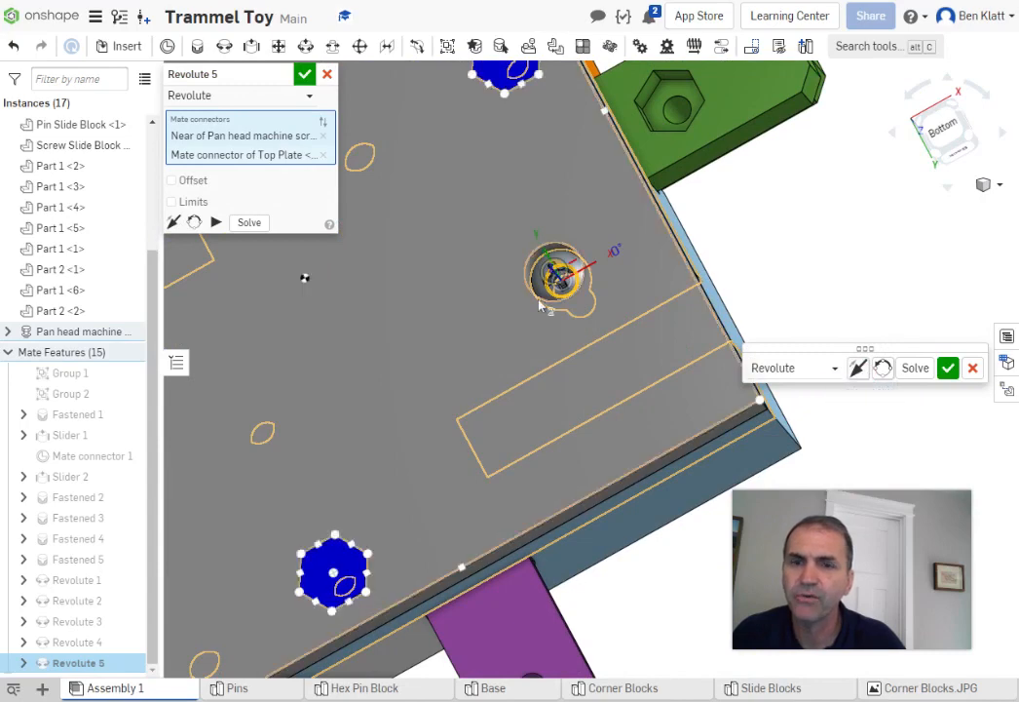
{"action": "left_click", "coordinate": [947, 368]}
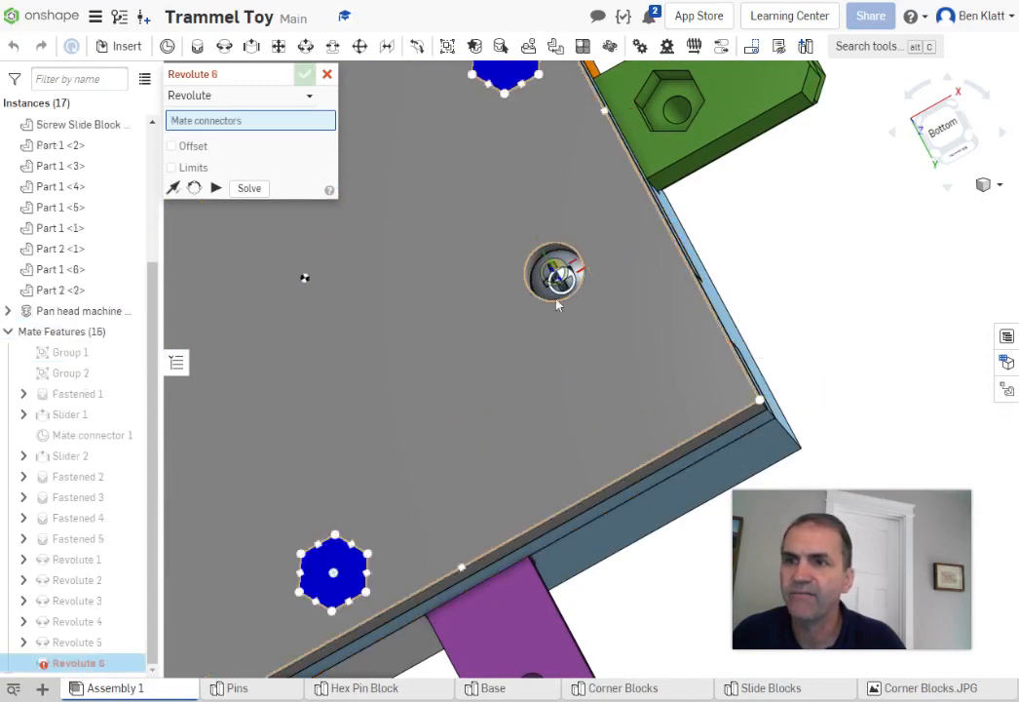
{"action": "left_click", "coordinate": [327, 74]}
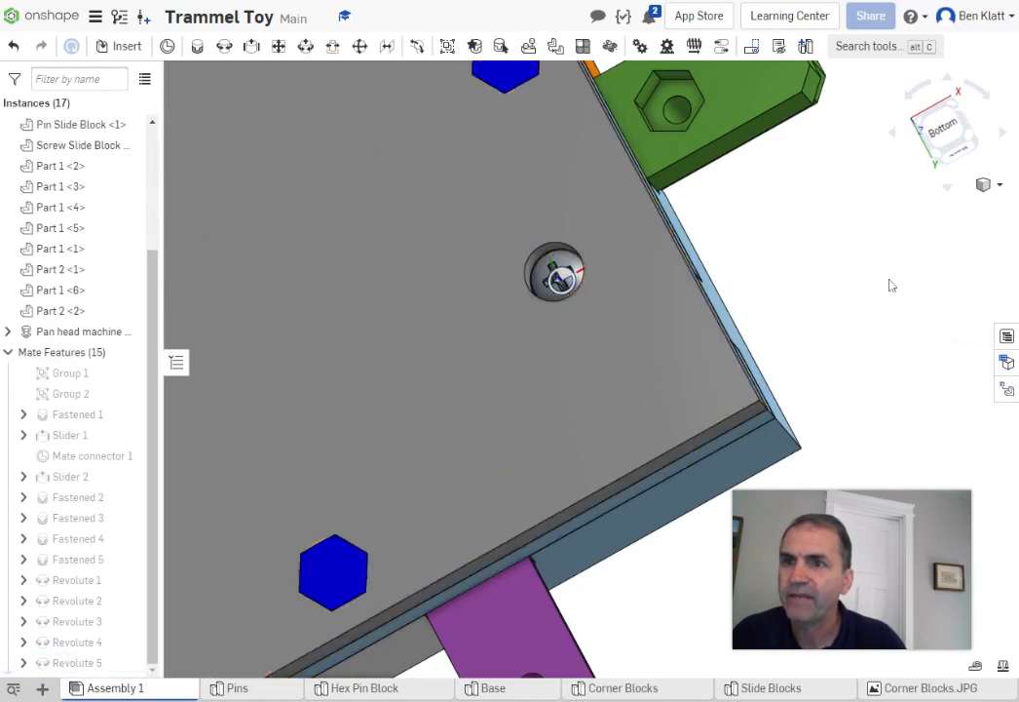
Look for the source of the displayed connector by hiding and reshowing the pan head screw and expanding its revolute mate
{"action": "middle_click_drag", "start_coordinate": [888, 285], "coordinate": [976, 166]}
{"action": "left_click_drag", "start_coordinate": [151, 507], "coordinate": [161, 638]}
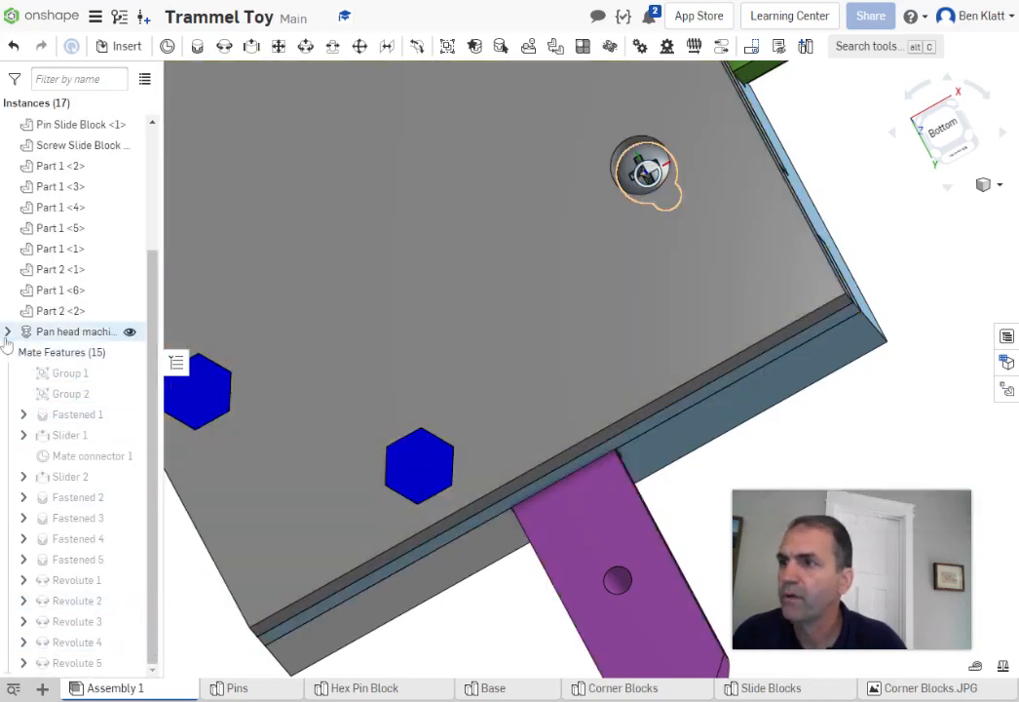
{"action": "left_click", "coordinate": [131, 332]}
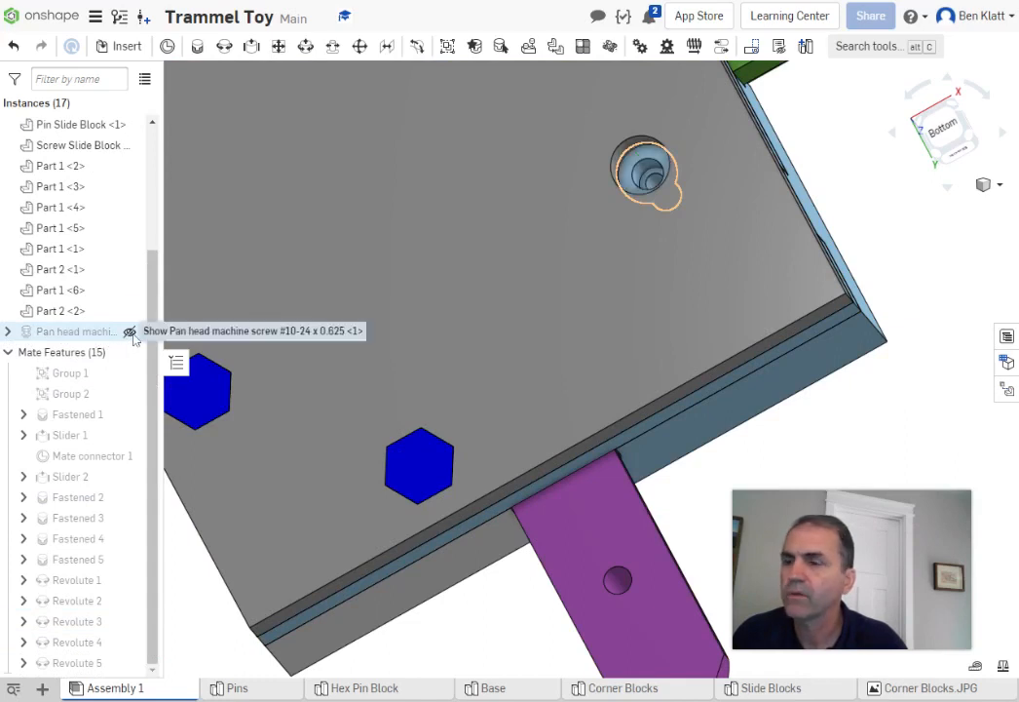
{"action": "left_click", "coordinate": [130, 332]}
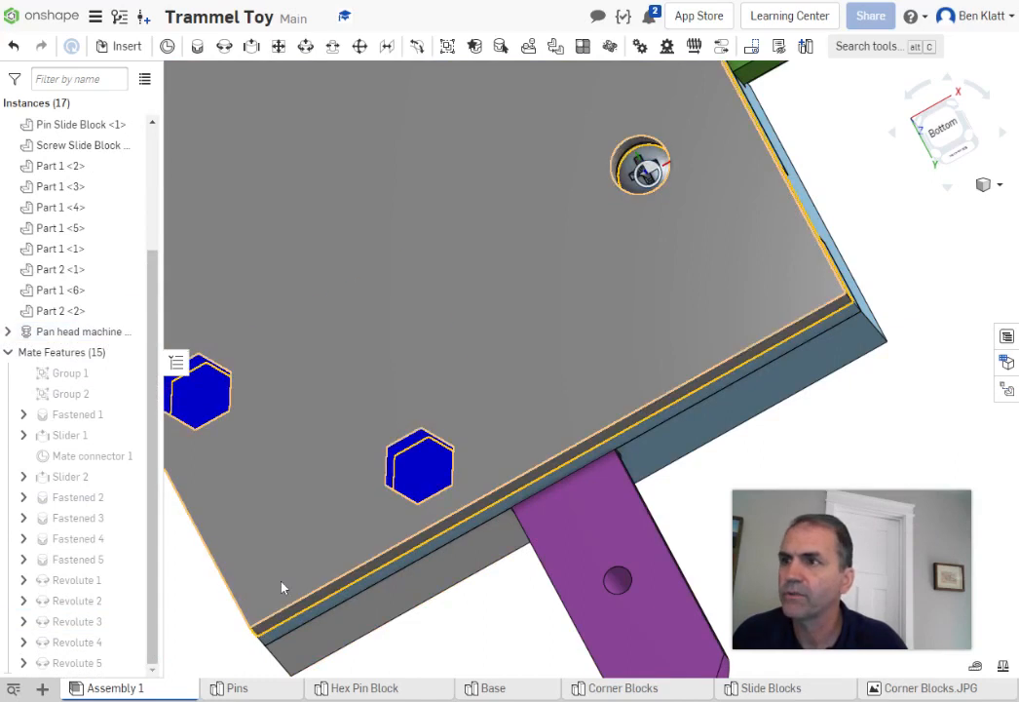
{"action": "scroll", "coordinate": [281, 587], "scroll_direction": "down", "scroll_amount": 3}
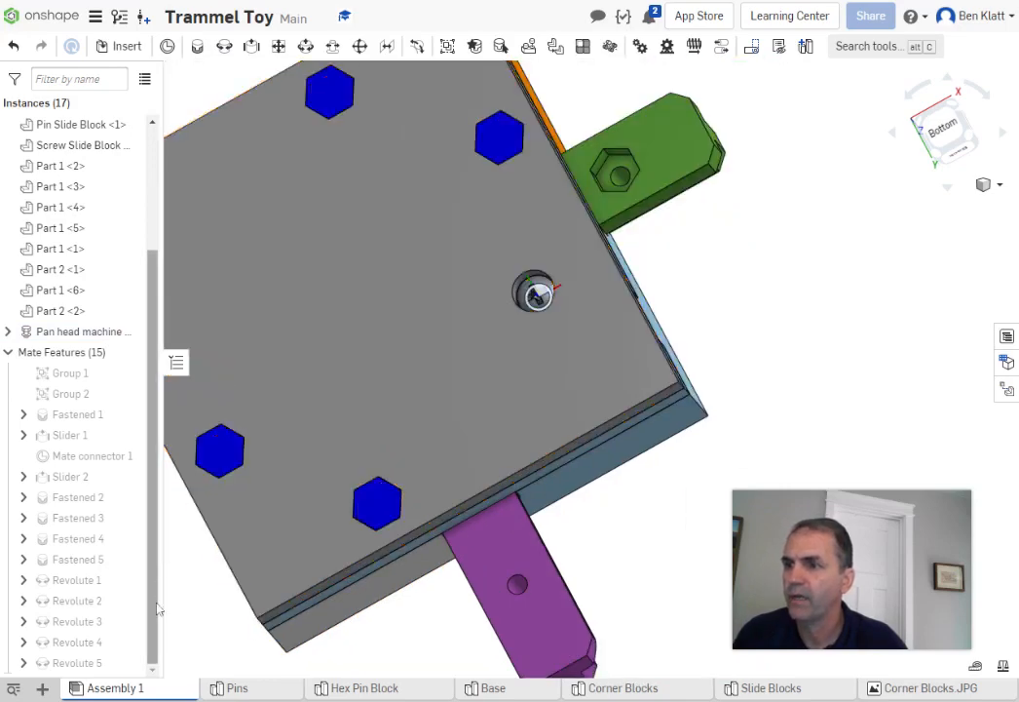
{"action": "left_click_drag", "start_coordinate": [157, 606], "coordinate": [181, 658]}
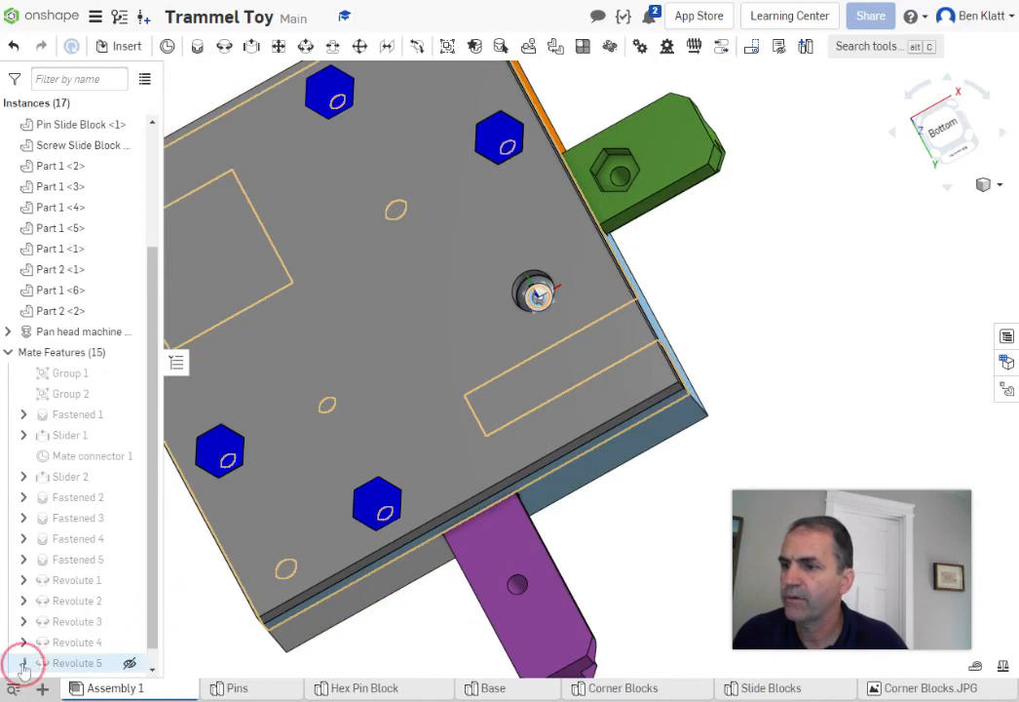
{"action": "left_click", "coordinate": [24, 662]}
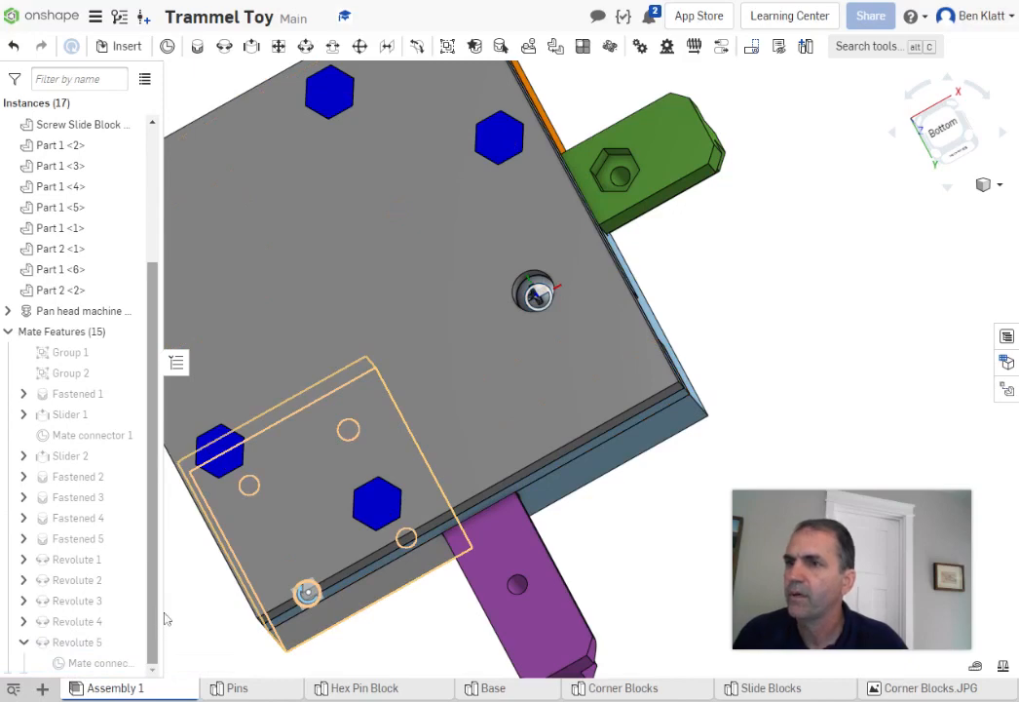
Hide the Near mate connector of the pan head machine screw
{"action": "mouse_move", "coordinate": [713, 267]}
{"action": "right_mouse_down"}
{"action": "mouse_move", "coordinate": [740, 237]}
{"action": "mouse_move", "coordinate": [732, 216]}
{"action": "right_mouse_up"}
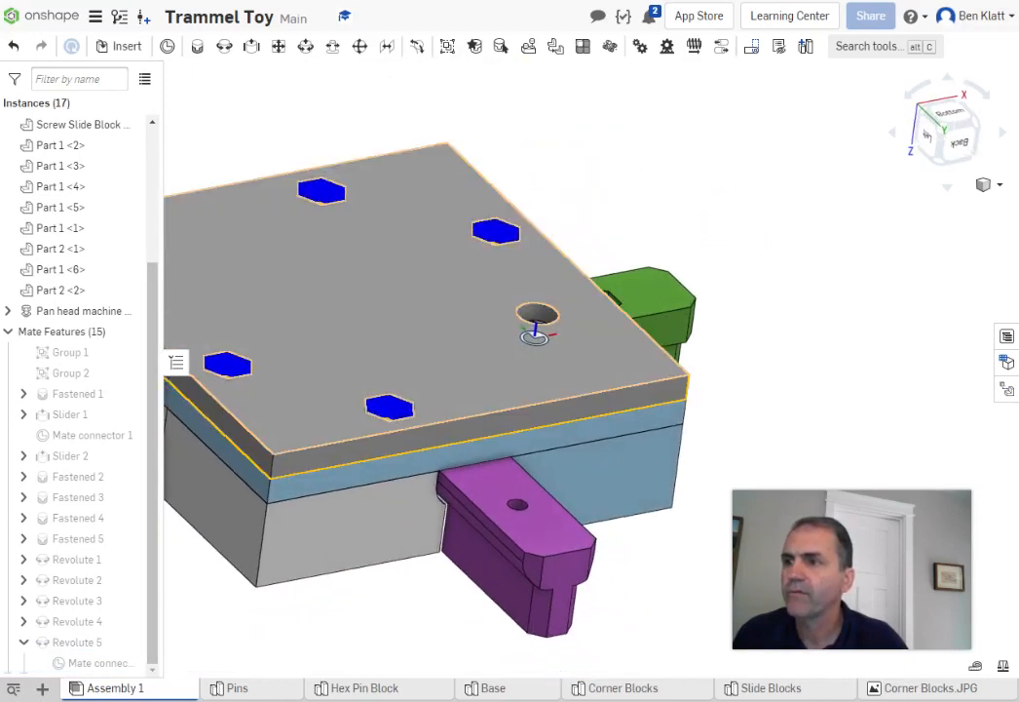
{"action": "left_click", "coordinate": [8, 311]}
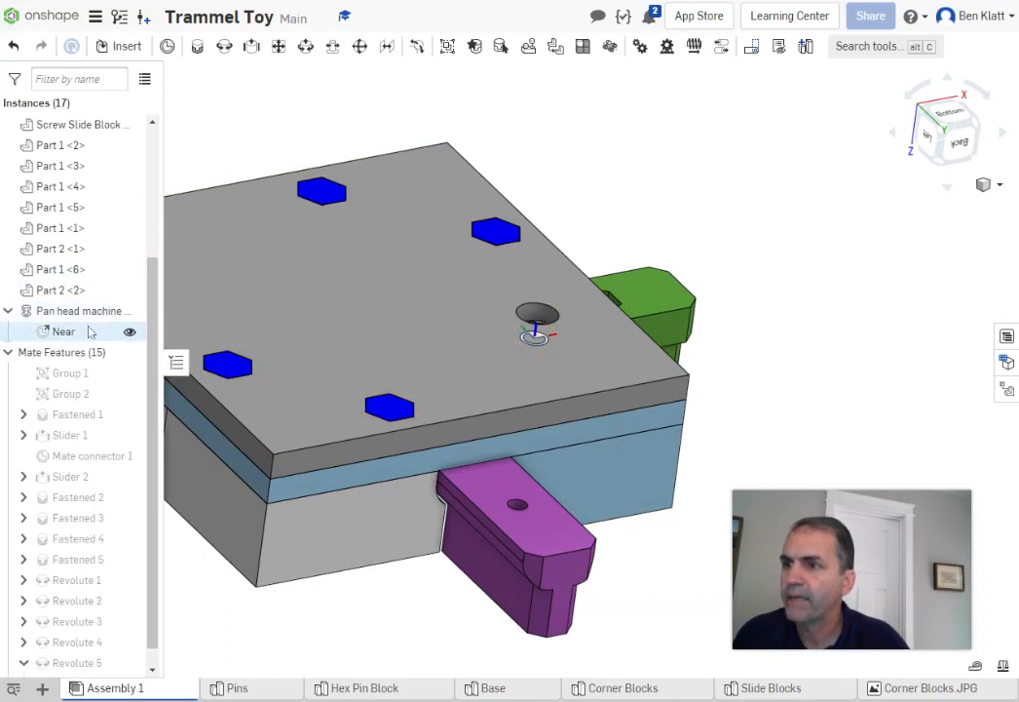
{"action": "left_click", "coordinate": [129, 332]}
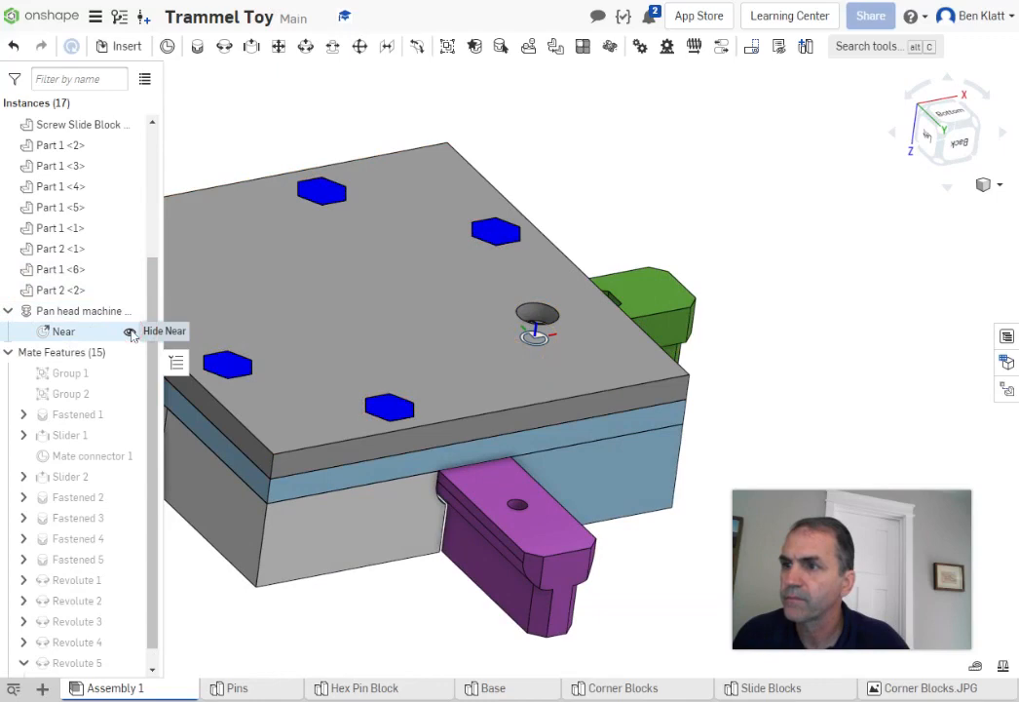
{"action": "left_click", "coordinate": [838, 261]}
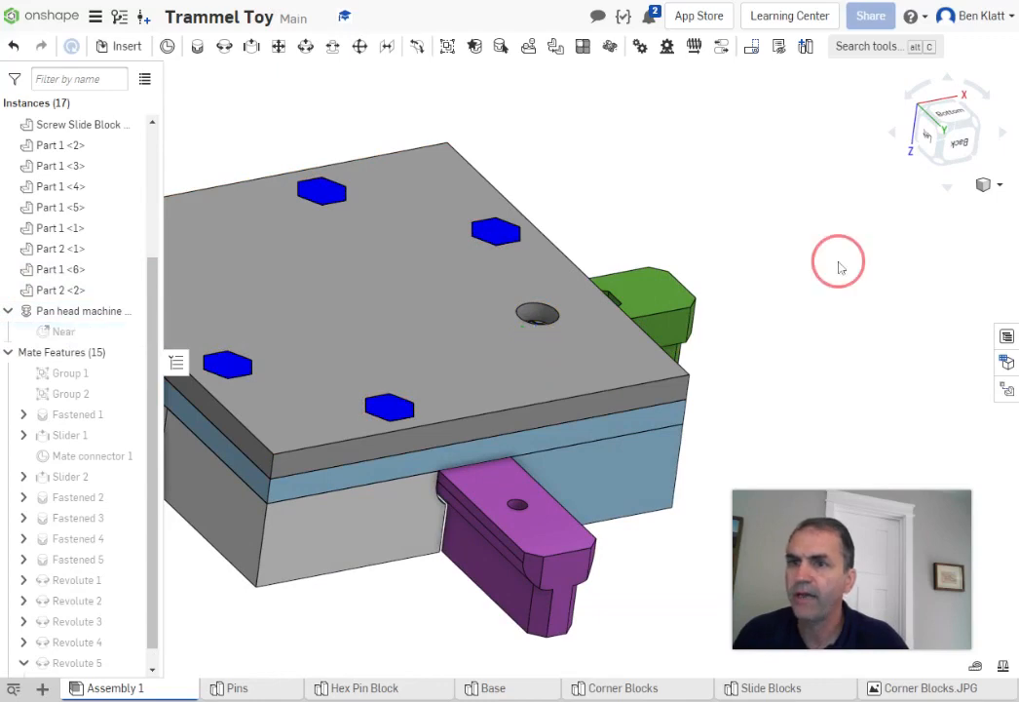
{"action": "left_click", "coordinate": [8, 312]}
Examine the assembly from above and from the front, including the corner blocks and both slide blocks
{"action": "right_click_drag", "start_coordinate": [789, 146], "coordinate": [882, 2]}
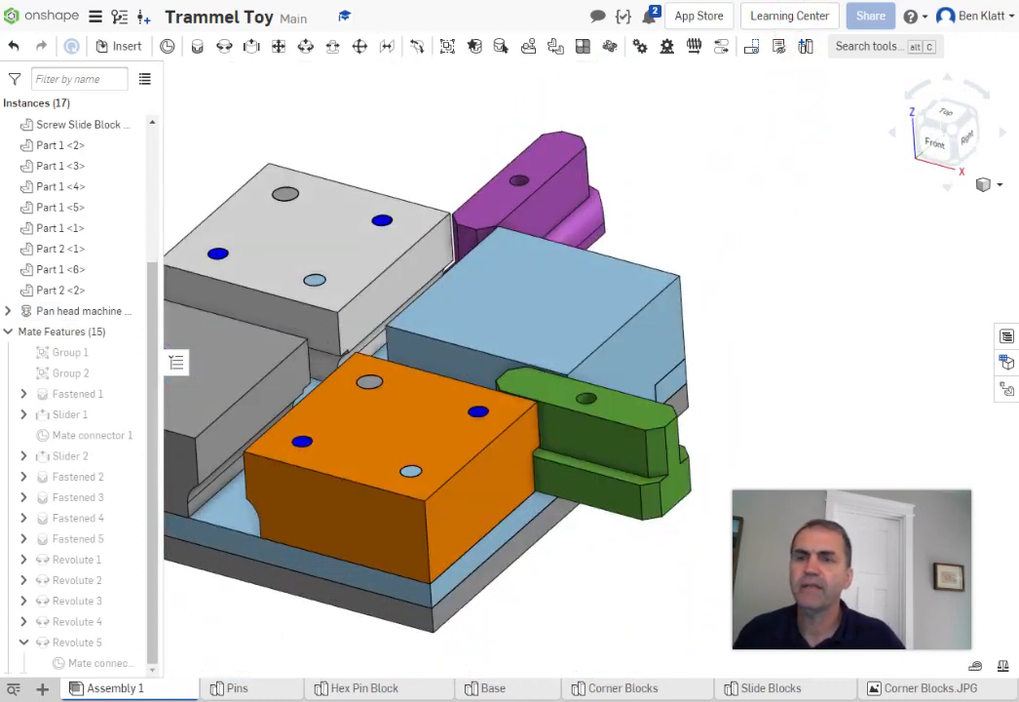
{"action": "middle_click_drag", "start_coordinate": [784, 398], "coordinate": [895, 359]}
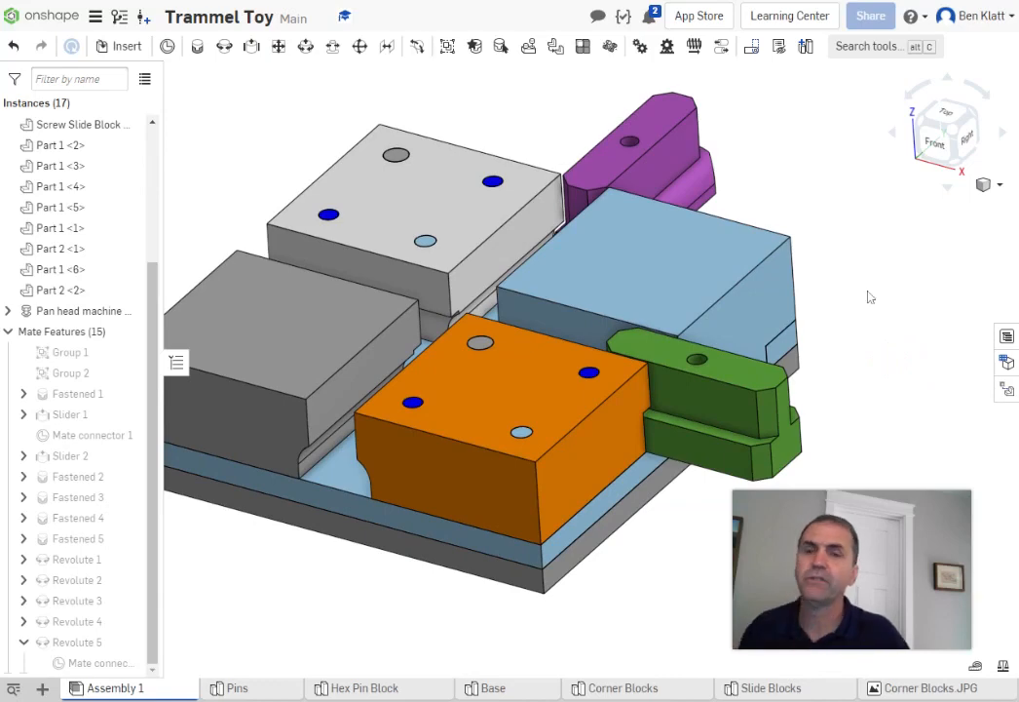
{"action": "right_click_drag", "start_coordinate": [381, 658], "coordinate": [397, 641]}
{"action": "scroll", "coordinate": [561, 597], "scroll_direction": "down", "scroll_amount": 2}
{"action": "middle_click_drag", "start_coordinate": [560, 598], "coordinate": [634, 489]}
{"action": "scroll", "coordinate": [634, 489], "scroll_direction": "up", "scroll_amount": 2}
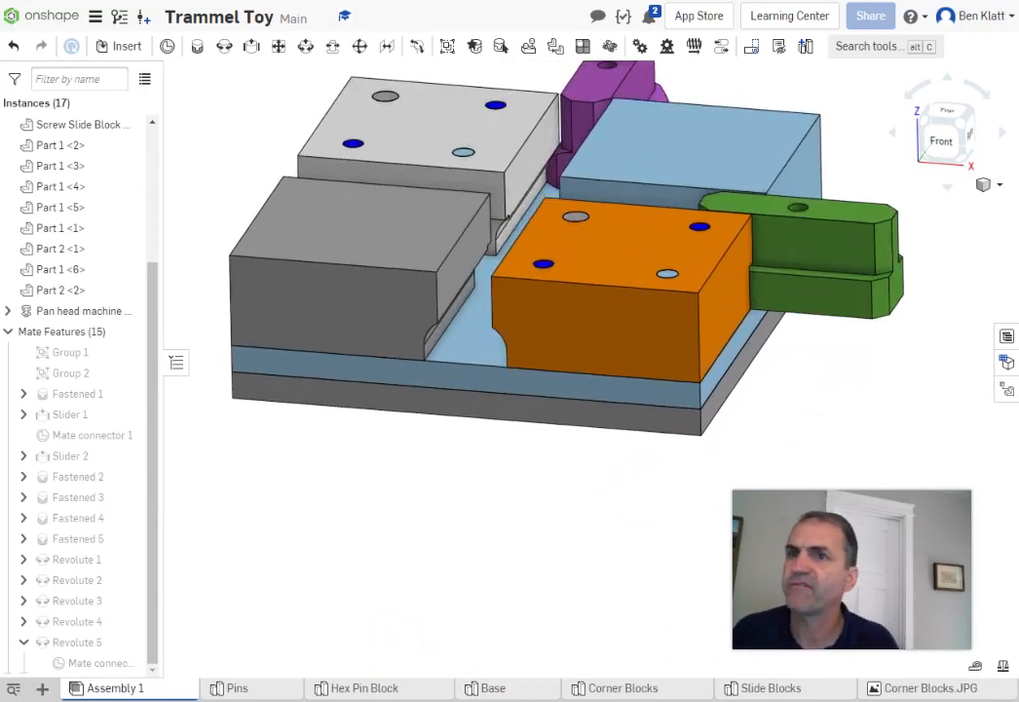
{"action": "middle_click_drag", "start_coordinate": [576, 485], "coordinate": [524, 556]}
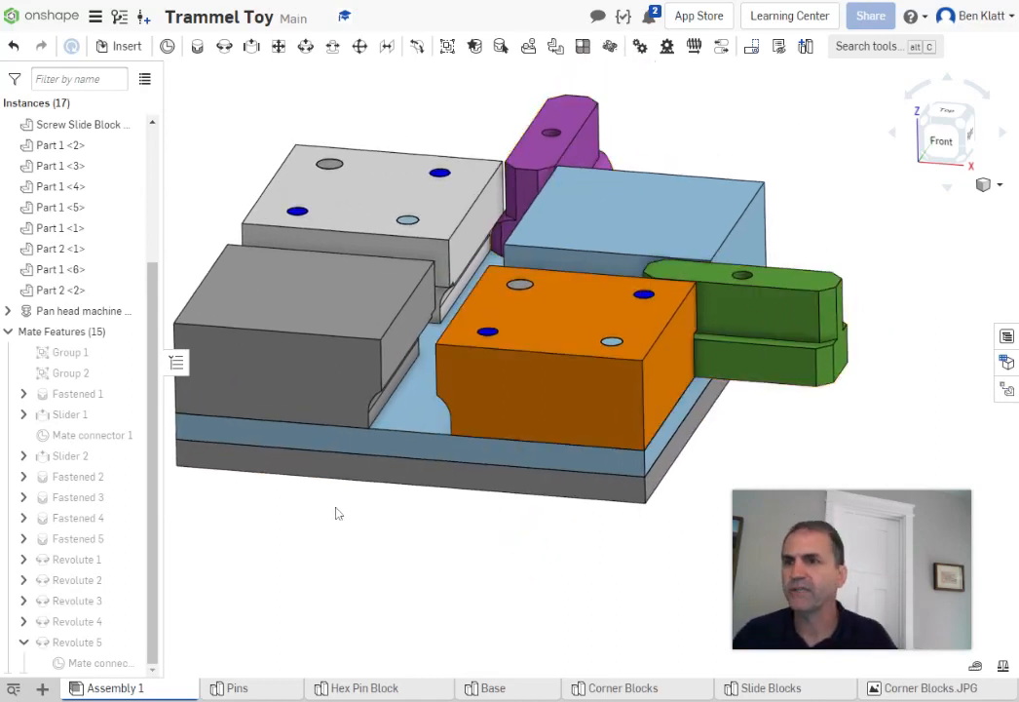
{"action": "mouse_move", "coordinate": [895, 521]}
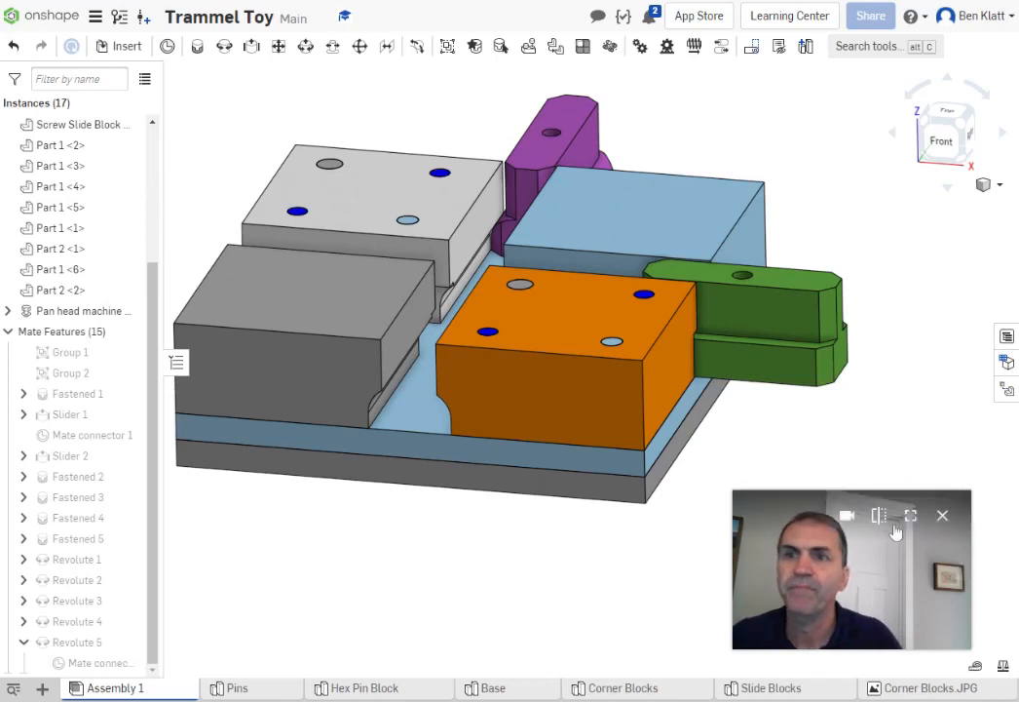